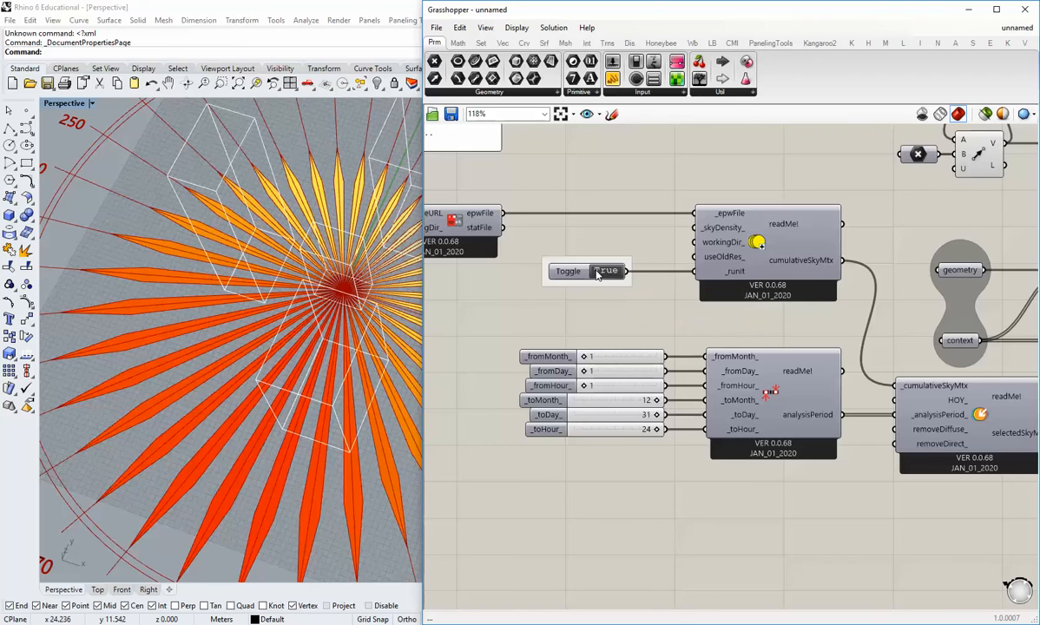
# Examine the definition from the cumulative sky and analysis period components through to the radiation rose component's inputs
pyautogui.scroll(-2, 594, 271)
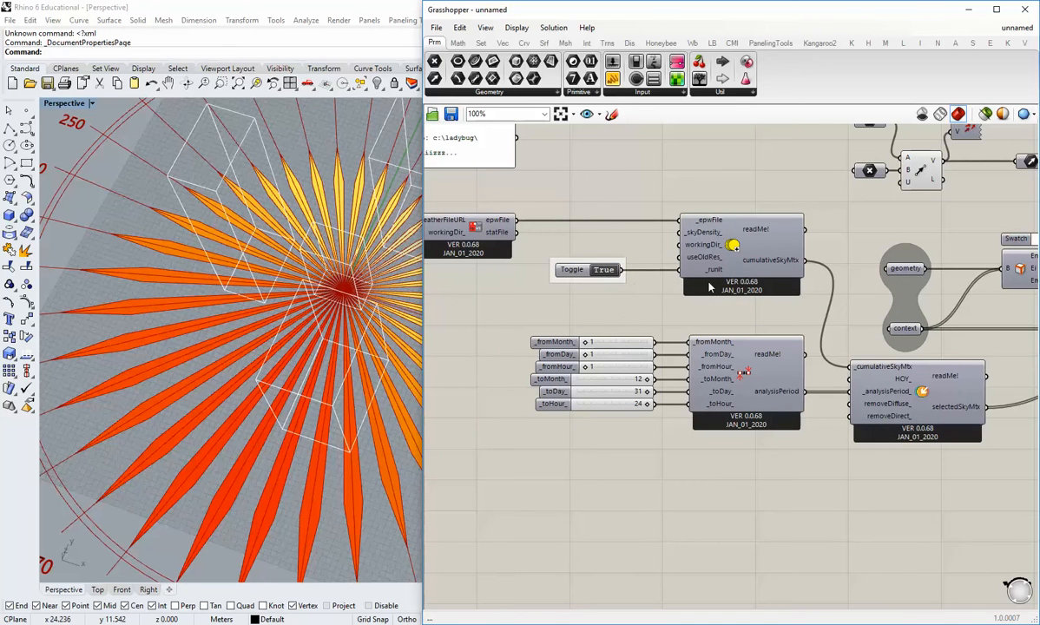
pyautogui.moveTo(816, 309); pyautogui.dragTo(649, 292, button='right')
pyautogui.moveTo(818, 323); pyautogui.dragTo(582, 286, button='right')
pyautogui.scroll(3, 669, 378)
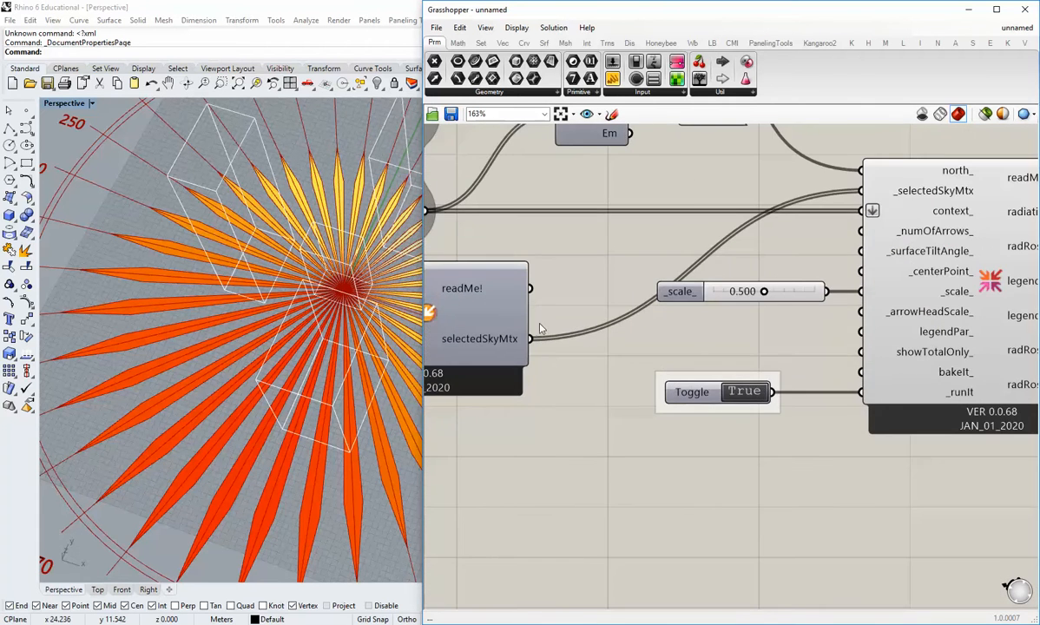
pyautogui.moveTo(478, 308); pyautogui.dragTo(714, 380, button='right')
pyautogui.scroll(-2, 714, 381)
pyautogui.moveTo(895, 467); pyautogui.dragTo(659, 404, button='right')
pyautogui.scroll(1, 671, 396)
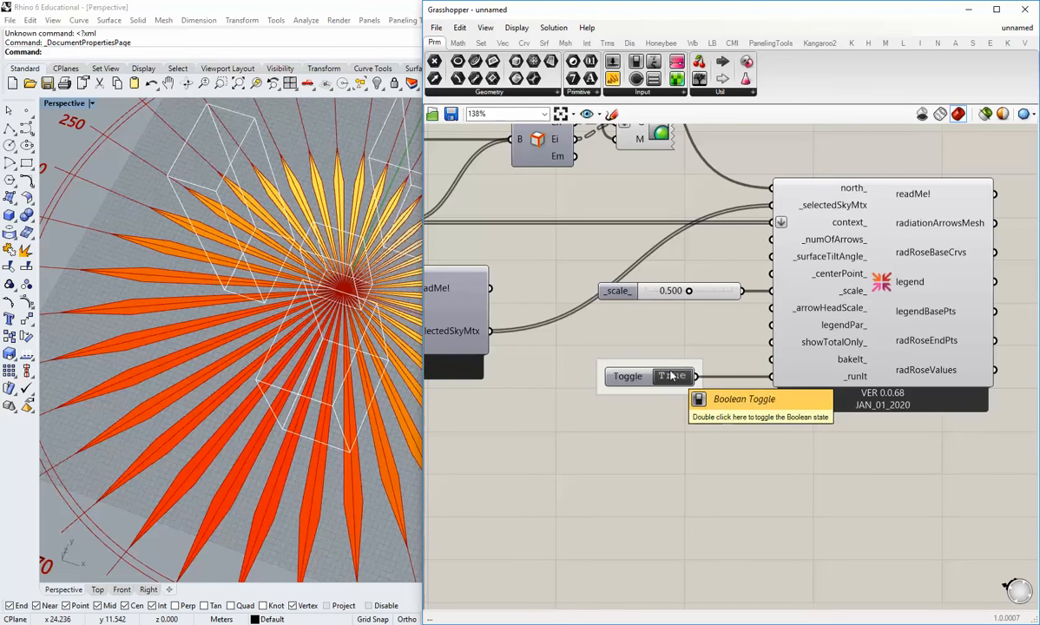
# Examine the radiation rose drawn around the buildings together with the outputs of the component that generates it
pyautogui.moveTo(272, 310); pyautogui.dragTo(237, 333, button='right')
pyautogui.scroll(-3, 240, 305)
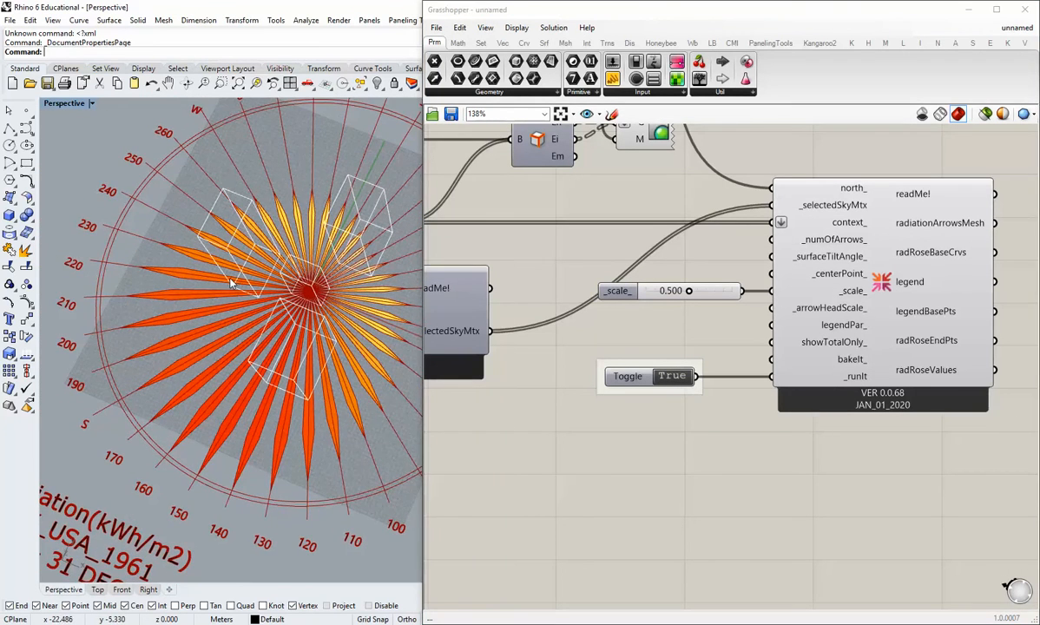
pyautogui.scroll(-3, 869, 304)
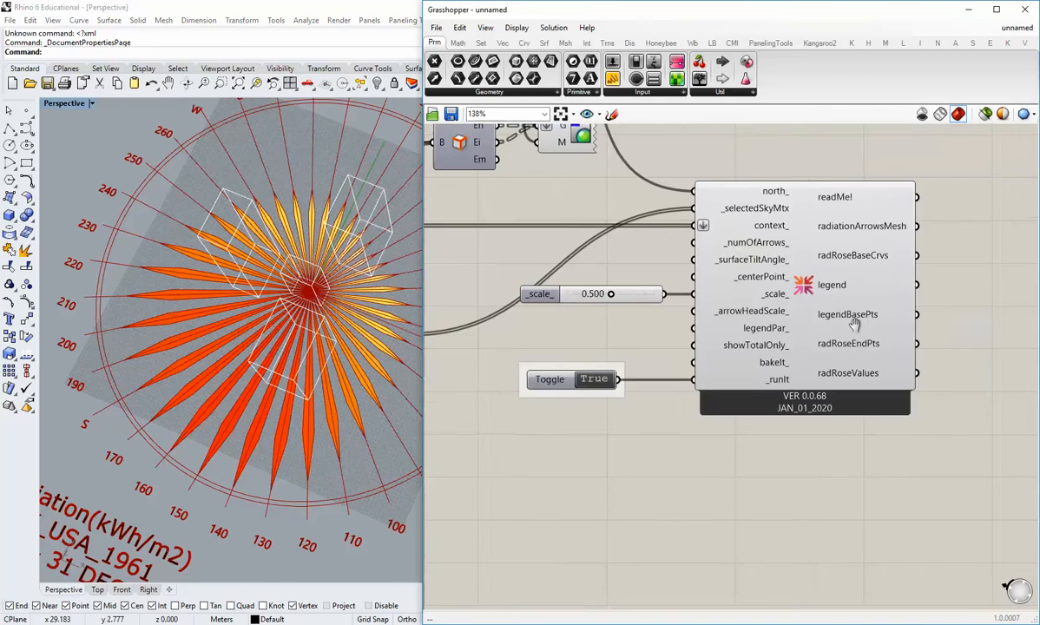
pyautogui.scroll(3, 789, 299)
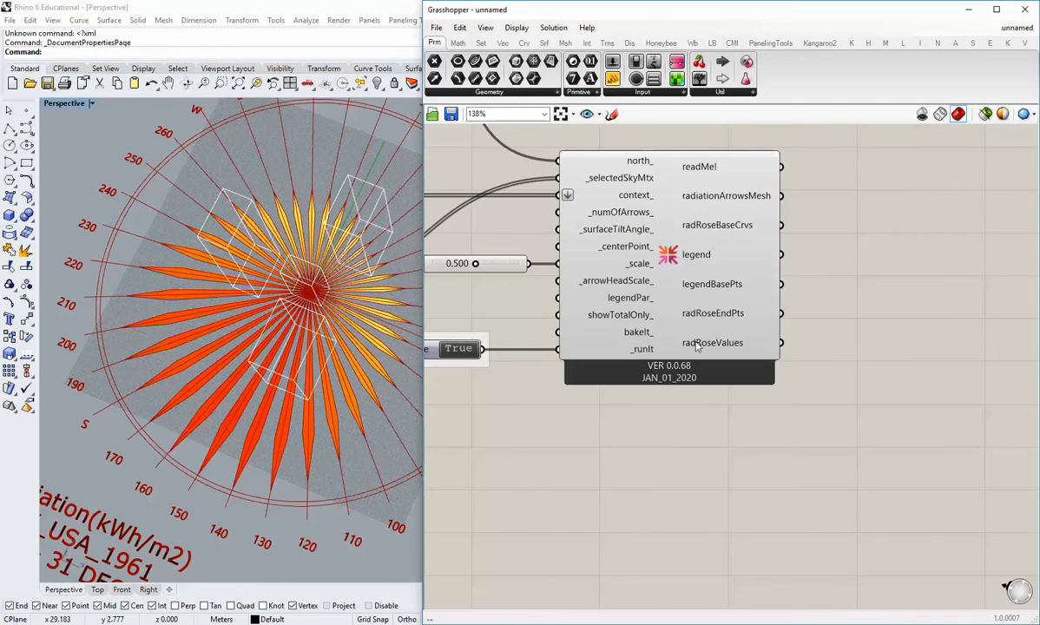
pyautogui.moveTo(652, 266); pyautogui.dragTo(664, 267)
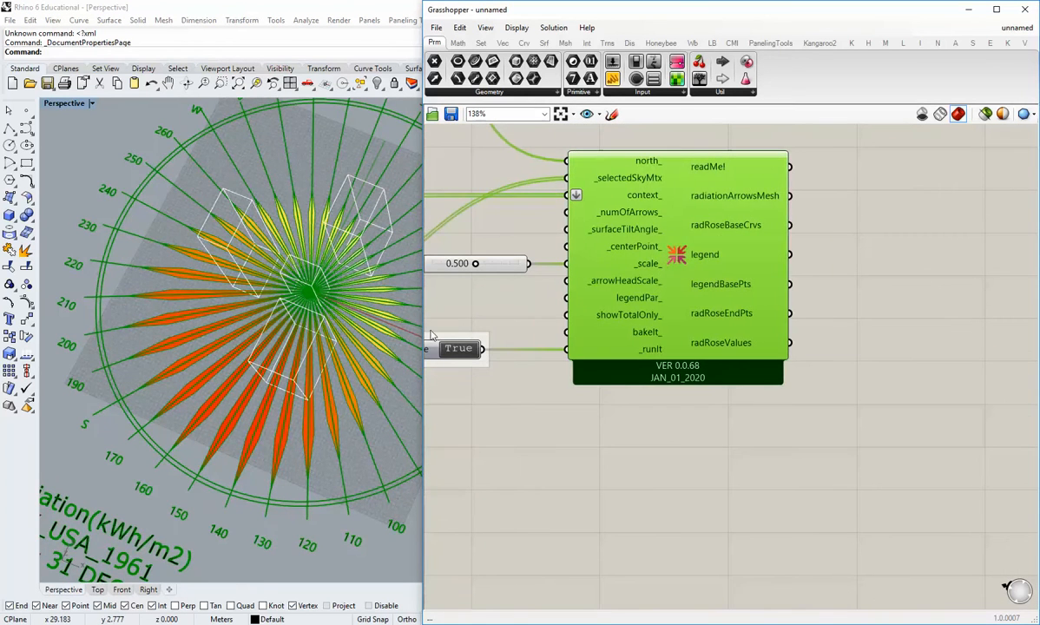
pyautogui.click(519, 418)
pyautogui.scroll(-2, 225, 324)
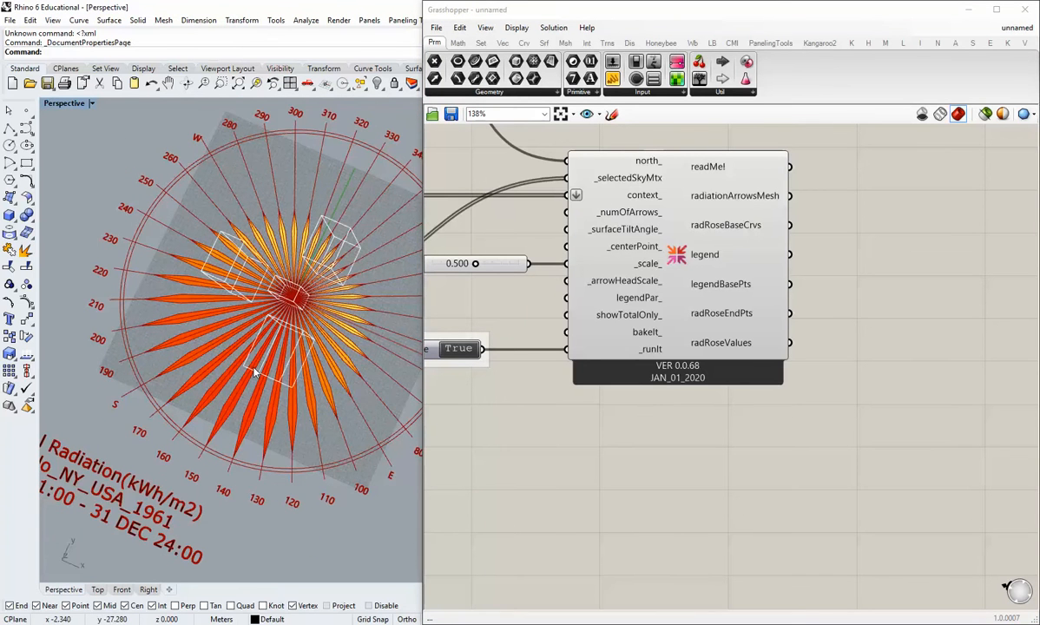
pyautogui.moveTo(255, 372); pyautogui.dragTo(349, 353, button='right')
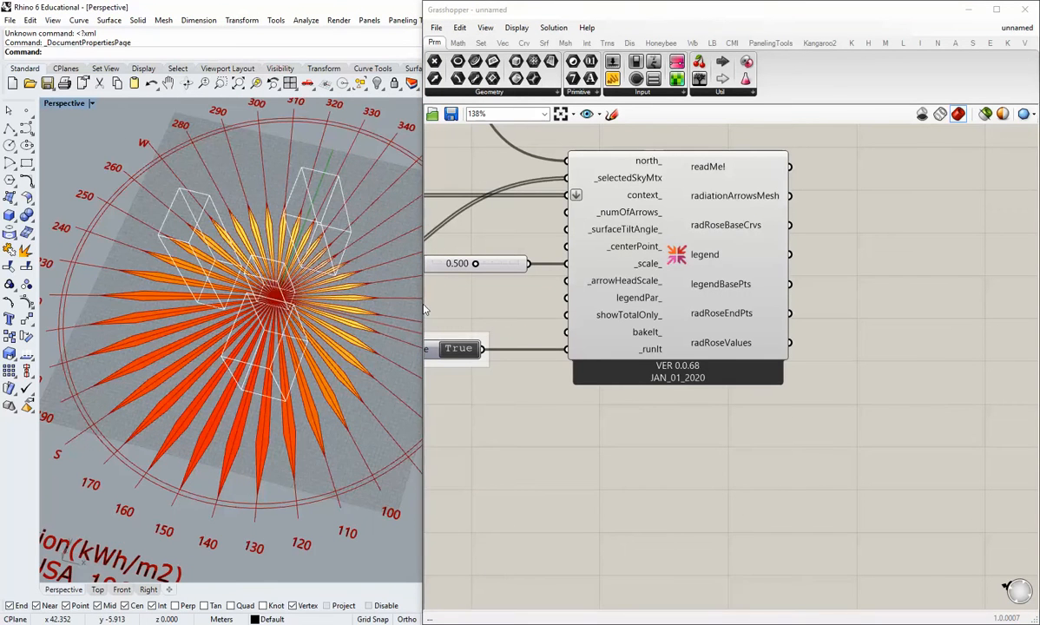
# Widen the Perspective viewport beside the Grasshopper canvas to give the radiation rose more room
pyautogui.moveTo(424, 310); pyautogui.dragTo(471, 310)
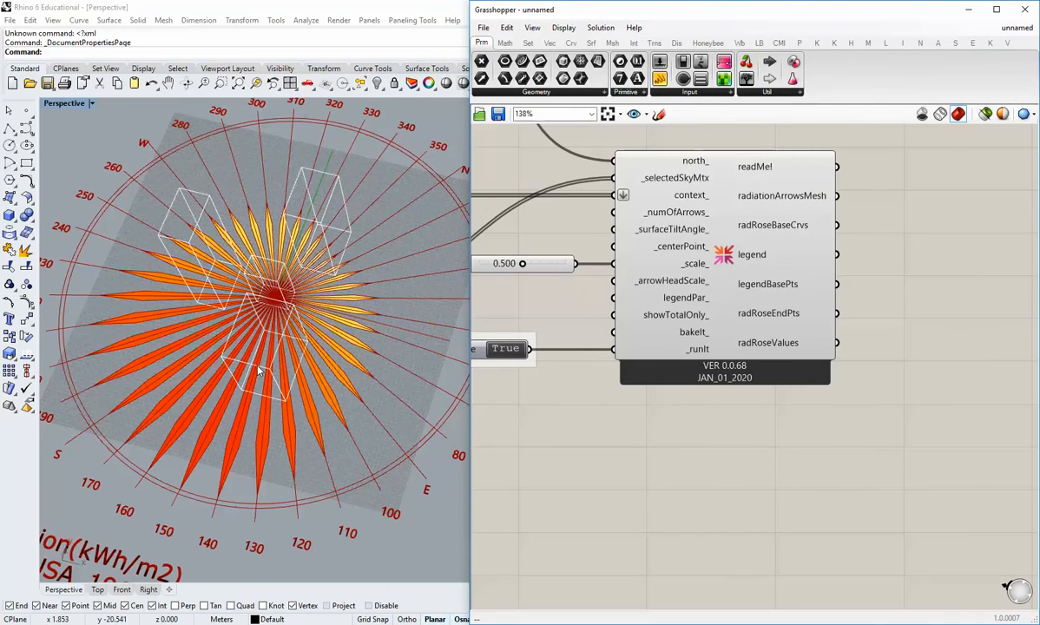
pyautogui.moveTo(321, 326); pyautogui.dragTo(300, 296, button='right')
pyautogui.scroll(3, 298, 296)
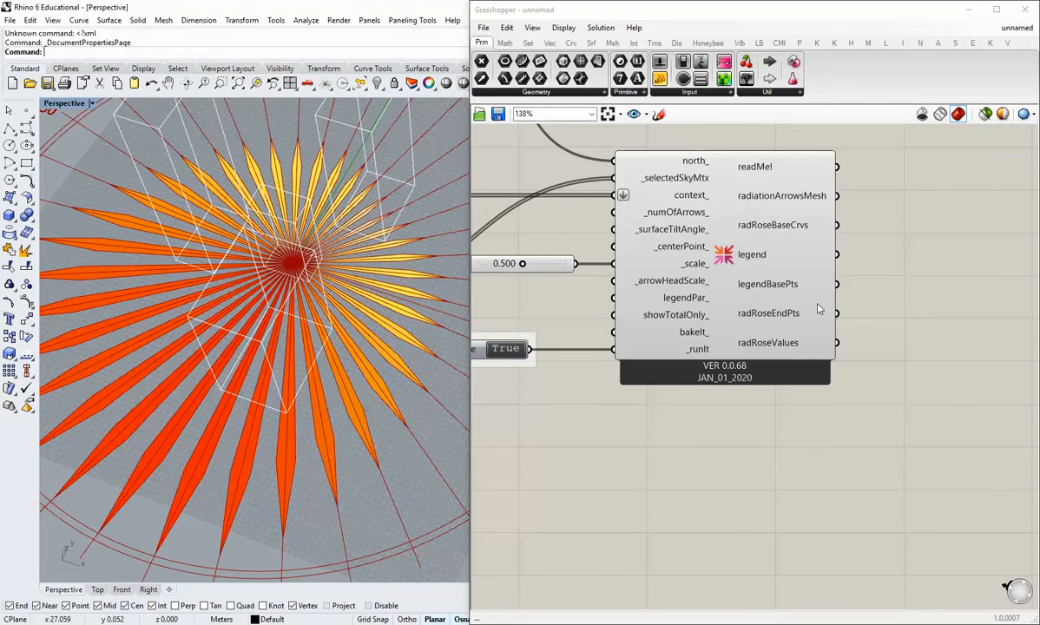
# Turn off the preview of the radiationRose component
pyautogui.moveTo(660, 447); pyautogui.dragTo(637, 488, button='right')
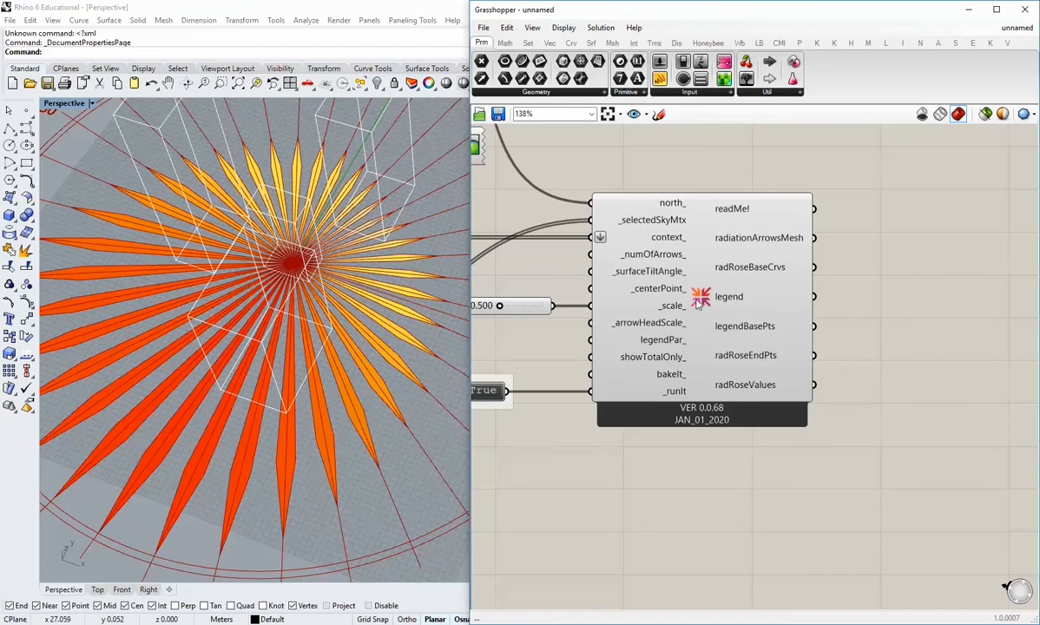
pyautogui.rightClick(653, 282)
pyautogui.click(738, 382)
pyautogui.moveTo(817, 381); pyautogui.dragTo(768, 379, button='right')
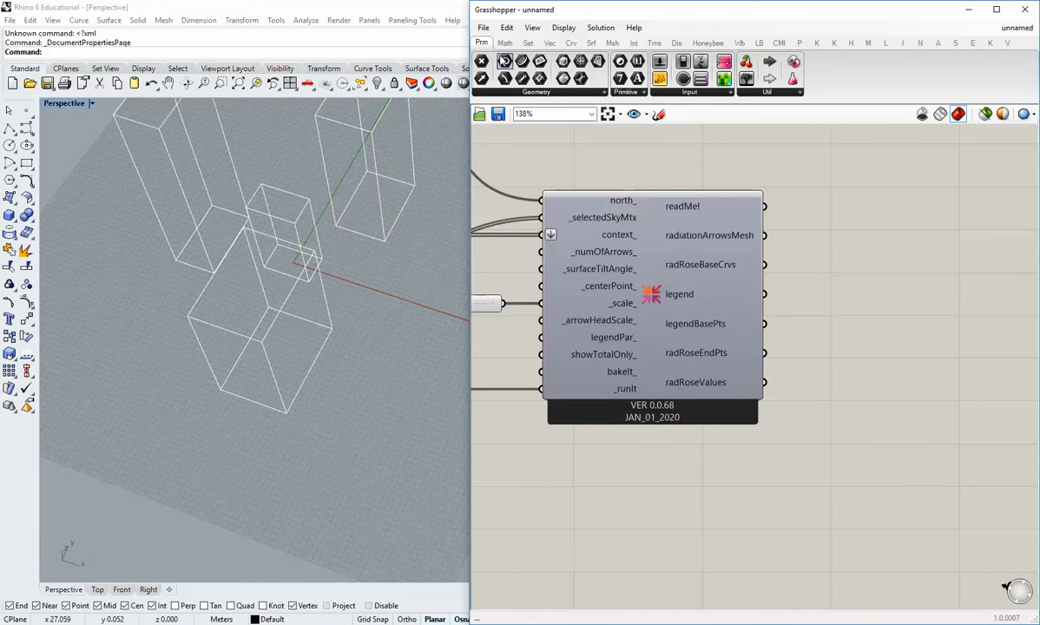
# Add a Point parameter beside the radiation rose component and connect it to the radRoseEndPts output
pyautogui.moveTo(490, 60); pyautogui.dragTo(671, 263)
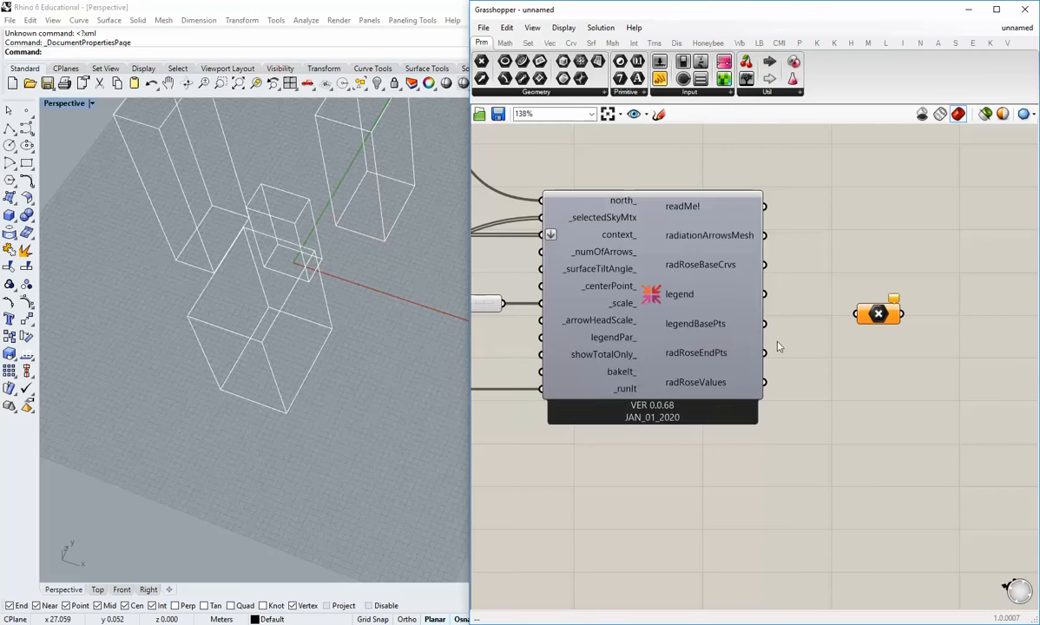
pyautogui.moveTo(764, 353); pyautogui.dragTo(840, 352)
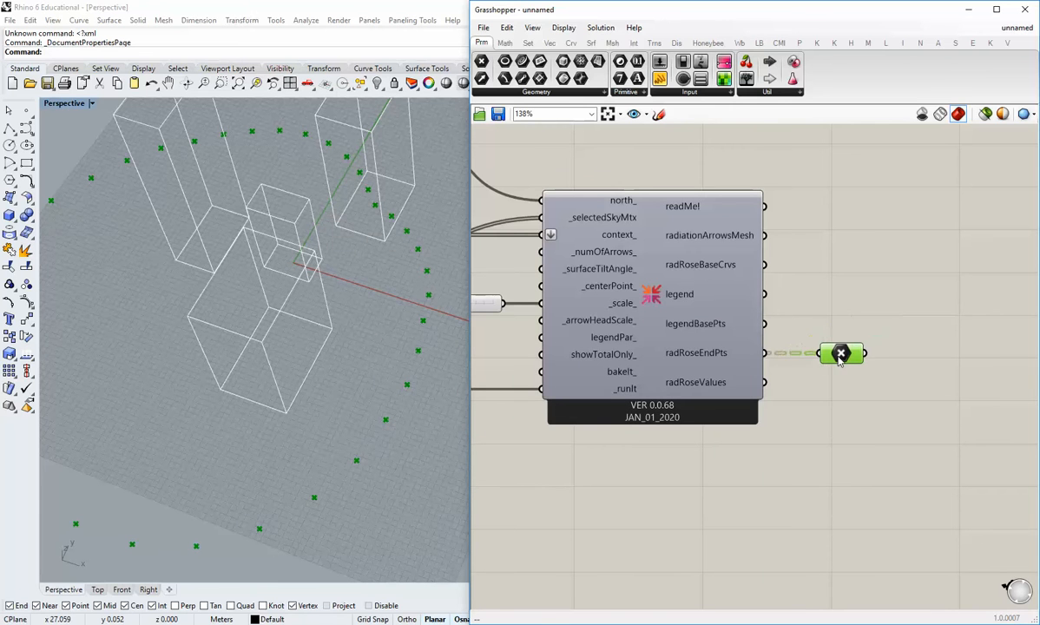
pyautogui.click(847, 383)
# Examine the rose end points around the buildings in a slightly wider viewport and check the Point parameter's data structure
pyautogui.scroll(-5, 267, 298)
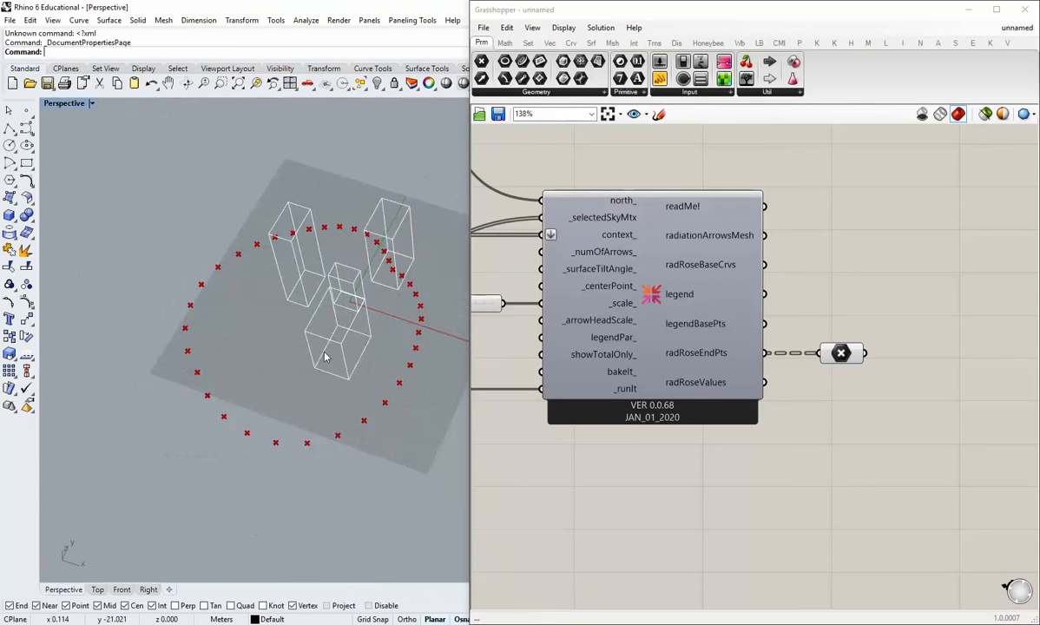
pyautogui.moveTo(268, 298); pyautogui.dragTo(261, 339, button='right')
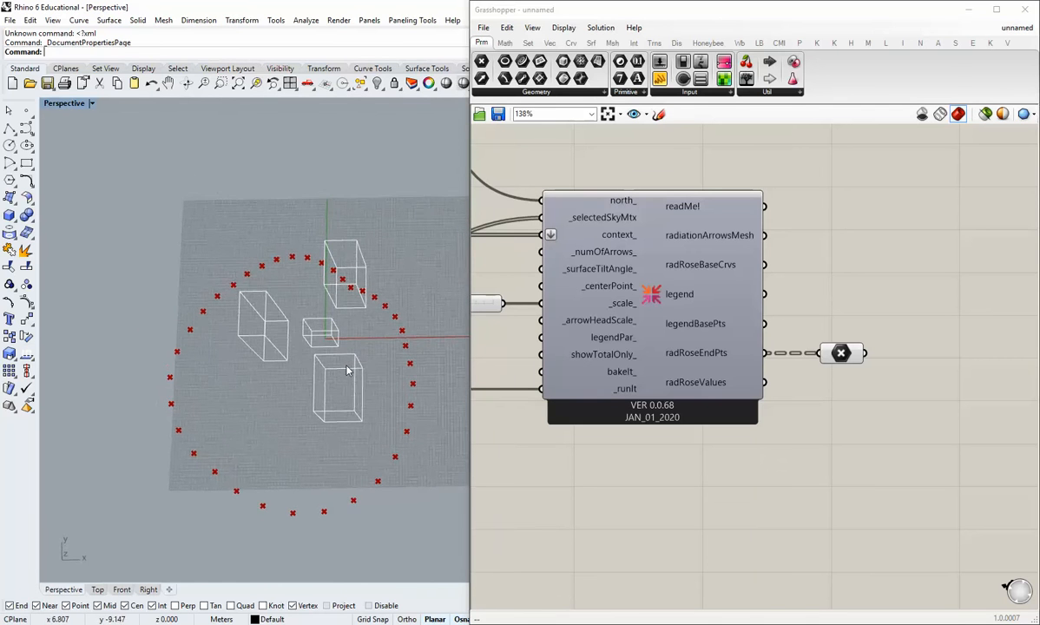
pyautogui.moveTo(407, 360); pyautogui.dragTo(337, 287, button='right')
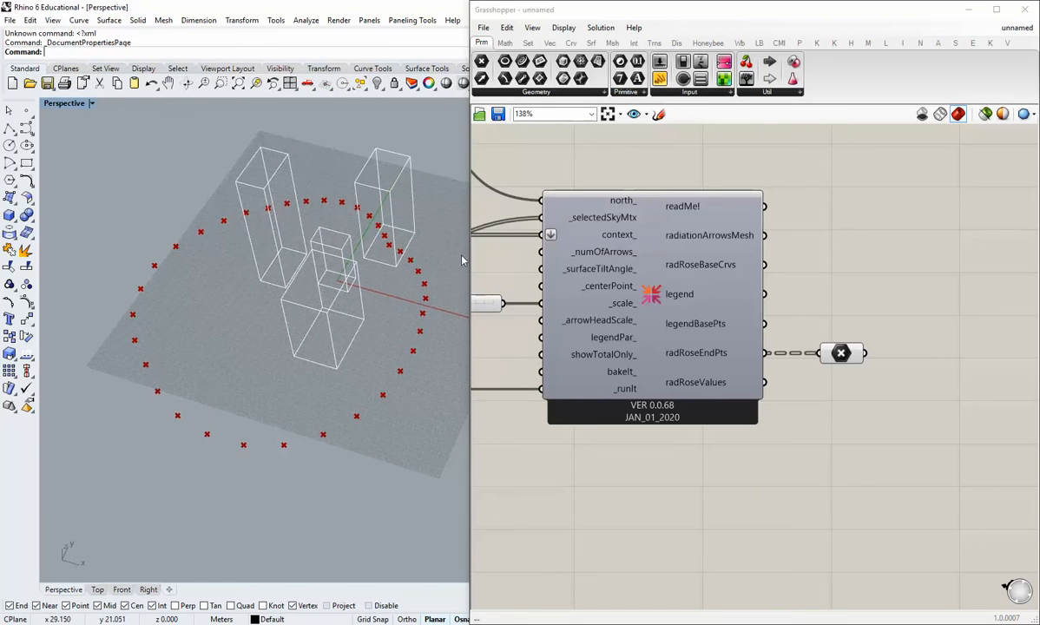
pyautogui.moveTo(470, 262); pyautogui.dragTo(491, 267)
pyautogui.moveTo(864, 396); pyautogui.dragTo(790, 368, button='right')
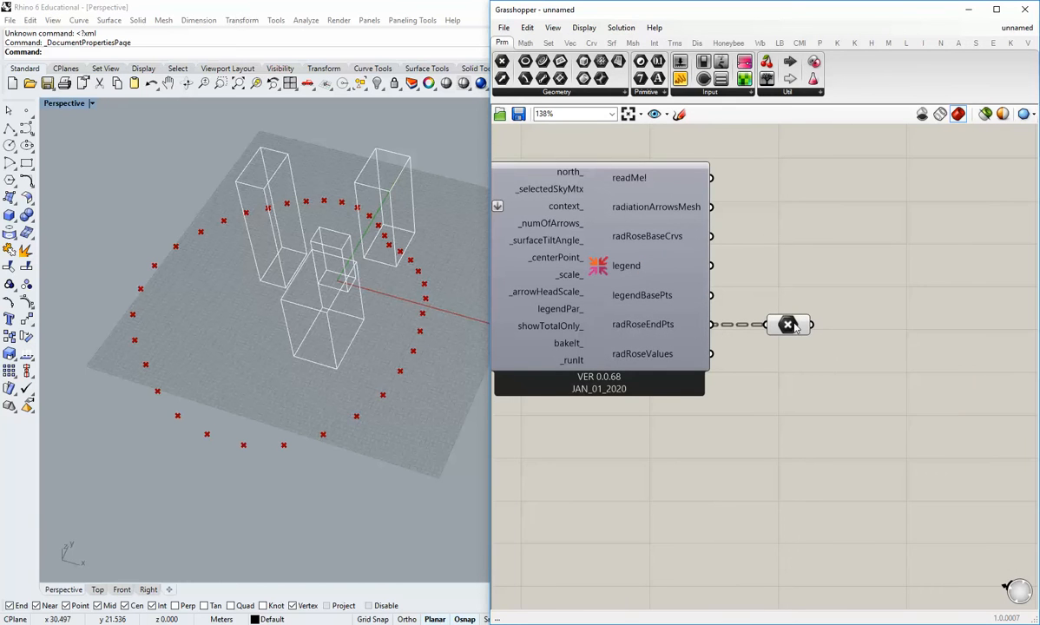
pyautogui.moveTo(795, 327)
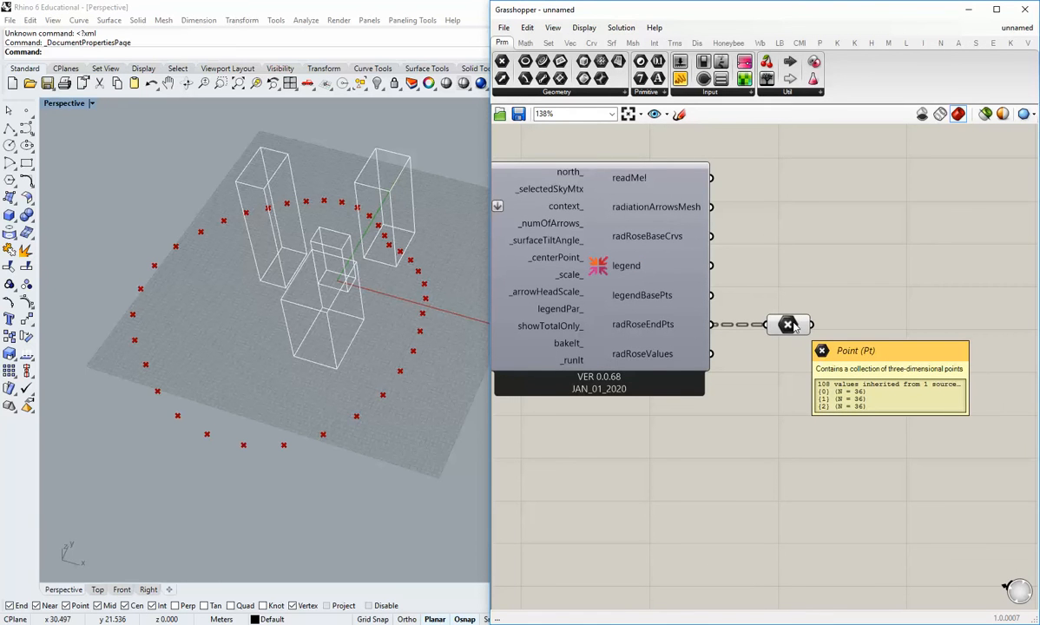
# Examine the other sets of rose end points lying beyond the one around the buildings
pyautogui.keyDown('shift'); pyautogui.moveTo(402, 346); pyautogui.dragTo(262, 355, button='right'); pyautogui.keyUp('shift')
pyautogui.scroll(-12, 264, 354)
pyautogui.keyDown('shift'); pyautogui.moveTo(367, 379); pyautogui.dragTo(173, 335, button='right'); pyautogui.keyUp('shift')
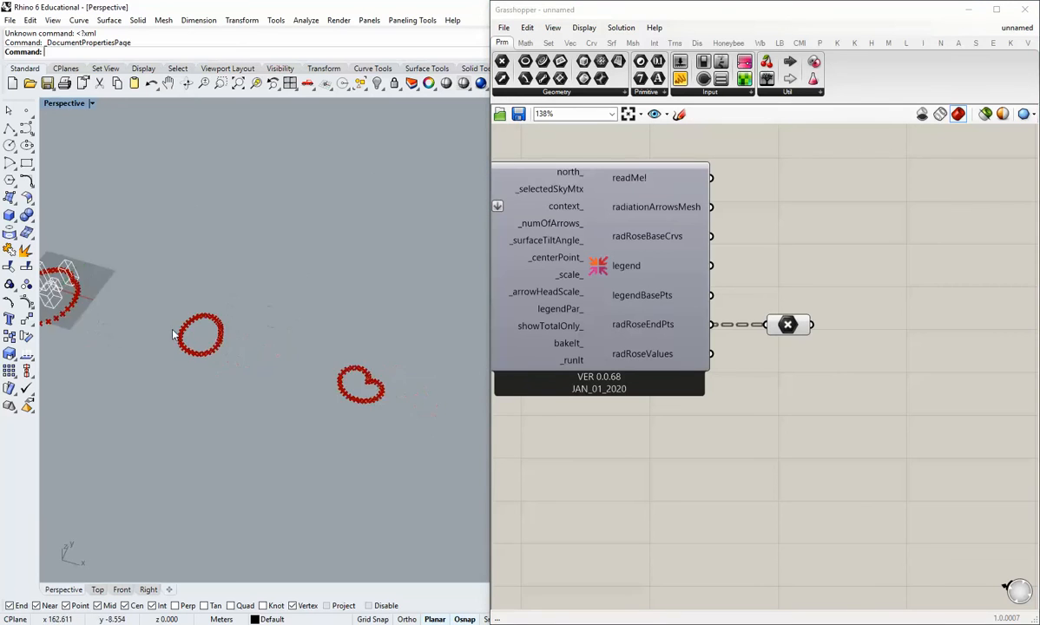
pyautogui.scroll(-3, 173, 334)
pyautogui.scroll(9, 313, 363)
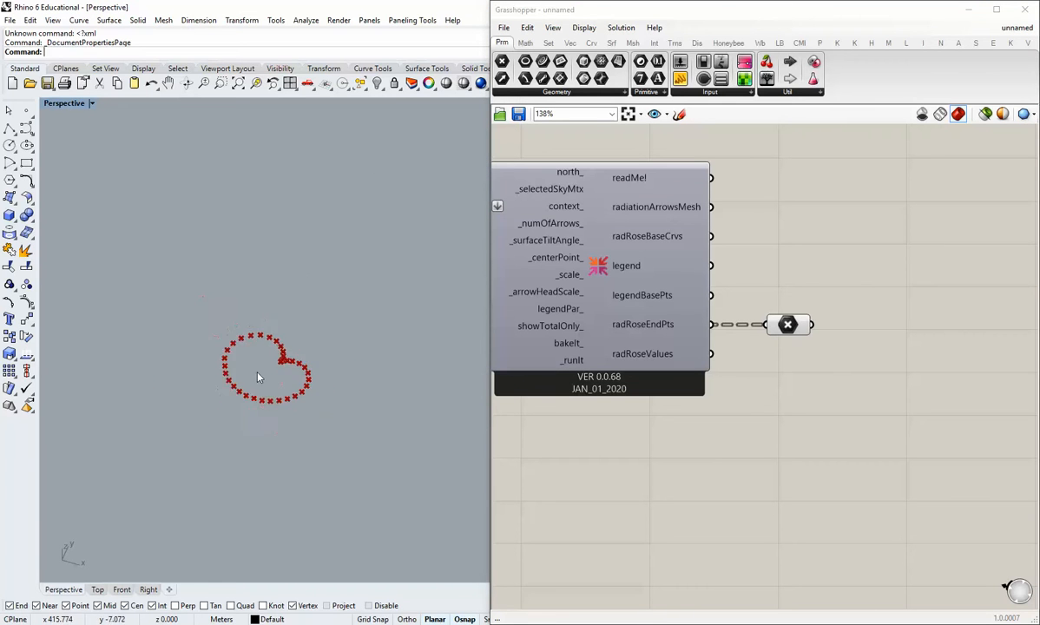
pyautogui.keyDown('shift'); pyautogui.moveTo(258, 376); pyautogui.dragTo(344, 390, button='right'); pyautogui.keyUp('shift')
pyautogui.keyDown('shift'); pyautogui.moveTo(103, 322); pyautogui.dragTo(333, 362, button='right'); pyautogui.keyUp('shift')
pyautogui.scroll(-3, 304, 362)
# Turn the radiationRose preview back on and examine the titles and legends of the Diffuse Radiation and Direct Radiation roses
pyautogui.rightClick(600, 275)
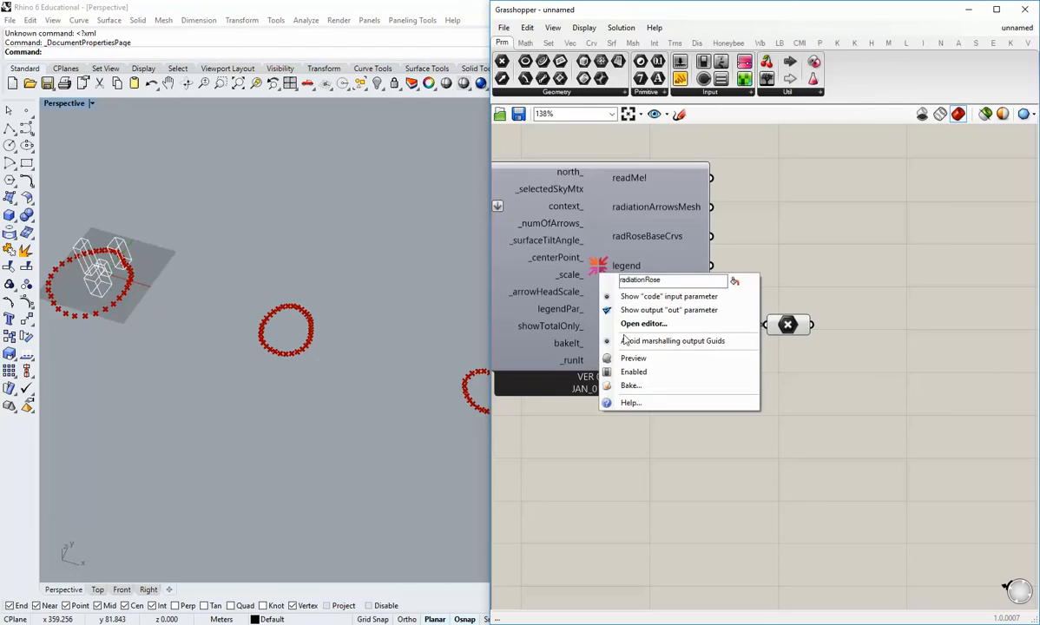
pyautogui.click(630, 358)
pyautogui.keyDown('shift'); pyautogui.moveTo(255, 382); pyautogui.dragTo(298, 388, button='right'); pyautogui.keyUp('shift')
pyautogui.moveTo(276, 395); pyautogui.dragTo(241, 387, button='right')
pyautogui.scroll(8, 297, 445)
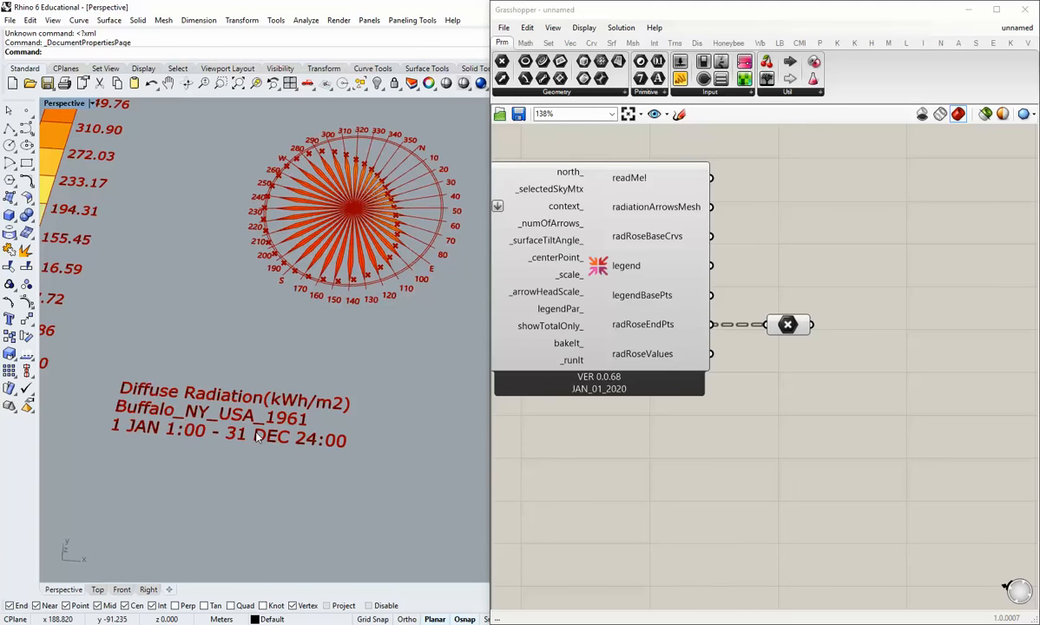
pyautogui.scroll(-3, 281, 395)
pyautogui.scroll(9, 219, 418)
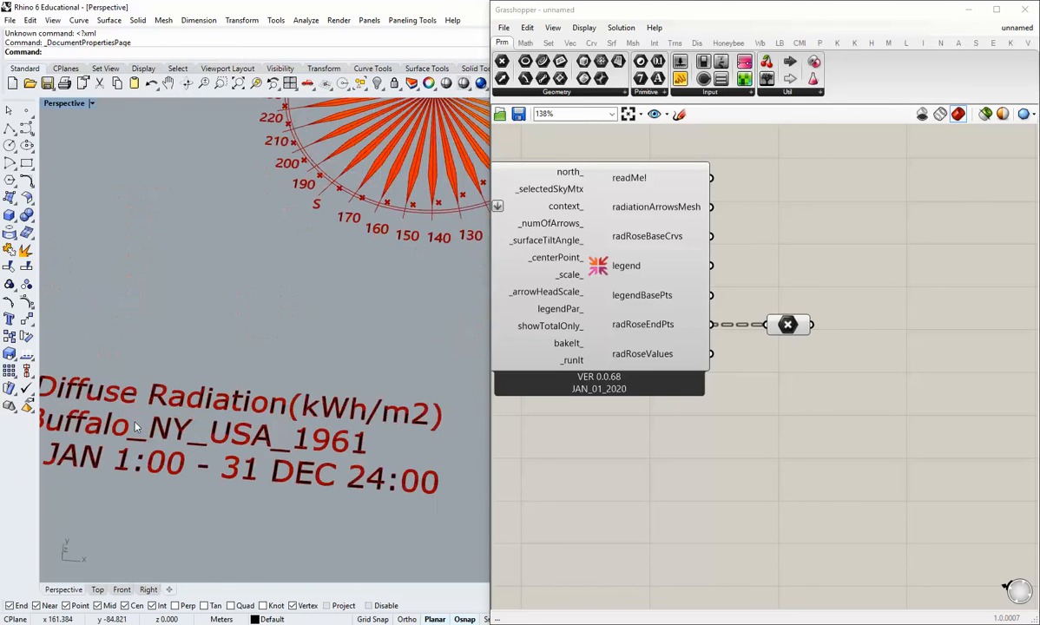
pyautogui.scroll(-9, 225, 424)
pyautogui.keyDown('shift'); pyautogui.moveTo(314, 410); pyautogui.dragTo(178, 407, button='right'); pyautogui.keyUp('shift')
pyautogui.scroll(10, 195, 441)
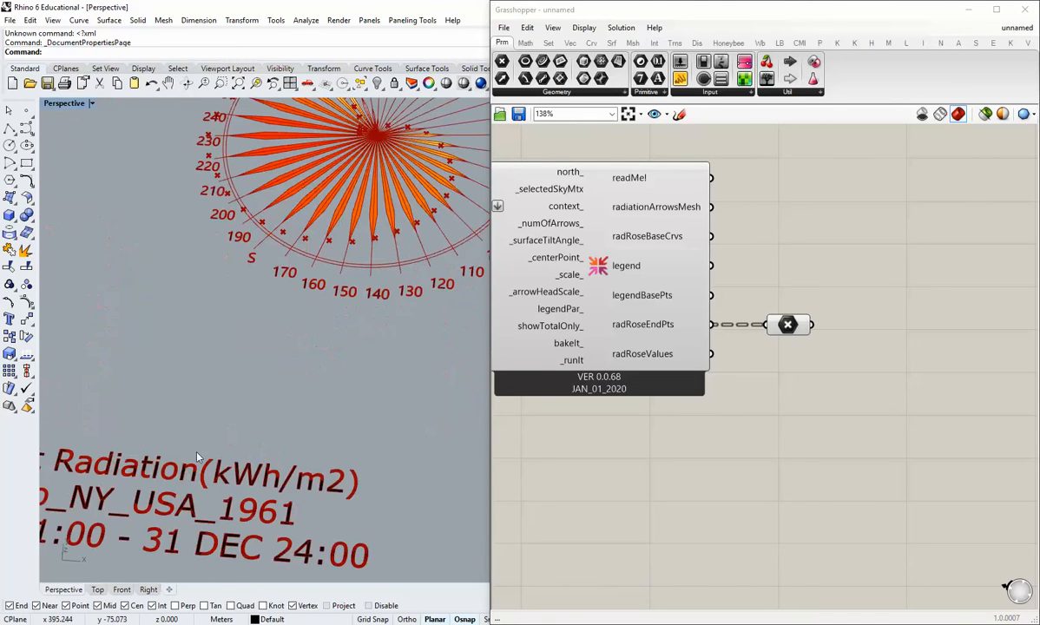
pyautogui.keyDown('shift'); pyautogui.moveTo(197, 453); pyautogui.dragTo(349, 430, button='right'); pyautogui.keyUp('shift')
pyautogui.scroll(-5, 346, 425)
pyautogui.keyDown('shift'); pyautogui.moveTo(312, 388); pyautogui.dragTo(240, 369, button='right'); pyautogui.keyUp('shift')
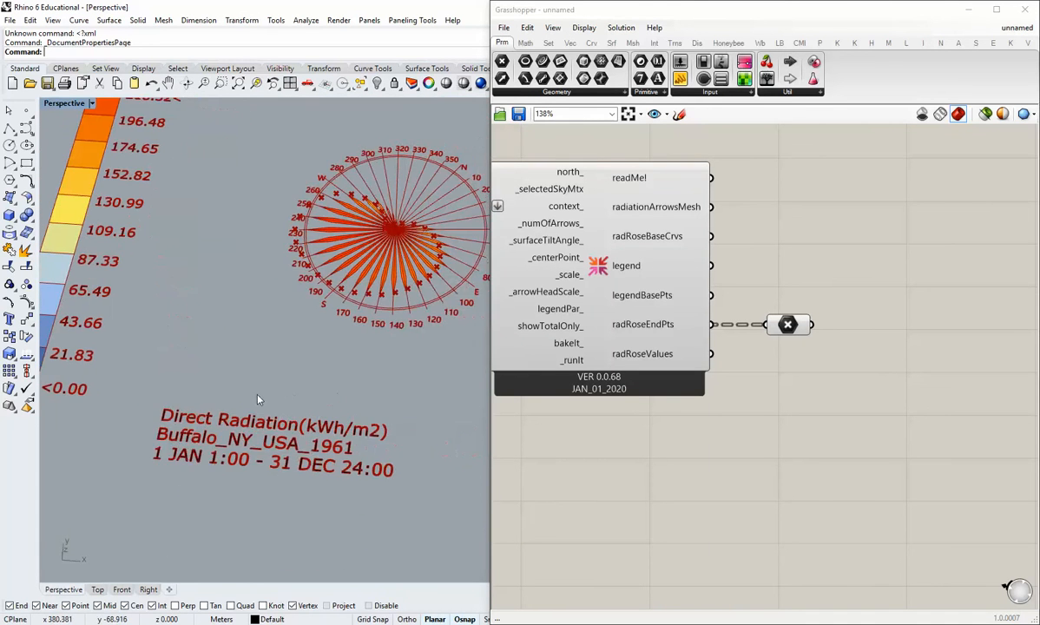
pyautogui.scroll(5, 388, 192)
pyautogui.scroll(-4, 378, 201)
# Compare the Diffuse Radiation rose with the radiation rose drawn around the buildings
pyautogui.scroll(-6, 402, 224)
pyautogui.keyDown('shift'); pyautogui.moveTo(74, 304); pyautogui.dragTo(216, 331, button='right'); pyautogui.keyUp('shift')
pyautogui.moveTo(126, 330)
pyautogui.keyDown('shift'); pyautogui.mouseDown(button='right')
pyautogui.moveTo(298, 360)
pyautogui.moveTo(217, 377)
pyautogui.mouseUp(button='right'); pyautogui.keyUp('shift')
pyautogui.scroll(7, 291, 441)
pyautogui.keyDown('shift'); pyautogui.moveTo(317, 440); pyautogui.dragTo(281, 472, button='right'); pyautogui.keyUp('shift')
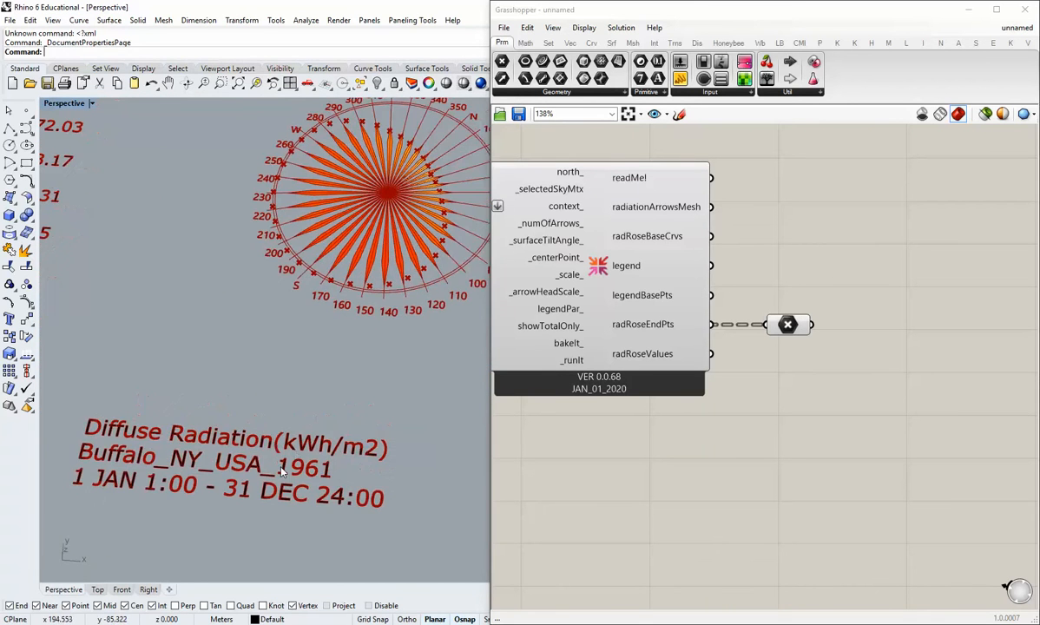
pyautogui.scroll(-8, 318, 306)
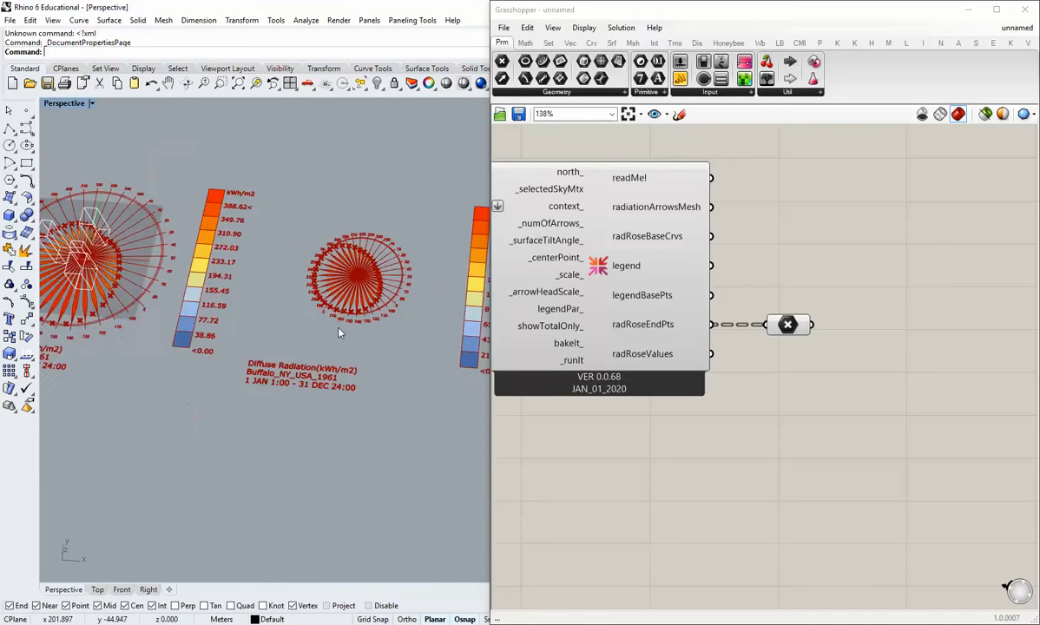
pyautogui.keyDown('shift'); pyautogui.moveTo(54, 273); pyautogui.dragTo(170, 314, button='right'); pyautogui.keyUp('shift')
pyautogui.scroll(10, 170, 314)
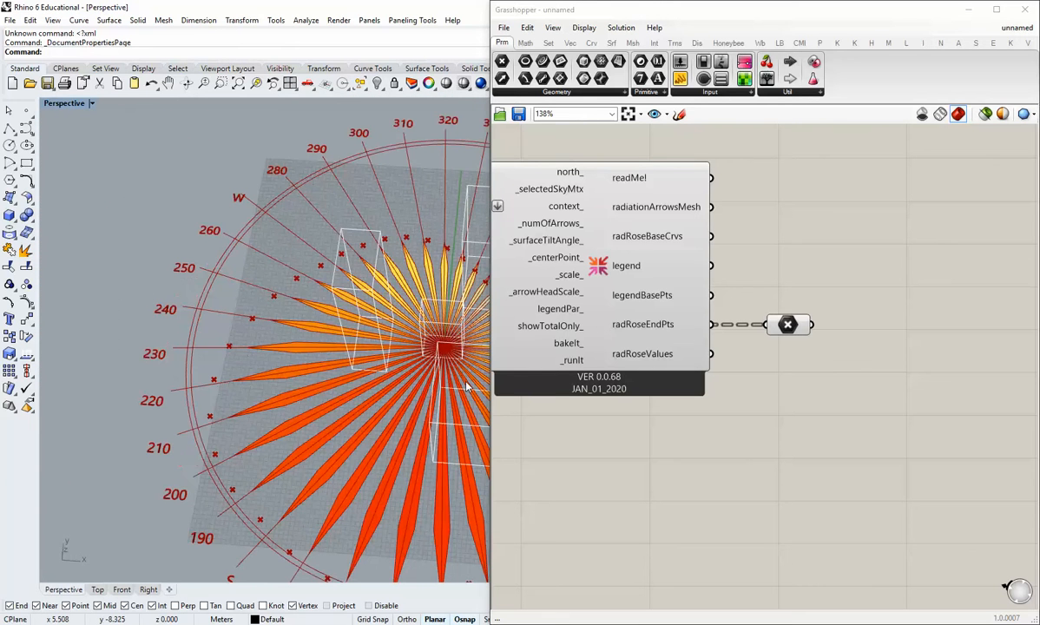
# Hide the radiationRose preview, leaving the end points shown, and check the data branches held by the Point parameter
pyautogui.rightClick(613, 278)
pyautogui.click(647, 344)
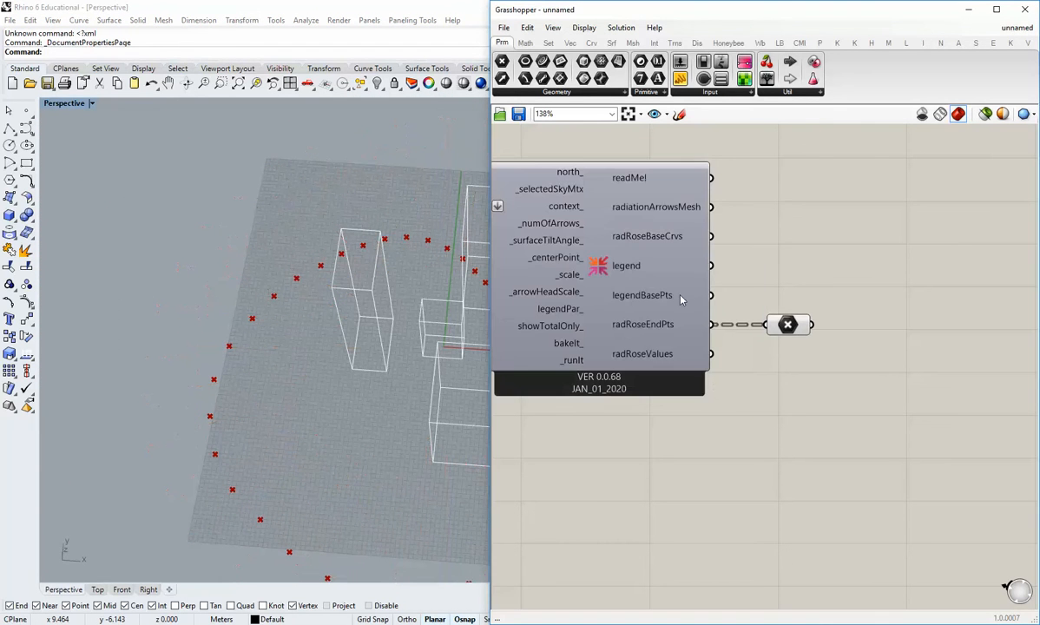
pyautogui.scroll(-5, 362, 427)
pyautogui.moveTo(318, 418); pyautogui.dragTo(251, 425, button='right')
pyautogui.scroll(5, 337, 375)
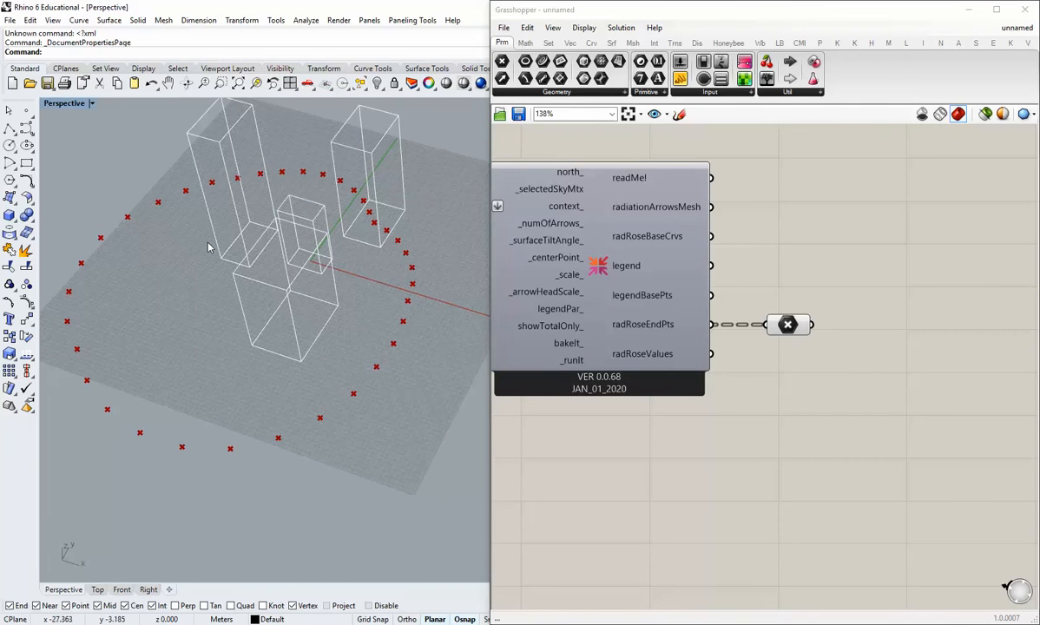
pyautogui.moveTo(209, 246); pyautogui.dragTo(275, 285, button='right')
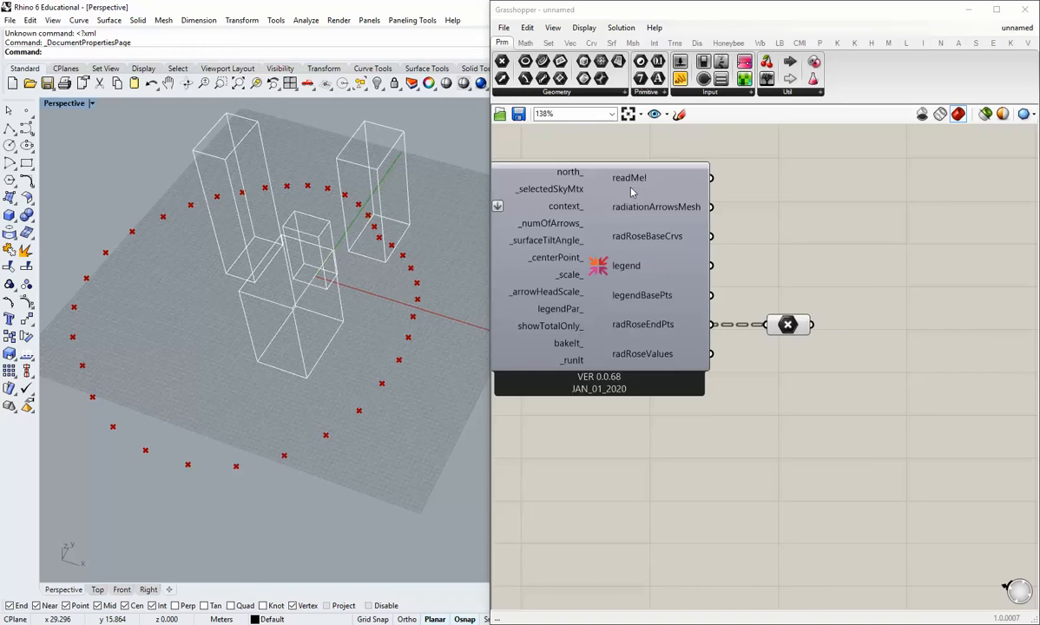
pyautogui.moveTo(757, 355); pyautogui.dragTo(703, 353, button='right')
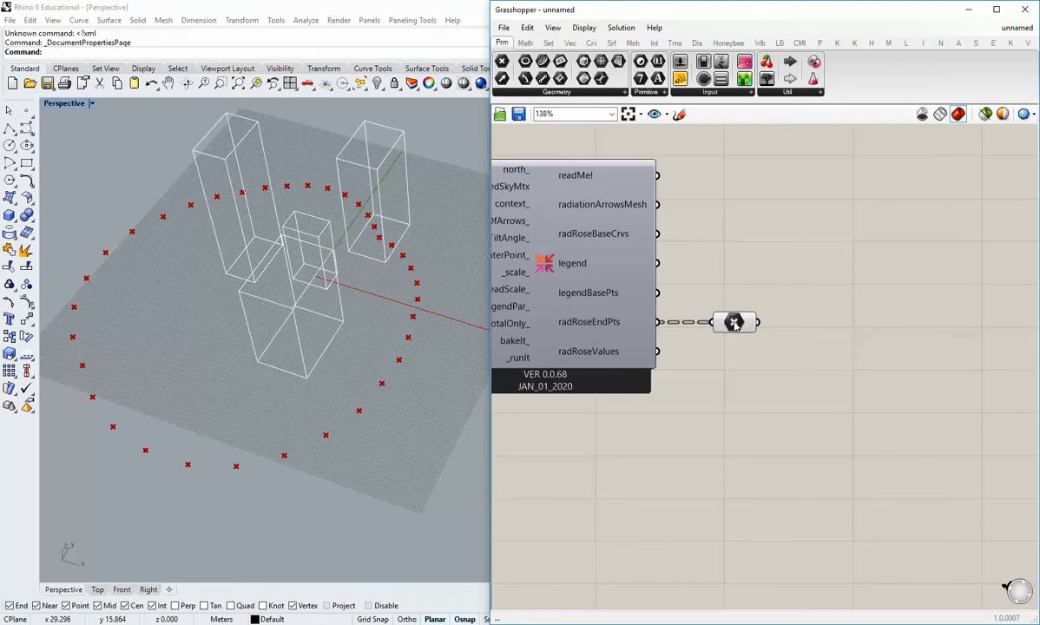
pyautogui.moveTo(734, 324)
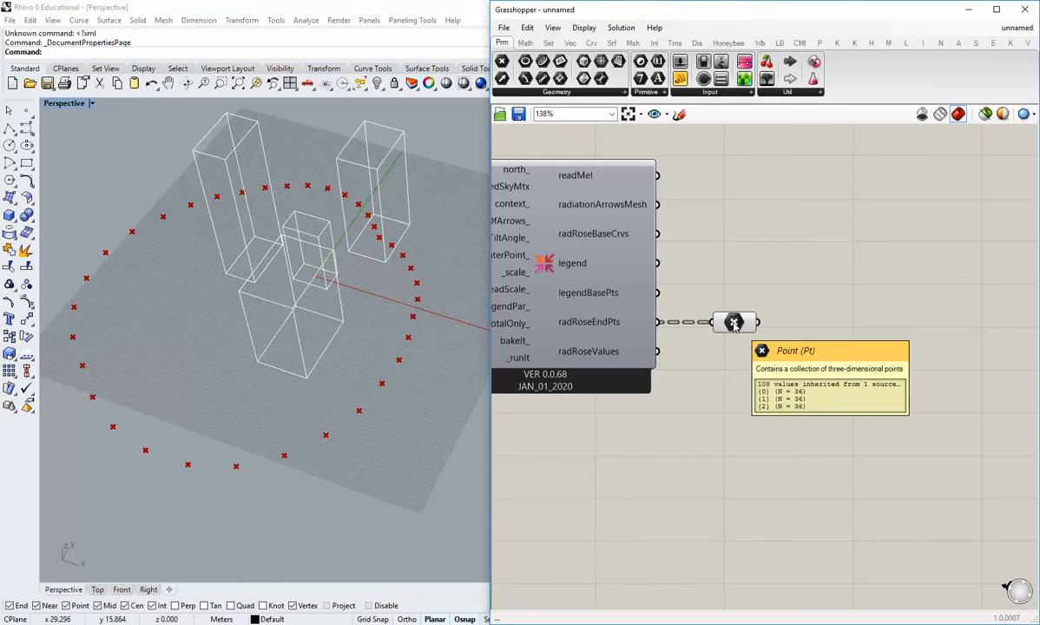
# Add an Explode Tree component and feed it the rose end points from the Point parameter
pyautogui.moveTo(734, 325); pyautogui.dragTo(728, 325)
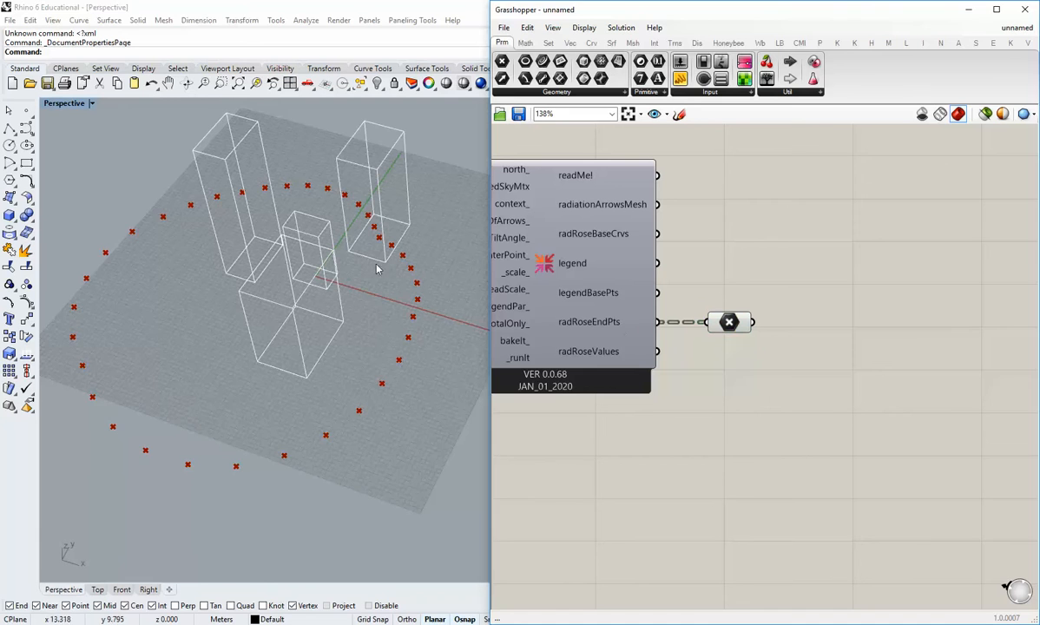
pyautogui.keyDown('shift'); pyautogui.moveTo(378, 268); pyautogui.dragTo(395, 277, button='right'); pyautogui.keyUp('shift')
pyautogui.click(548, 43)
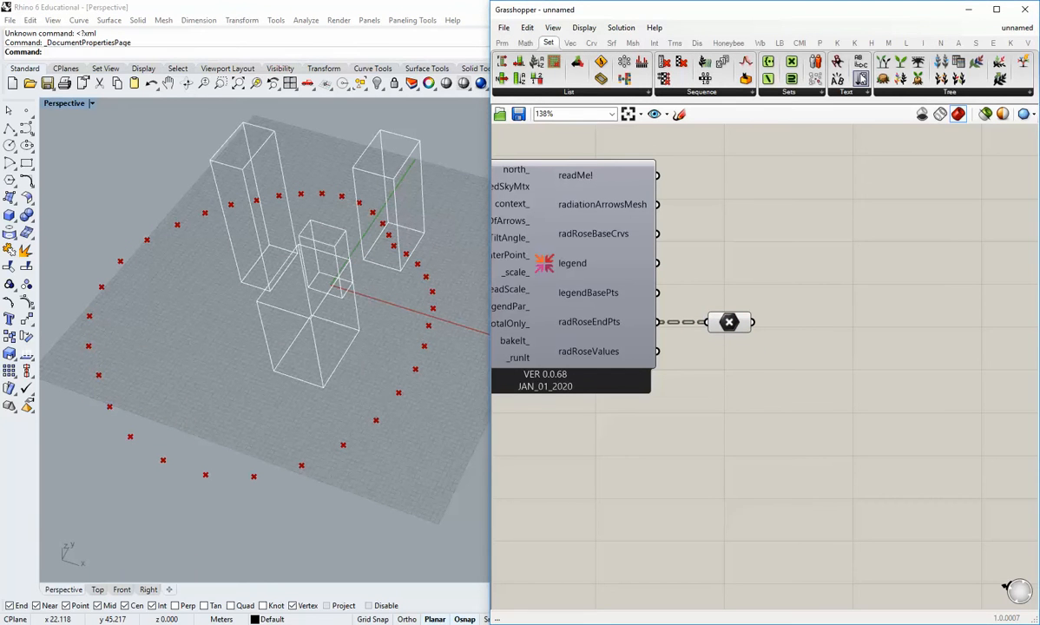
pyautogui.click(906, 91)
pyautogui.click(890, 217)
pyautogui.click(816, 340)
pyautogui.moveTo(752, 323); pyautogui.dragTo(790, 340)
pyautogui.scroll(5, 816, 347)
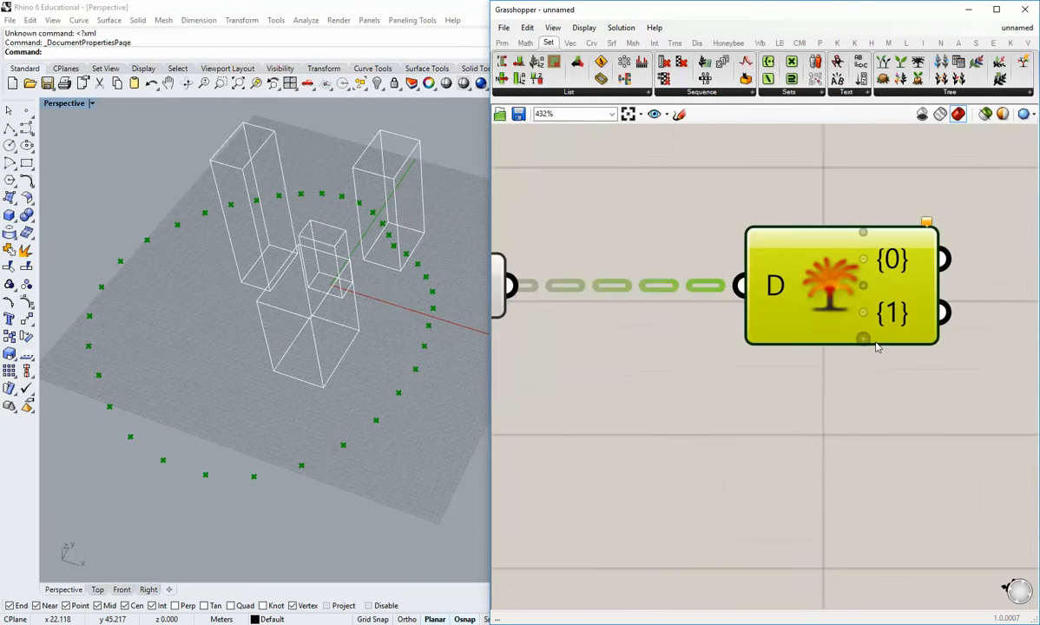
# Add a third branch output {2} to the Explode Tree component and move the component closer to the Point parameter
pyautogui.click(866, 339)
pyautogui.scroll(-4, 855, 352)
pyautogui.click(786, 362)
pyautogui.moveTo(785, 362); pyautogui.dragTo(820, 360, button='right')
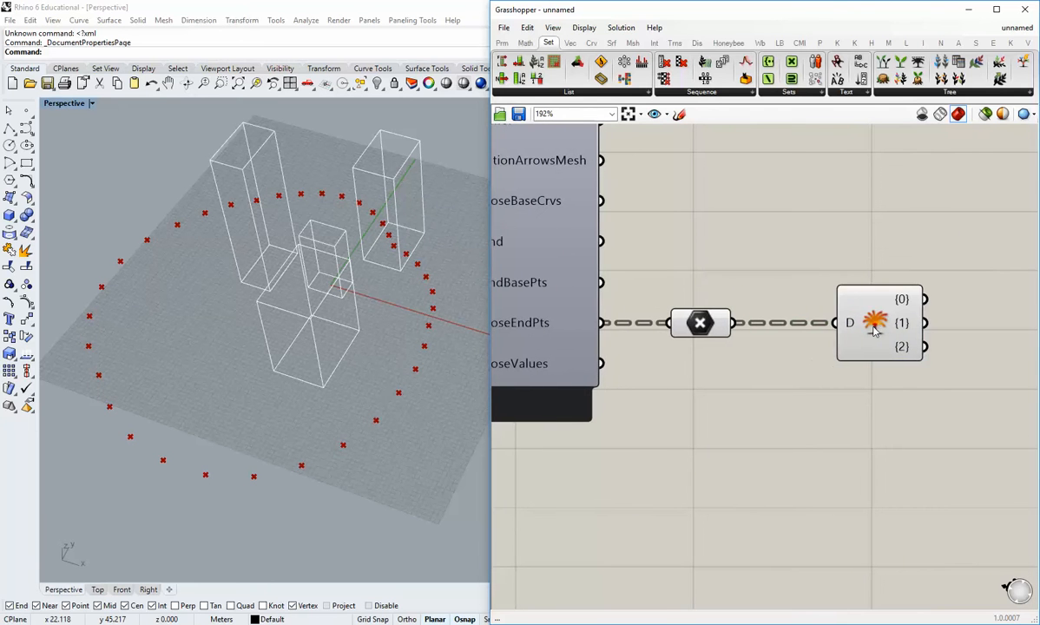
pyautogui.moveTo(873, 327); pyautogui.dragTo(811, 329)
pyautogui.click(799, 392)
pyautogui.scroll(-2, 831, 406)
pyautogui.moveTo(832, 407); pyautogui.dragTo(781, 383, button='right')
# Turn off the preview of the Point parameter feeding the Explode Tree, and shift the Explode Tree slightly away from it
pyautogui.rightClick(701, 324)
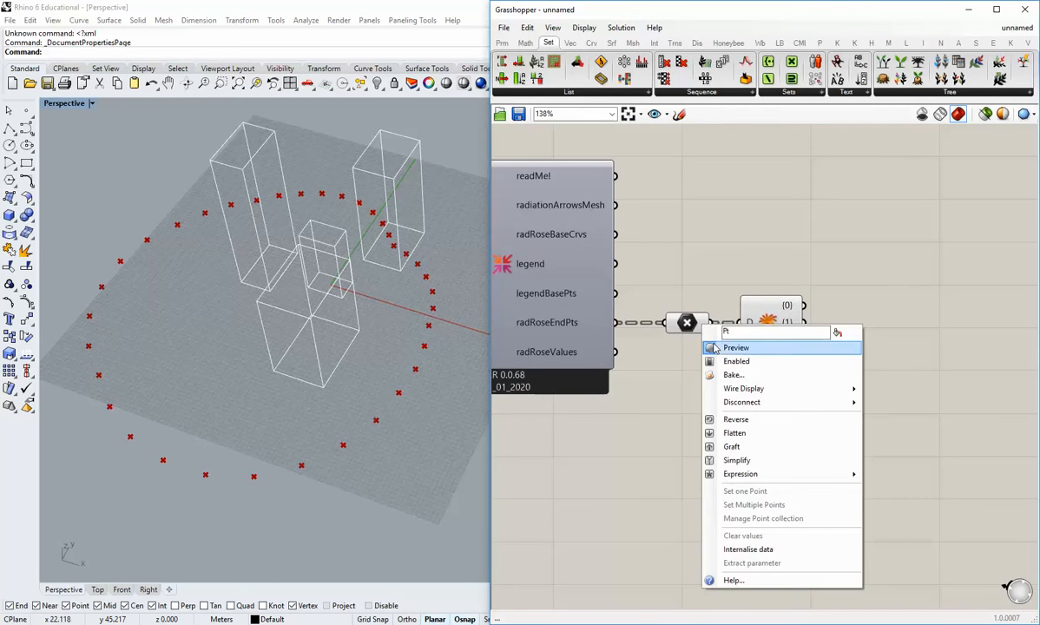
pyautogui.click(723, 348)
pyautogui.moveTo(765, 326); pyautogui.dragTo(785, 327)
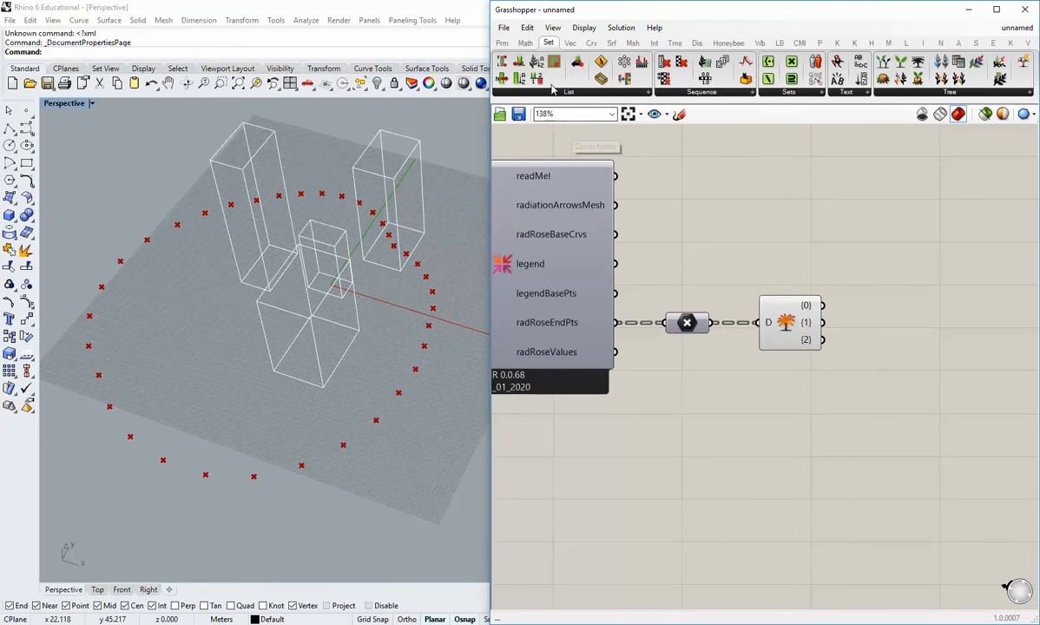
# Add a Point parameter, connect it to the Explode Tree's {0} output and align it with that output
pyautogui.click(502, 42)
pyautogui.click(502, 61)
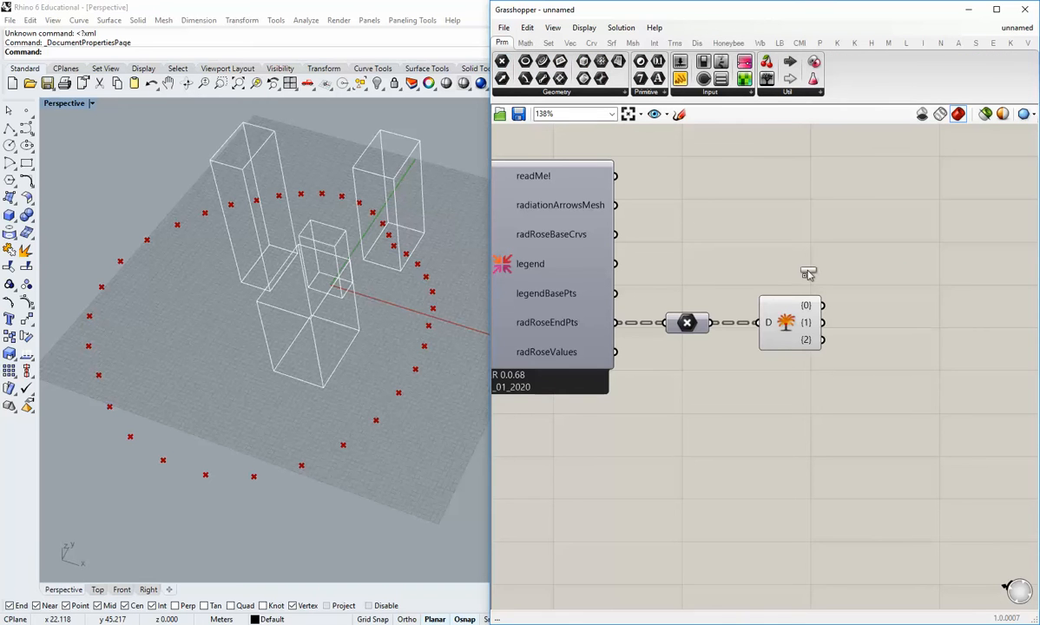
pyautogui.click(886, 286)
pyautogui.moveTo(823, 305); pyautogui.dragTo(866, 287)
pyautogui.moveTo(878, 284); pyautogui.dragTo(891, 308)
pyautogui.click(841, 373)
# Turn off the Explode Tree's preview and check the branch {0} points around the buildings
pyautogui.rightClick(791, 328)
pyautogui.click(818, 351)
pyautogui.click(868, 384)
pyautogui.scroll(-10, 335, 356)
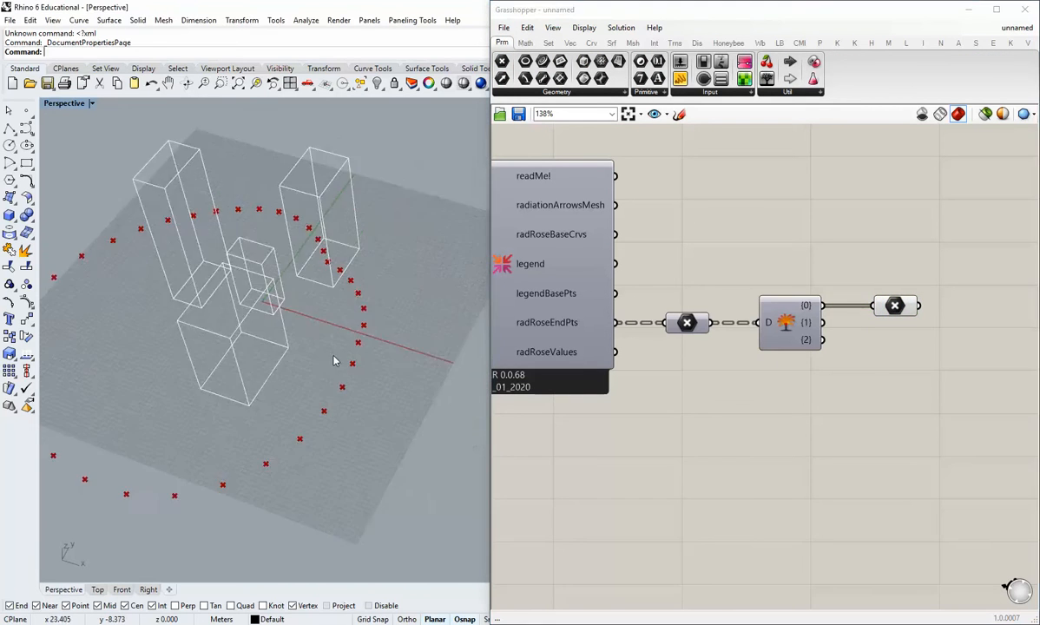
pyautogui.scroll(10, 287, 355)
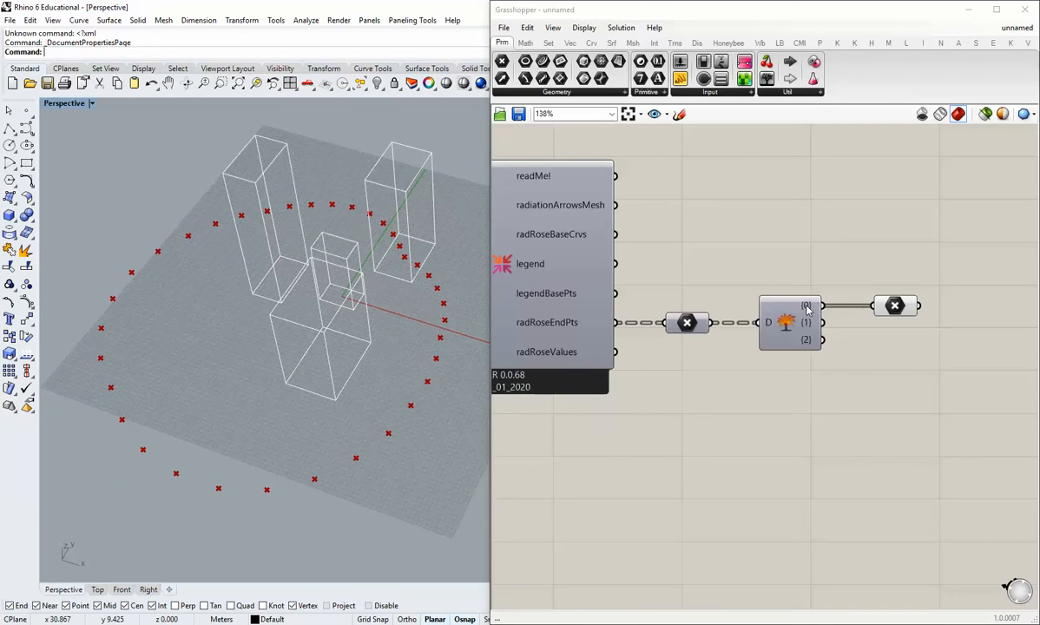
# Tidy the canvas by moving the branch {0} Point parameter and the Explode Tree component closer to their inputs
pyautogui.moveTo(897, 308); pyautogui.dragTo(887, 308)
pyautogui.click(855, 363)
pyautogui.keyDown('shift'); pyautogui.moveTo(404, 336); pyautogui.dragTo(393, 334, button='right'); pyautogui.keyUp('shift')
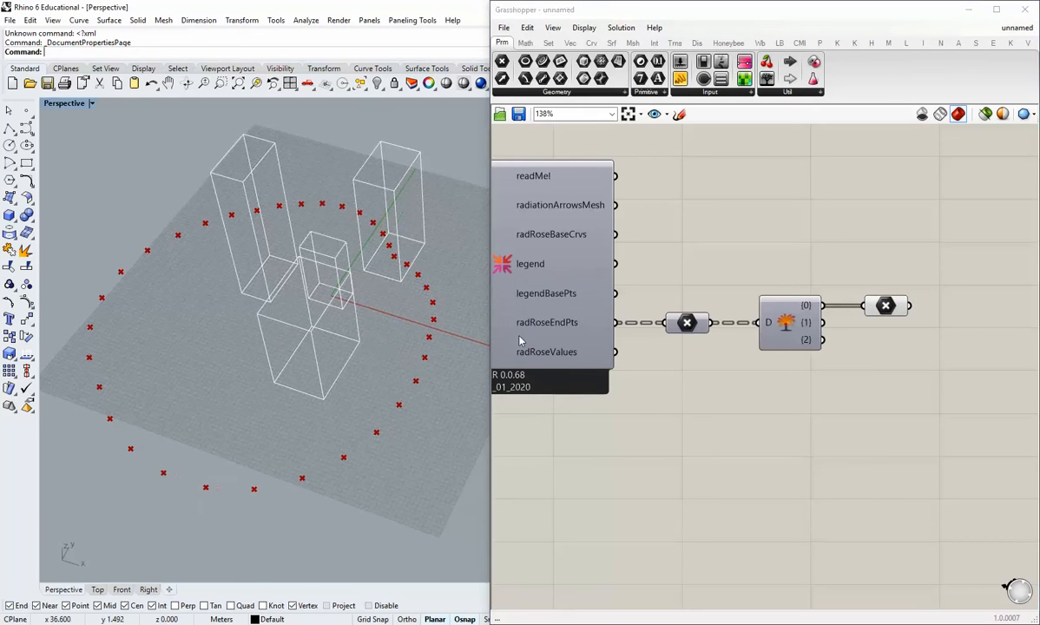
pyautogui.moveTo(798, 328); pyautogui.dragTo(774, 328)
pyautogui.click(829, 350)
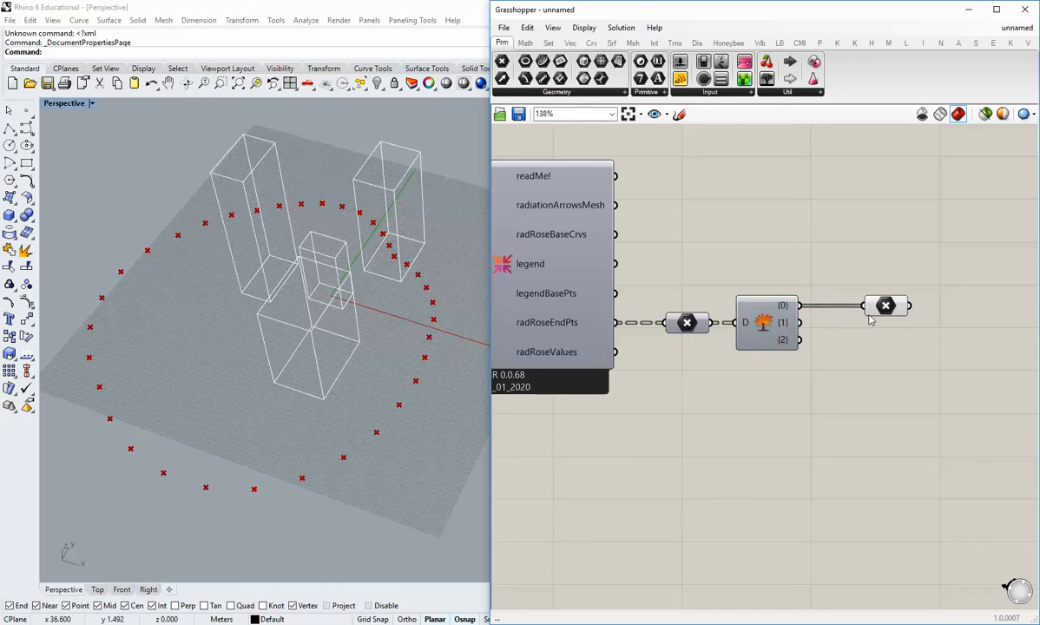
pyautogui.click(882, 306)
pyautogui.click(877, 360)
# Add a Construct Point component with its default coordinates below the branch {0} Point parameter to mark the origin
pyautogui.moveTo(268, 311); pyautogui.dragTo(325, 332, button='right')
pyautogui.scroll(3, 365, 347)
pyautogui.click(713, 388)
pyautogui.moveTo(424, 376); pyautogui.dragTo(352, 363, button='right')
pyautogui.scroll(6, 354, 365)
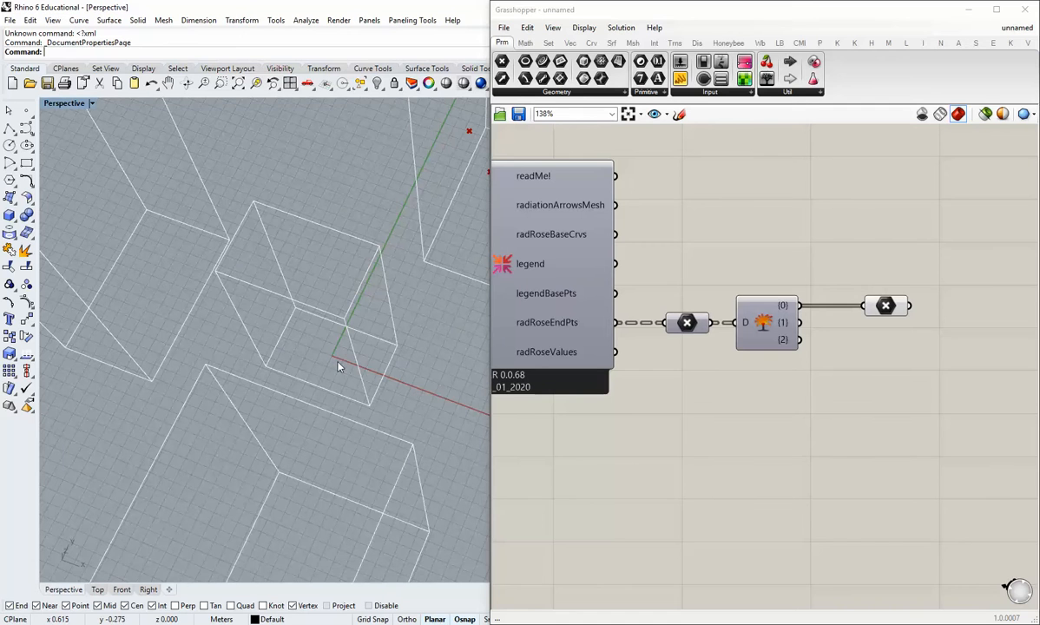
pyautogui.scroll(-5, 336, 363)
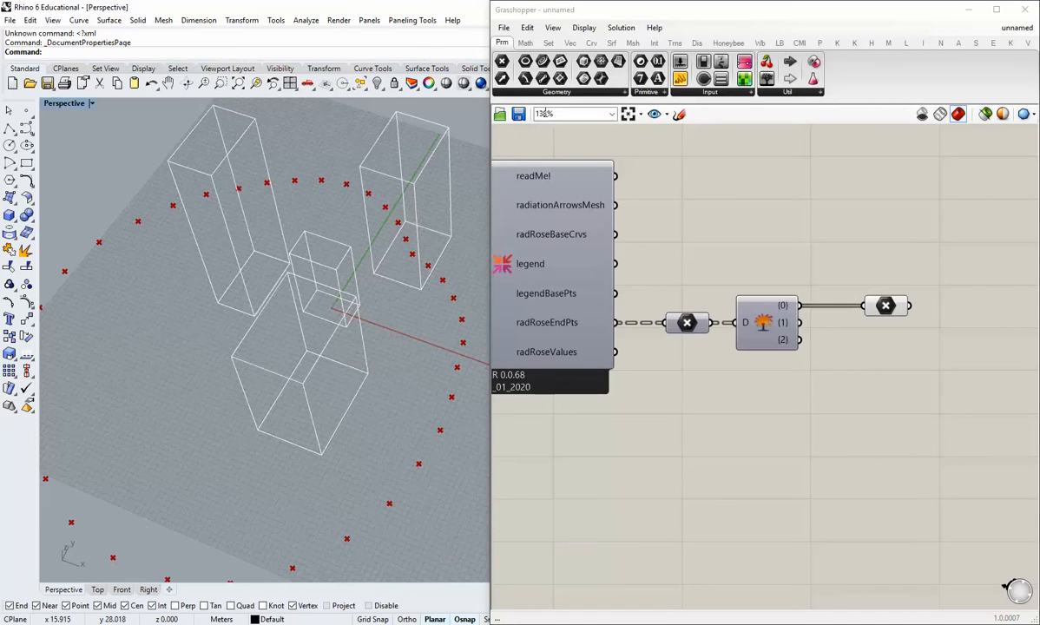
pyautogui.click(570, 43)
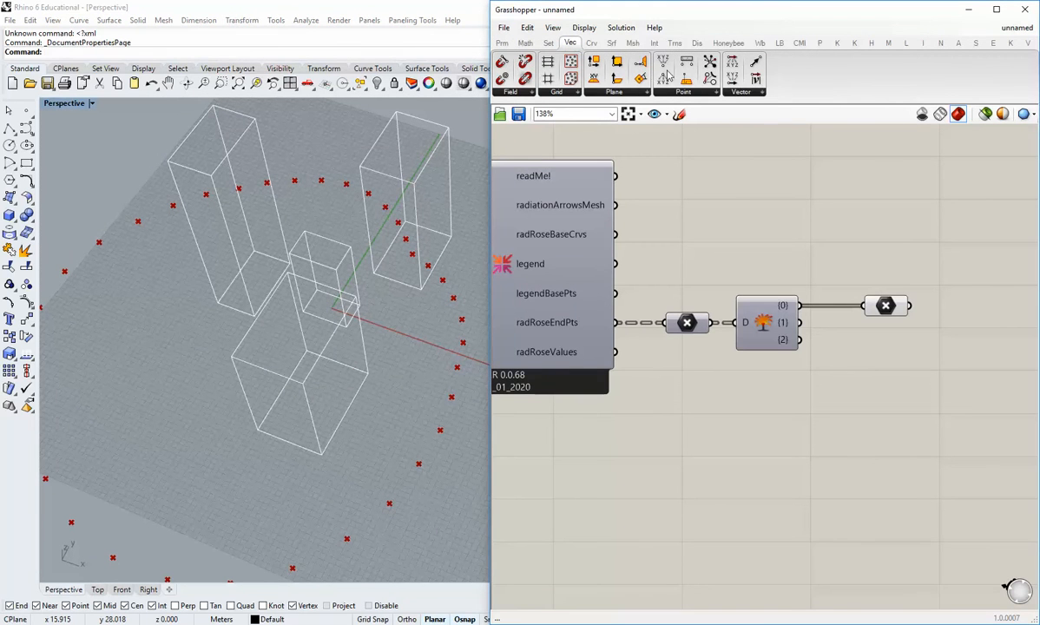
pyautogui.moveTo(662, 63); pyautogui.dragTo(879, 401)
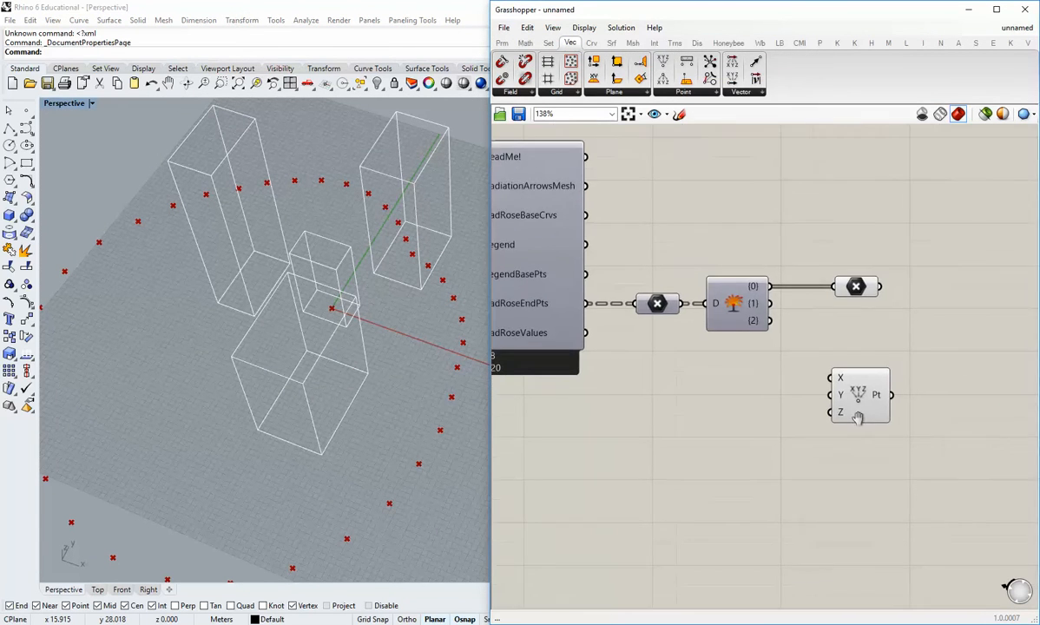
pyautogui.moveTo(299, 323); pyautogui.dragTo(348, 345, button='right')
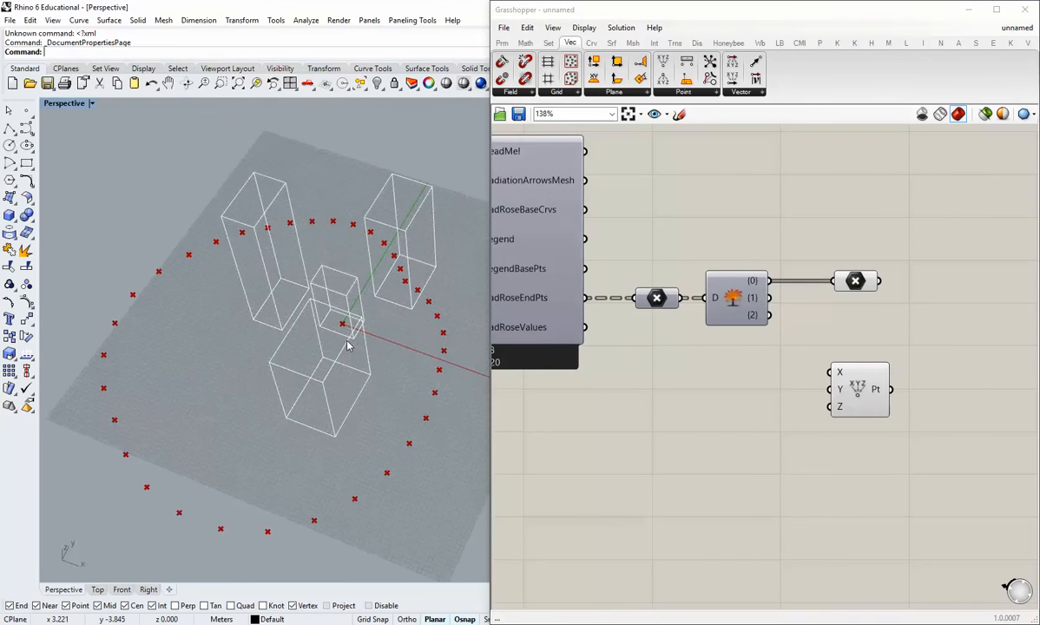
pyautogui.moveTo(860, 389)
pyautogui.mouseDown()
pyautogui.moveTo(820, 388)
pyautogui.moveTo(860, 373)
pyautogui.moveTo(871, 395)
pyautogui.mouseUp()
pyautogui.click(826, 419)
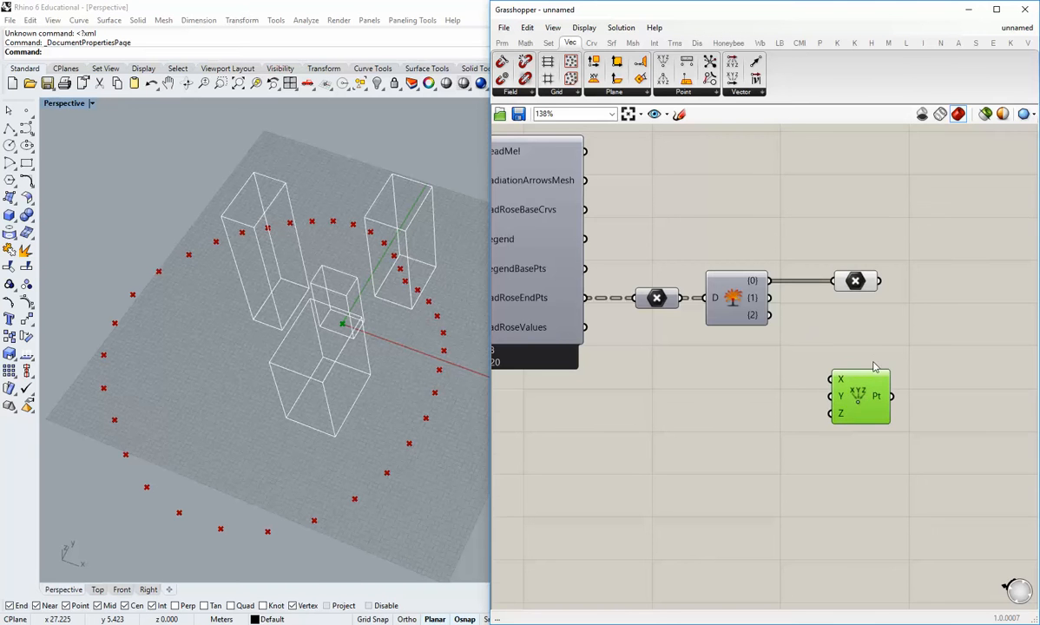
# Examine where the constructed origin point lies relative to the buildings and the surrounding rose end points
pyautogui.moveTo(878, 452); pyautogui.dragTo(807, 429, button='right')
pyautogui.click(806, 415)
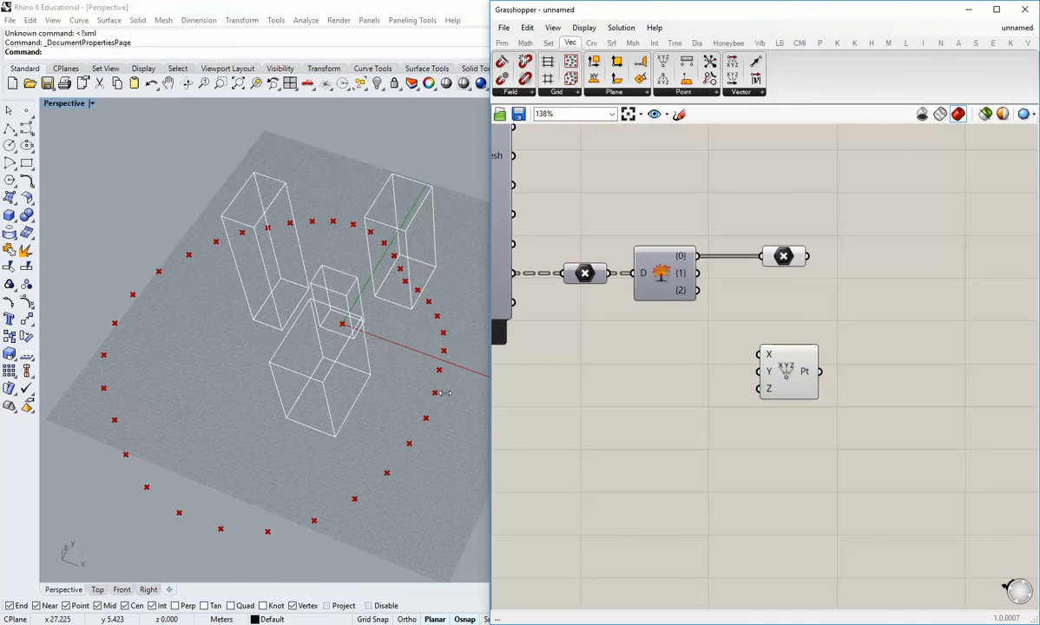
pyautogui.scroll(3, 325, 354)
pyautogui.scroll(-5, 324, 353)
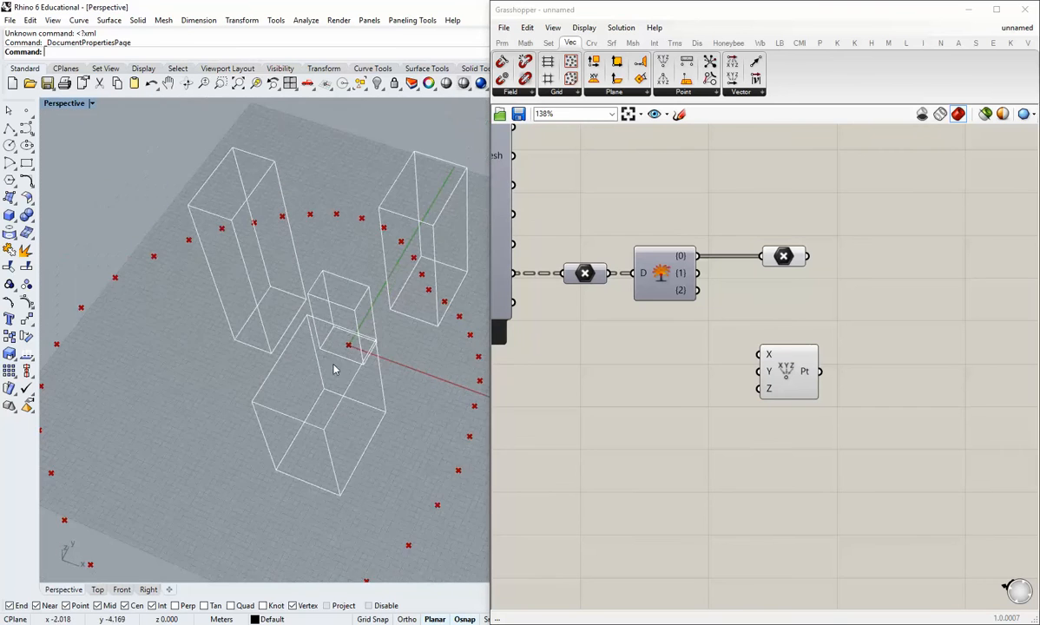
pyautogui.moveTo(318, 380); pyautogui.dragTo(303, 351, button='right')
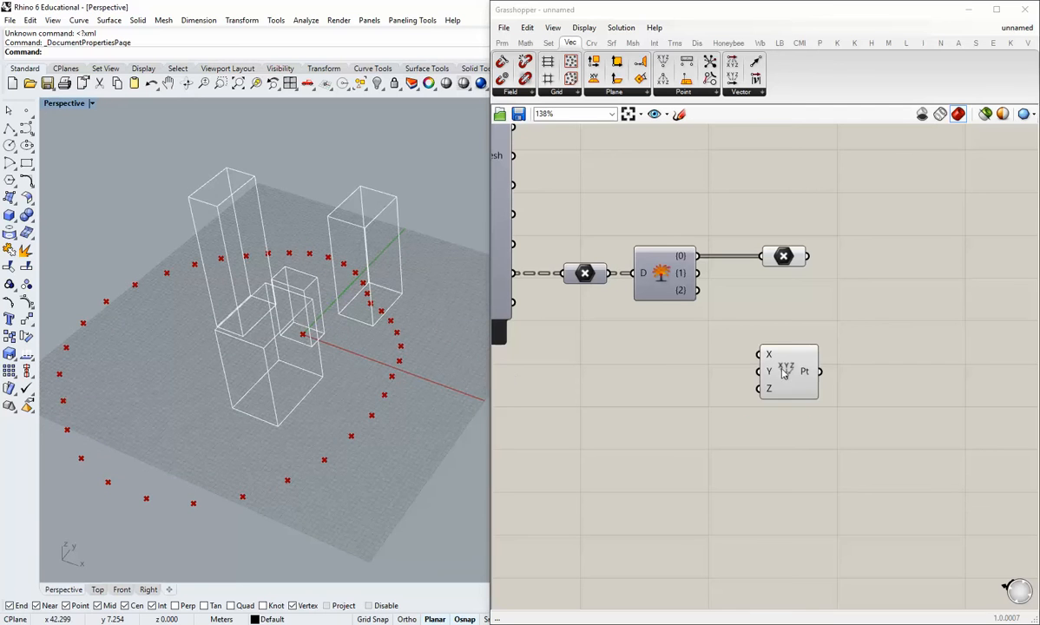
pyautogui.moveTo(782, 371)
pyautogui.mouseDown()
pyautogui.moveTo(770, 342)
pyautogui.moveTo(784, 374)
pyautogui.mouseUp()
pyautogui.click(658, 391)
pyautogui.moveTo(224, 358); pyautogui.dragTo(276, 361, button='right')
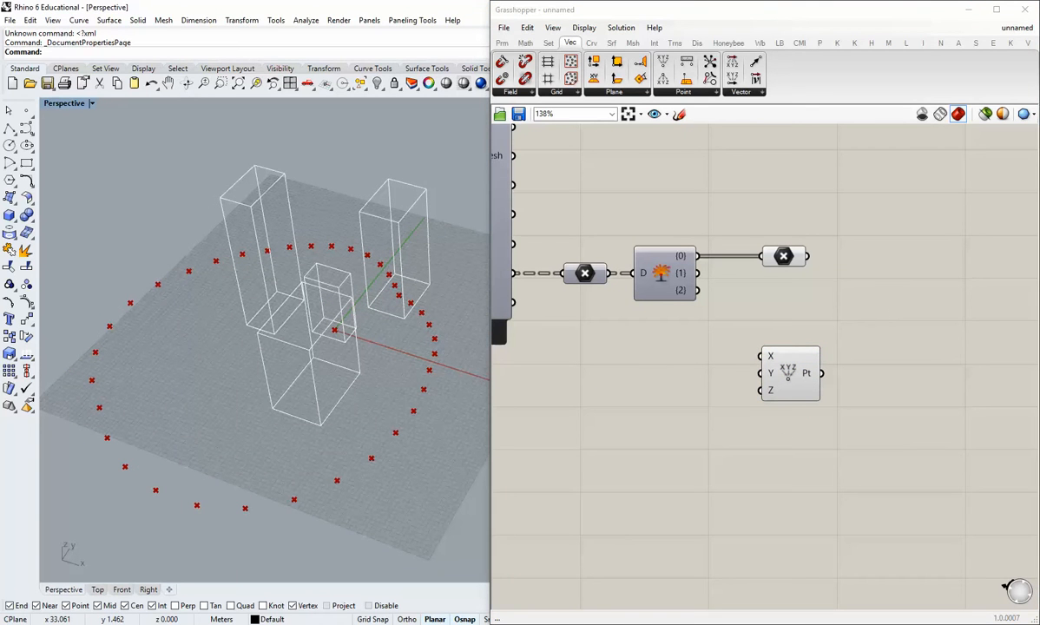
pyautogui.moveTo(846, 320); pyautogui.dragTo(824, 328, button='right')
pyautogui.moveTo(828, 376)
pyautogui.mouseDown(button='right')
pyautogui.moveTo(813, 376)
pyautogui.moveTo(833, 357)
pyautogui.mouseUp(button='right')
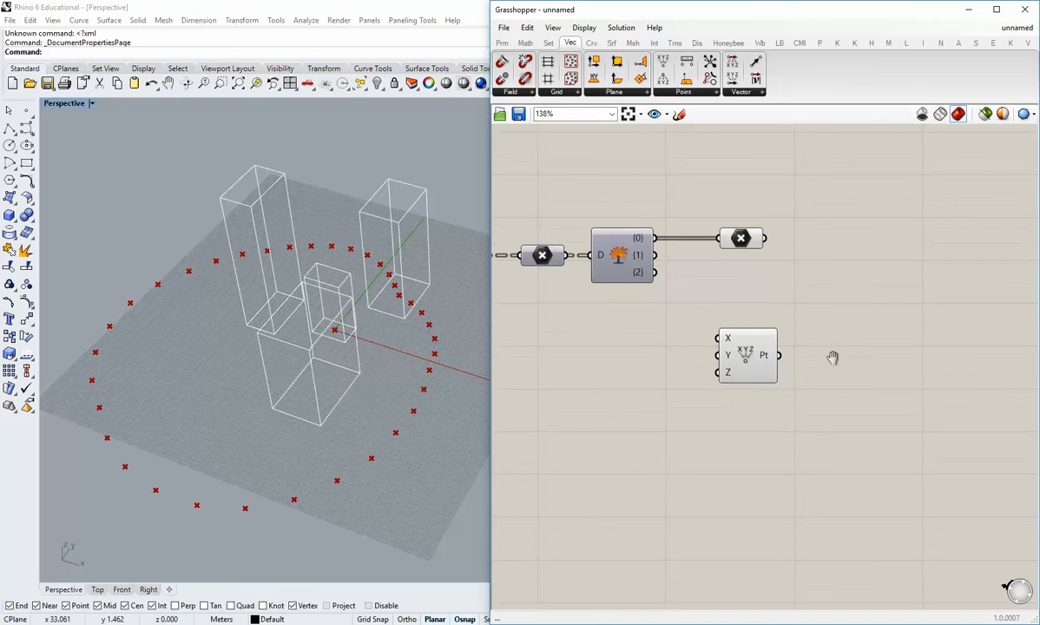
pyautogui.moveTo(765, 354); pyautogui.dragTo(763, 355)
pyautogui.click(790, 338)
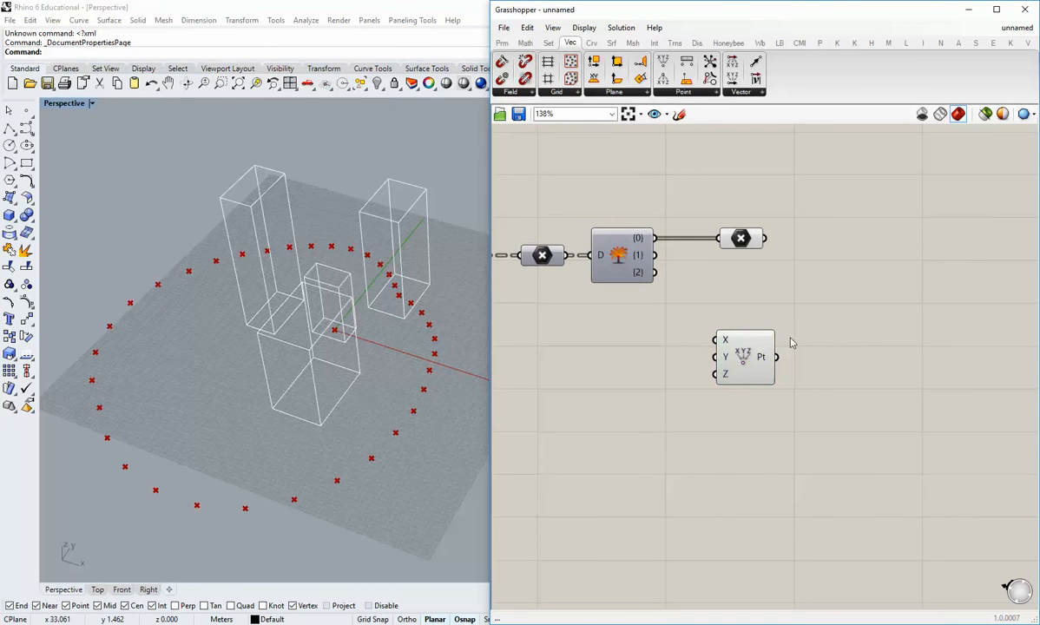
pyautogui.moveTo(376, 371); pyautogui.dragTo(559, 306, button='right')
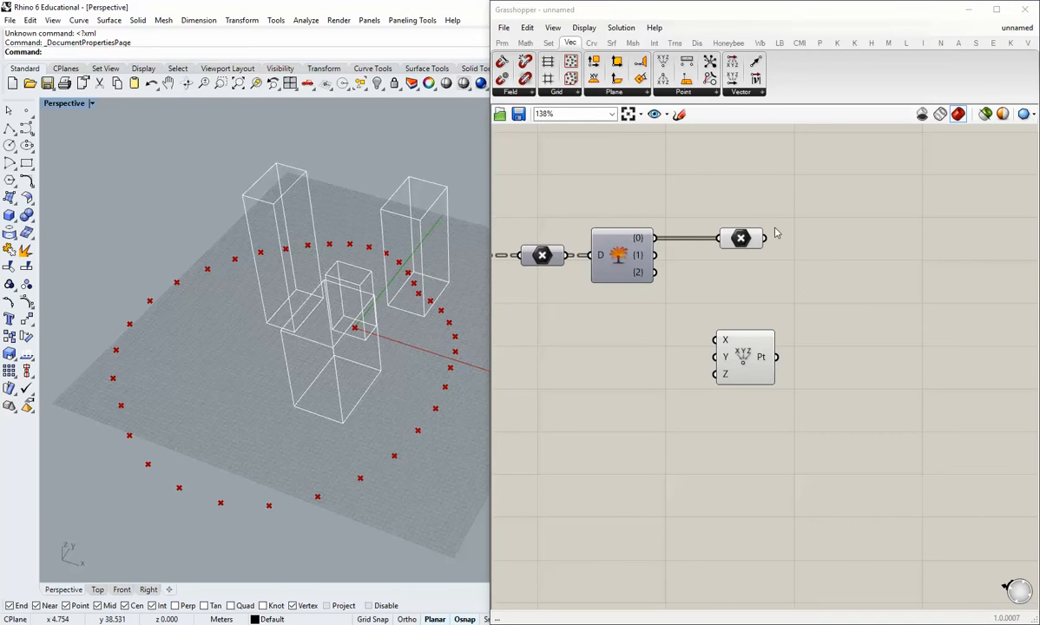
# Add a Vector 2Pt component and connect the branch {0} end points to its A input
pyautogui.moveTo(708, 59); pyautogui.dragTo(864, 354)
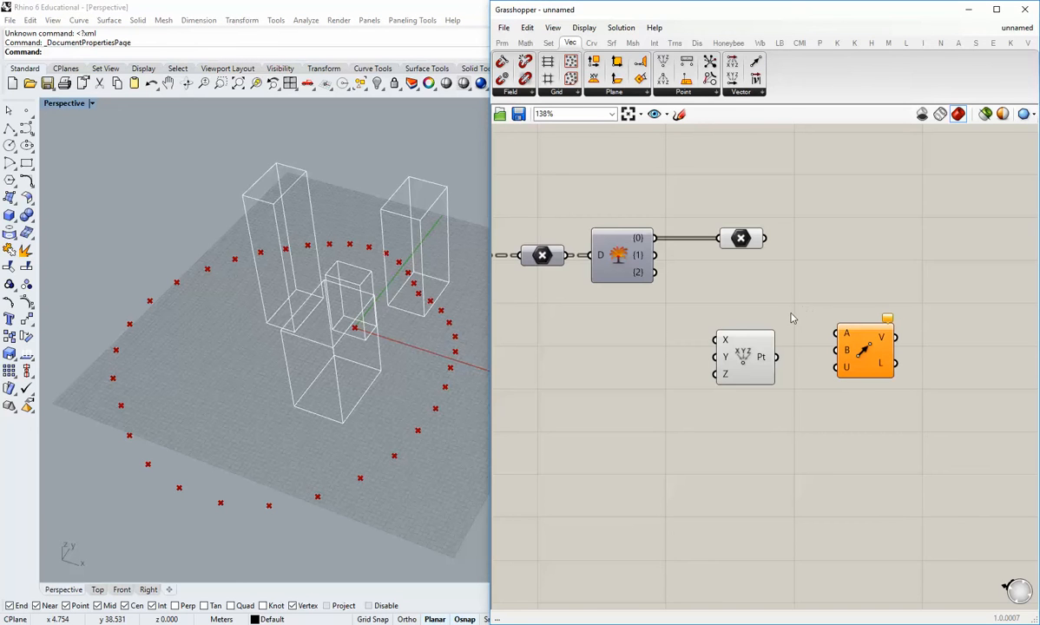
pyautogui.moveTo(765, 240); pyautogui.dragTo(838, 334)
pyautogui.click(740, 240)
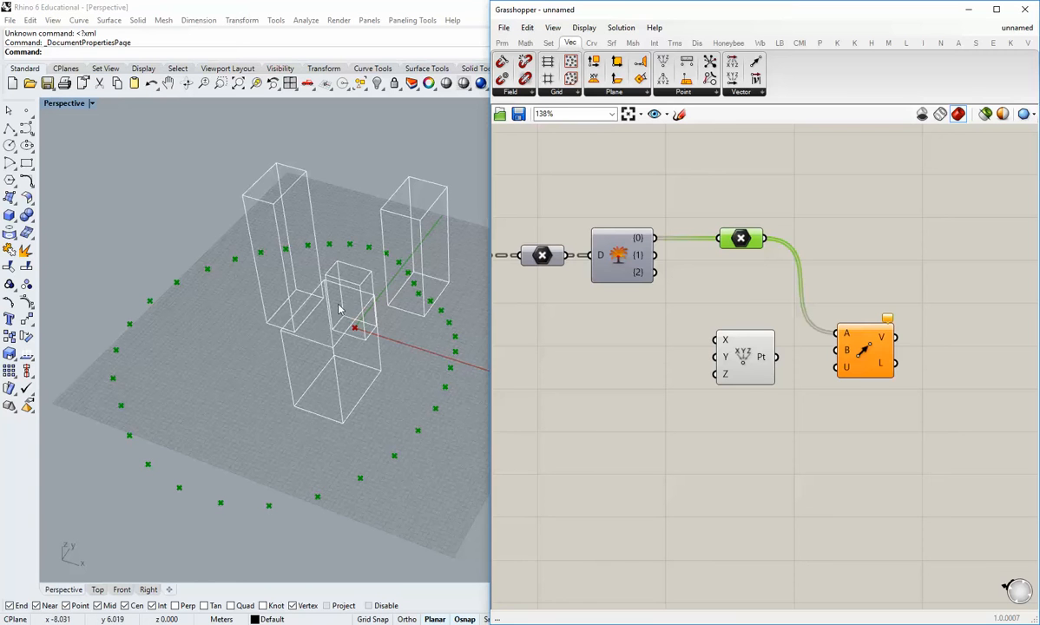
pyautogui.click(743, 399)
# Connect the constructed point to the Vector 2Pt's B input and bring the two components in line, close together
pyautogui.moveTo(777, 357); pyautogui.dragTo(752, 358)
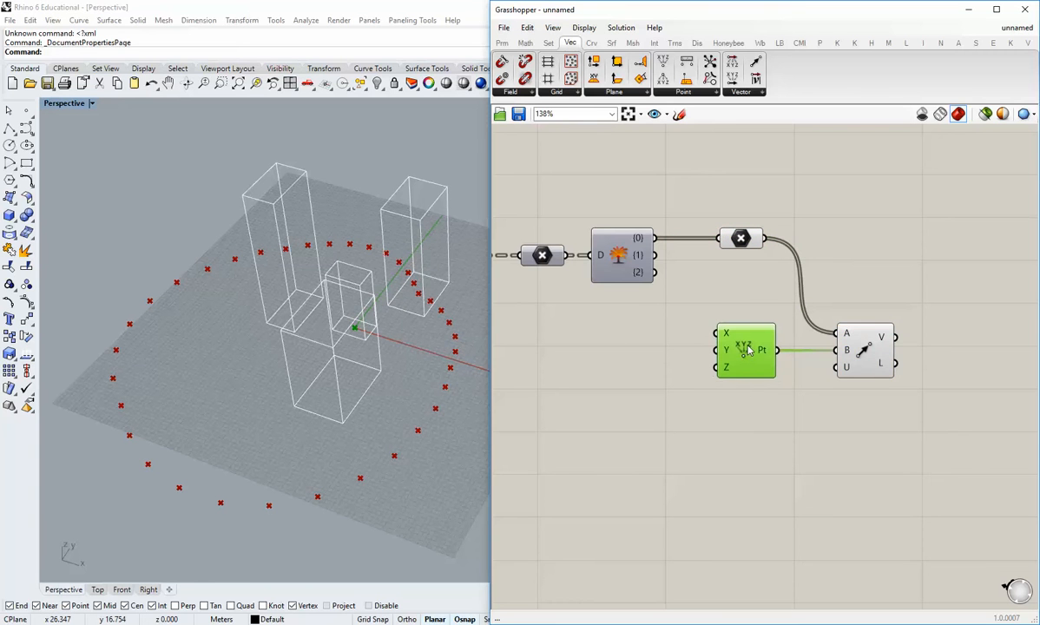
pyautogui.click(817, 395)
pyautogui.moveTo(856, 382); pyautogui.dragTo(791, 383, button='right')
pyautogui.moveTo(797, 355); pyautogui.dragTo(779, 355)
pyautogui.click(755, 279)
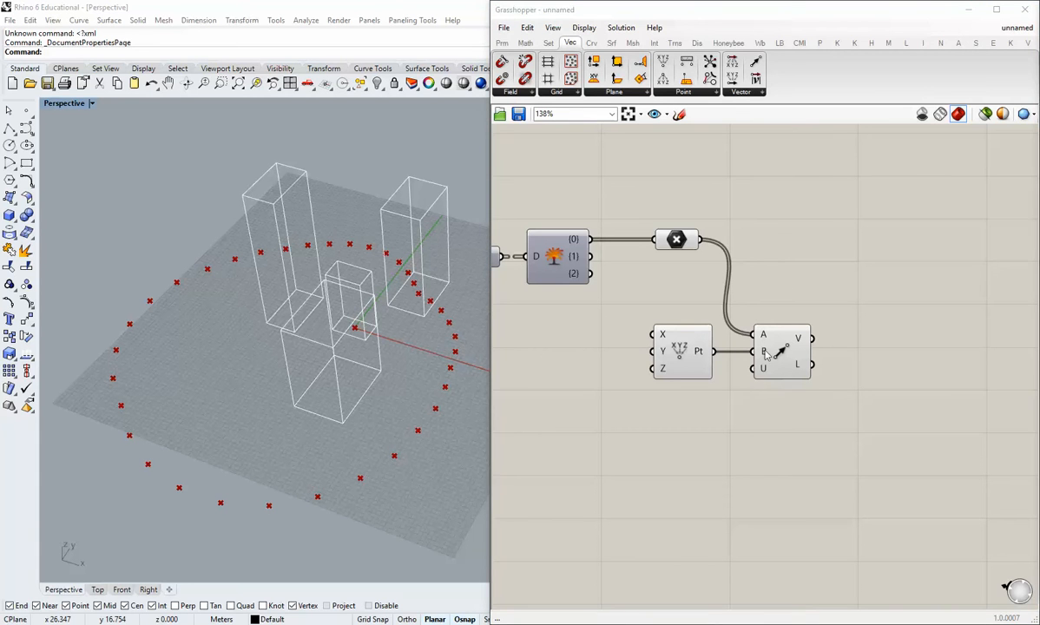
# Move the Construct Point and Vector 2Pt components together, slightly down and back beneath the branch {0} Point parameter
pyautogui.moveTo(794, 413); pyautogui.dragTo(663, 341)
pyautogui.moveTo(773, 354); pyautogui.dragTo(773, 370)
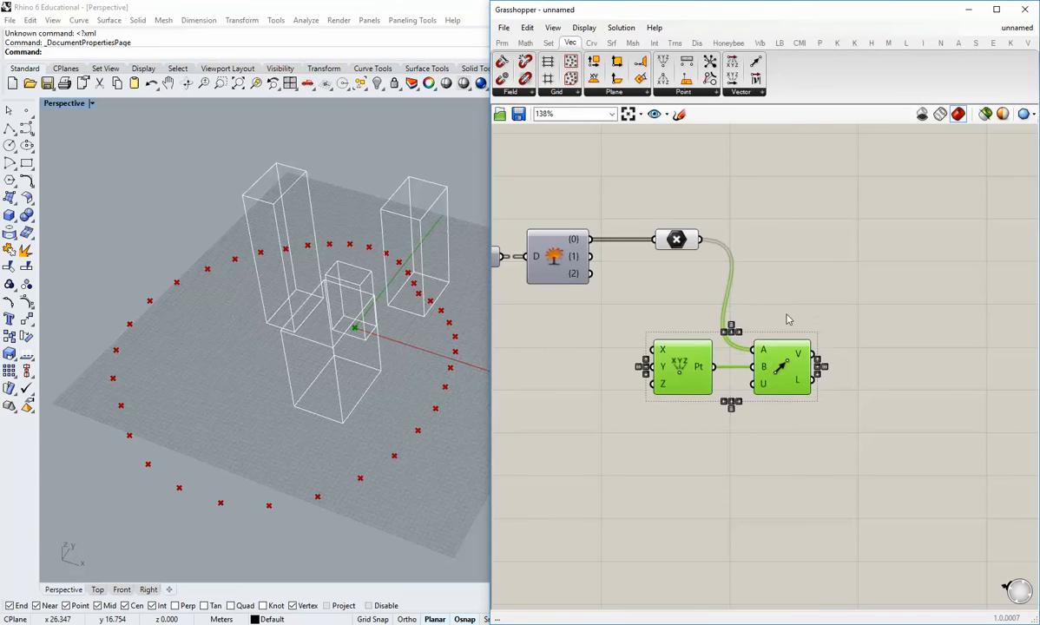
pyautogui.click(788, 318)
pyautogui.moveTo(813, 362); pyautogui.dragTo(778, 351, button='right')
pyautogui.scroll(-1, 778, 350)
pyautogui.moveTo(772, 352)
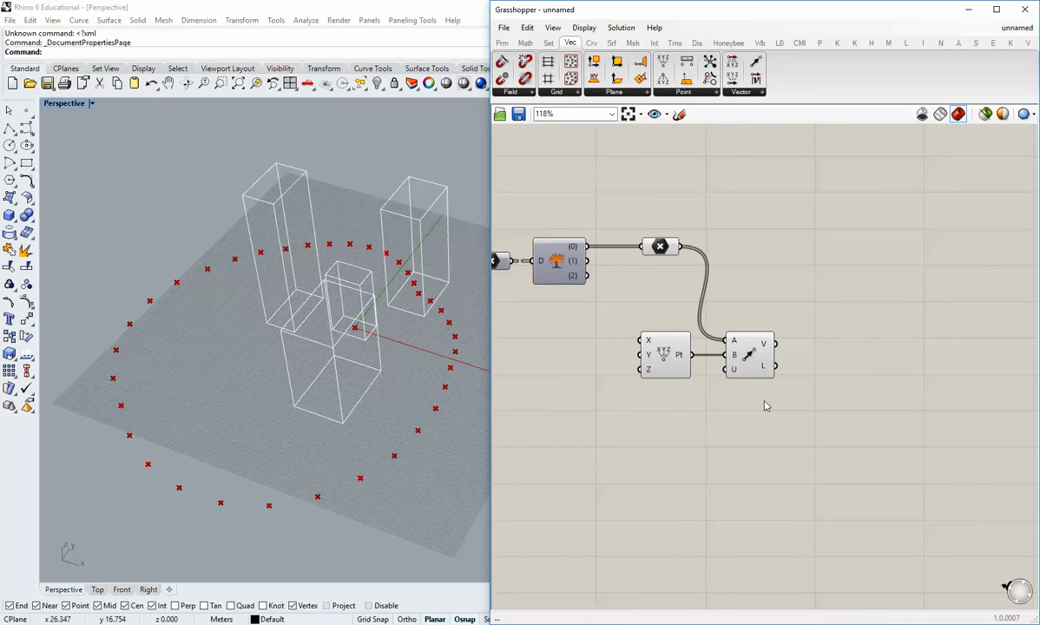
pyautogui.moveTo(348, 337)
pyautogui.mouseDown(button='right')
pyautogui.moveTo(370, 375)
pyautogui.moveTo(351, 333)
pyautogui.mouseUp(button='right')
pyautogui.scroll(3, 351, 333)
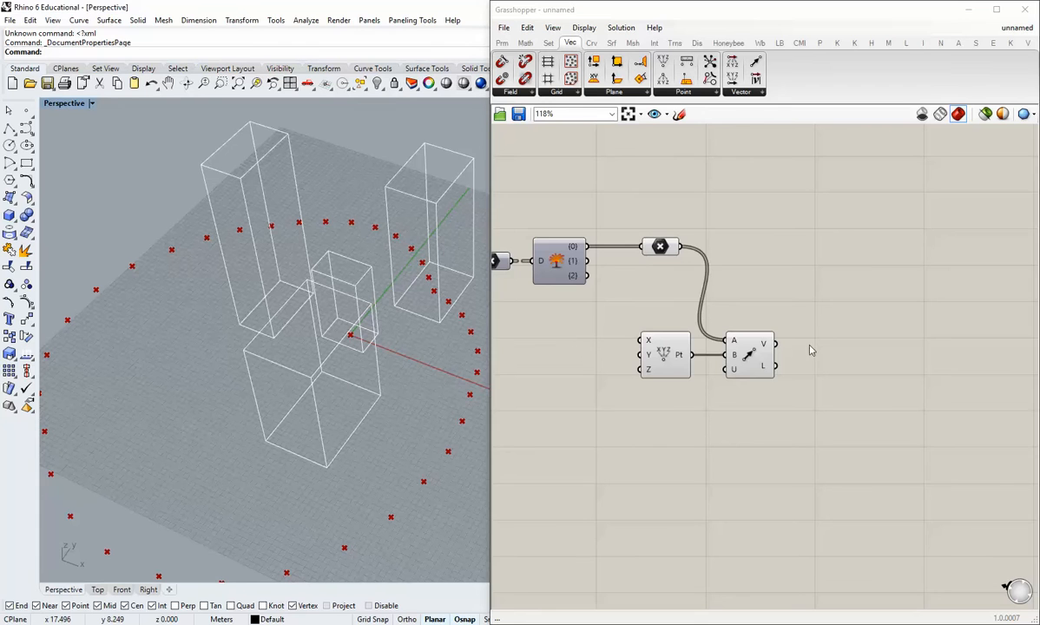
pyautogui.moveTo(786, 373); pyautogui.dragTo(657, 338)
pyautogui.click(752, 313)
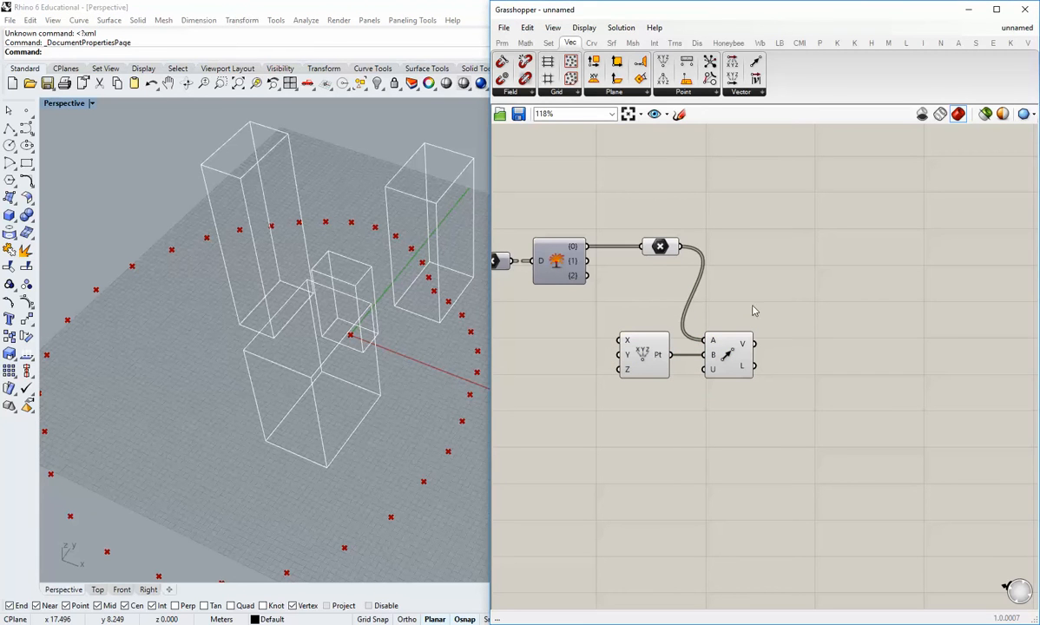
# Add a Sort List component and connect the branch {0} end points to its A input
pyautogui.click(549, 42)
pyautogui.click(543, 92)
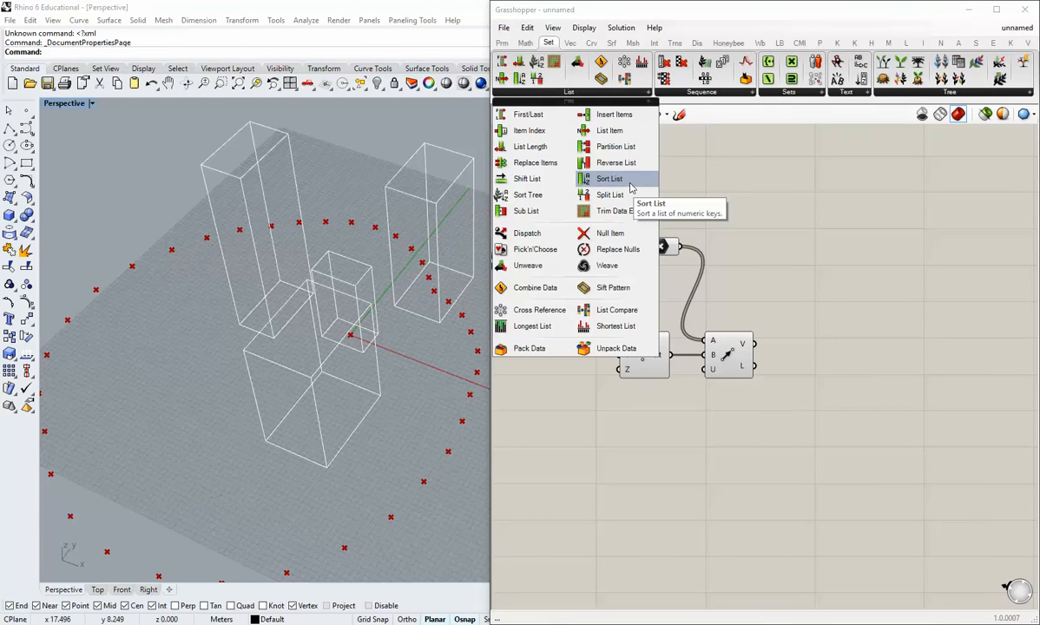
pyautogui.moveTo(632, 187); pyautogui.dragTo(849, 258)
pyautogui.click(729, 266)
pyautogui.moveTo(680, 247); pyautogui.dragTo(857, 250)
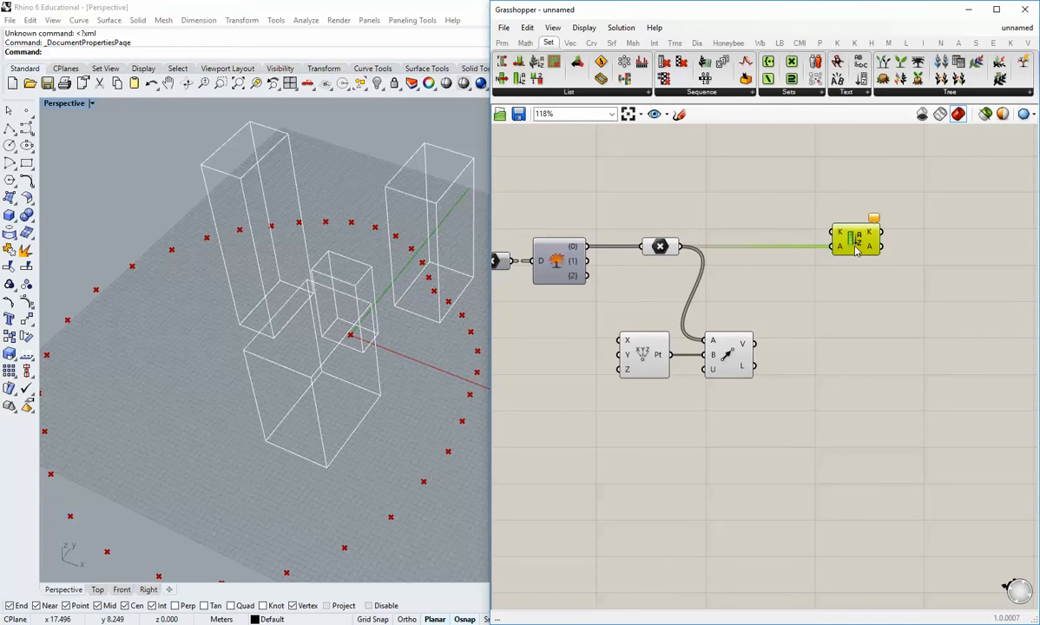
pyautogui.moveTo(842, 252)
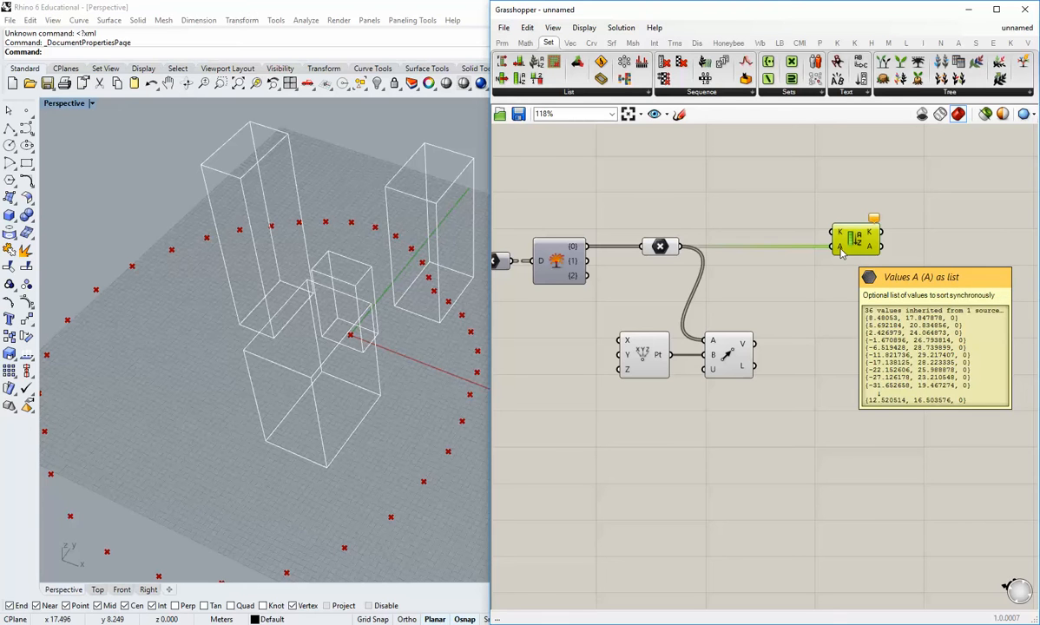
# Connect the Vector 2Pt's length output to the Sort List's K input and move the Sort List closer to the Point parameter
pyautogui.click(754, 310)
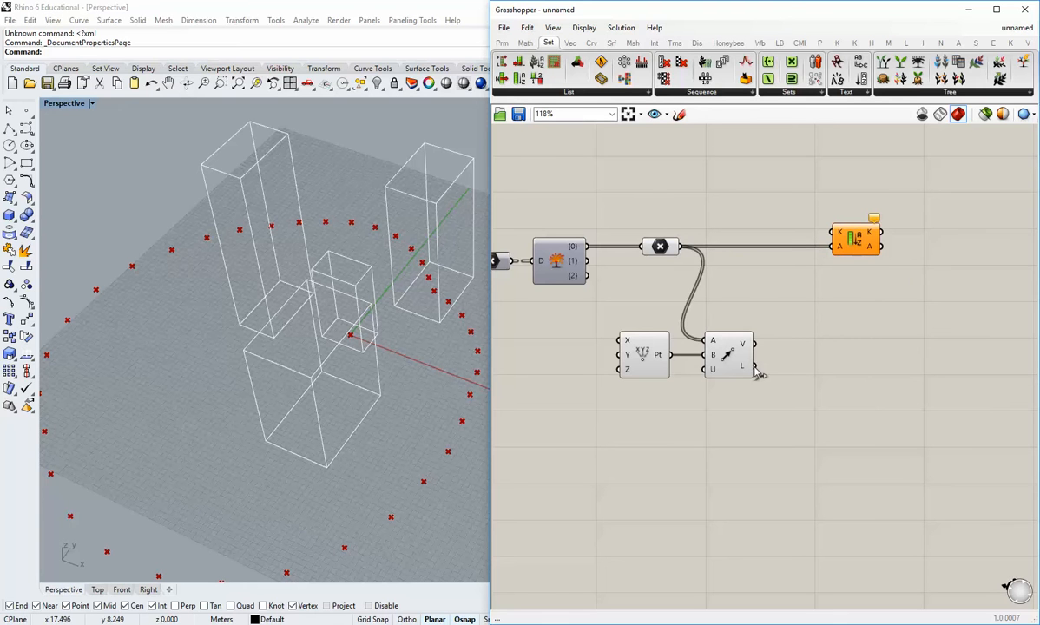
pyautogui.moveTo(755, 367); pyautogui.dragTo(820, 241)
pyautogui.click(801, 289)
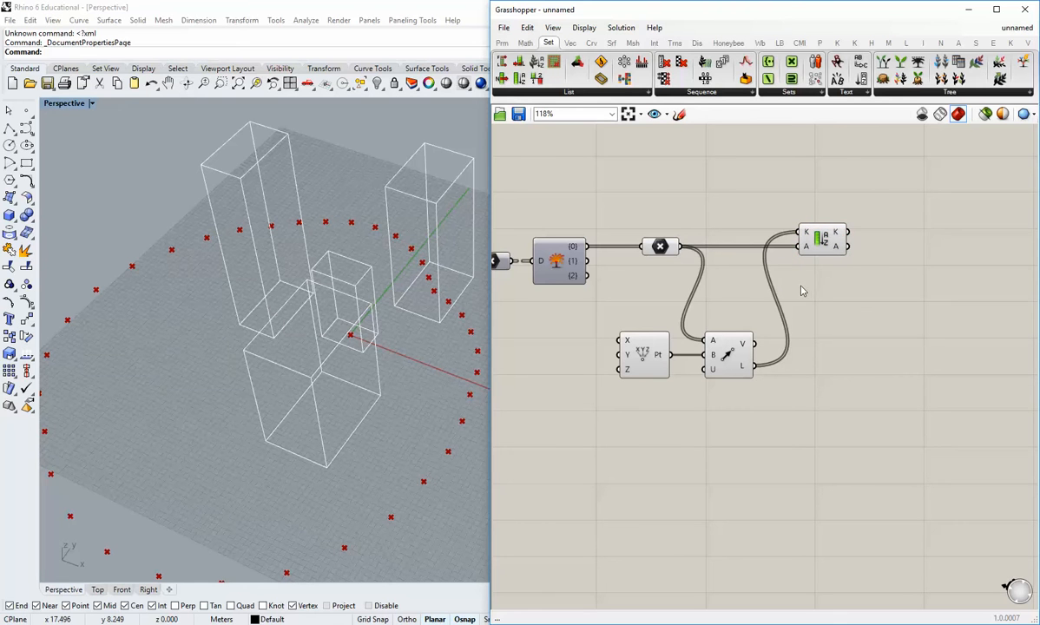
pyautogui.moveTo(769, 296); pyautogui.dragTo(776, 282, button='right')
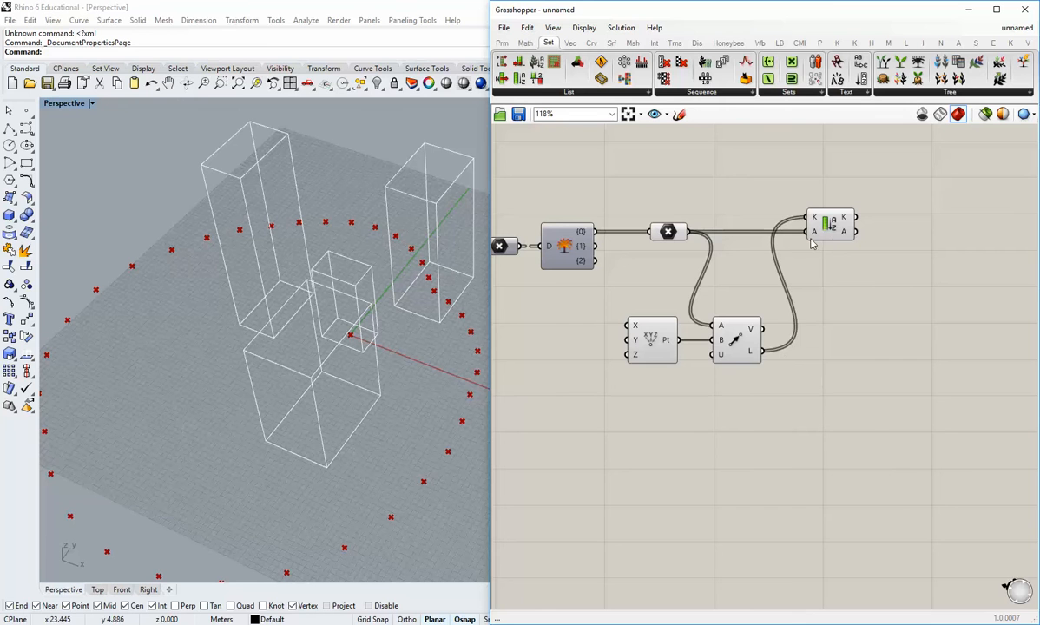
pyautogui.click(676, 234)
pyautogui.click(746, 278)
pyautogui.moveTo(838, 286); pyautogui.dragTo(803, 247, button='right')
pyautogui.click(816, 233)
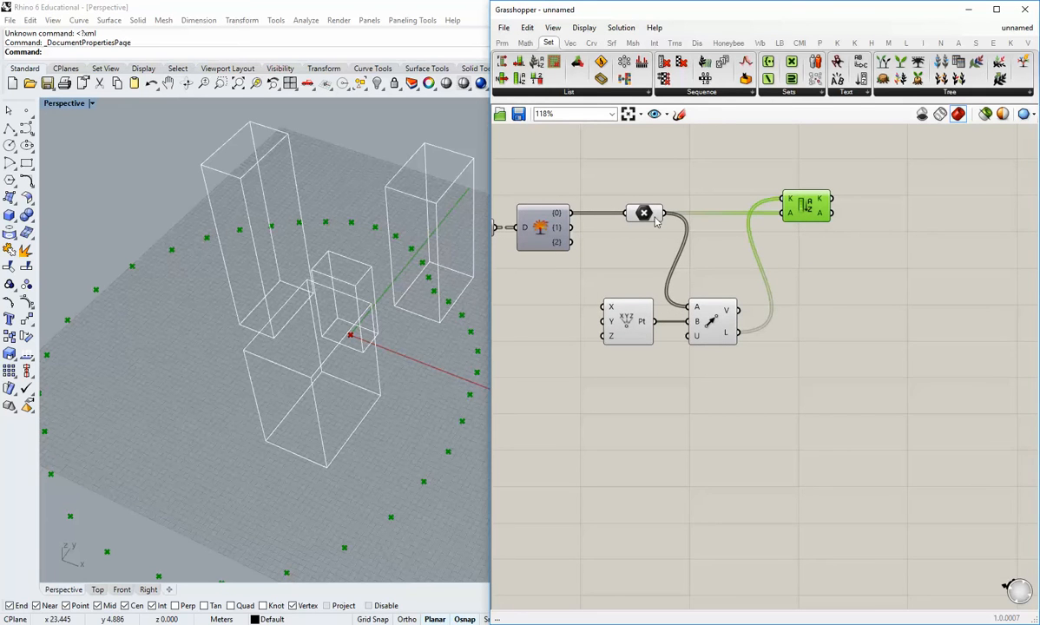
pyautogui.click(657, 249)
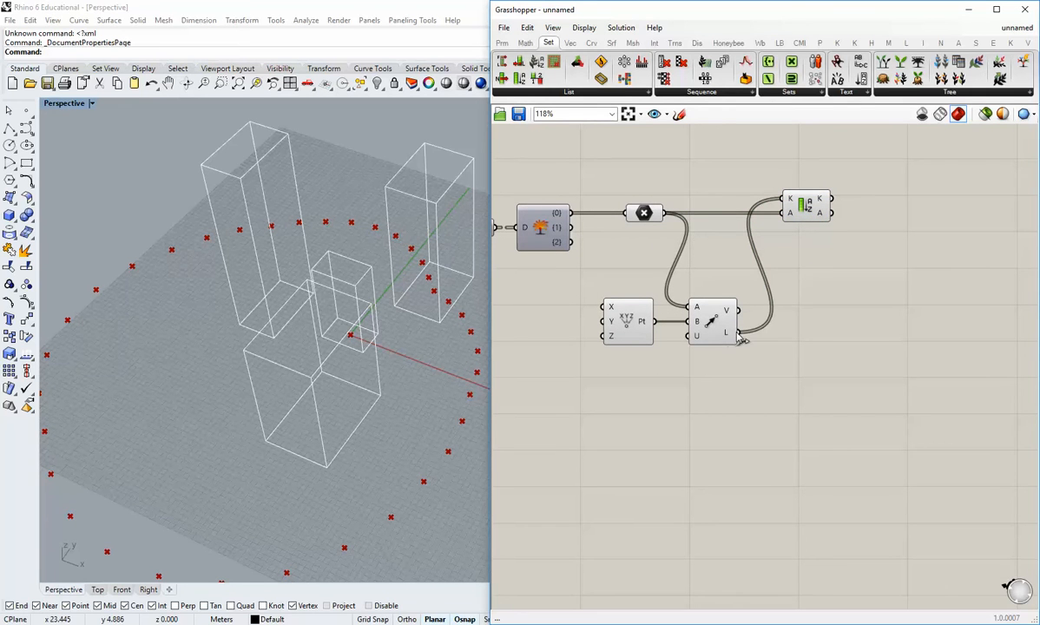
# Duplicate the Sort List component below the original and connect the Vector 2Pt's V output to the copy's A input
pyautogui.click(794, 206)
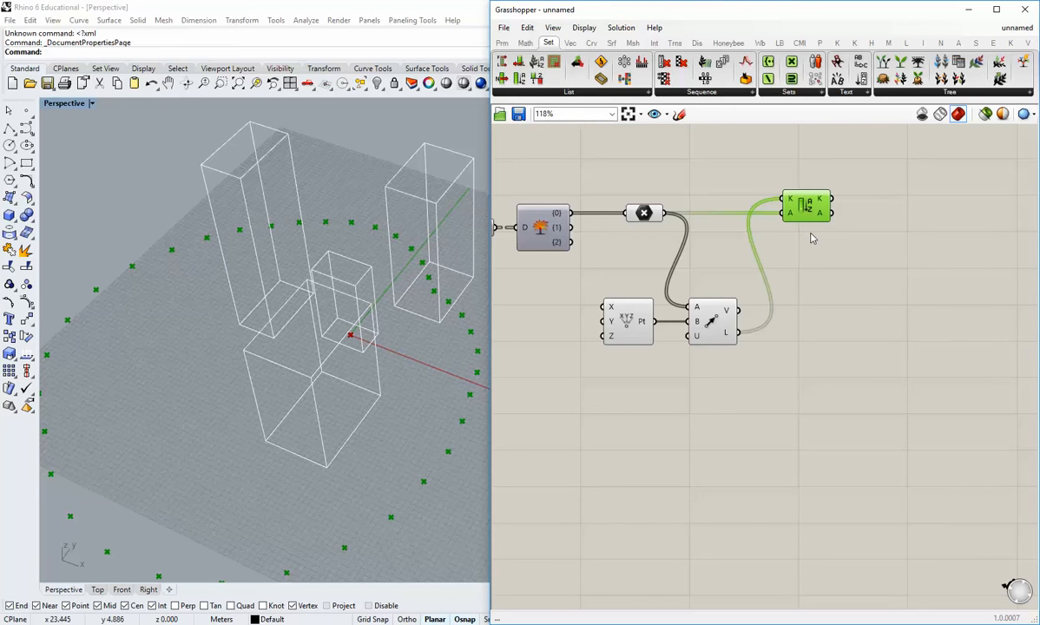
pyautogui.hotkey('ctrl', 'v')
pyautogui.moveTo(814, 237); pyautogui.dragTo(813, 262)
pyautogui.click(758, 300)
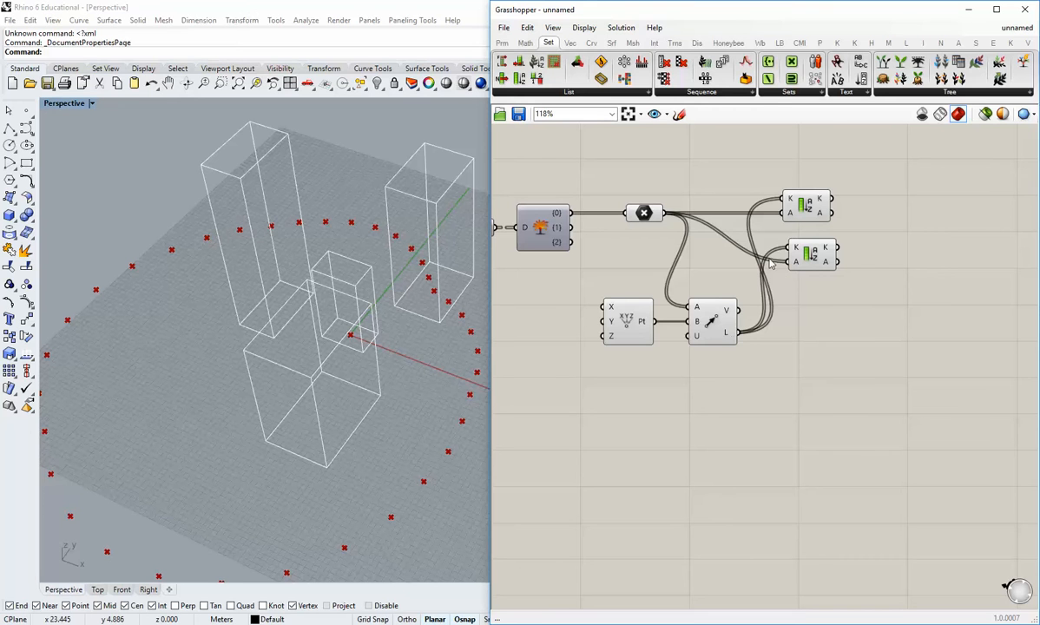
pyautogui.moveTo(813, 257); pyautogui.dragTo(867, 304)
pyautogui.click(848, 328)
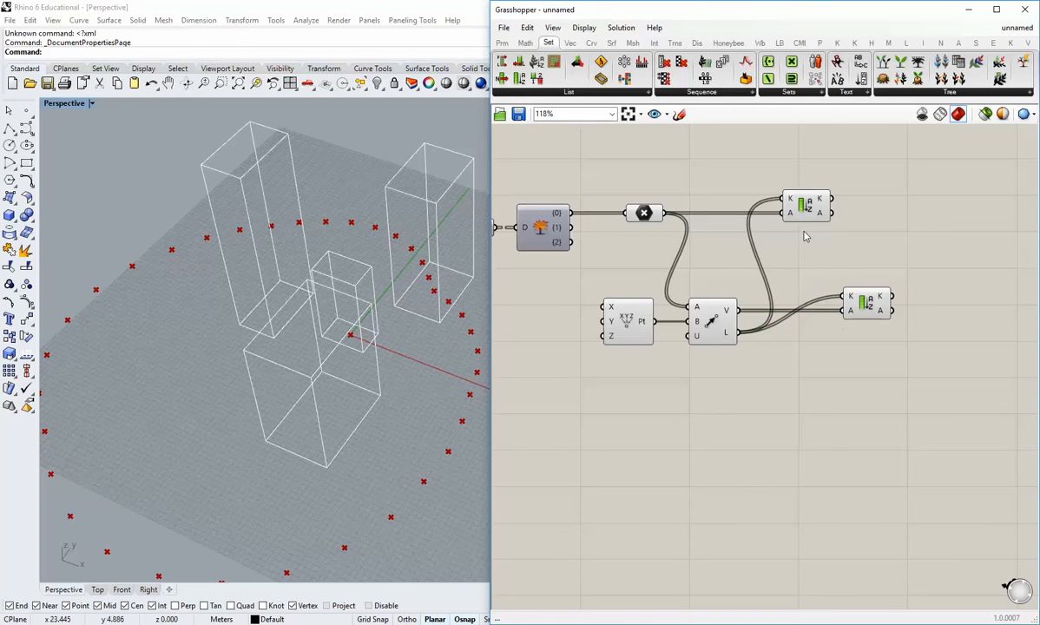
# Line up the two Sort List components vertically, one above the other, with clear space from the Vector 2Pt component
pyautogui.moveTo(804, 215); pyautogui.dragTo(868, 232)
pyautogui.moveTo(904, 356); pyautogui.dragTo(865, 200)
pyautogui.click(861, 177)
pyautogui.click(920, 268)
pyautogui.moveTo(923, 270); pyautogui.dragTo(917, 299, button='right')
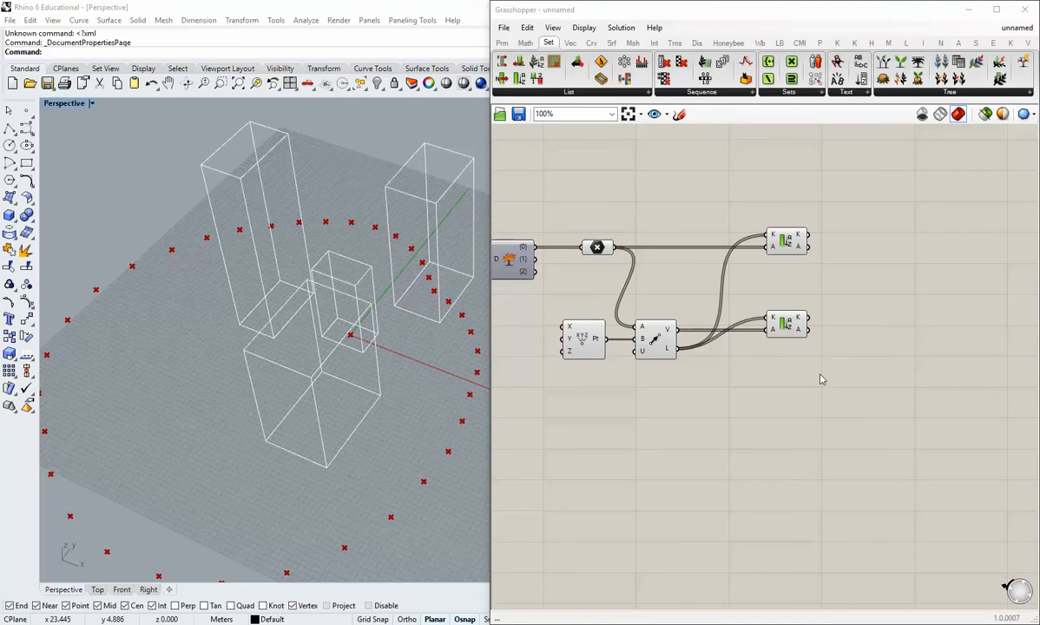
pyautogui.moveTo(816, 388); pyautogui.dragTo(780, 382, button='right')
pyautogui.moveTo(792, 362); pyautogui.dragTo(762, 250)
pyautogui.click(777, 334)
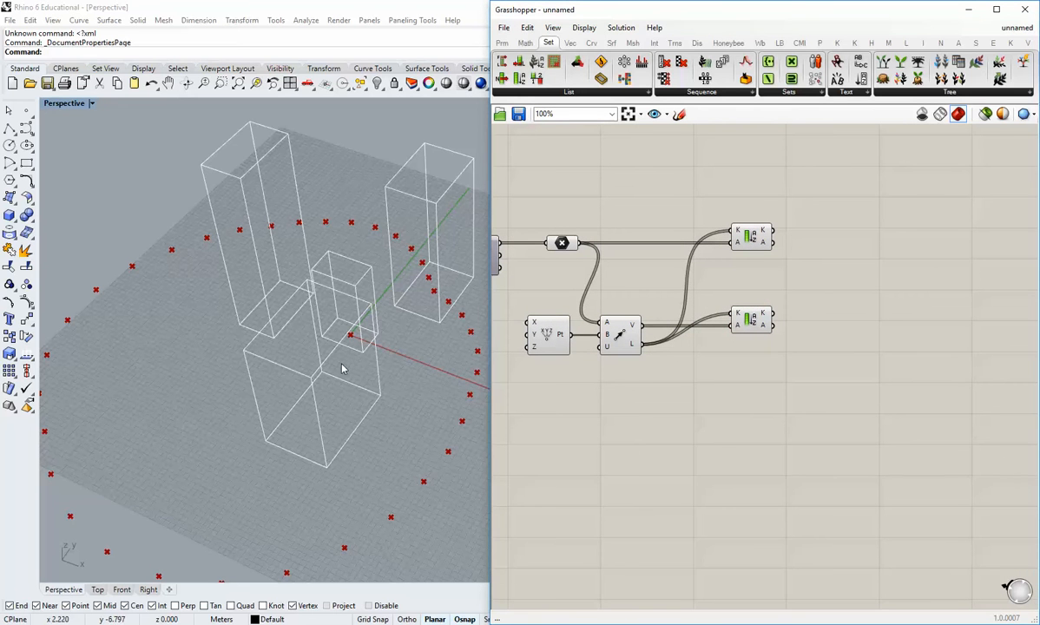
# Examine the ring of end points around the buildings in the Rhino perspective view, from above and at an angle
pyautogui.moveTo(341, 365); pyautogui.dragTo(352, 417, button='right')
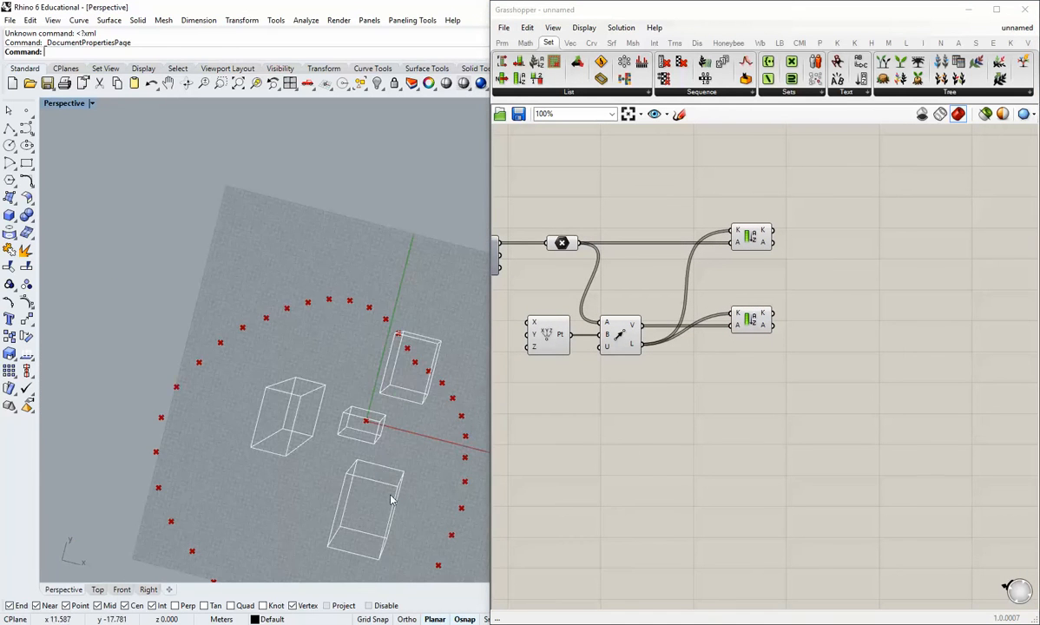
pyautogui.moveTo(378, 460); pyautogui.dragTo(365, 397, button='right')
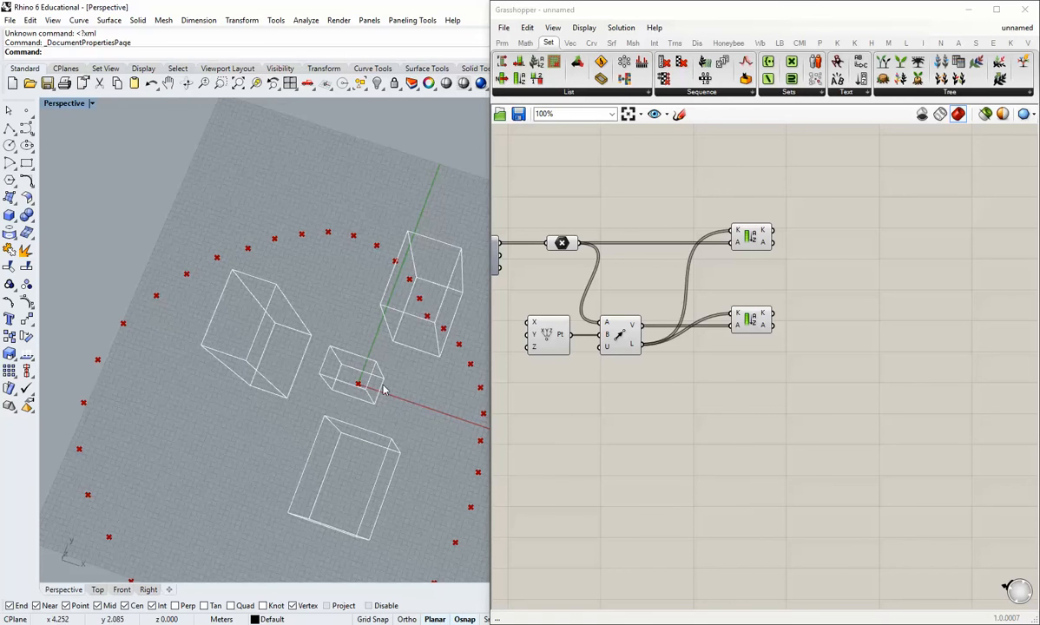
pyautogui.moveTo(345, 366); pyautogui.dragTo(422, 405, button='right')
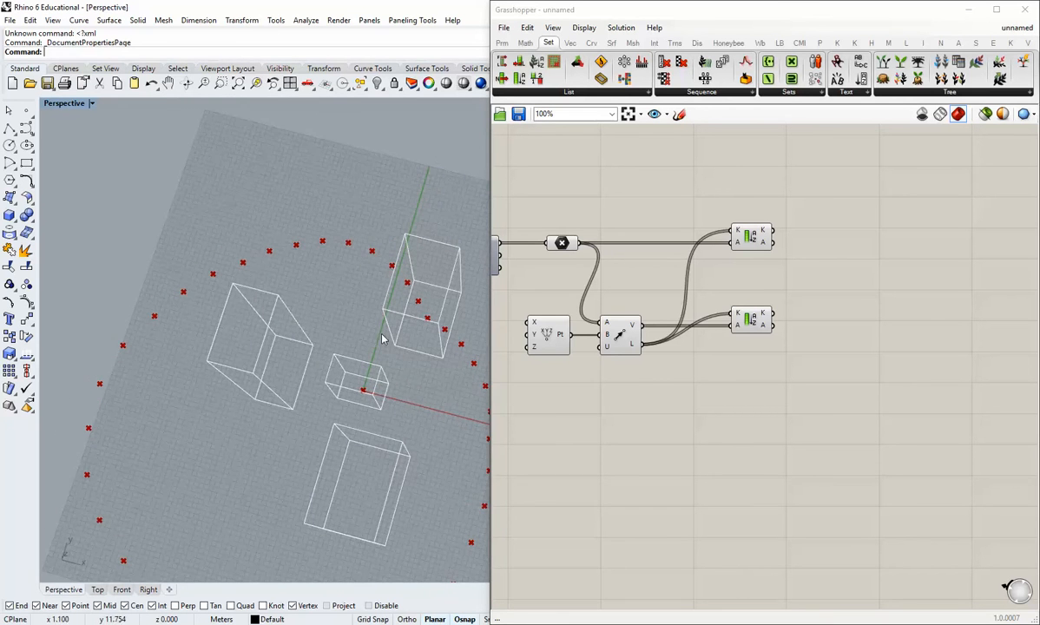
pyautogui.moveTo(341, 426); pyautogui.dragTo(344, 355, button='right')
pyautogui.scroll(-3, 353, 338)
pyautogui.scroll(4, 351, 350)
pyautogui.scroll(-3, 352, 350)
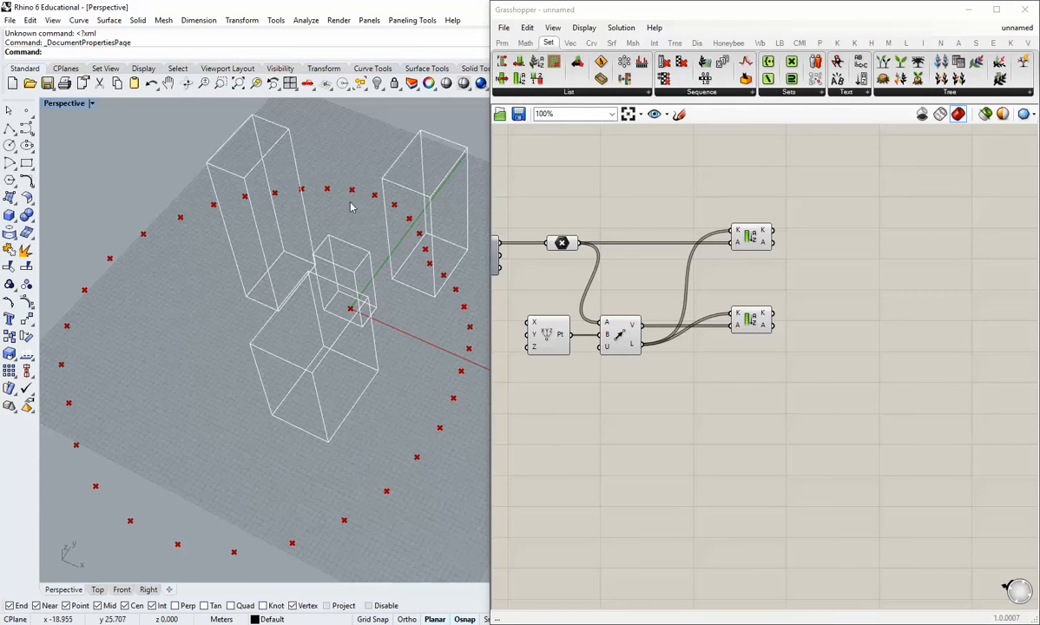
pyautogui.moveTo(476, 372); pyautogui.dragTo(444, 353, button='right')
pyautogui.scroll(2, 445, 353)
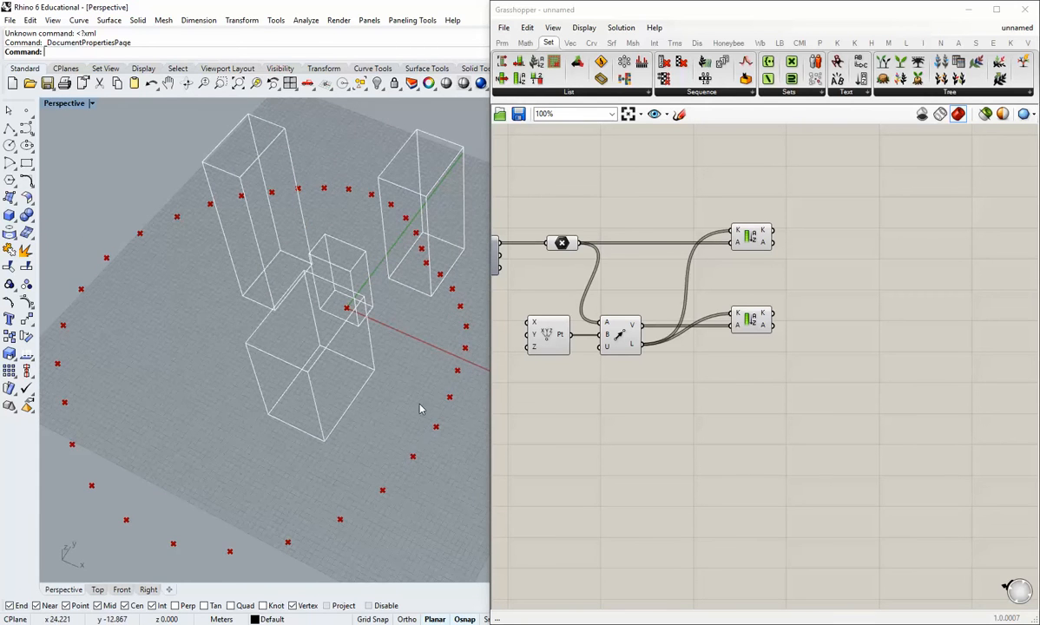
# Add a Bounds component and connect the lower Sort List's K output to its N input
pyautogui.click(847, 387)
pyautogui.moveTo(848, 386); pyautogui.dragTo(804, 395, button='right')
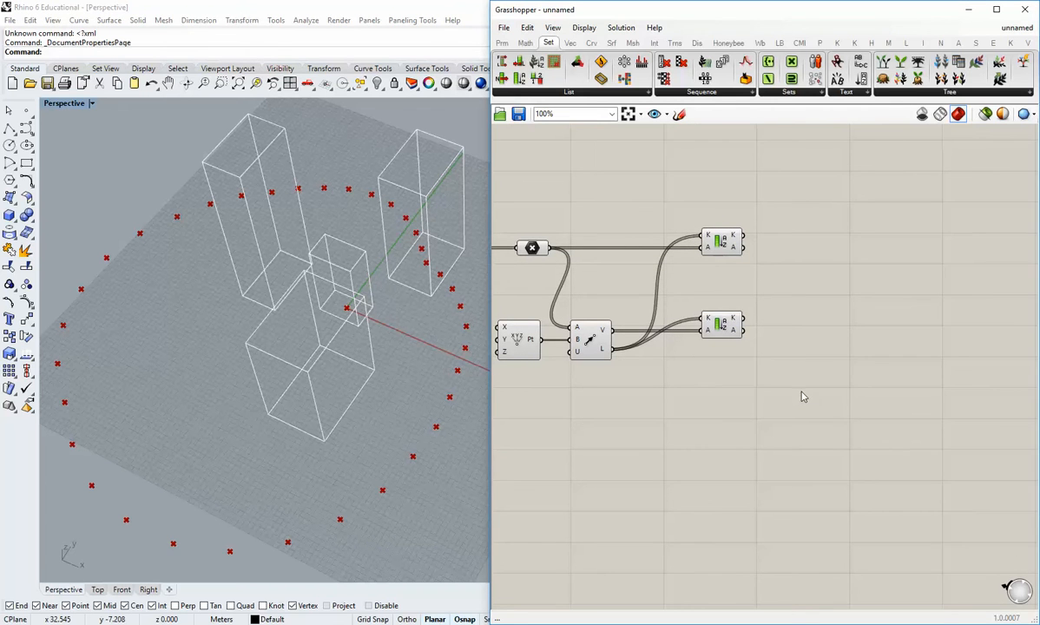
pyautogui.moveTo(748, 343); pyautogui.dragTo(728, 289, button='right')
pyautogui.moveTo(733, 292)
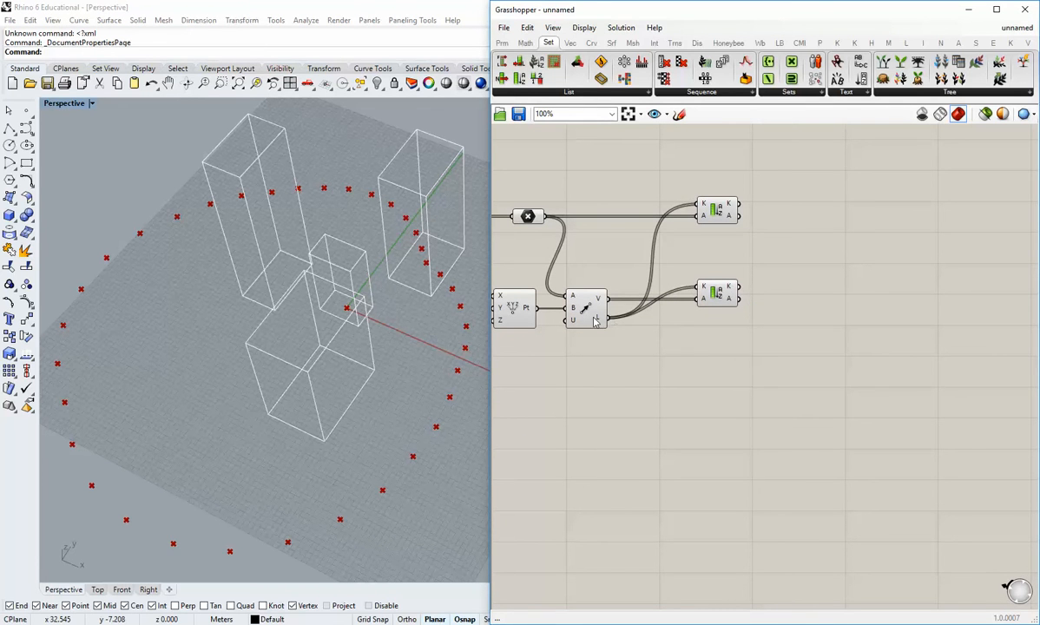
pyautogui.moveTo(600, 323)
pyautogui.click(526, 43)
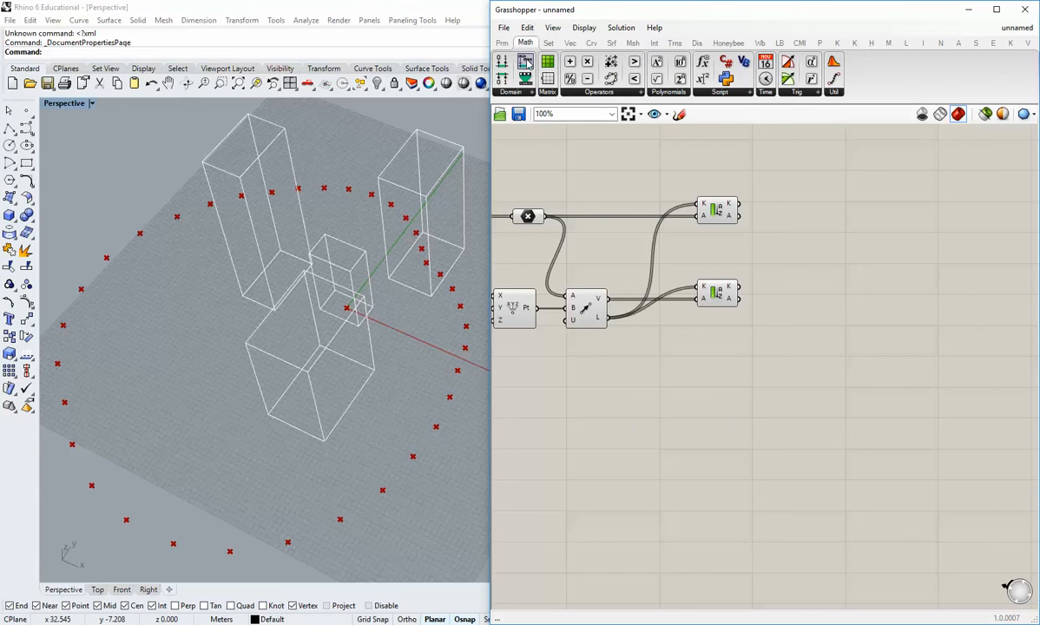
pyautogui.click(527, 61)
pyautogui.click(787, 353)
pyautogui.moveTo(739, 287); pyautogui.dragTo(772, 357)
pyautogui.click(818, 353)
# Add a Range component, connect the Bounds output to its D input and line it up with the Bounds component
pyautogui.click(549, 43)
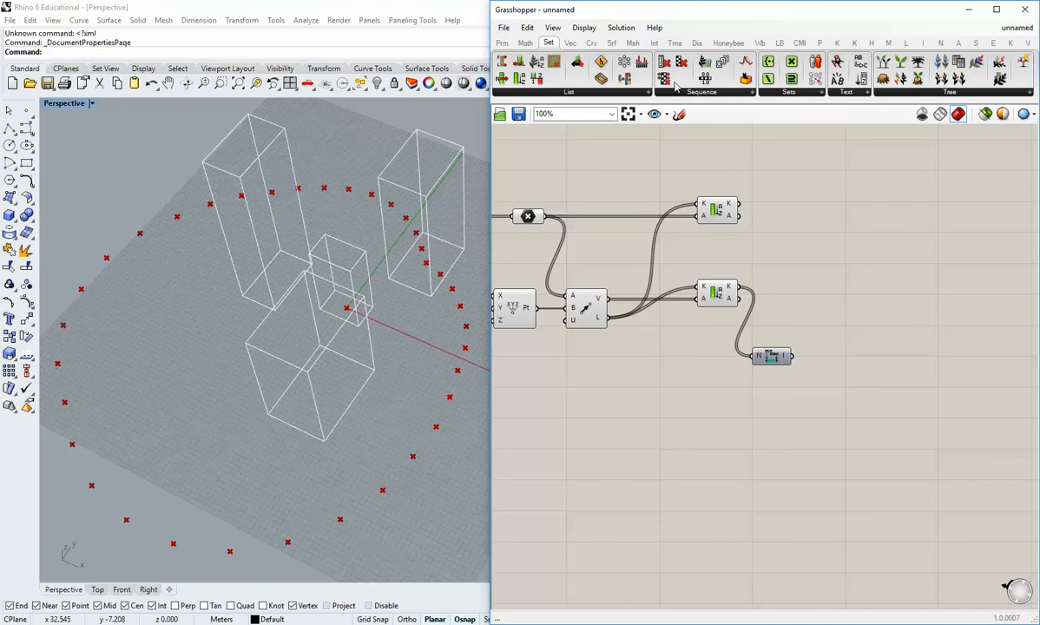
pyautogui.click(701, 92)
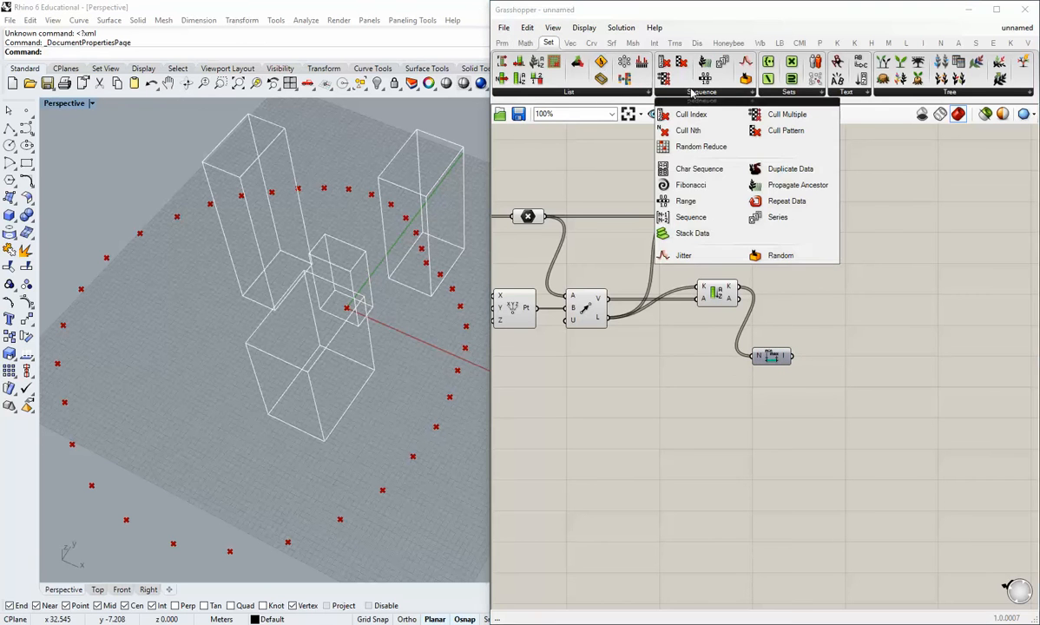
pyautogui.click(699, 203)
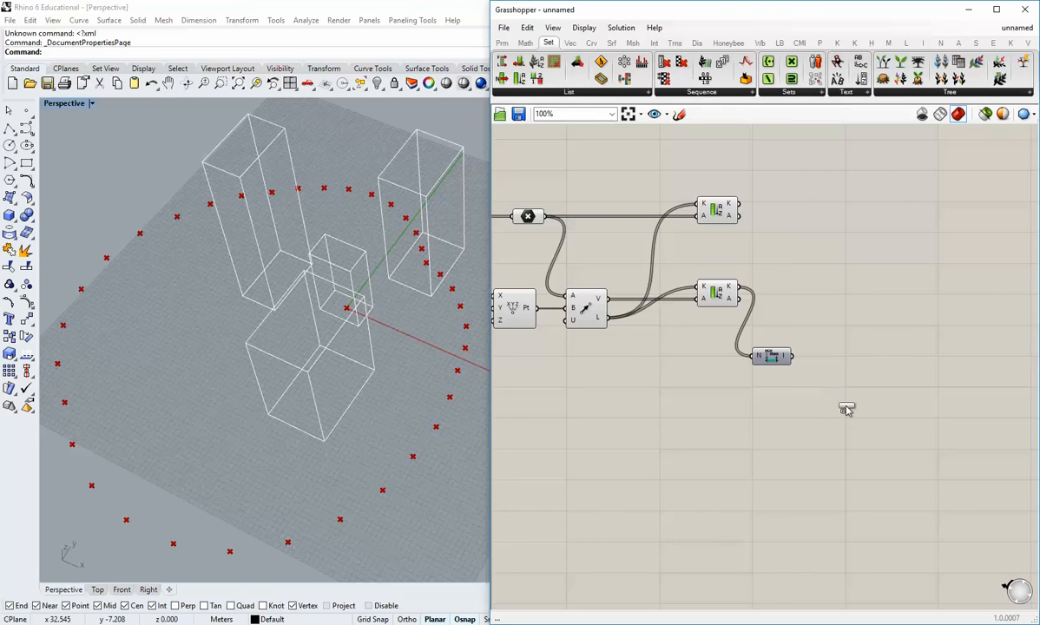
pyautogui.click(855, 382)
pyautogui.click(800, 366)
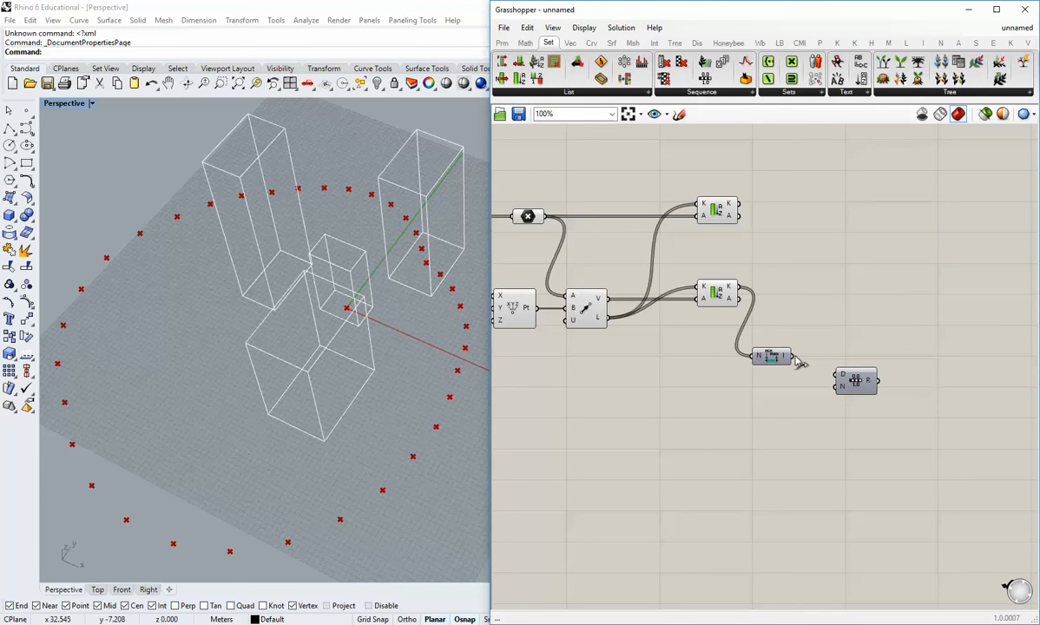
pyautogui.moveTo(794, 357); pyautogui.dragTo(850, 361)
pyautogui.click(794, 399)
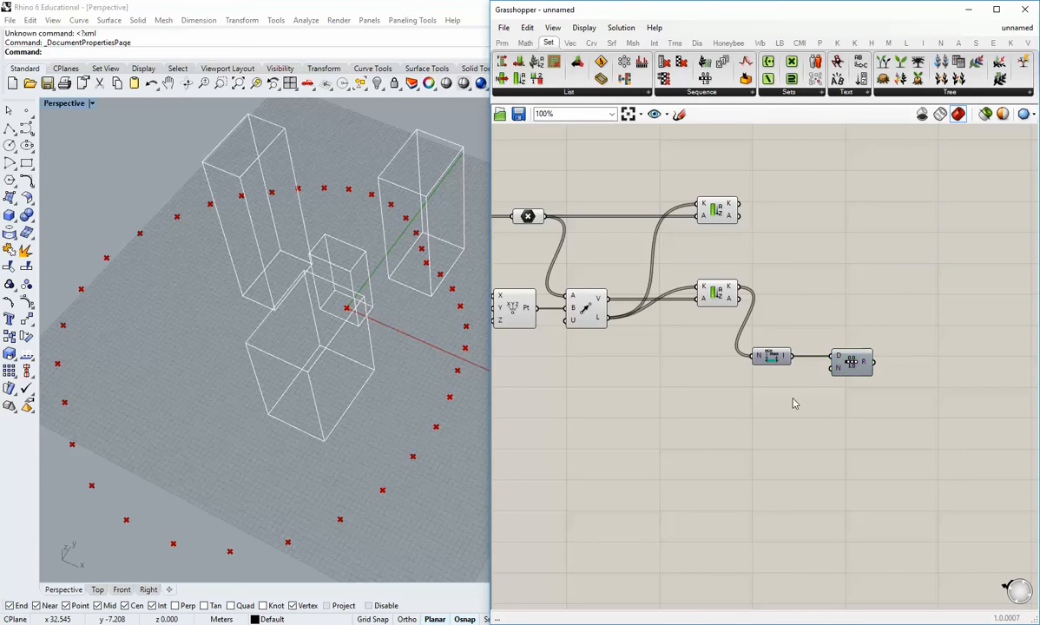
# Move the Bounds component closer to the Range and shift the lower Sort List back toward the Vector 2Pt
pyautogui.moveTo(801, 434); pyautogui.dragTo(799, 411, button='right')
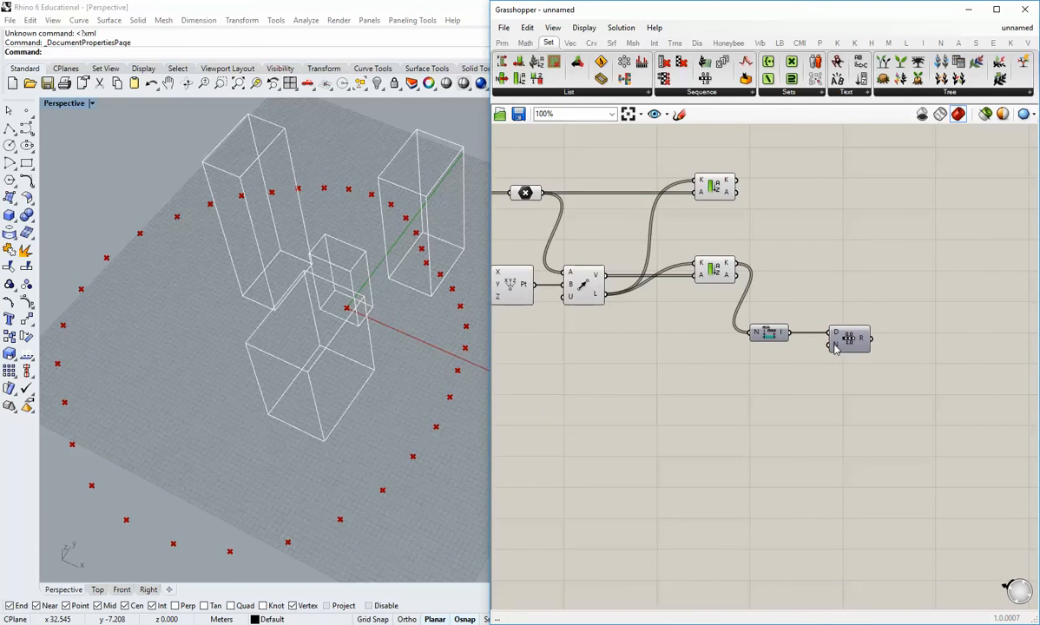
pyautogui.moveTo(765, 334); pyautogui.dragTo(781, 334)
pyautogui.click(790, 380)
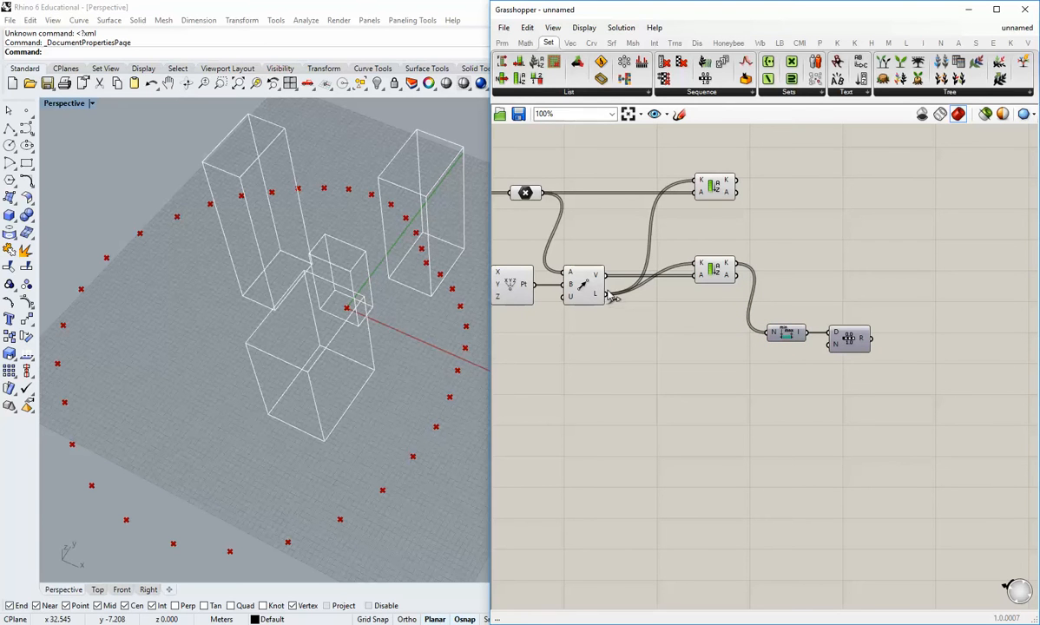
pyautogui.moveTo(712, 274); pyautogui.dragTo(694, 273)
pyautogui.click(587, 150)
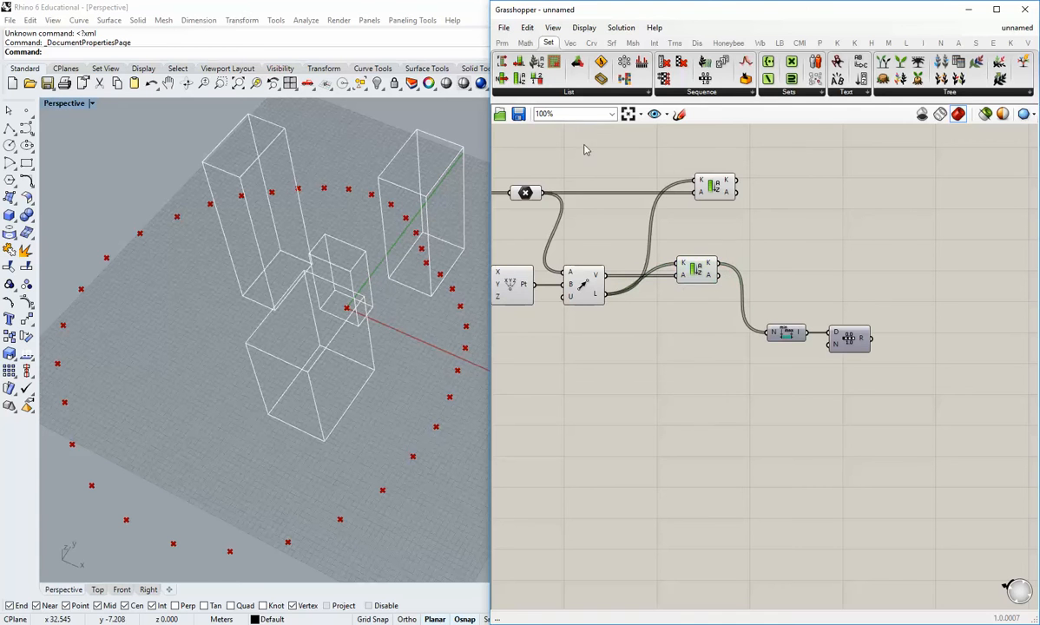
# Add a List Length component below the lower Sort List and connect the sorted K output to it
pyautogui.moveTo(520, 65); pyautogui.dragTo(727, 315)
pyautogui.moveTo(719, 275); pyautogui.dragTo(709, 314)
pyautogui.moveTo(741, 318); pyautogui.dragTo(694, 376)
# Set the expression x-1 on the List Length output, connect it to the Range's N input and straighten the wire
pyautogui.scroll(3, 694, 376)
pyautogui.rightClick(691, 375)
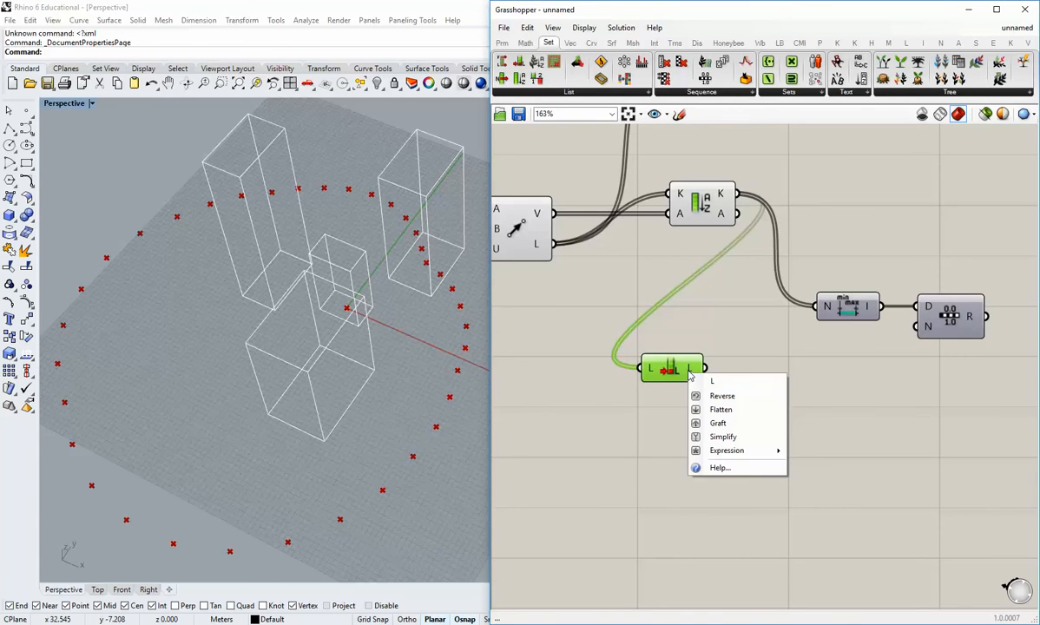
pyautogui.moveTo(724, 453)
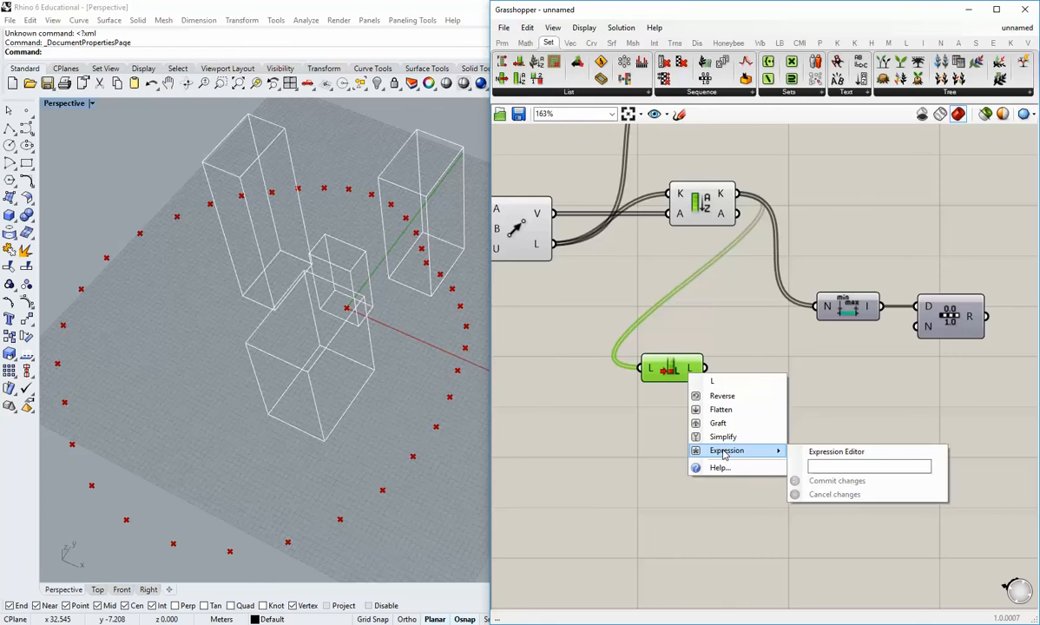
pyautogui.click(858, 469)
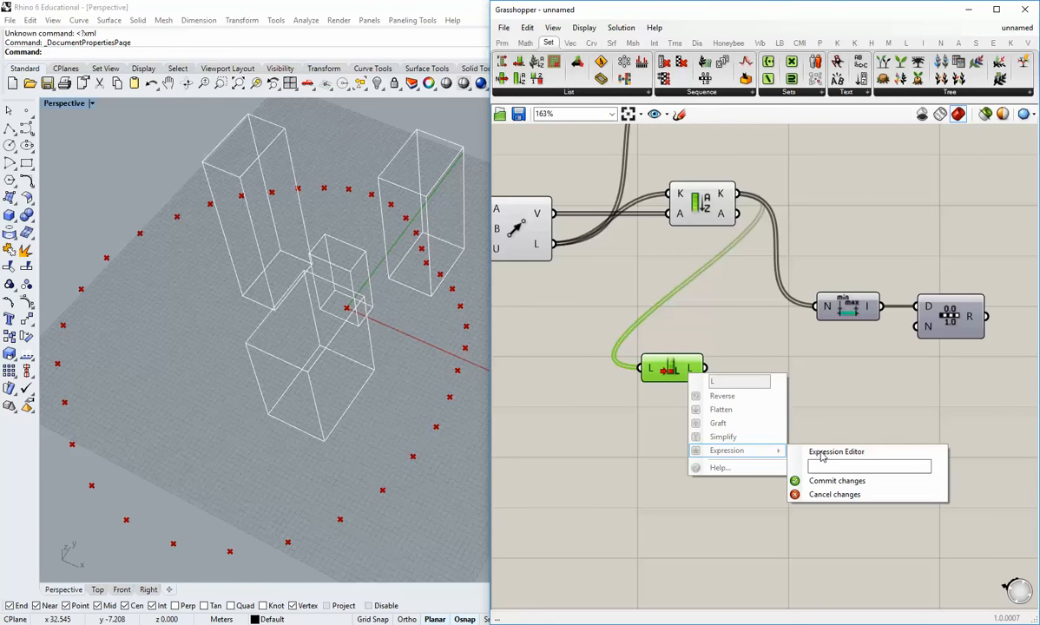
pyautogui.write('x-1')
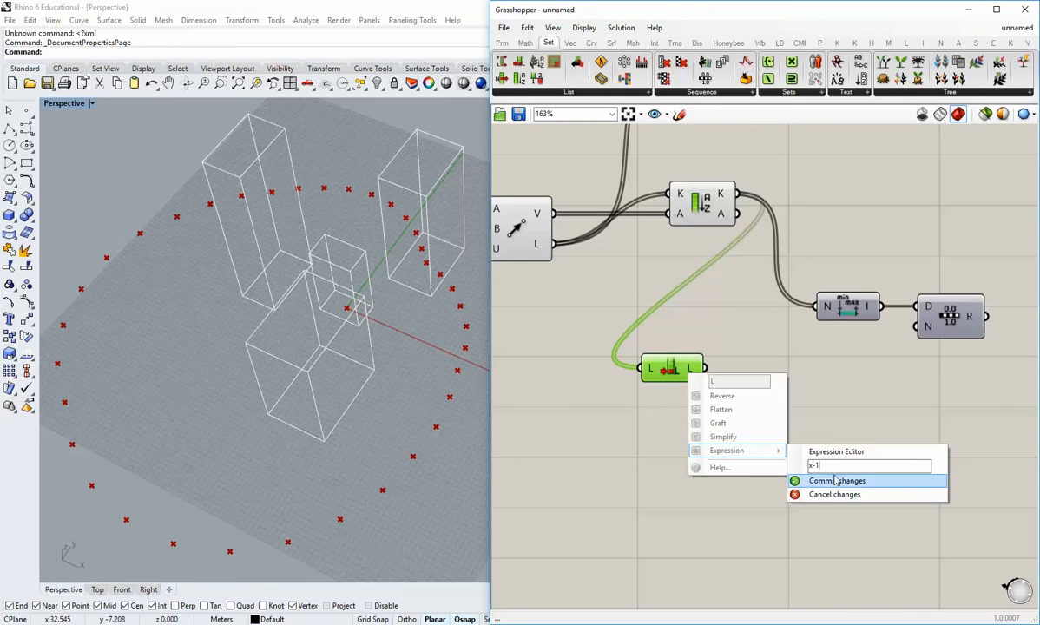
pyautogui.click(836, 480)
pyautogui.moveTo(719, 367); pyautogui.dragTo(917, 326)
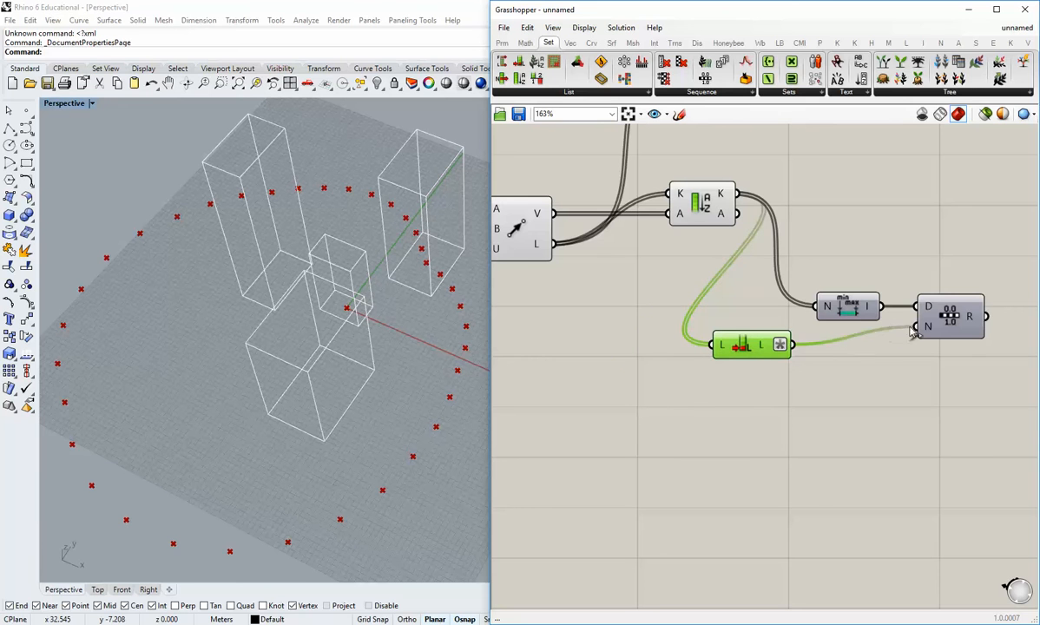
pyautogui.moveTo(745, 348); pyautogui.dragTo(749, 330)
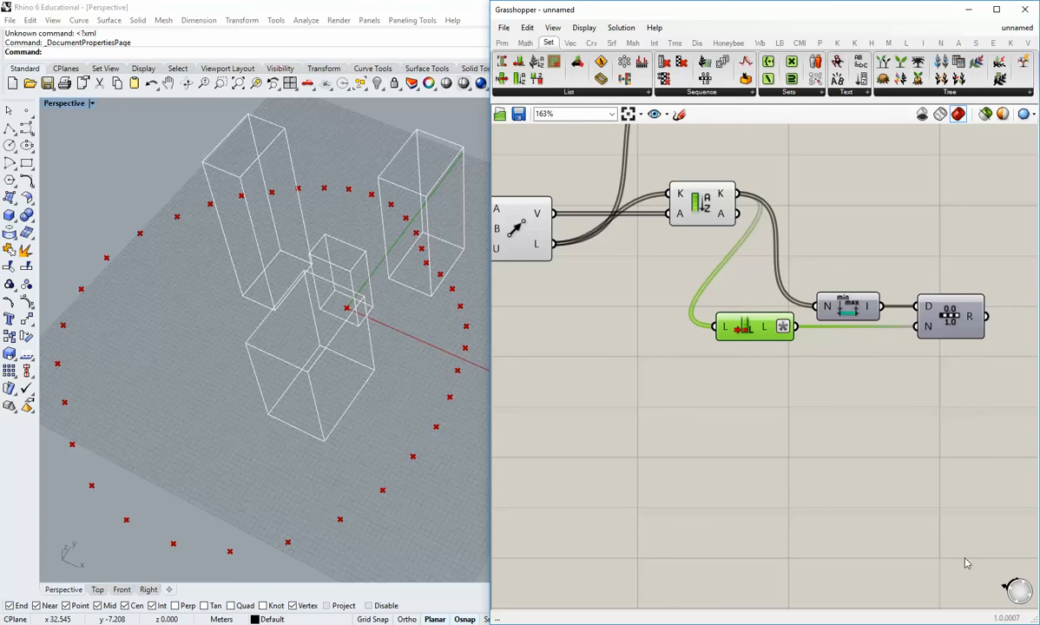
# Add a Remap Numbers component to the right of the Range component
pyautogui.moveTo(955, 397); pyautogui.dragTo(753, 425, button='right')
pyautogui.scroll(-2, 867, 416)
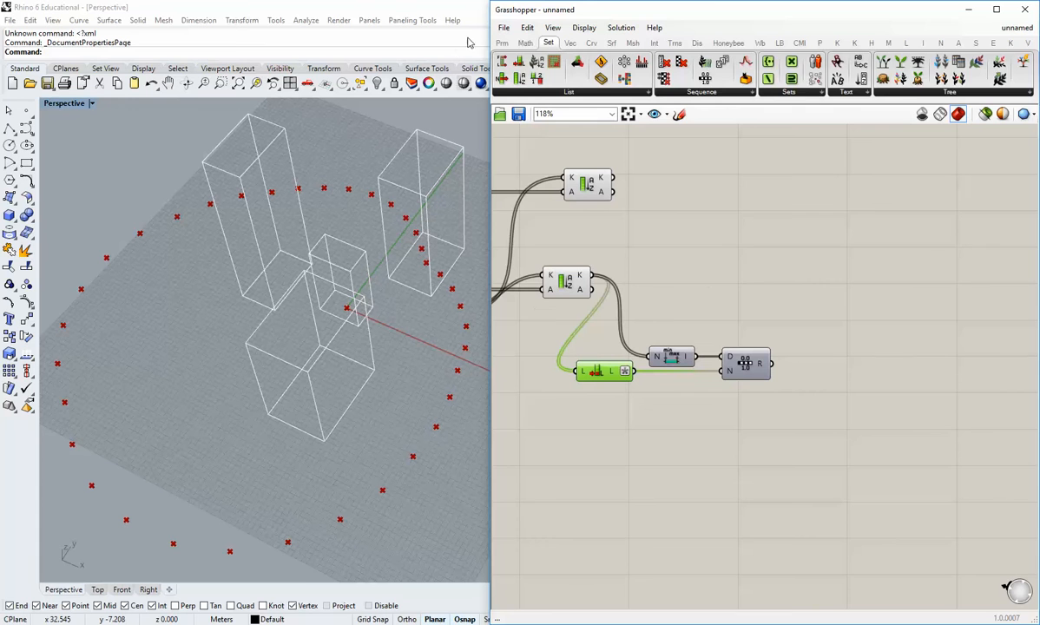
pyautogui.click(525, 42)
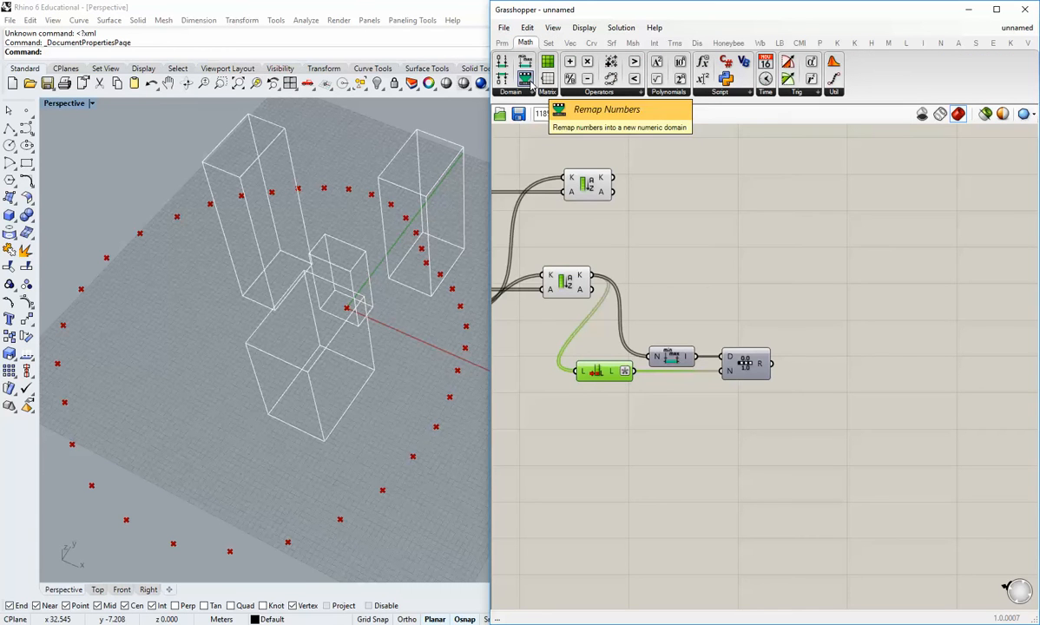
pyautogui.moveTo(525, 79); pyautogui.dragTo(882, 365)
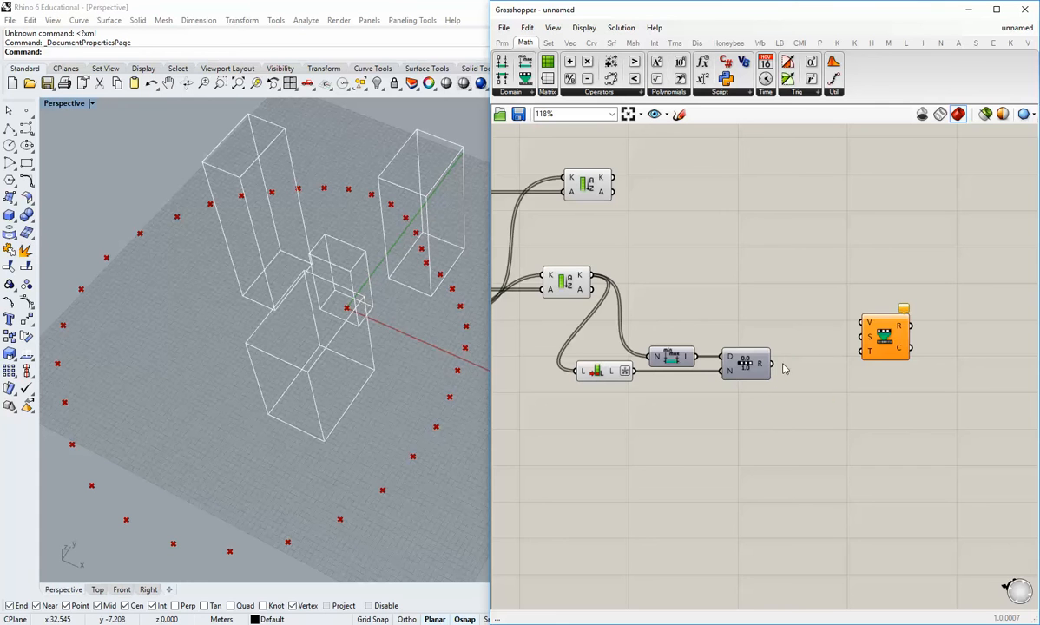
# Connect the Range output to the Remap Numbers V input and the Bounds output to its S input
pyautogui.moveTo(771, 364); pyautogui.dragTo(861, 322)
pyautogui.moveTo(884, 338); pyautogui.dragTo(825, 321)
pyautogui.click(706, 365)
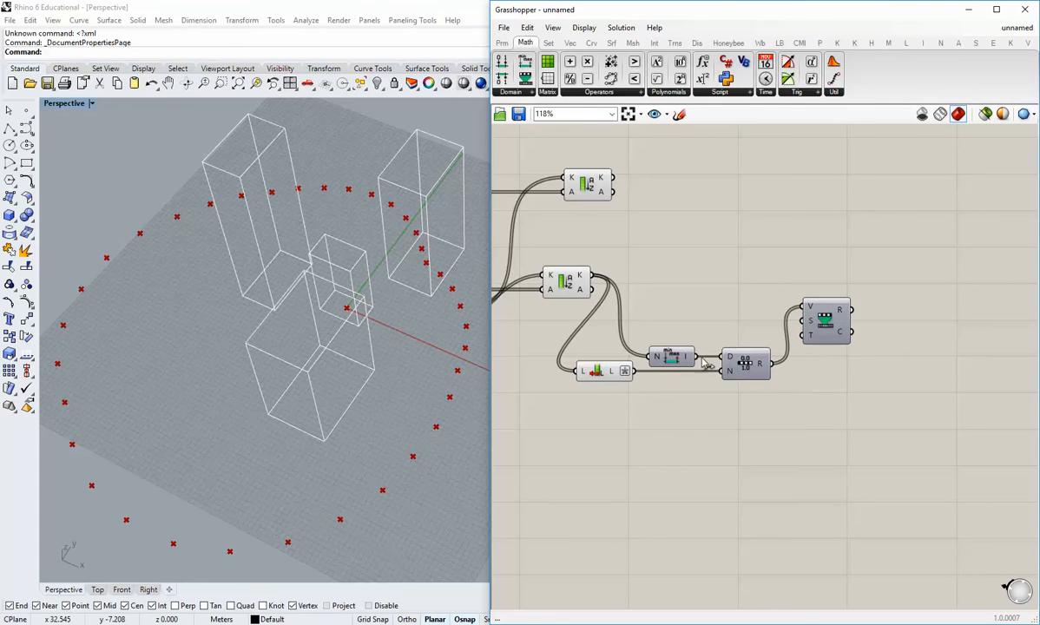
pyautogui.moveTo(669, 356); pyautogui.dragTo(836, 334)
pyautogui.click(791, 410)
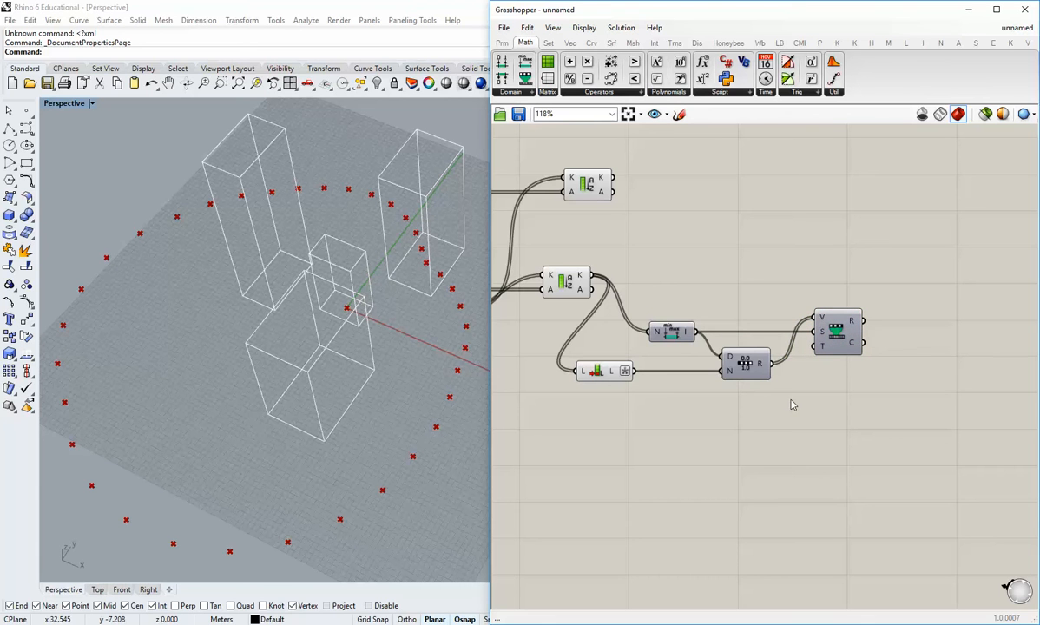
# Widen the gap between the Range and Remap Numbers components
pyautogui.moveTo(755, 368); pyautogui.dragTo(747, 368)
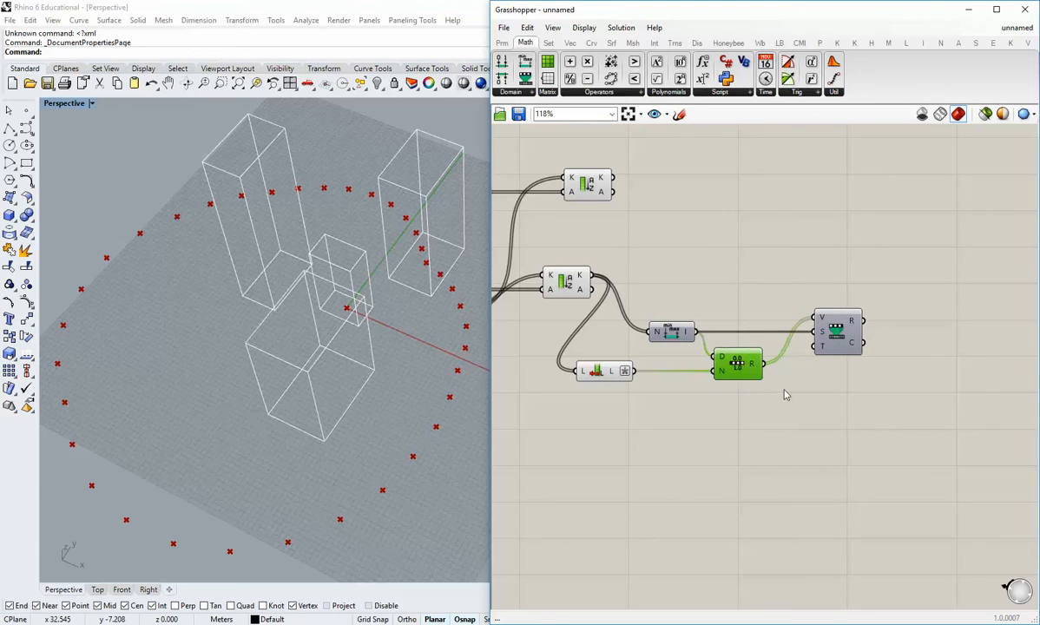
pyautogui.click(785, 395)
pyautogui.moveTo(838, 342); pyautogui.dragTo(851, 342)
pyautogui.click(822, 400)
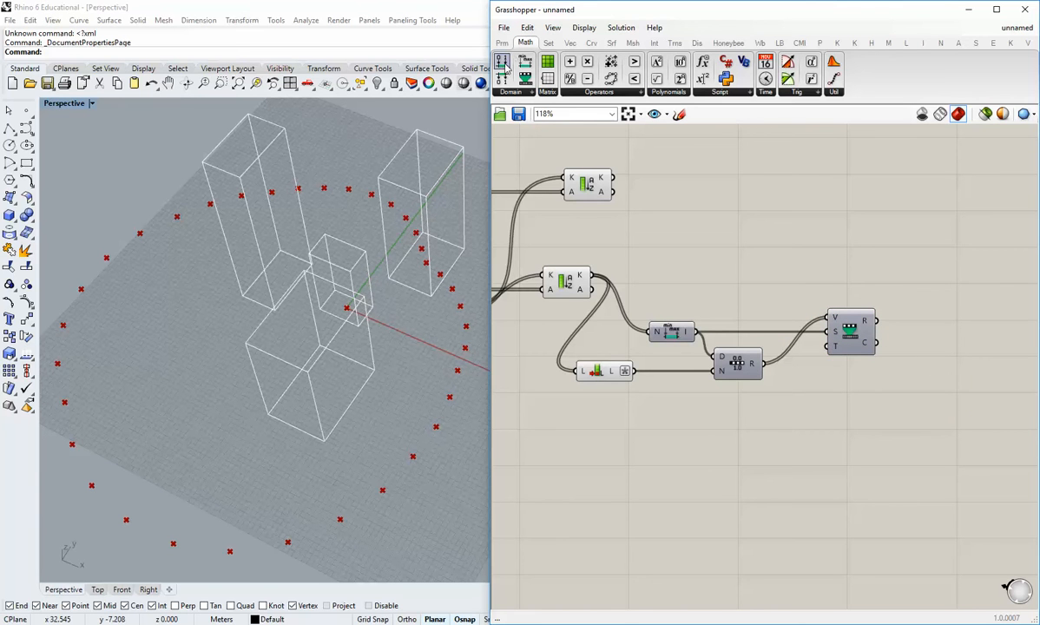
# Add a Construct Domain wired to the Remap Numbers T input, driven by a 0.140 start slider and a 0.844 end slider
pyautogui.moveTo(503, 63); pyautogui.dragTo(830, 349)
pyautogui.moveTo(783, 416); pyautogui.dragTo(800, 407)
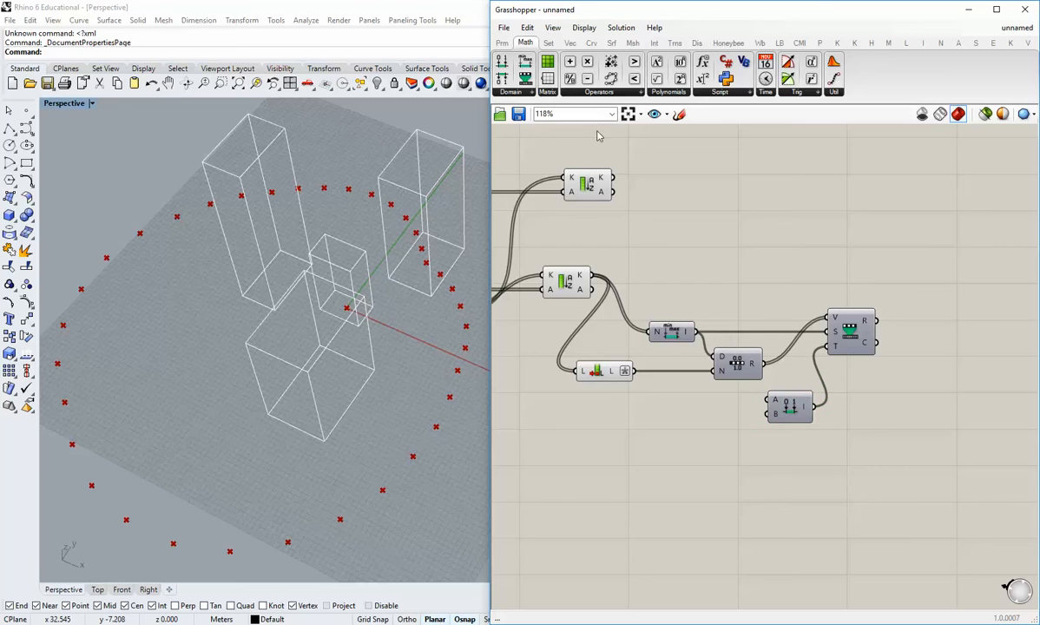
pyautogui.click(502, 43)
pyautogui.moveTo(640, 62); pyautogui.dragTo(736, 432)
pyautogui.click(714, 402)
pyautogui.hotkey('ctrl', 'c')
pyautogui.hotkey('ctrl', 'v')
pyautogui.click(717, 439)
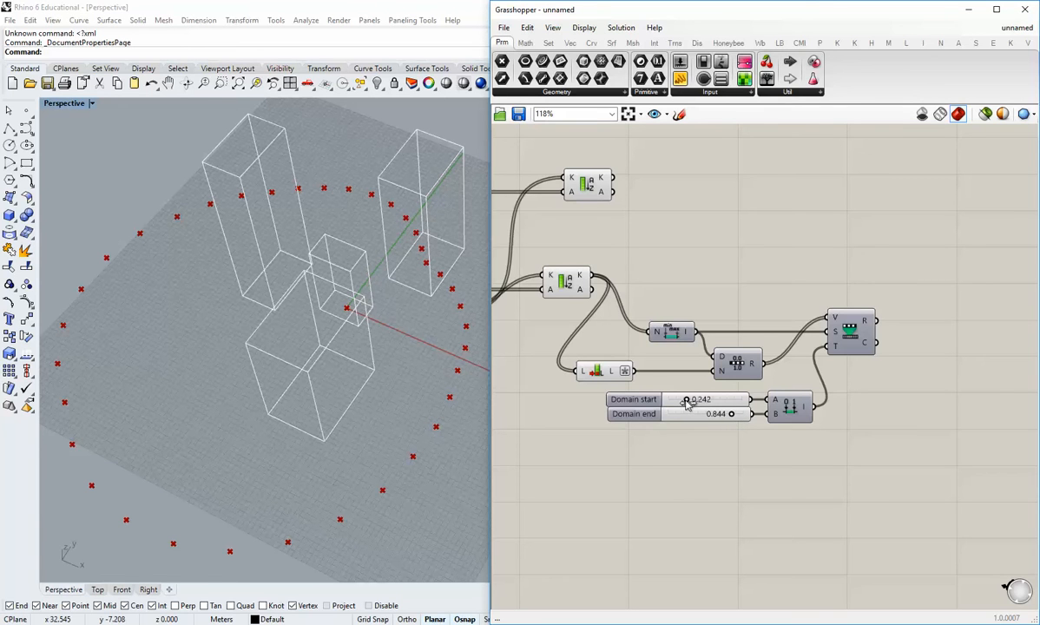
pyautogui.moveTo(687, 402); pyautogui.dragTo(680, 406)
pyautogui.keyDown('shift'); pyautogui.moveTo(428, 307); pyautogui.dragTo(427, 328, button='right'); pyautogui.keyUp('shift')
# Add a Line SDL component above and beyond the Remap Numbers component
pyautogui.moveTo(901, 434); pyautogui.dragTo(816, 433, button='right')
pyautogui.scroll(-1, 816, 433)
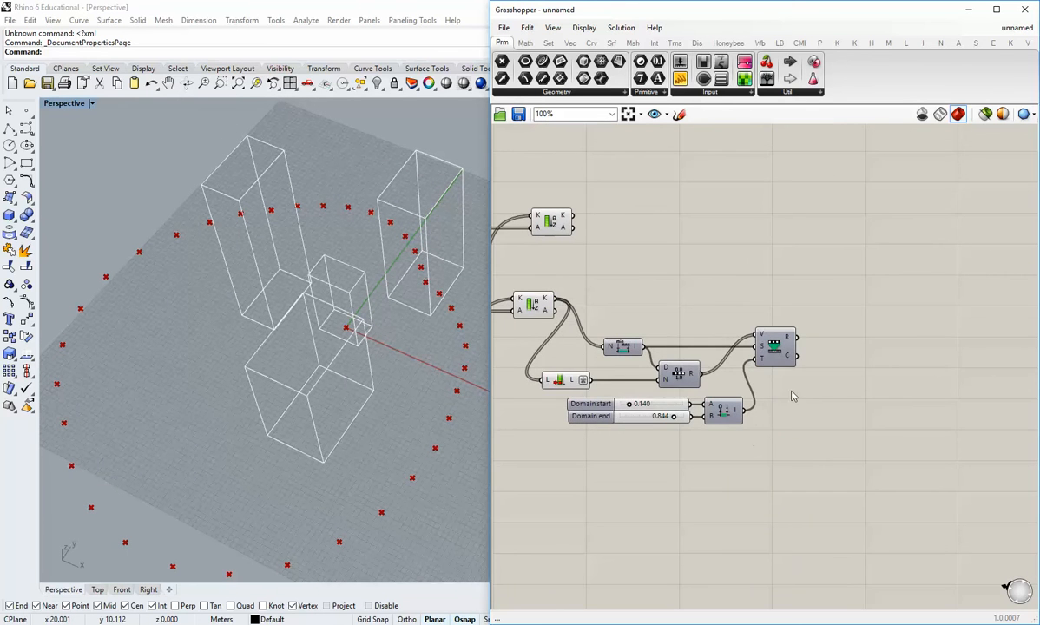
pyautogui.moveTo(792, 397); pyautogui.dragTo(760, 447, button='right')
pyautogui.click(591, 43)
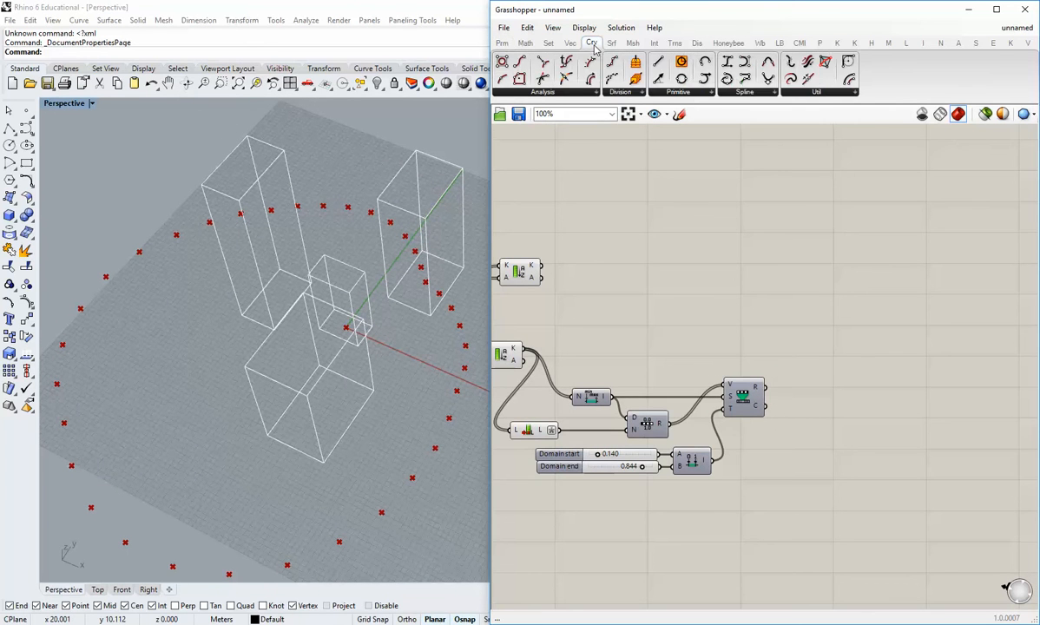
pyautogui.moveTo(666, 82); pyautogui.dragTo(855, 308)
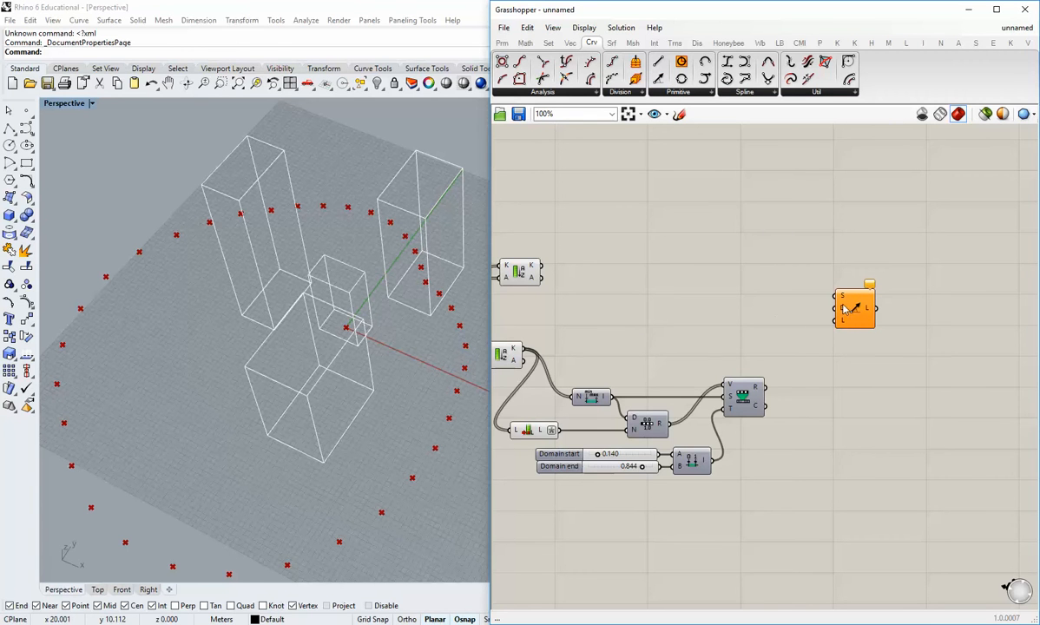
pyautogui.moveTo(855, 310); pyautogui.dragTo(850, 300)
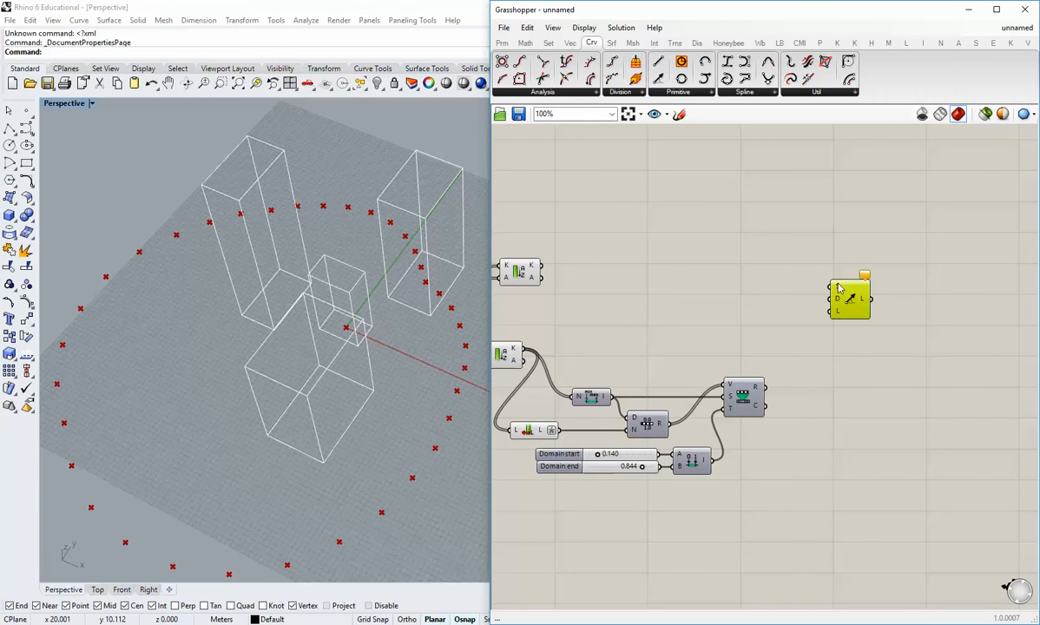
# Align the upper Sort List component vertically with the lower Sort List
pyautogui.moveTo(532, 302); pyautogui.dragTo(669, 278, button='right')
pyautogui.click(525, 274)
pyautogui.click(559, 285)
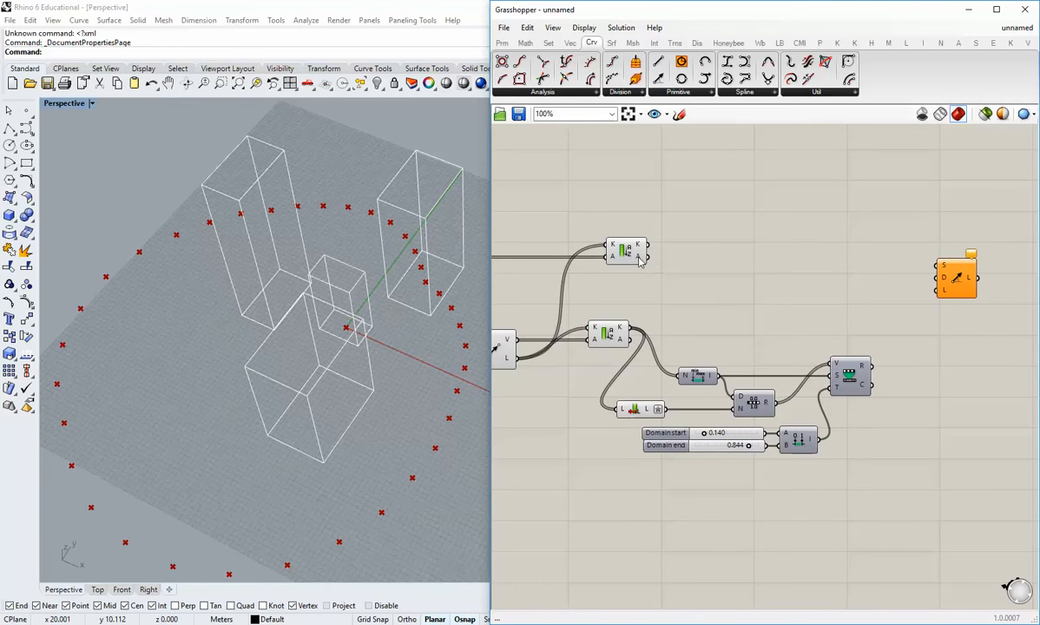
pyautogui.moveTo(634, 357); pyautogui.dragTo(572, 216)
pyautogui.click(610, 228)
pyautogui.click(673, 263)
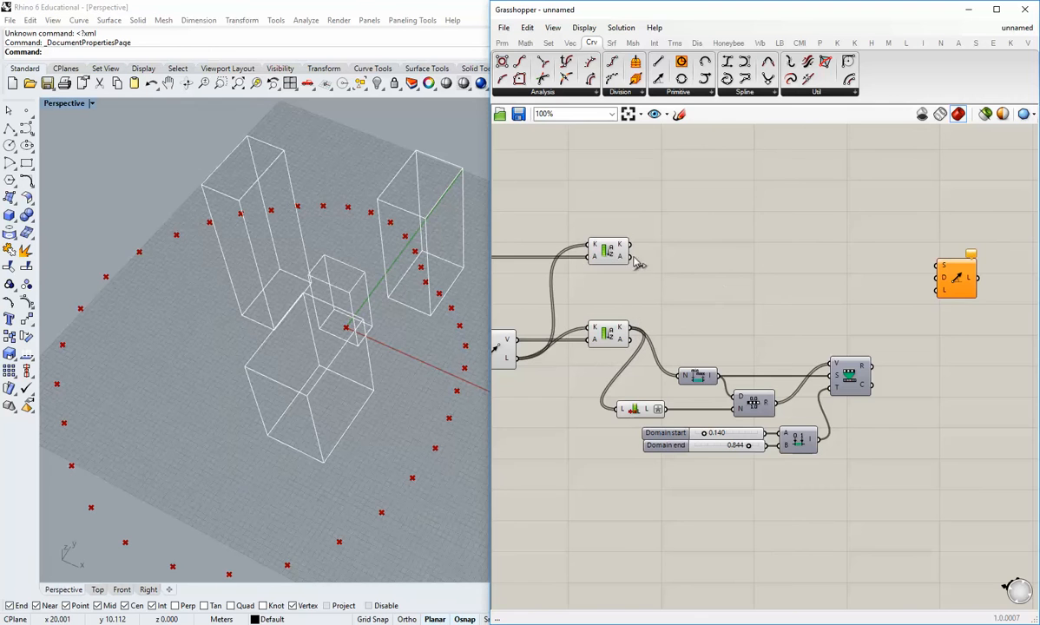
# Connect the upper Sort List's A output to the Line SDL S input and the lower Sort List's A output to its D input
pyautogui.moveTo(631, 257); pyautogui.dragTo(939, 277)
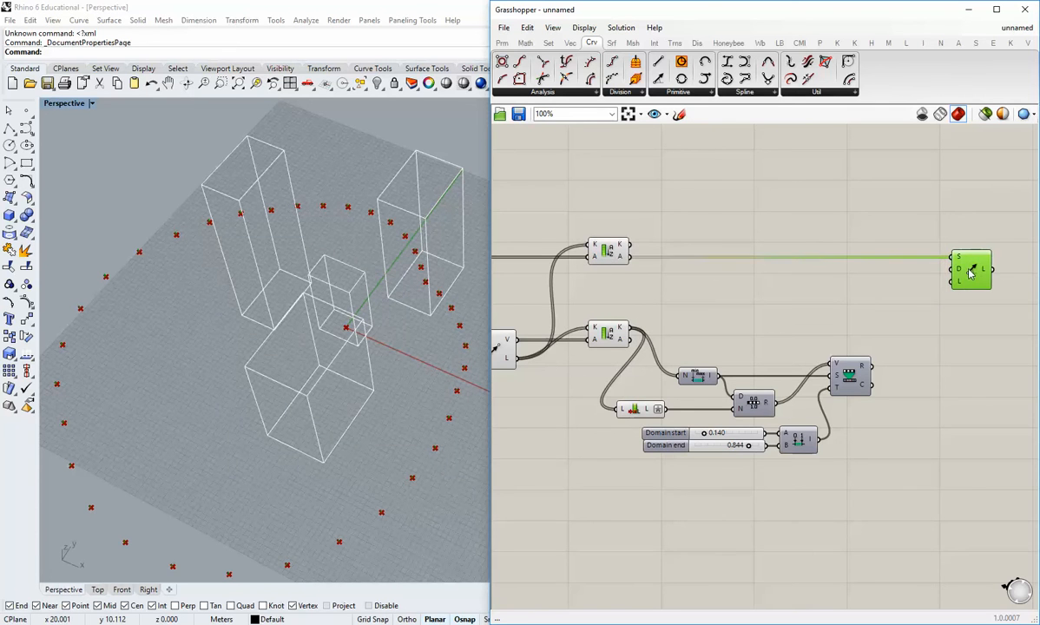
pyautogui.moveTo(942, 321); pyautogui.dragTo(900, 324, button='right')
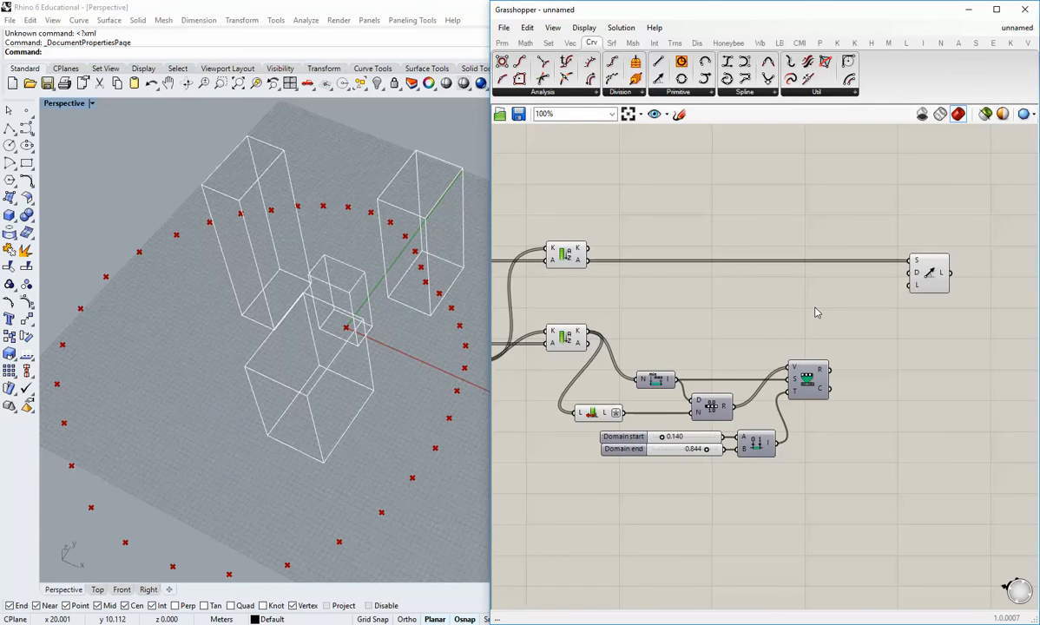
pyautogui.moveTo(817, 313); pyautogui.dragTo(781, 313, button='right')
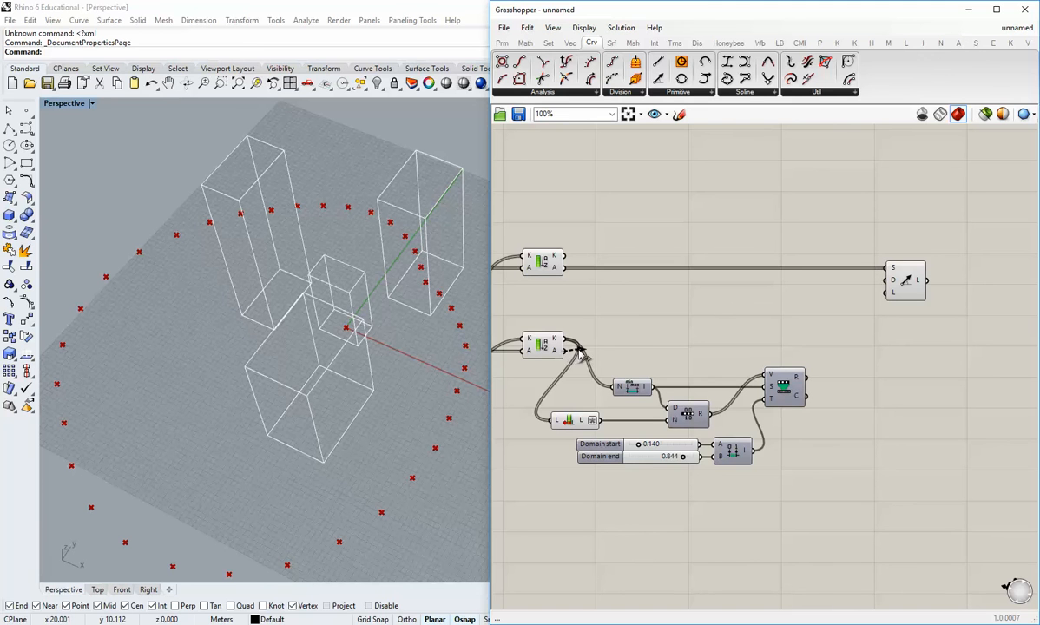
pyautogui.moveTo(569, 352); pyautogui.dragTo(897, 276)
pyautogui.moveTo(900, 288); pyautogui.dragTo(879, 287)
pyautogui.click(880, 335)
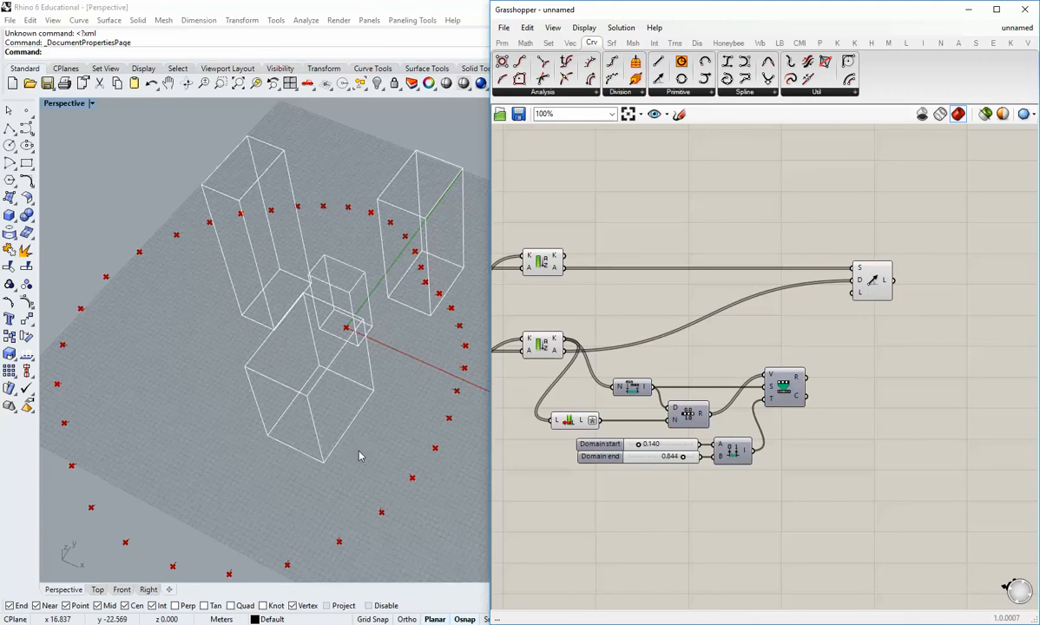
# Examine the preview lines at the rose end points in the Perspective viewport
pyautogui.keyDown('shift'); pyautogui.moveTo(334, 534); pyautogui.dragTo(388, 426, button='right'); pyautogui.keyUp('shift')
pyautogui.scroll(5, 387, 426)
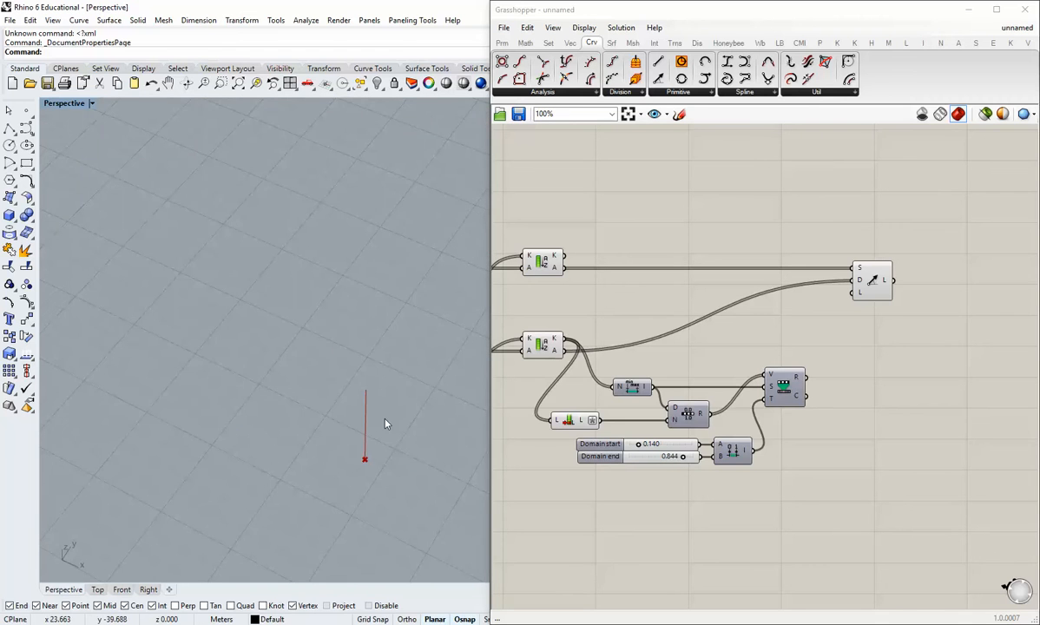
pyautogui.scroll(-5, 385, 423)
pyautogui.moveTo(362, 436); pyautogui.dragTo(376, 374, button='right')
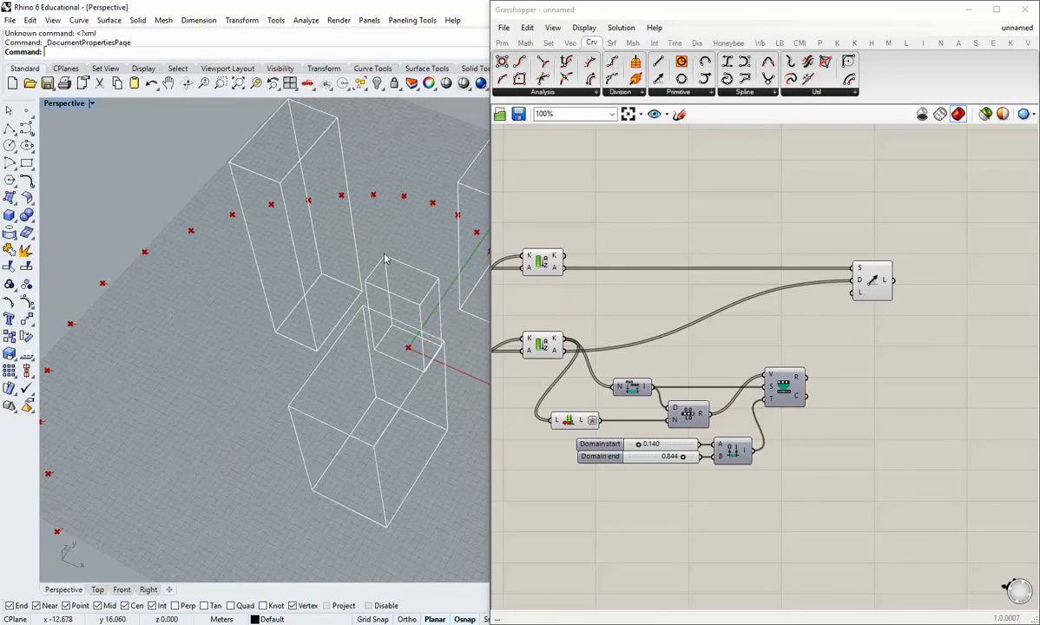
pyautogui.moveTo(382, 261); pyautogui.dragTo(285, 375, button='right')
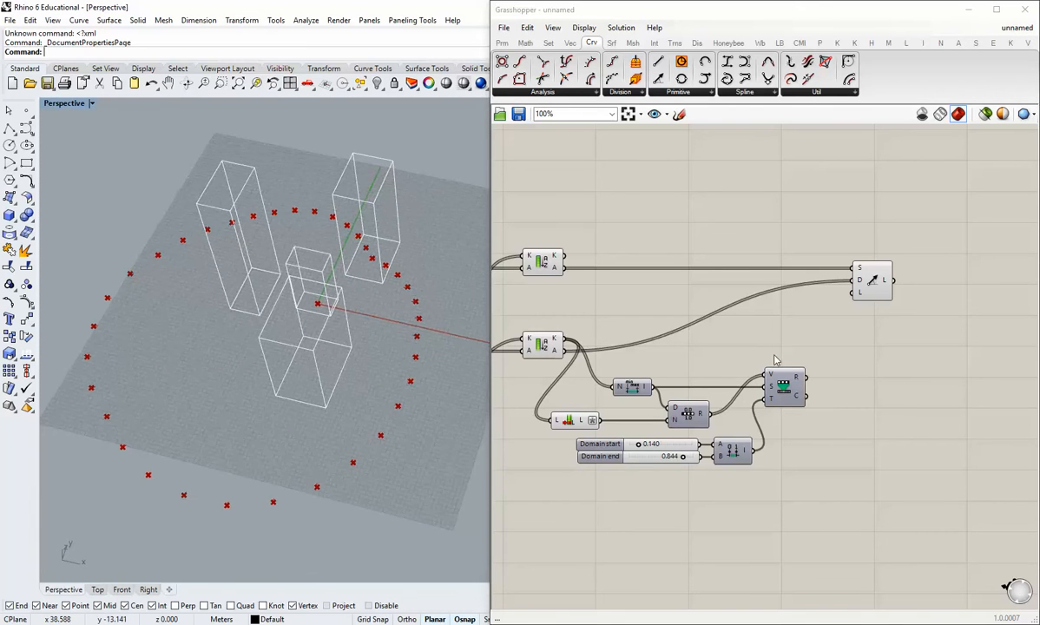
# Shift the Line SDL component farther from Remap Numbers and check the values of the Mapped output
pyautogui.moveTo(855, 316); pyautogui.dragTo(789, 335, button='right')
pyautogui.moveTo(806, 313); pyautogui.dragTo(821, 313)
pyautogui.click(831, 355)
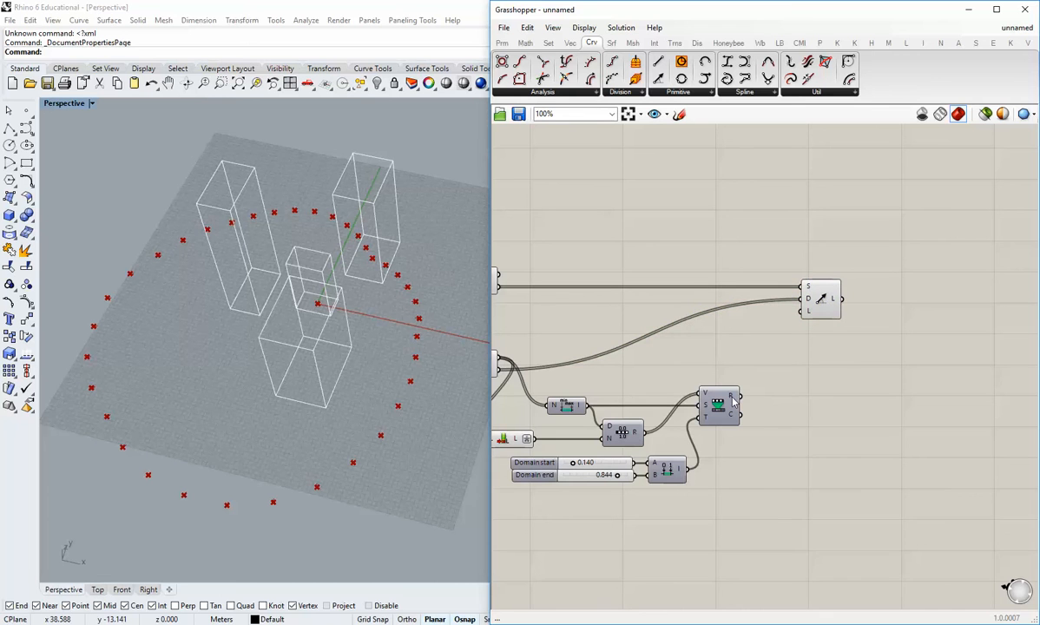
pyautogui.moveTo(733, 399)
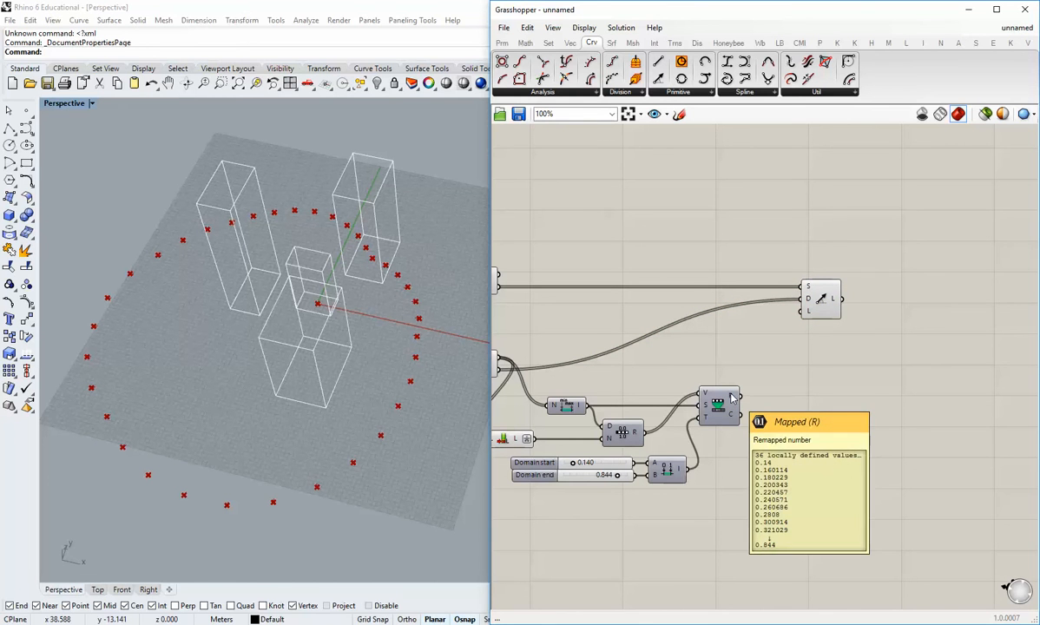
pyautogui.moveTo(732, 399); pyautogui.dragTo(764, 378, button='right')
pyautogui.moveTo(768, 378)
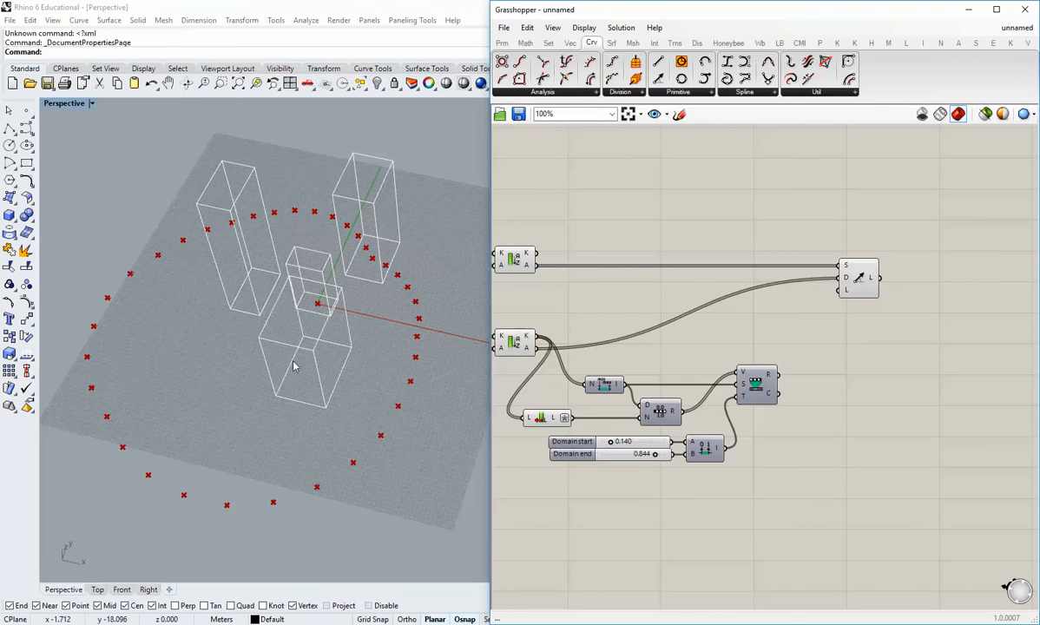
pyautogui.moveTo(296, 243); pyautogui.dragTo(291, 306, button='right')
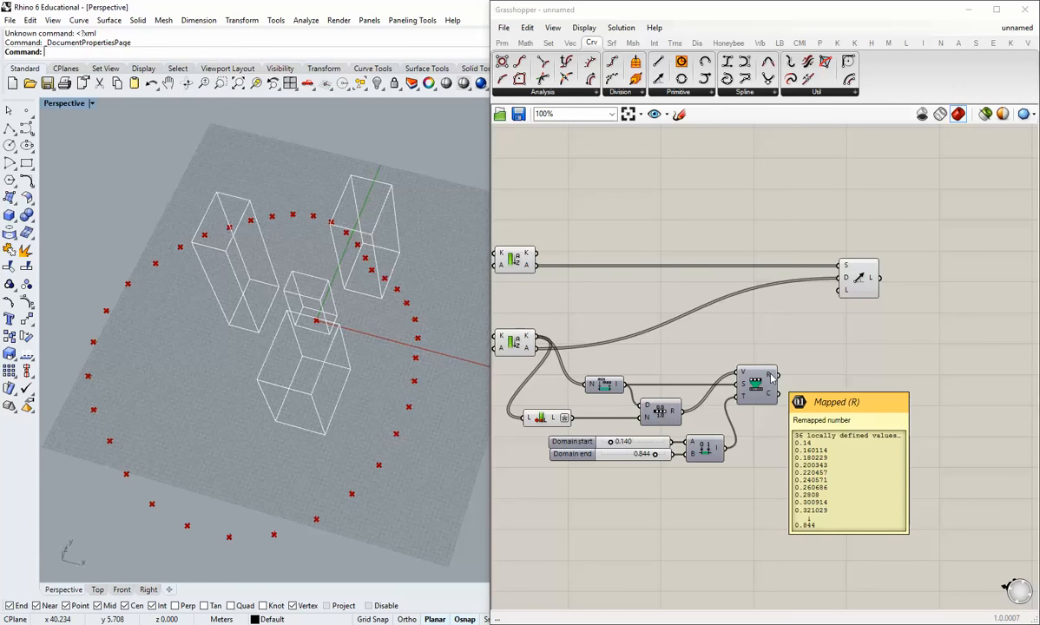
# Add a Multiplication component, feeding the lower Sort List's K output into A and the Remap Numbers R output into B
pyautogui.click(526, 42)
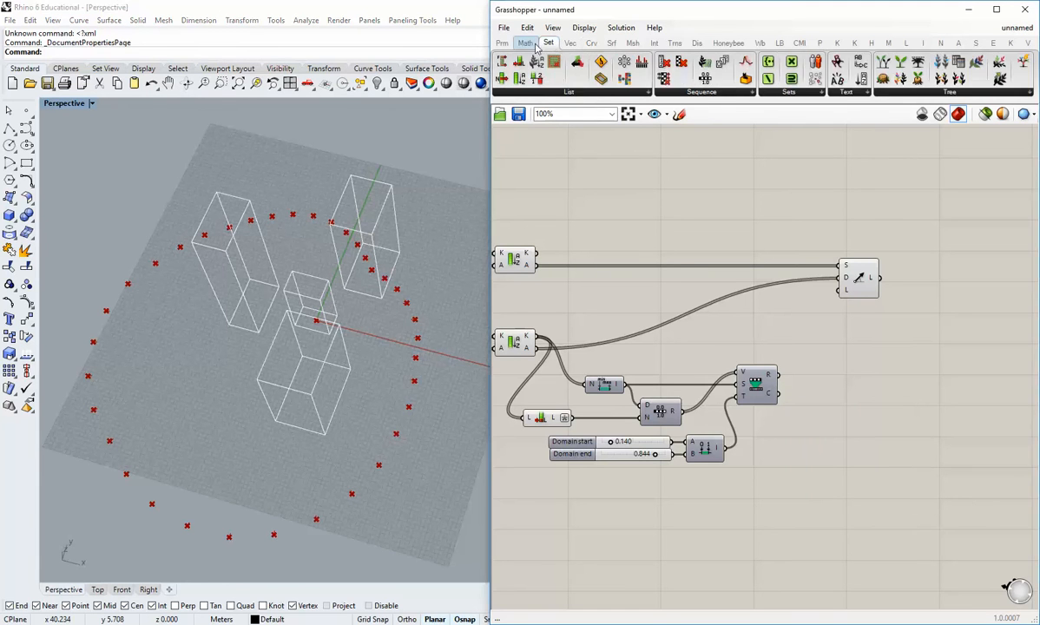
pyautogui.moveTo(587, 61); pyautogui.dragTo(791, 352)
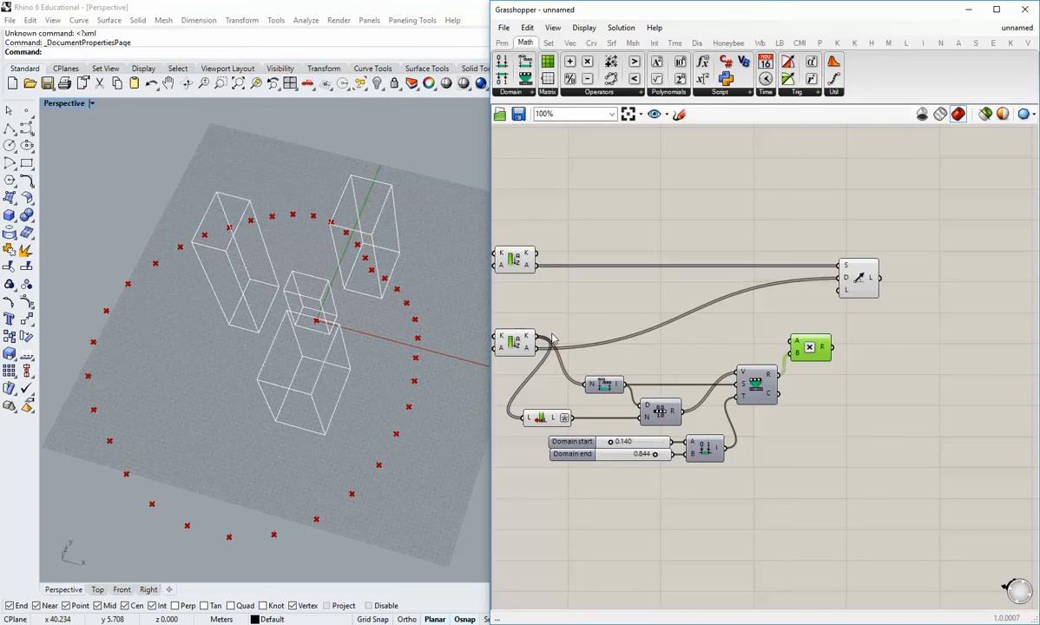
pyautogui.moveTo(539, 339); pyautogui.dragTo(828, 344)
pyautogui.click(821, 379)
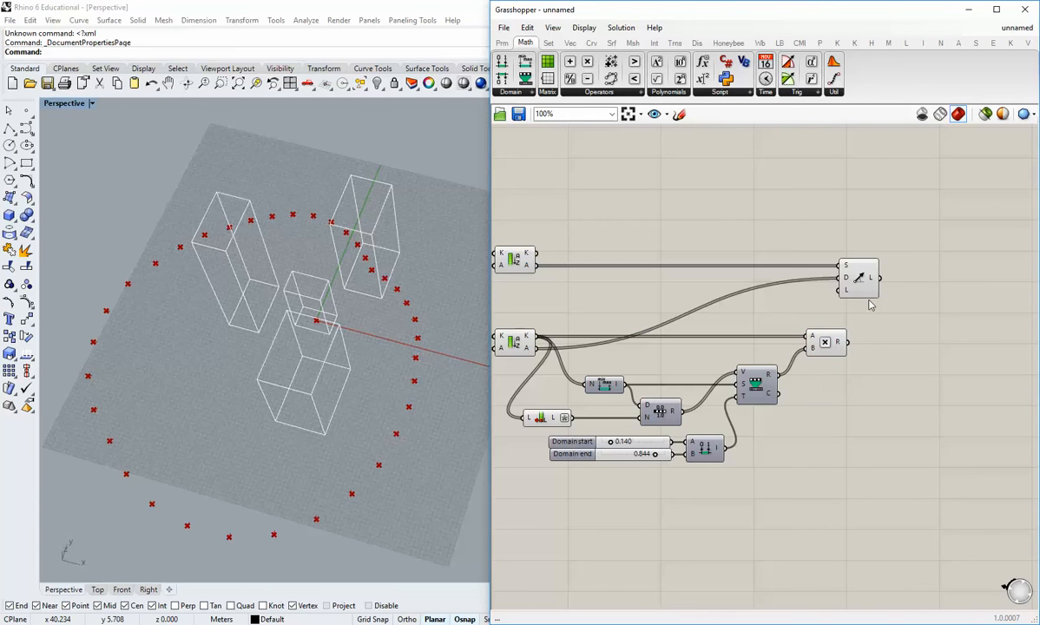
# Move the Line SDL component beyond the Multiplication and connect the Multiplication result to its L input
pyautogui.moveTo(866, 281); pyautogui.dragTo(908, 281)
pyautogui.moveTo(810, 411); pyautogui.dragTo(873, 379, button='right')
pyautogui.scroll(2, 874, 382)
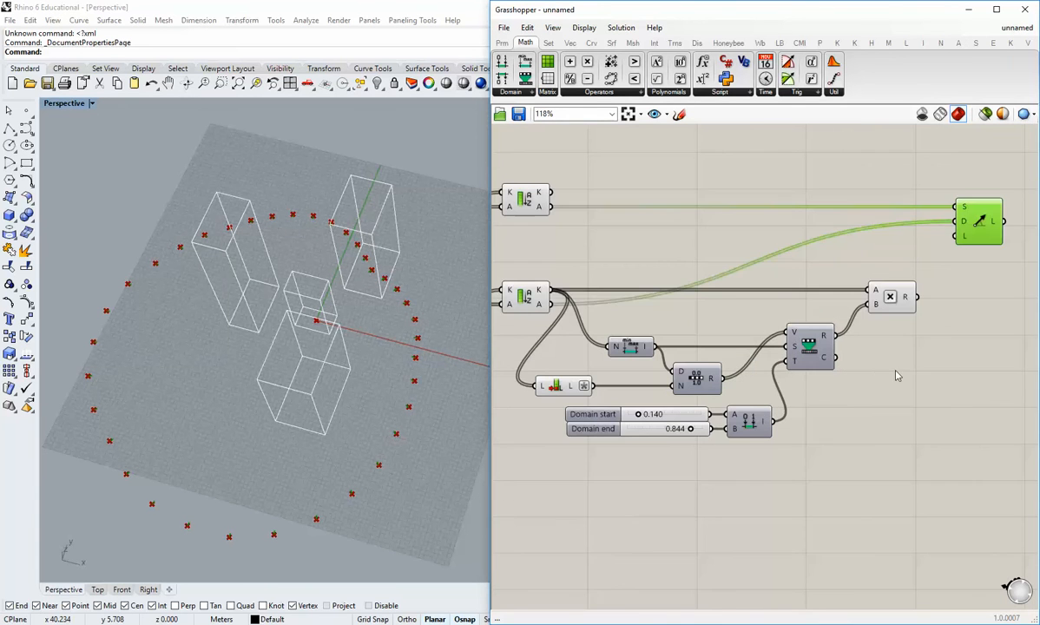
pyautogui.click(897, 297)
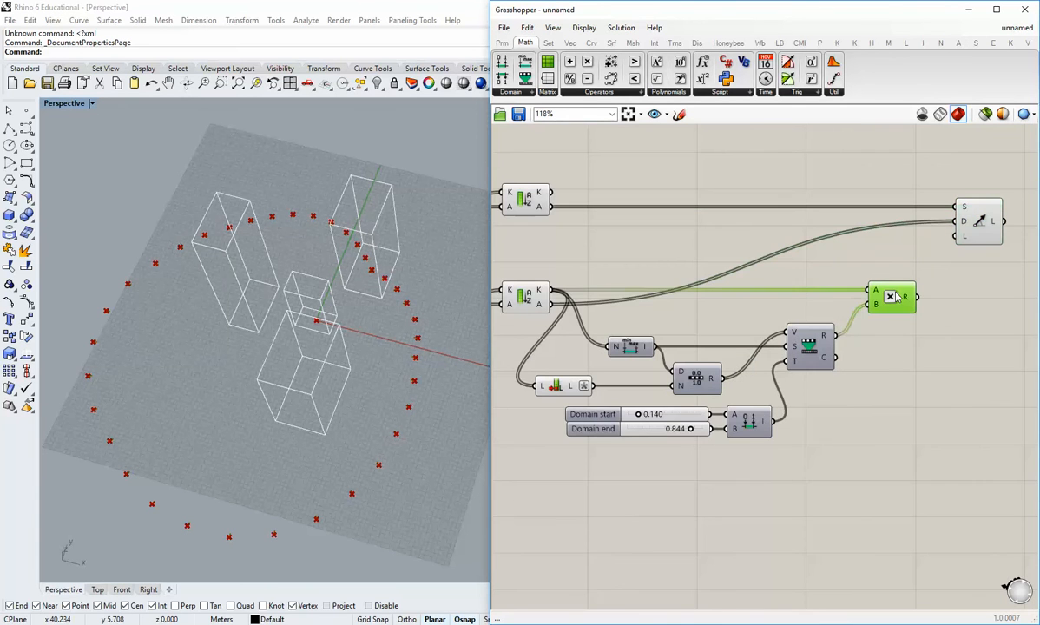
pyautogui.click(904, 382)
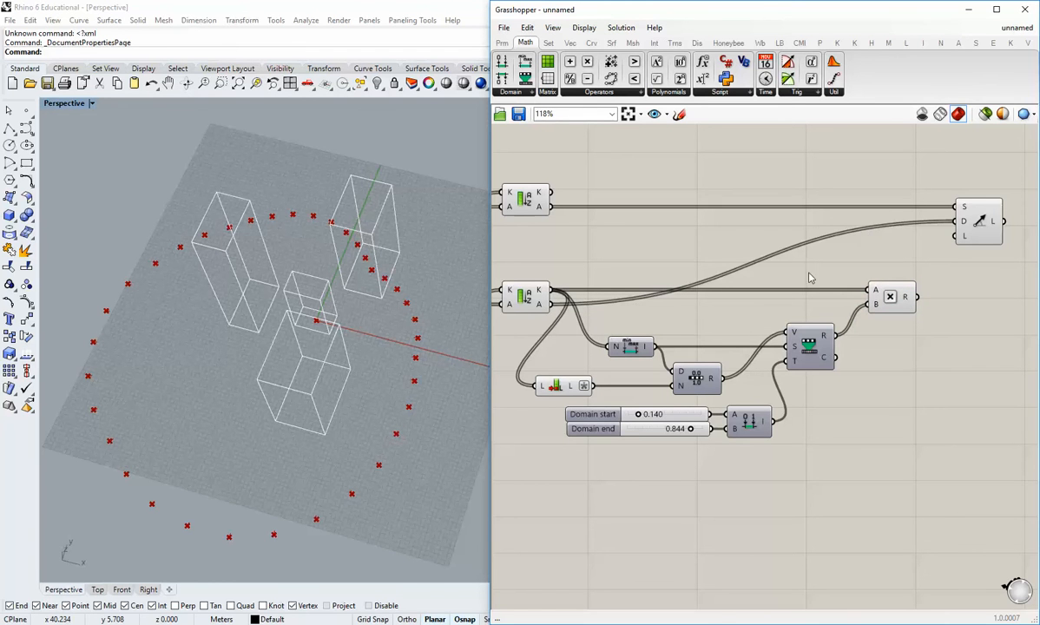
pyautogui.moveTo(972, 260); pyautogui.dragTo(839, 324, button='right')
pyautogui.click(888, 256)
pyautogui.click(886, 316)
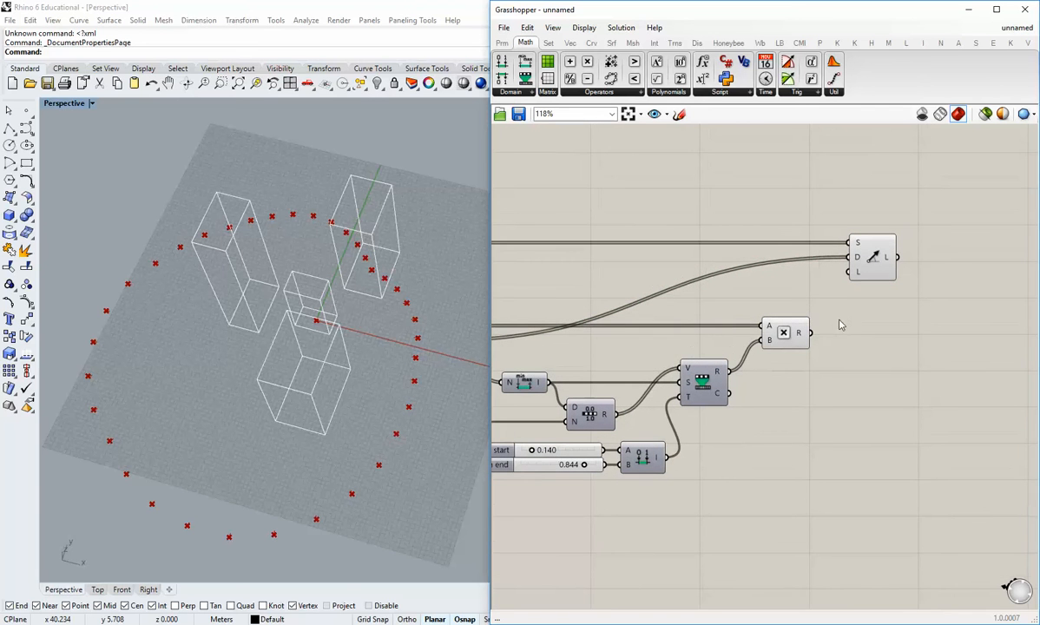
pyautogui.moveTo(811, 332); pyautogui.dragTo(849, 272)
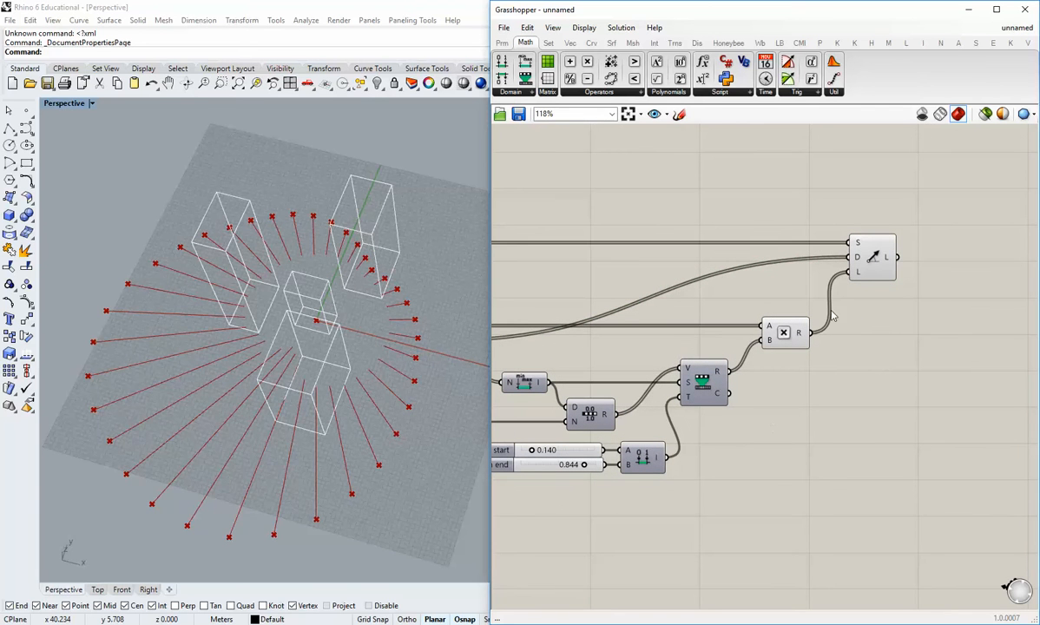
# Examine the scaled radial lines in the Perspective viewport and in the maximized Top viewport
pyautogui.click(866, 258)
pyautogui.click(855, 366)
pyautogui.moveTo(225, 373); pyautogui.dragTo(335, 469, button='right')
pyautogui.scroll(-2, 322, 441)
pyautogui.scroll(-4, 334, 469)
pyautogui.scroll(9, 336, 519)
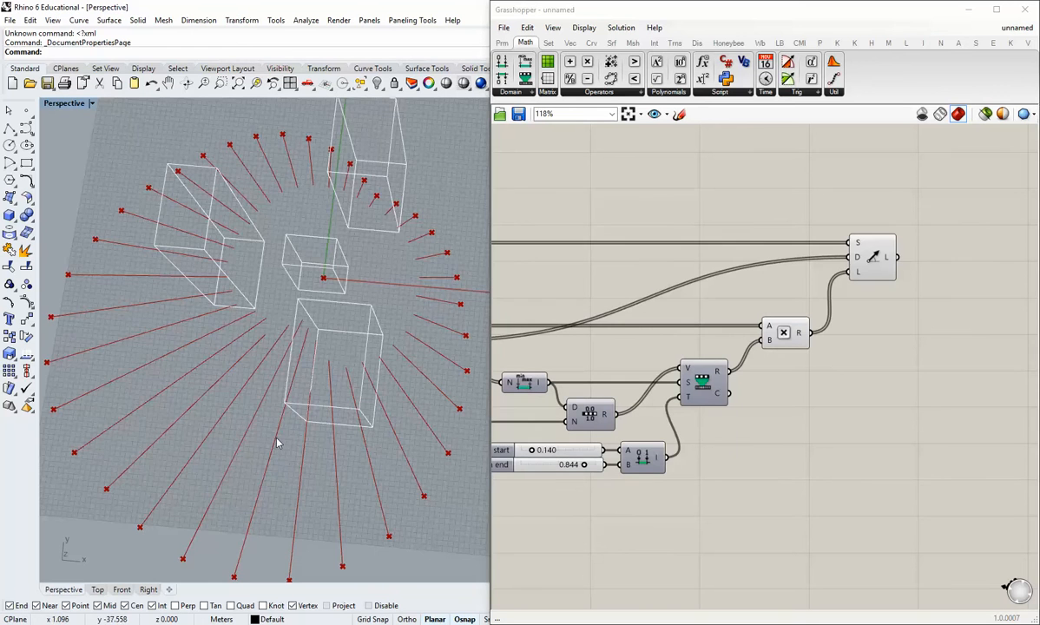
pyautogui.doubleClick(68, 103)
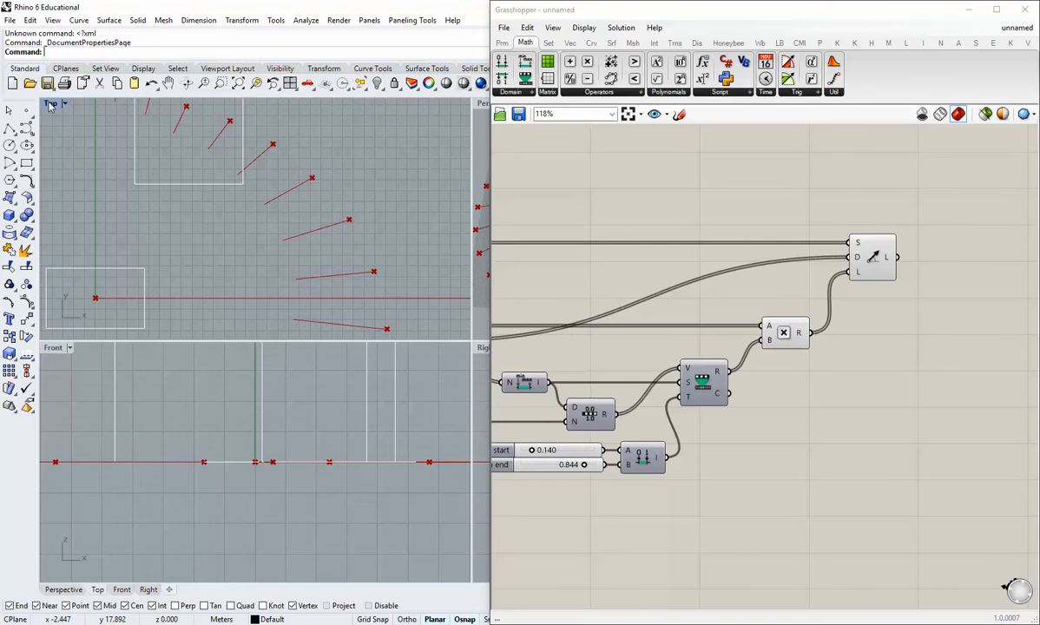
pyautogui.moveTo(252, 283); pyautogui.dragTo(263, 310, button='right')
pyautogui.doubleClick(49, 105)
pyautogui.moveTo(155, 233); pyautogui.dragTo(196, 269, button='right')
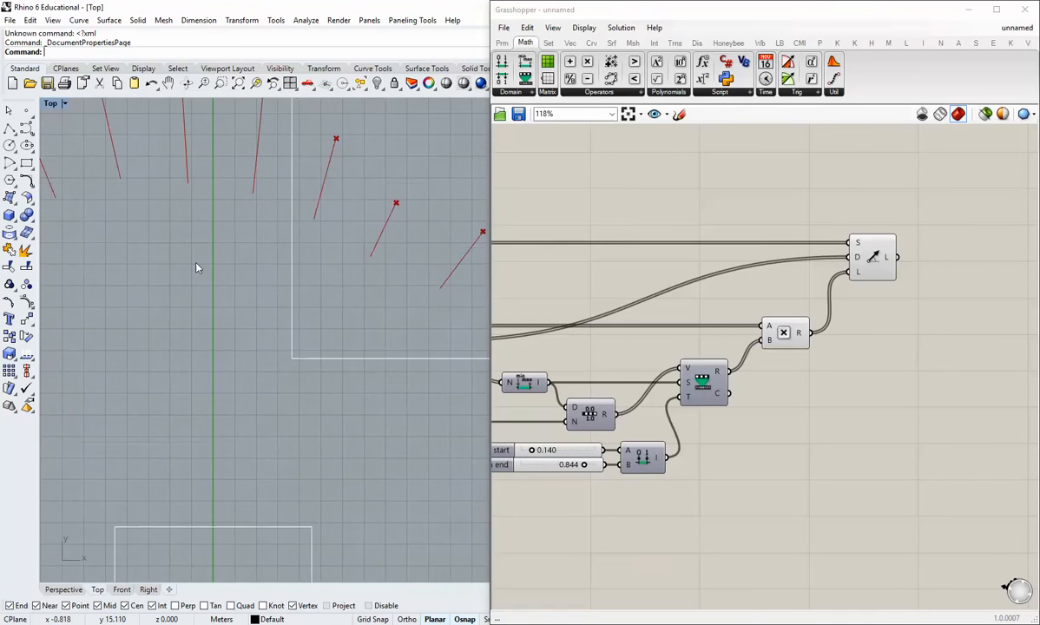
pyautogui.scroll(-15, 197, 268)
pyautogui.moveTo(203, 309); pyautogui.dragTo(299, 286, button='right')
pyautogui.scroll(4, 295, 288)
pyautogui.moveTo(279, 350); pyautogui.dragTo(318, 350, button='right')
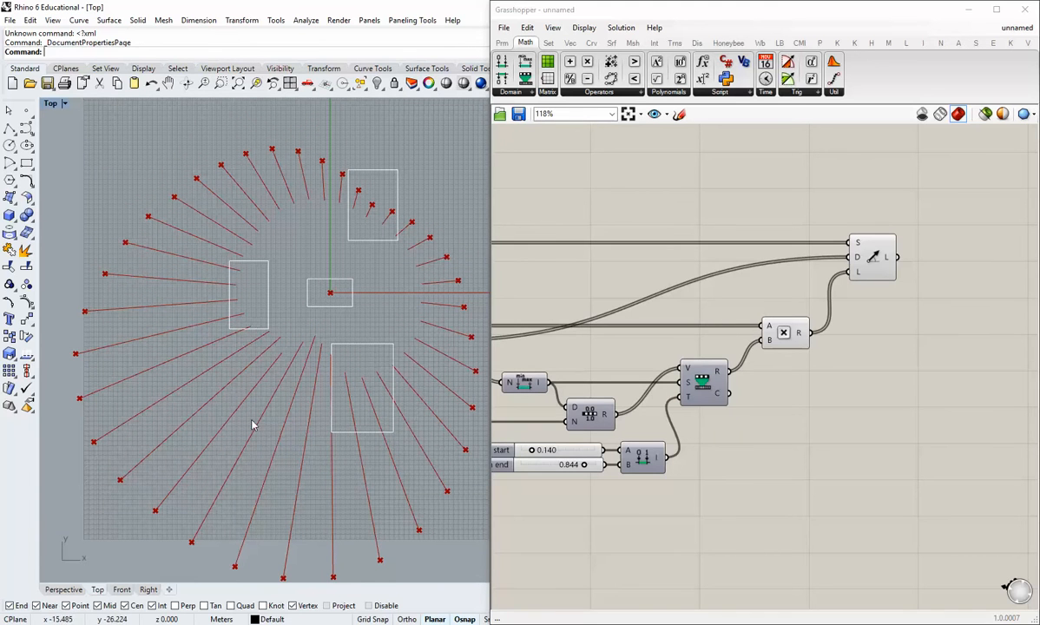
# Set the remap target's Domain end slider to 0.916 and Domain start to 0.146, checking the line lengths in the Top viewport
pyautogui.moveTo(305, 417); pyautogui.dragTo(304, 394, button='right')
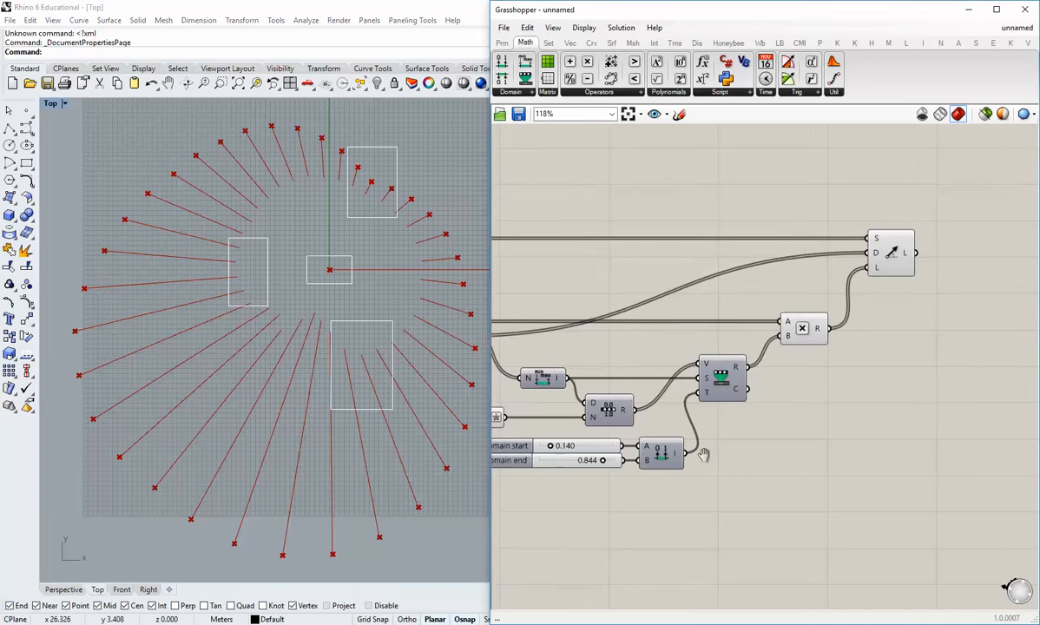
pyautogui.scroll(2, 664, 439)
pyautogui.moveTo(664, 420); pyautogui.dragTo(633, 420)
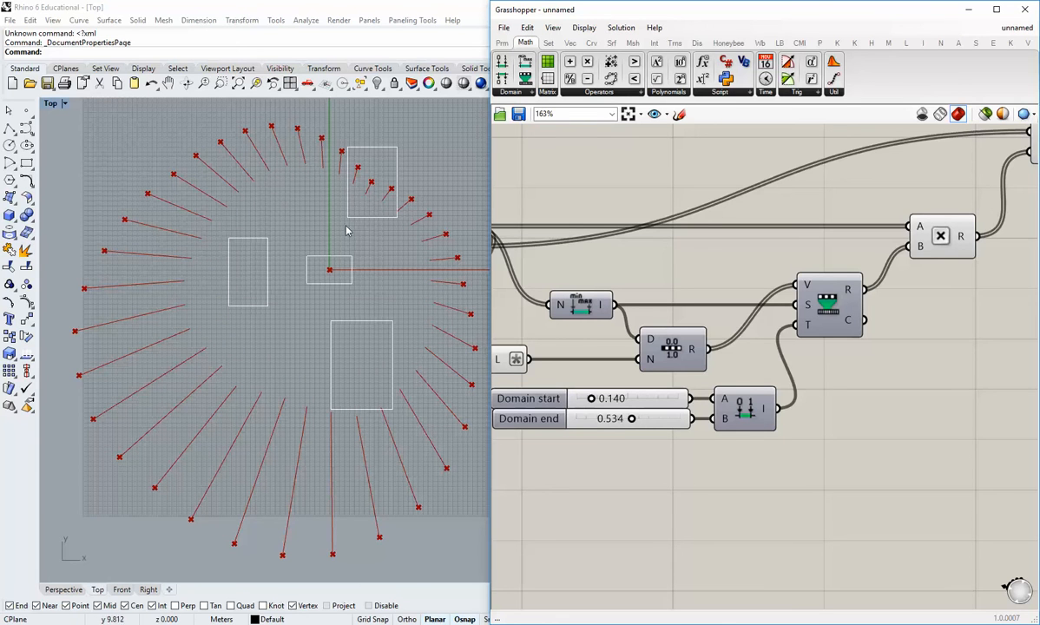
pyautogui.moveTo(634, 421); pyautogui.dragTo(672, 420)
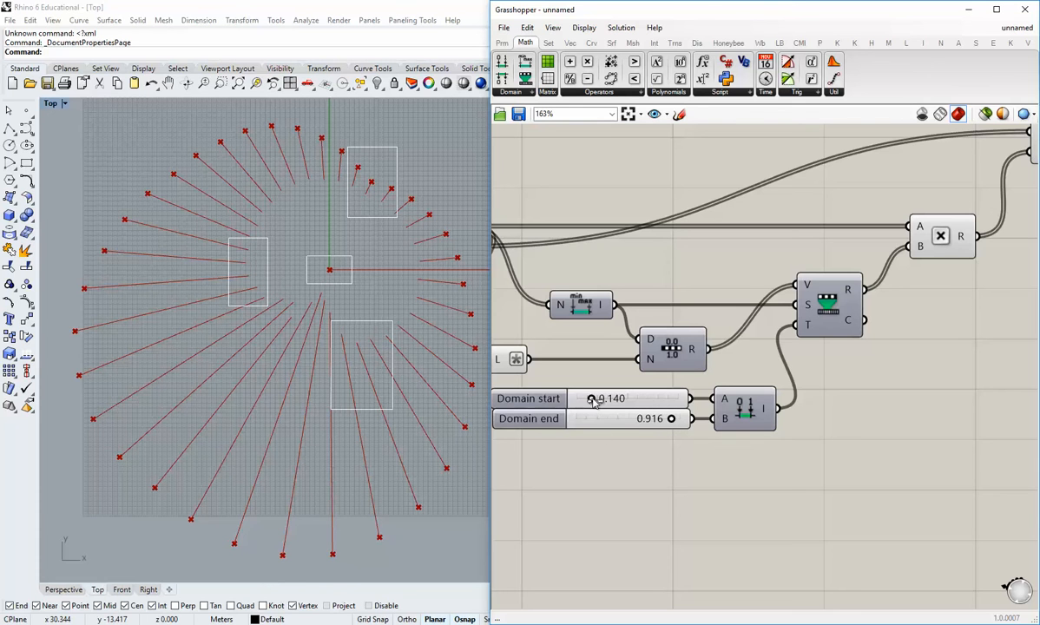
pyautogui.moveTo(594, 400)
pyautogui.mouseDown()
pyautogui.moveTo(572, 400)
pyautogui.moveTo(595, 407)
pyautogui.mouseUp()
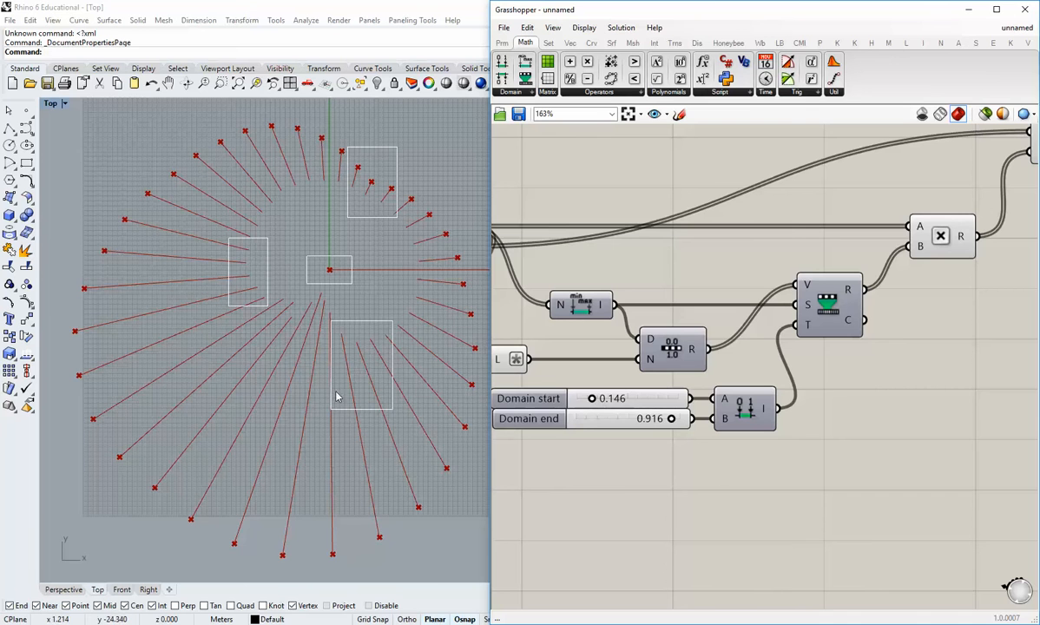
pyautogui.moveTo(315, 408); pyautogui.dragTo(302, 412, button='right')
pyautogui.scroll(5, 292, 359)
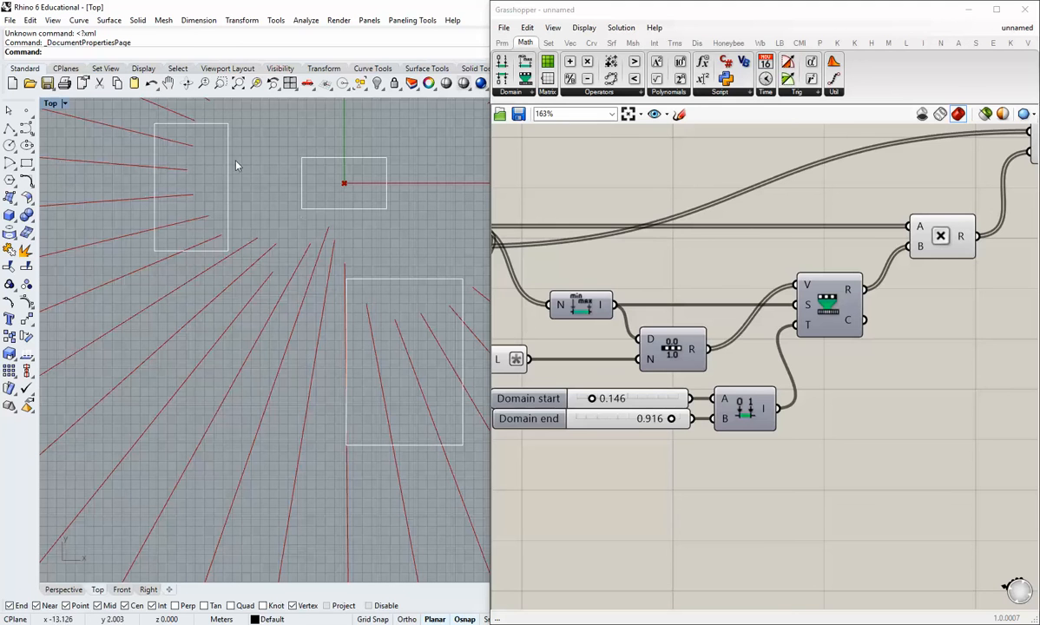
pyautogui.scroll(-4, 365, 339)
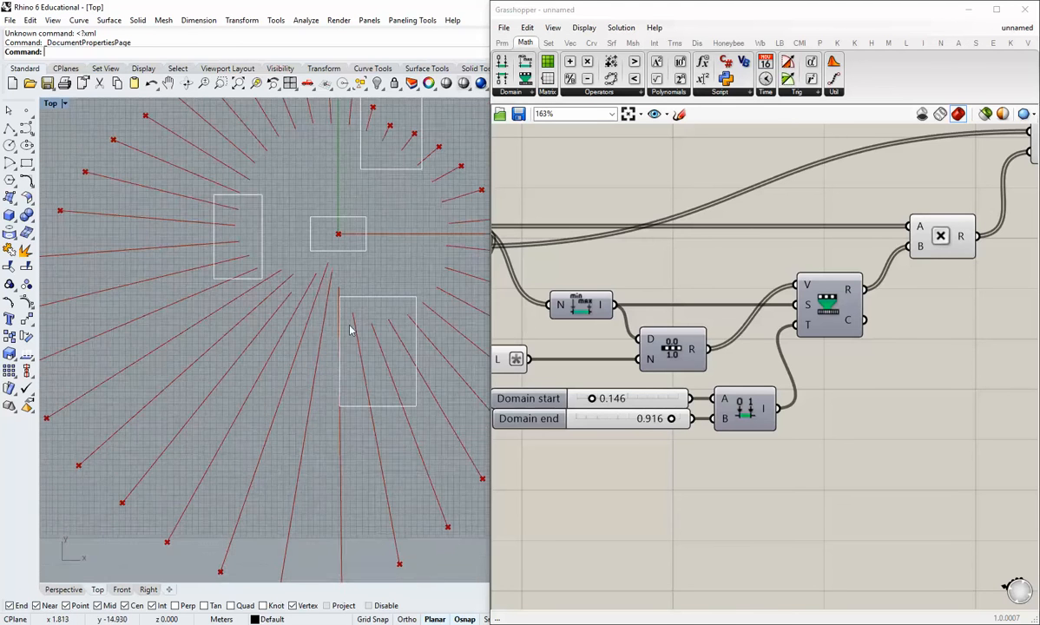
pyautogui.scroll(2, 330, 361)
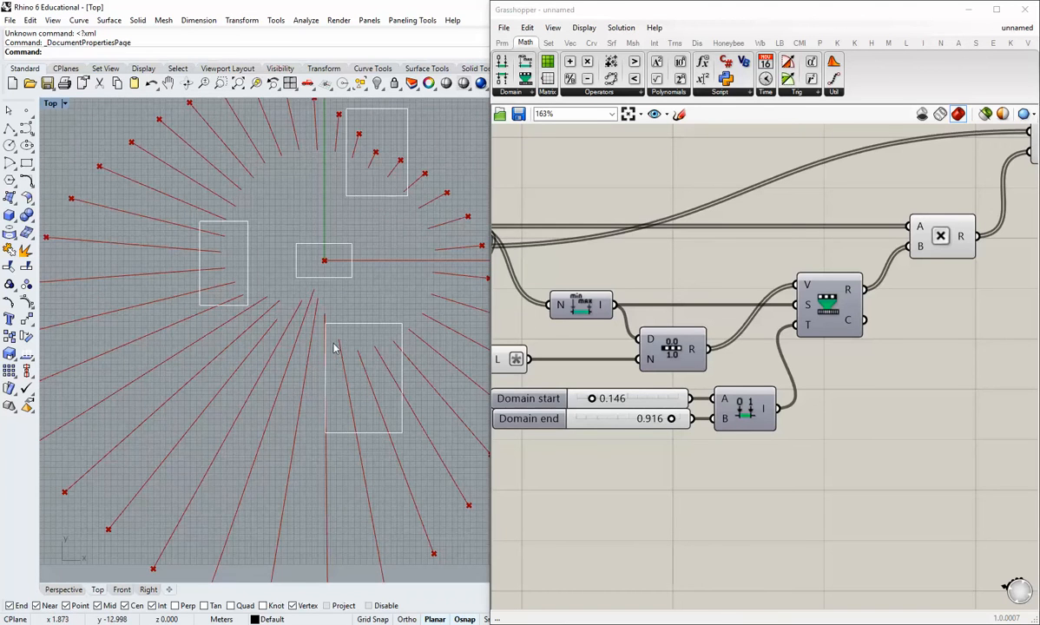
pyautogui.scroll(-2, 337, 323)
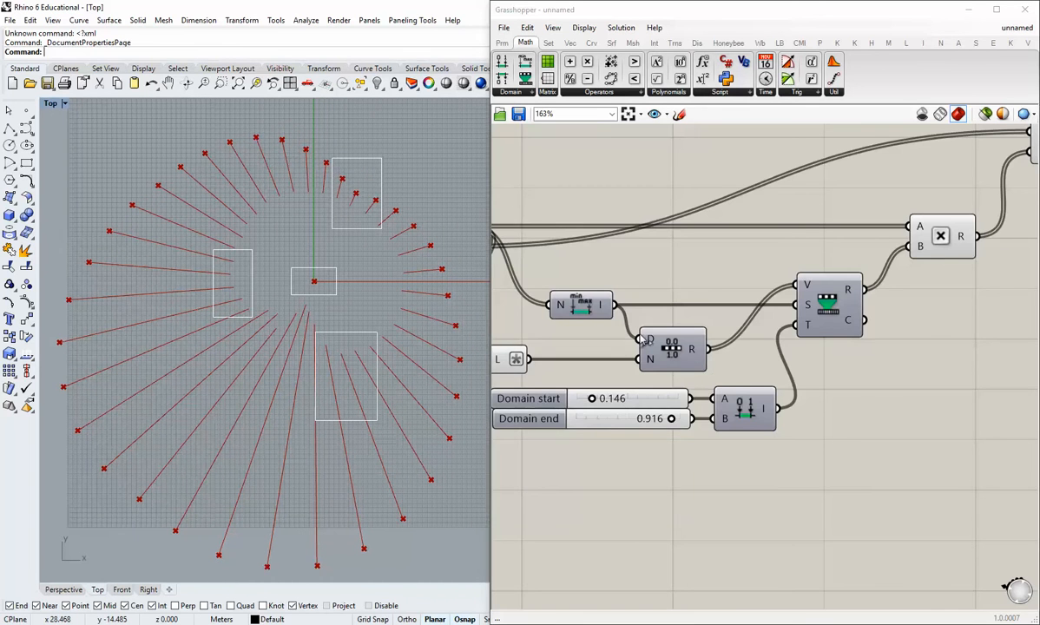
# Turn off the preview of both Sort List components so that their points are hidden in the viewport
pyautogui.scroll(-2, 634, 330)
pyautogui.moveTo(504, 258); pyautogui.dragTo(676, 377, button='right')
pyautogui.moveTo(357, 389); pyautogui.dragTo(335, 397, button='right')
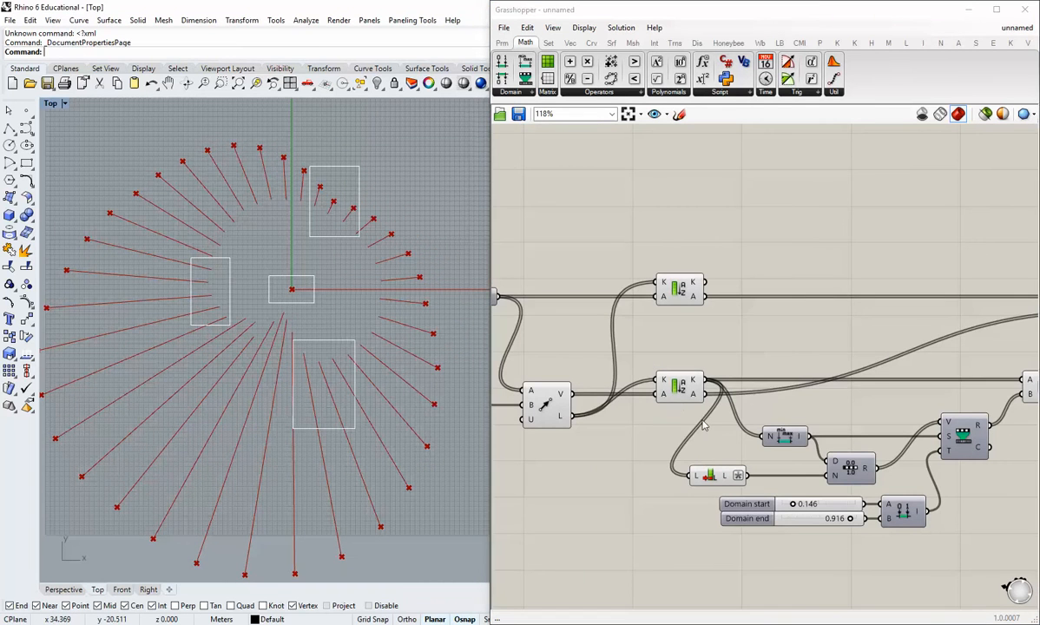
pyautogui.moveTo(708, 425); pyautogui.dragTo(660, 283)
pyautogui.middleClick(690, 279)
pyautogui.click(724, 246)
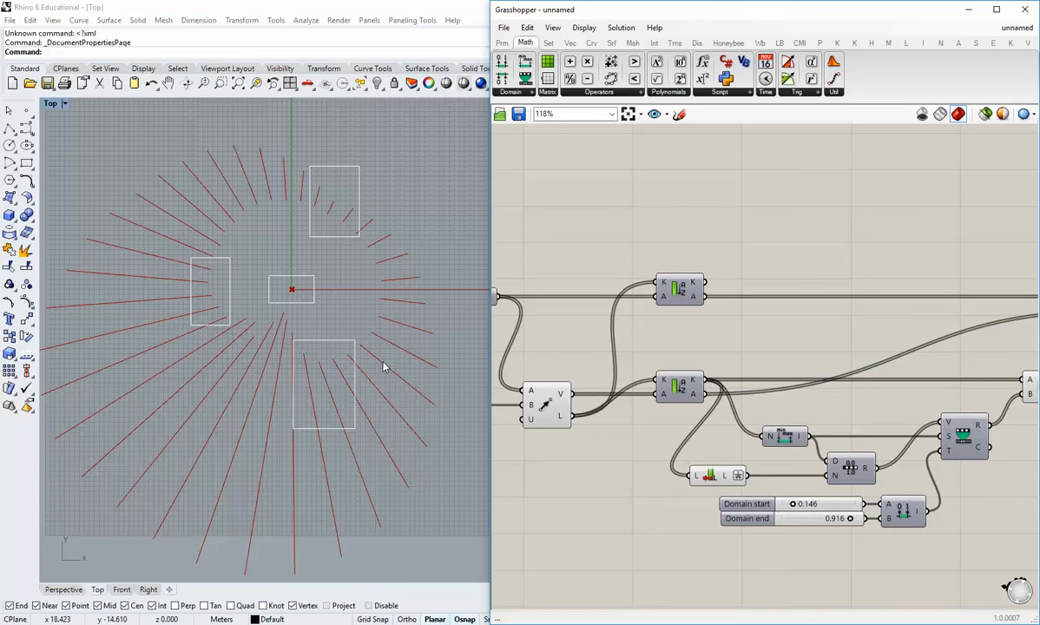
# Examine the component chain from the radiation rose outputs through the Sort Lists to the Line SDL component
pyautogui.scroll(-3, 764, 351)
pyautogui.moveTo(1027, 393); pyautogui.dragTo(866, 390, button='right')
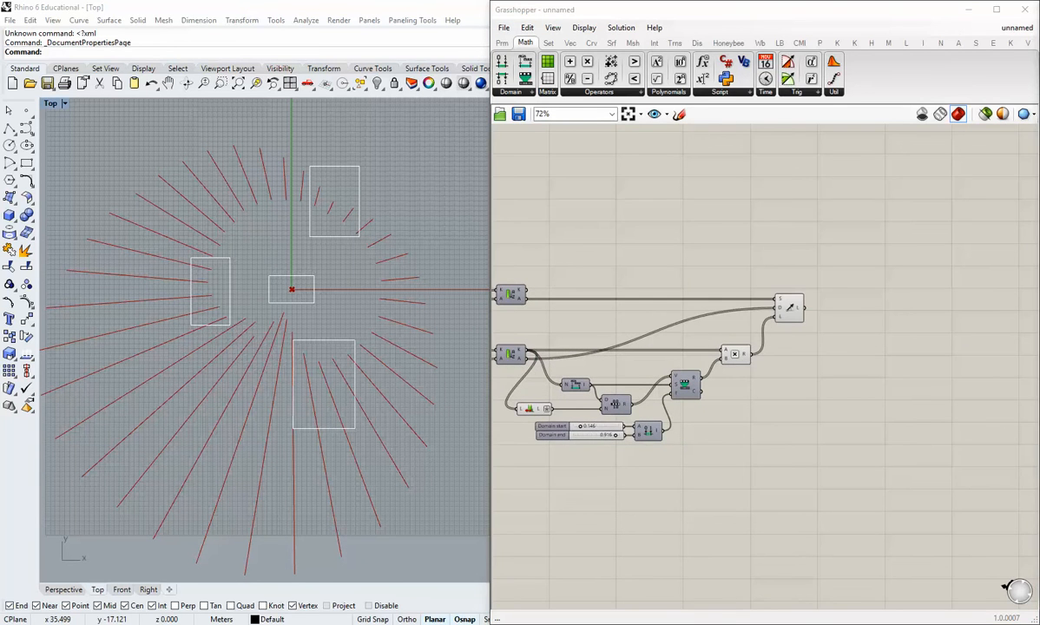
pyautogui.moveTo(713, 357); pyautogui.dragTo(840, 380, button='right')
pyautogui.scroll(-2, 777, 369)
pyautogui.moveTo(625, 371); pyautogui.dragTo(862, 374, button='right')
pyautogui.scroll(3, 679, 328)
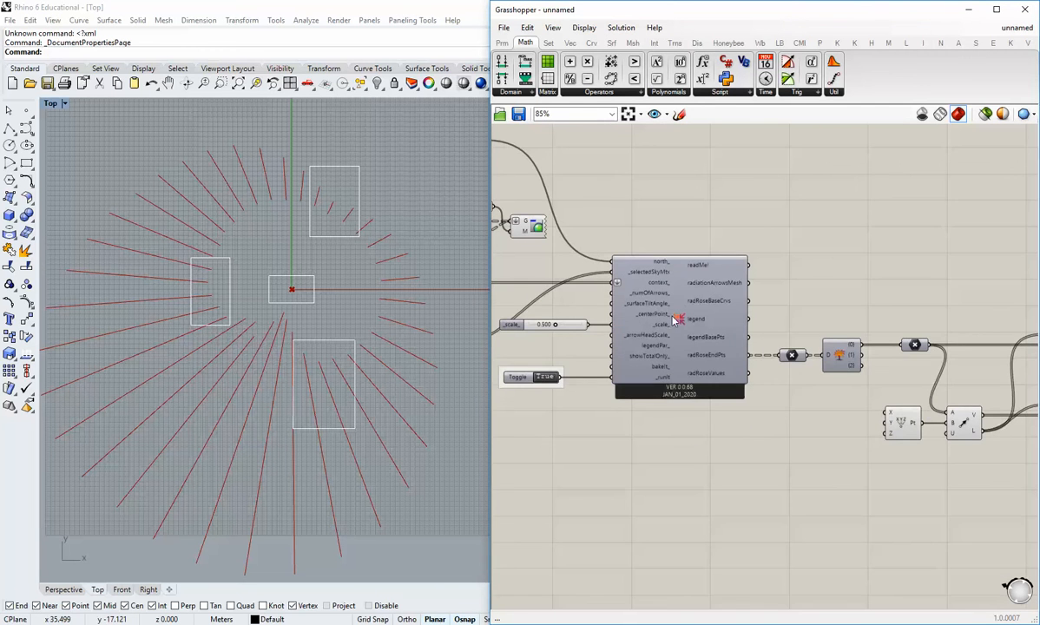
pyautogui.scroll(-2, 682, 321)
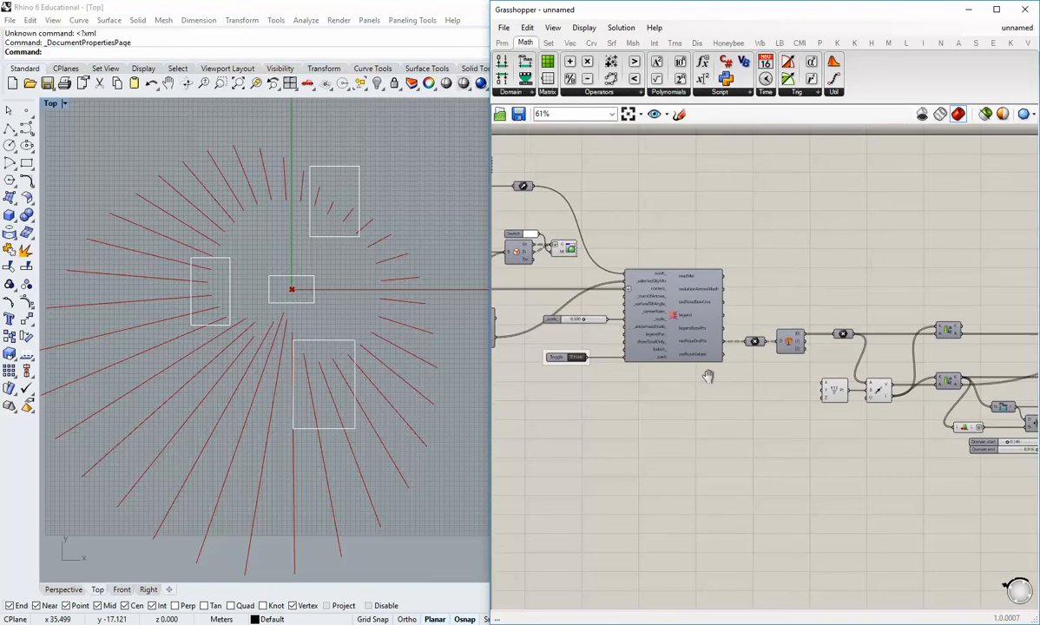
pyautogui.scroll(3, 657, 317)
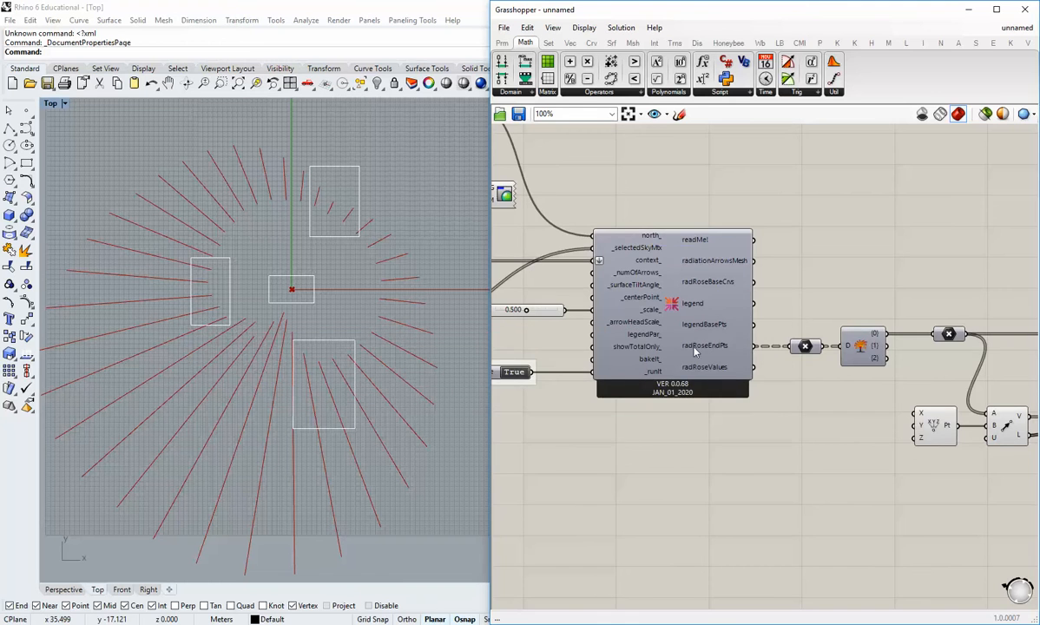
pyautogui.scroll(-3, 727, 378)
pyautogui.moveTo(910, 434); pyautogui.dragTo(625, 392, button='right')
pyautogui.scroll(2, 879, 382)
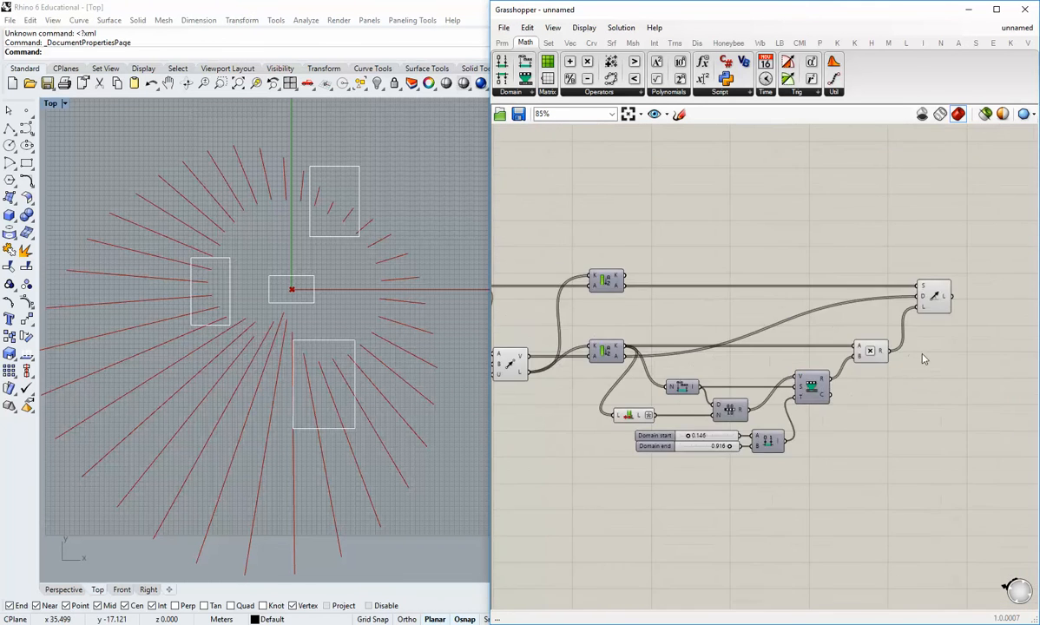
pyautogui.moveTo(924, 359); pyautogui.dragTo(808, 371, button='right')
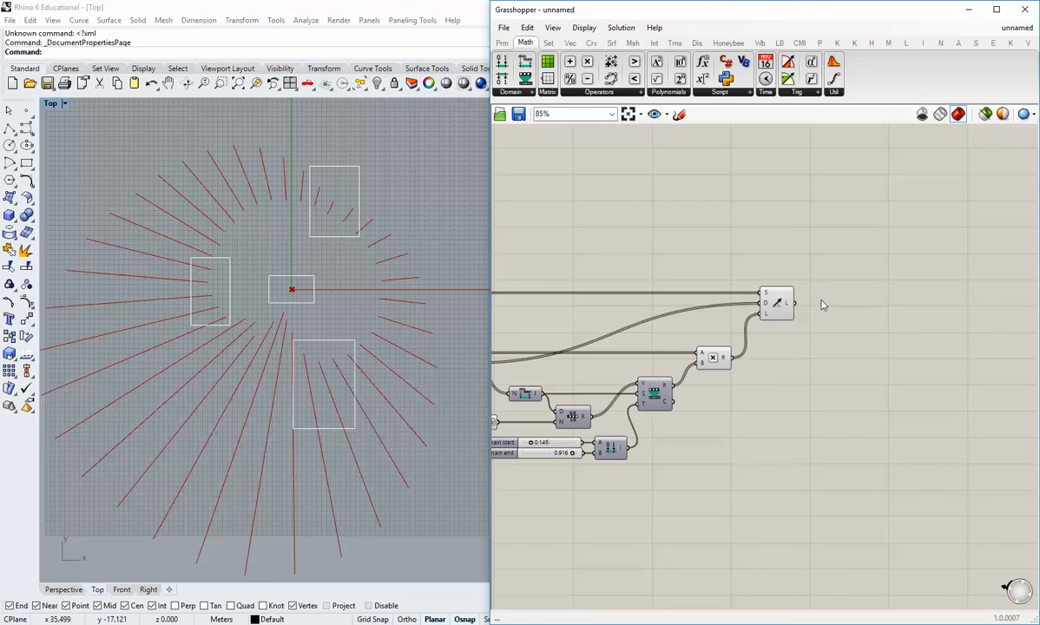
pyautogui.moveTo(720, 303); pyautogui.dragTo(752, 281, button='right')
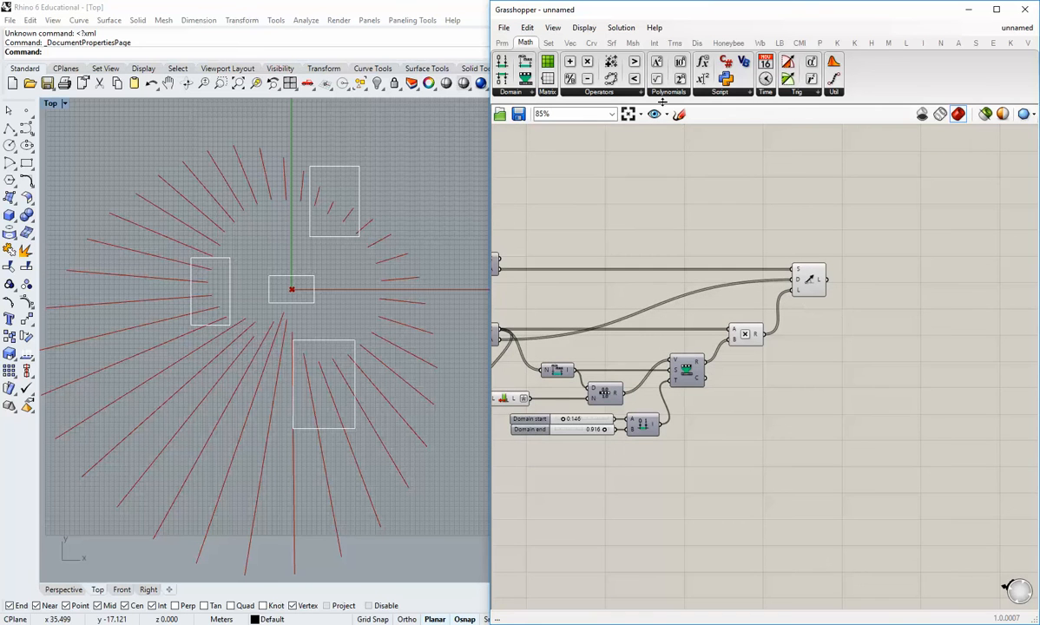
# Add a Gradient component in the free area beyond Multiplication and apply the red-orange-yellow-blue preset
pyautogui.click(508, 47)
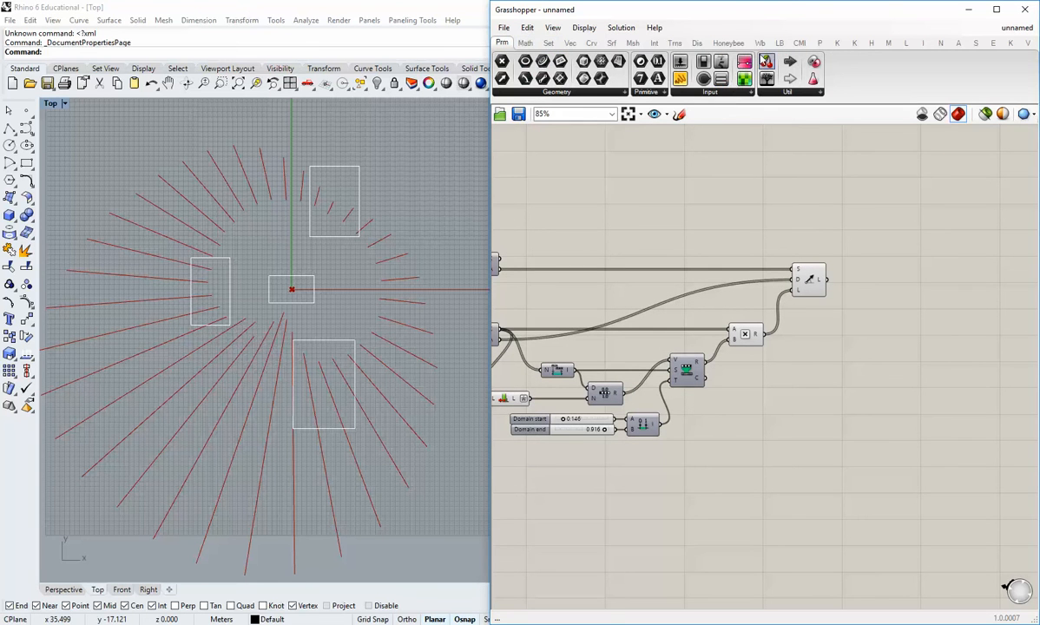
pyautogui.moveTo(702, 59); pyautogui.dragTo(926, 405)
pyautogui.rightClick(926, 404)
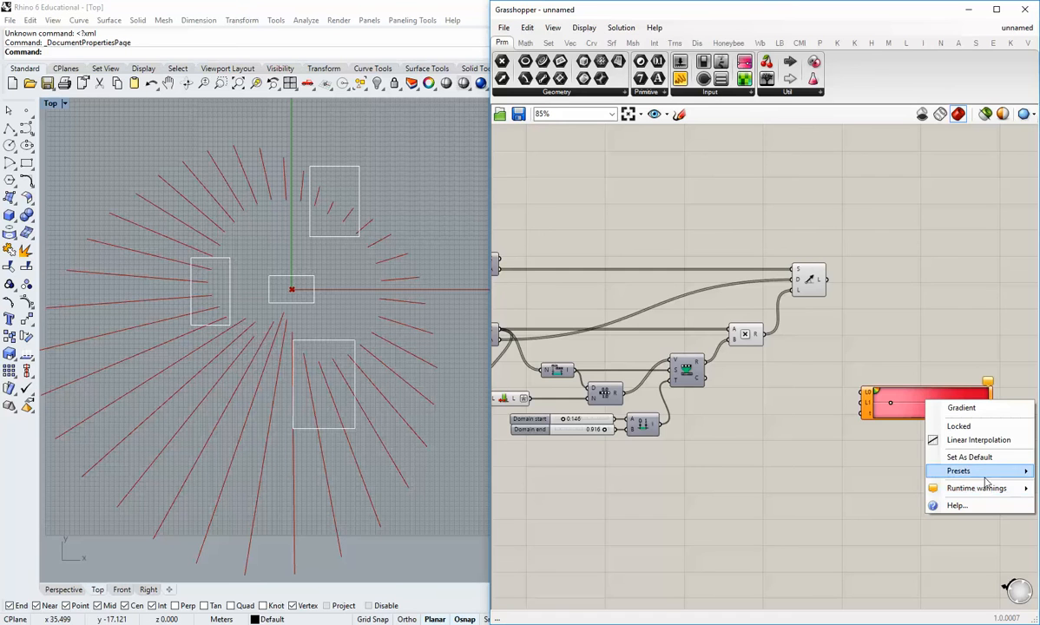
pyautogui.click(1037, 488)
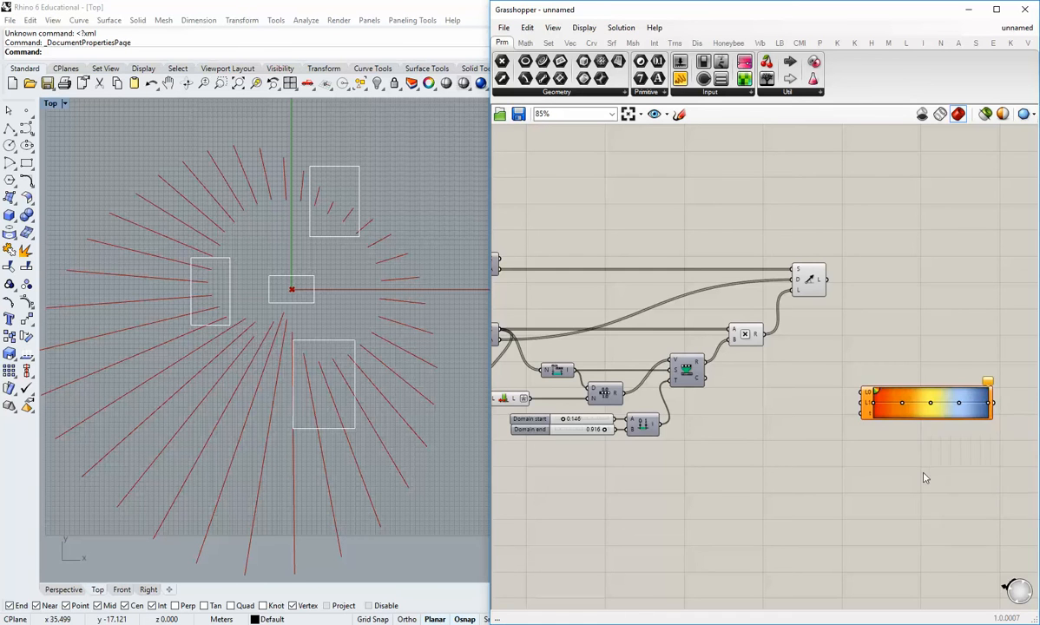
# Reposition the Gradient beyond the Line SDL component and check the values of the Multiplication result
pyautogui.moveTo(912, 460); pyautogui.dragTo(850, 460, button='right')
pyautogui.moveTo(862, 413); pyautogui.dragTo(897, 402)
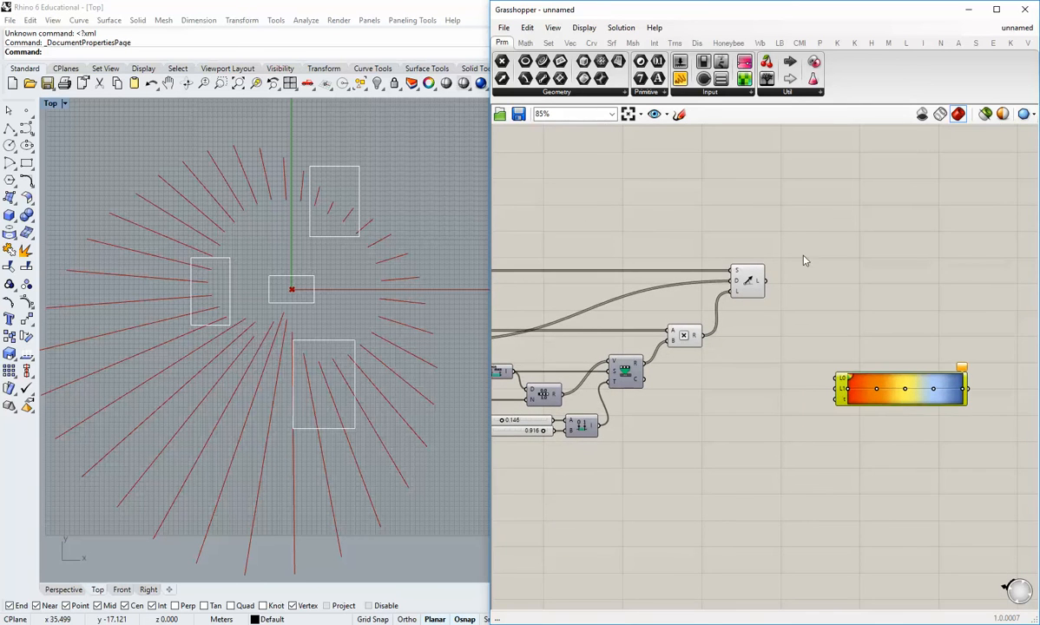
pyautogui.moveTo(747, 368); pyautogui.dragTo(710, 322, button='right')
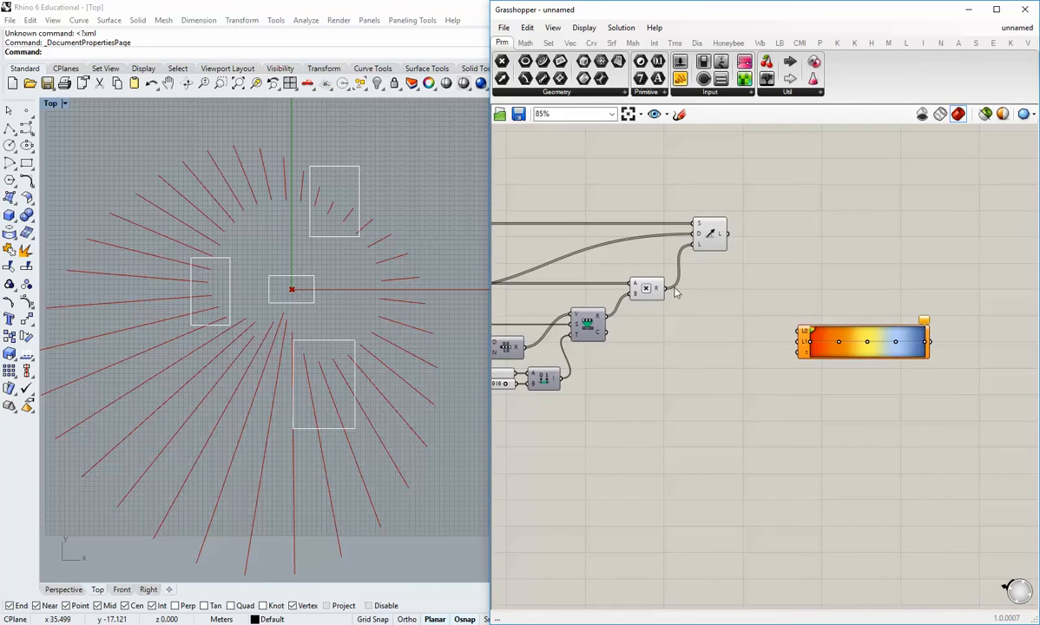
pyautogui.moveTo(659, 294)
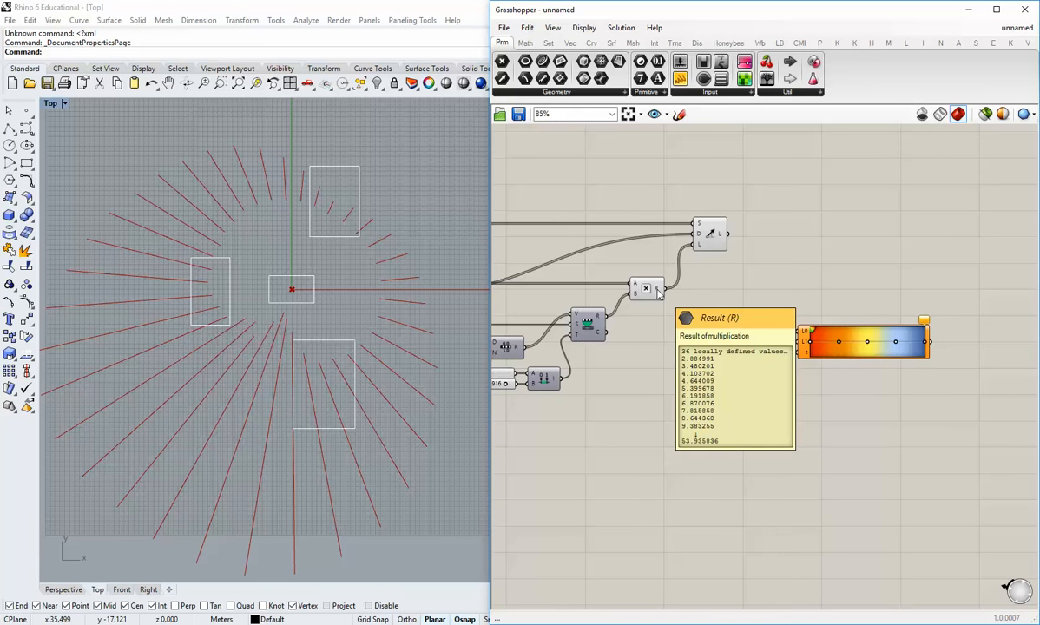
pyautogui.moveTo(800, 333); pyautogui.dragTo(796, 316)
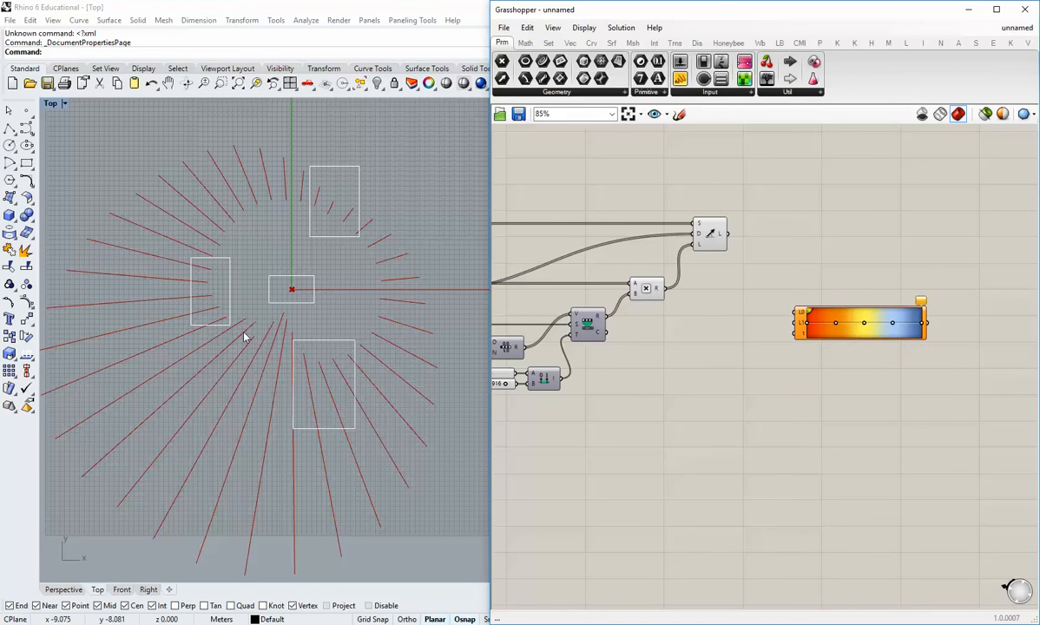
# Examine the radiation rose outputs and the Multiplication result for values that can drive the gradient, including radRoseValues
pyautogui.scroll(-2, 759, 392)
pyautogui.moveTo(535, 363); pyautogui.dragTo(791, 388, button='right')
pyautogui.scroll(2, 791, 388)
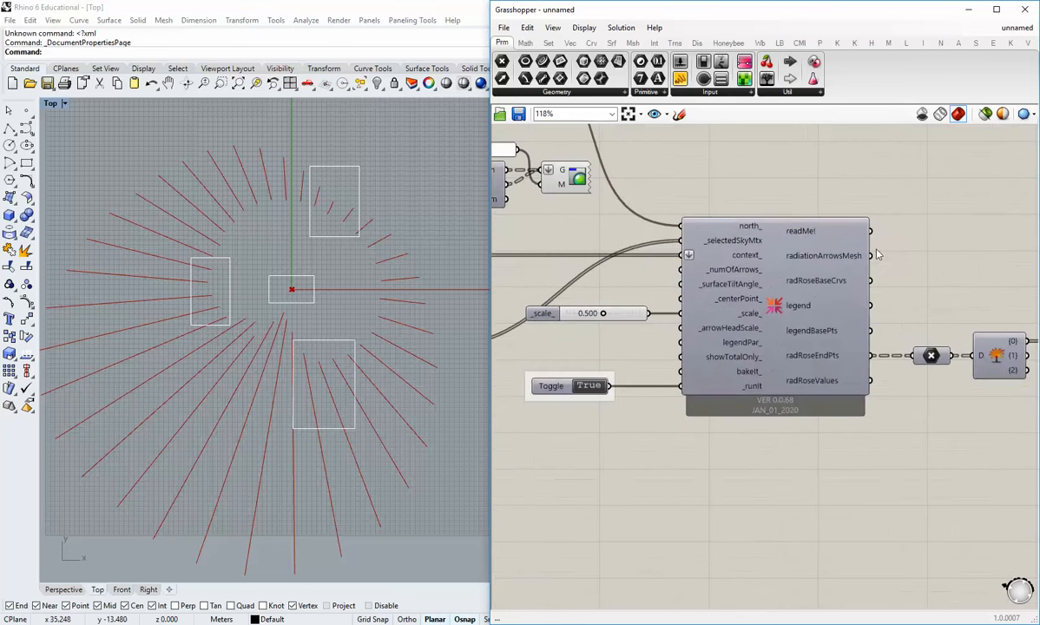
pyautogui.moveTo(922, 355); pyautogui.dragTo(686, 355, button='right')
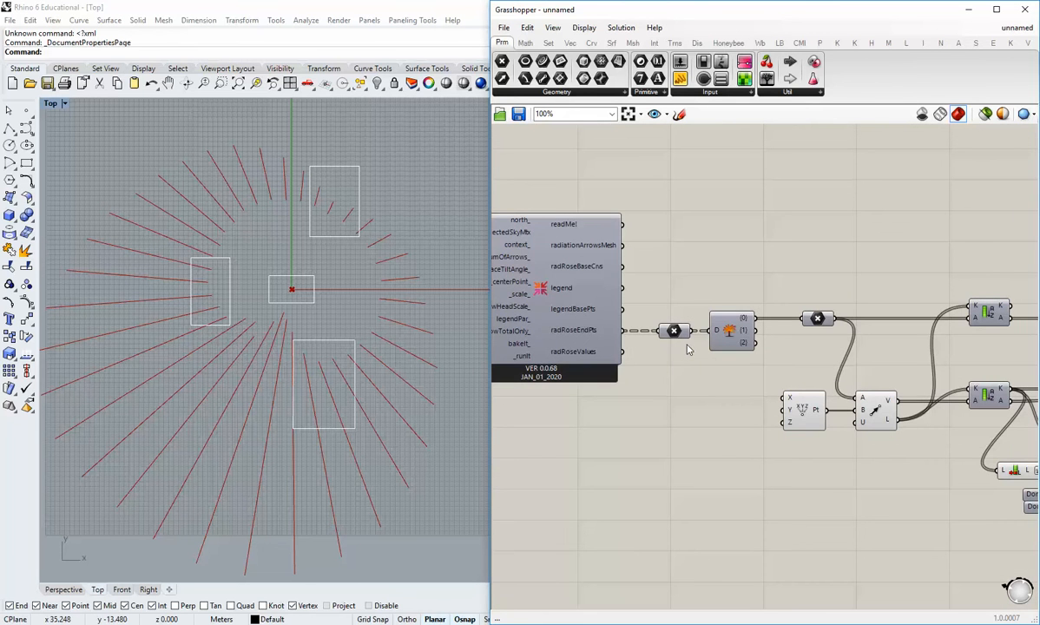
pyautogui.scroll(-3, 684, 348)
pyautogui.moveTo(1024, 427); pyautogui.dragTo(639, 395, button='right')
pyautogui.scroll(4, 669, 348)
pyautogui.moveTo(685, 342)
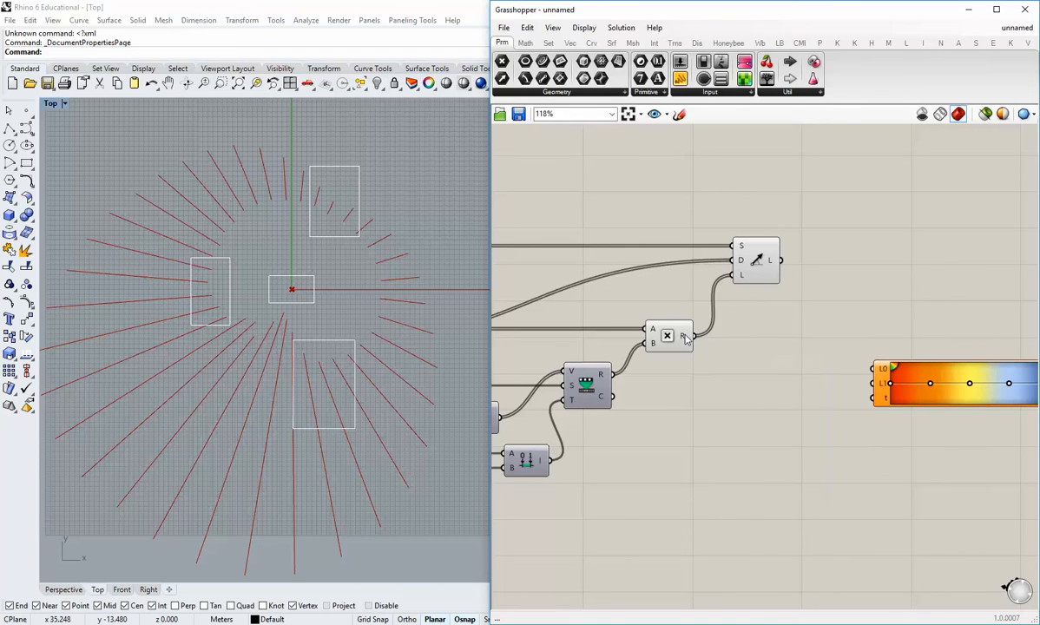
pyautogui.scroll(-3, 665, 353)
pyautogui.moveTo(638, 347); pyautogui.dragTo(851, 376, button='right')
pyautogui.scroll(2, 712, 378)
pyautogui.moveTo(714, 378); pyautogui.dragTo(778, 367, button='right')
pyautogui.scroll(1, 670, 354)
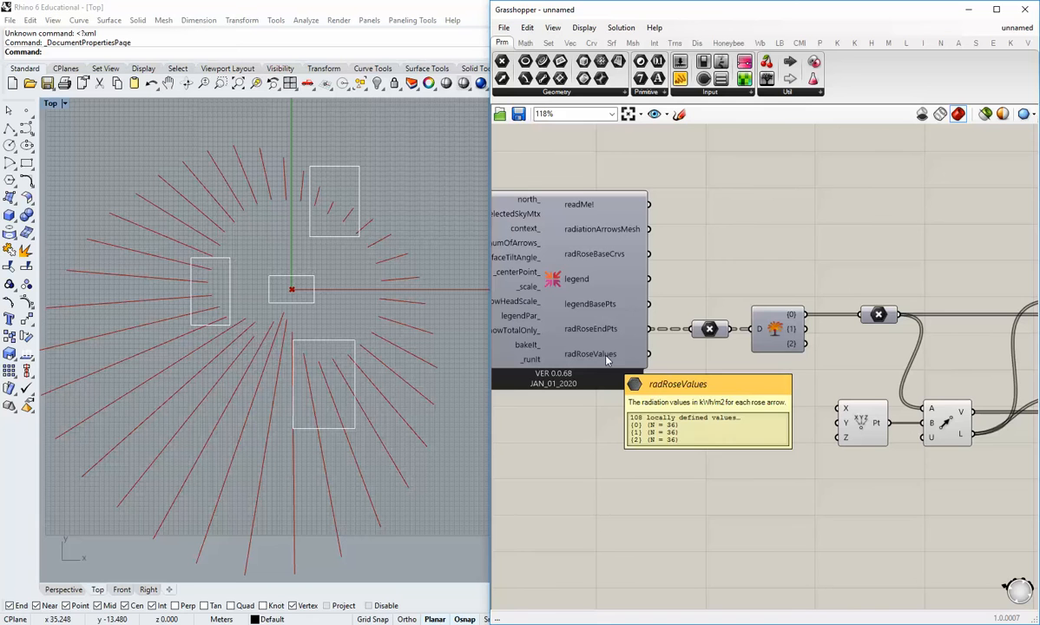
# Add a Panel below the radiation rose component, connect radRoseValues to it, and stretch it taller to list the values
pyautogui.click(680, 80)
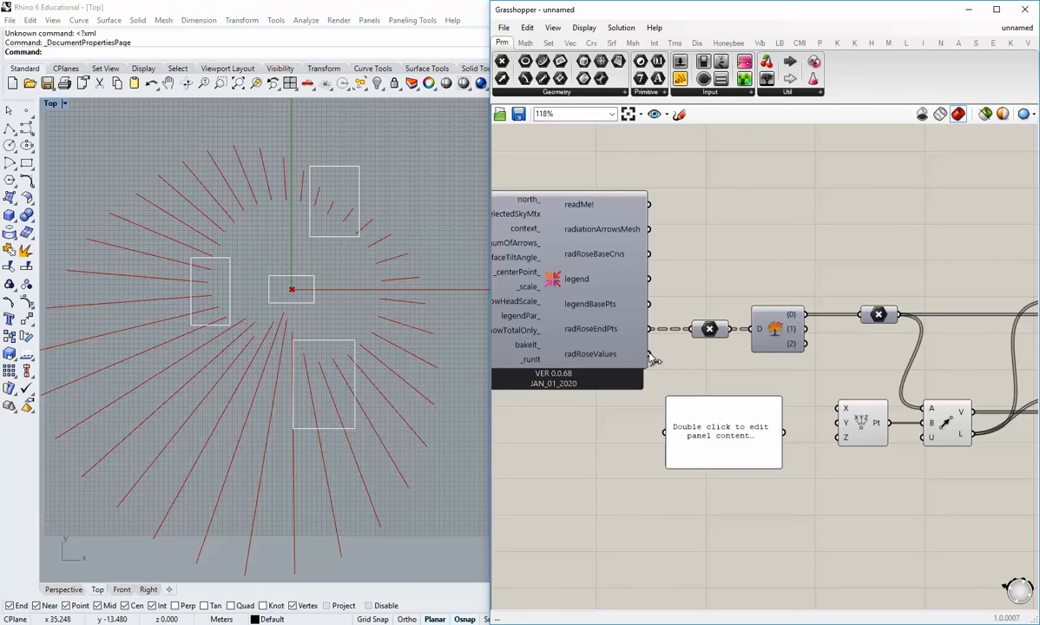
pyautogui.moveTo(648, 354); pyautogui.dragTo(666, 432)
pyautogui.moveTo(716, 503); pyautogui.dragTo(674, 405, button='right')
pyautogui.moveTo(685, 376); pyautogui.dragTo(663, 547)
pyautogui.moveTo(667, 404); pyautogui.dragTo(613, 308, button='right')
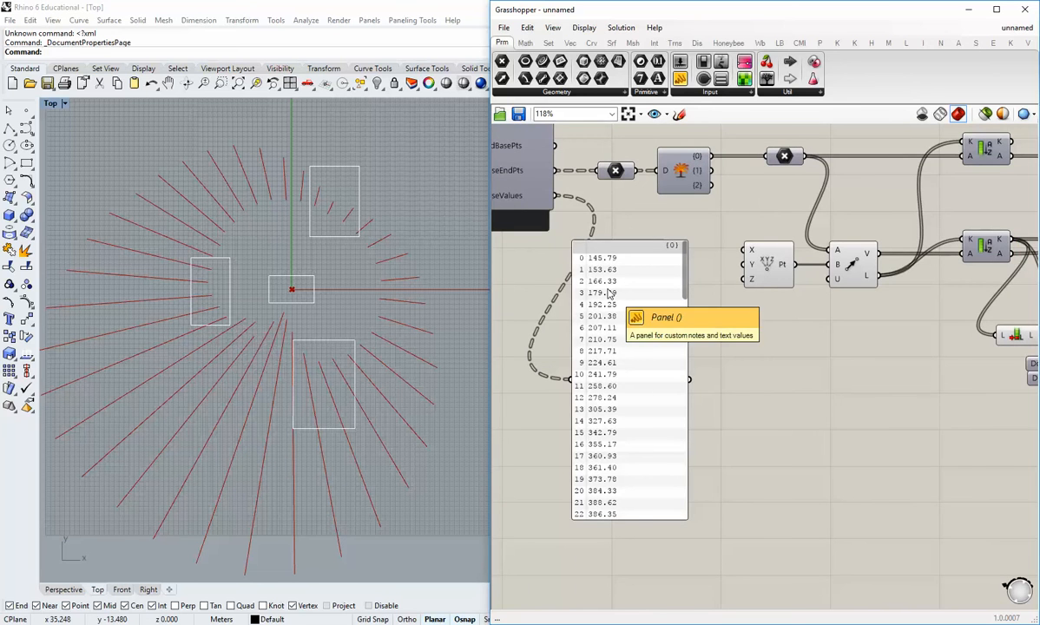
# Examine the radRoseValues list alongside the radRoseEndPts points and the radial lines in the Top viewport
pyautogui.moveTo(655, 300); pyautogui.dragTo(736, 414, button='right')
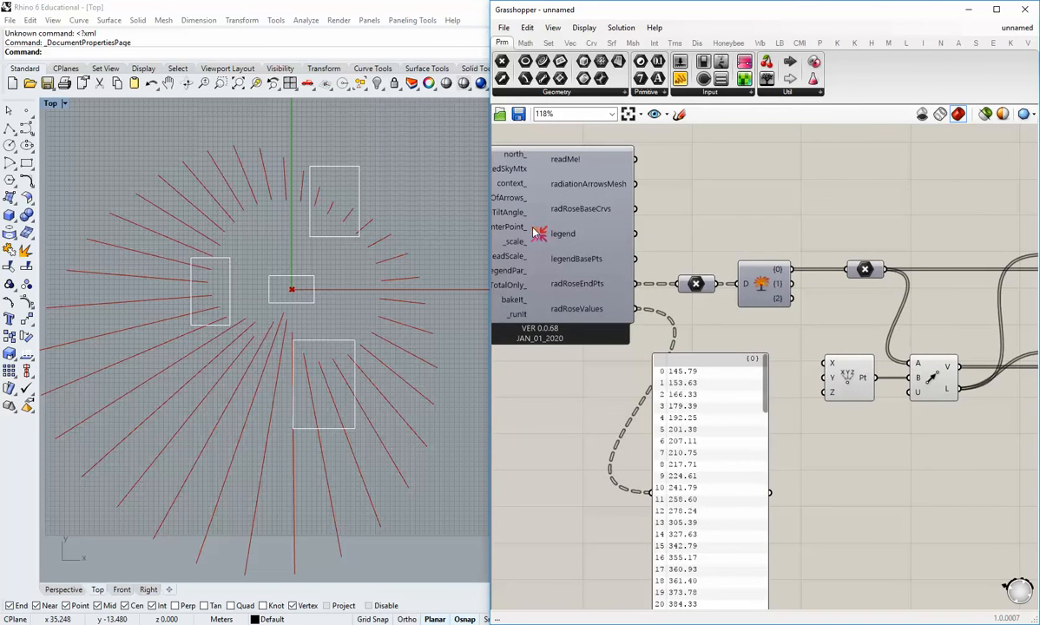
pyautogui.moveTo(537, 232)
pyautogui.moveTo(560, 303)
pyautogui.moveTo(622, 227); pyautogui.dragTo(672, 297, button='right')
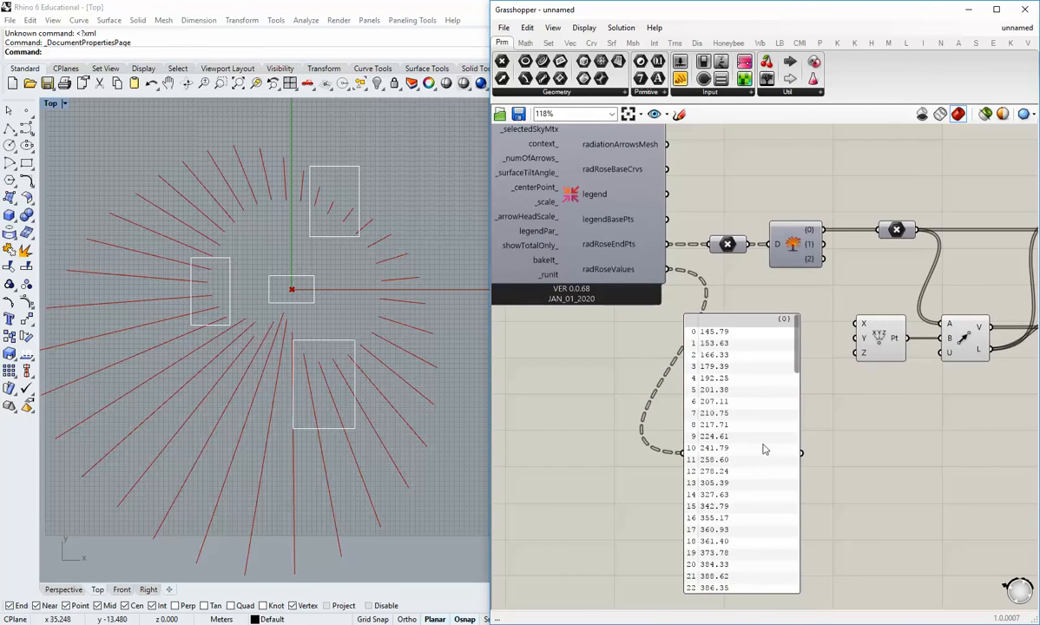
pyautogui.scroll(-2, 729, 424)
pyautogui.scroll(1, 694, 358)
pyautogui.moveTo(723, 422); pyautogui.dragTo(696, 423, button='right')
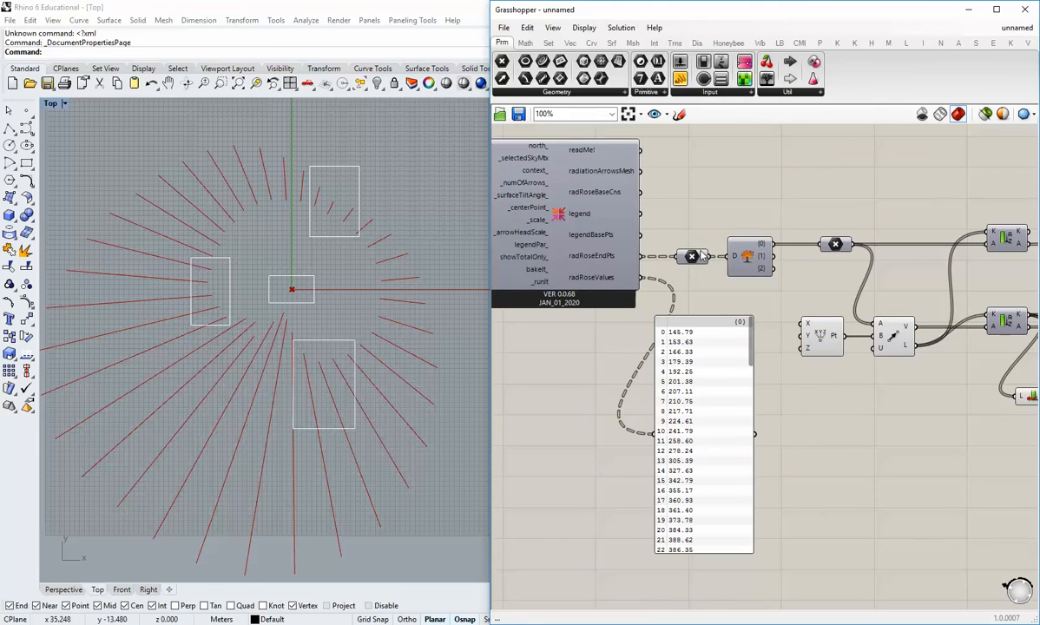
pyautogui.moveTo(307, 325); pyautogui.dragTo(362, 325, button='right')
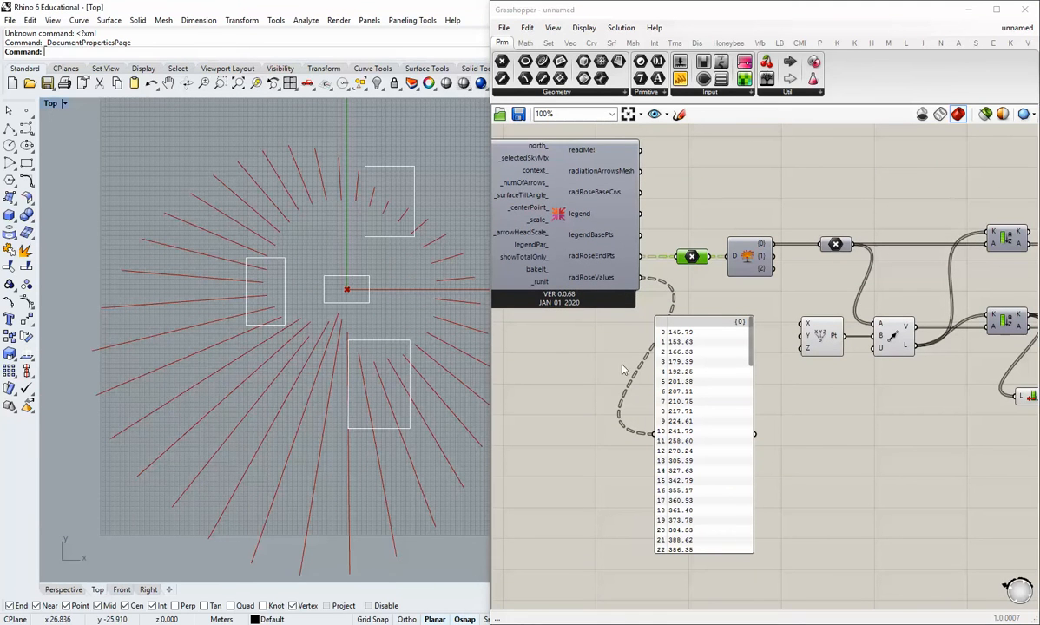
pyautogui.click(842, 455)
# Move the radRoseValues panel farther down below the radiation rose component
pyautogui.moveTo(814, 469); pyautogui.dragTo(759, 437, button='right')
pyautogui.scroll(-1, 759, 437)
pyautogui.moveTo(660, 405); pyautogui.dragTo(660, 452)
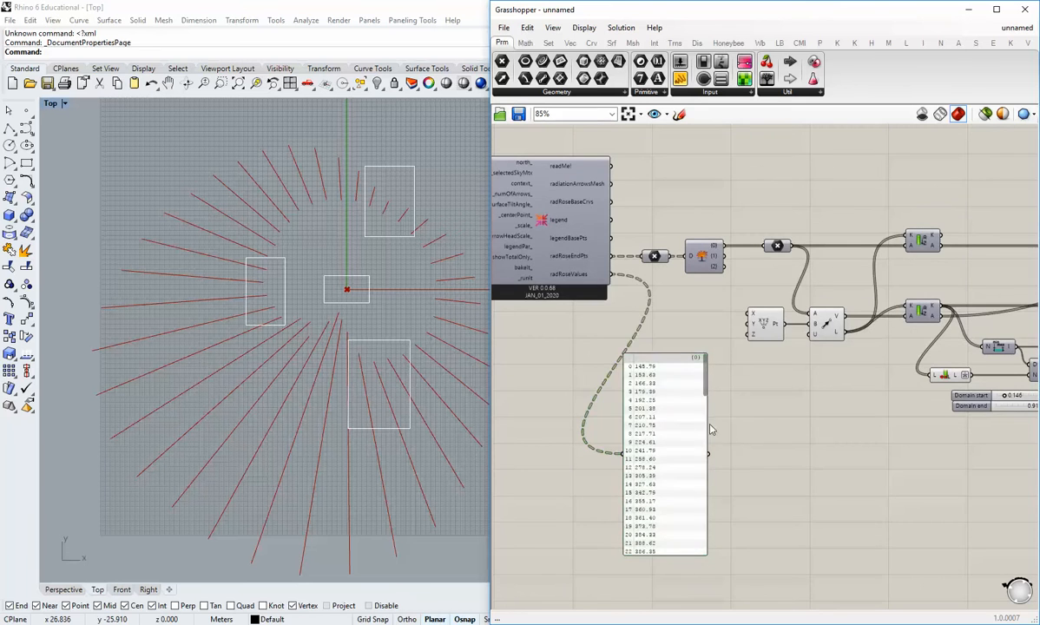
# Move the radRoseValues panel slightly lower on the canvas, below the radiation rose component
pyautogui.scroll(2, 660, 250)
pyautogui.click(646, 260)
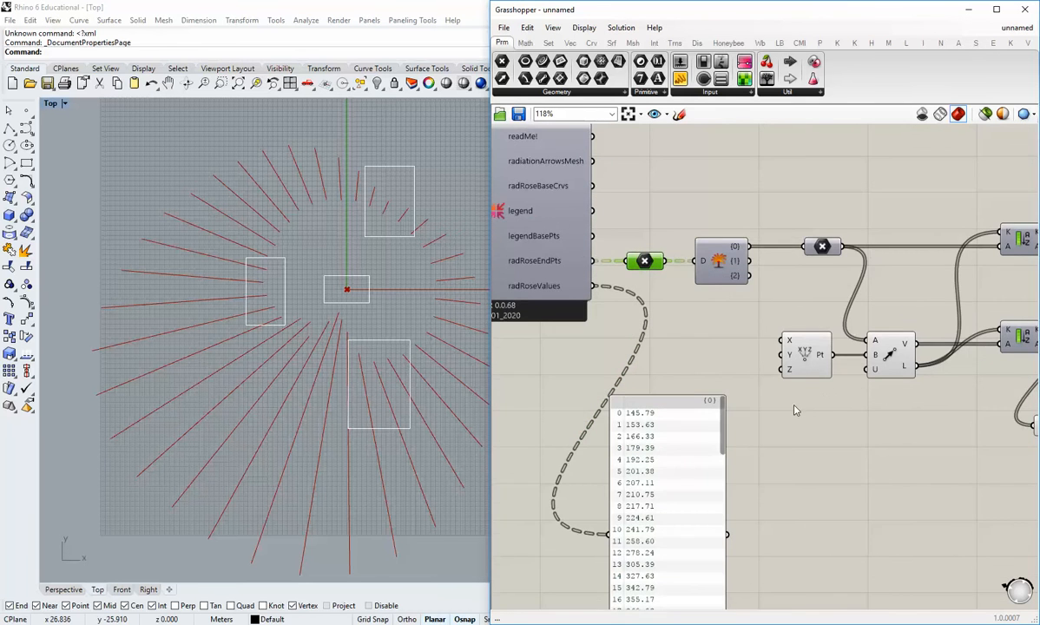
pyautogui.scroll(-1, 795, 410)
pyautogui.moveTo(772, 470); pyautogui.dragTo(708, 314, button='right')
pyautogui.moveTo(629, 373); pyautogui.dragTo(645, 425)
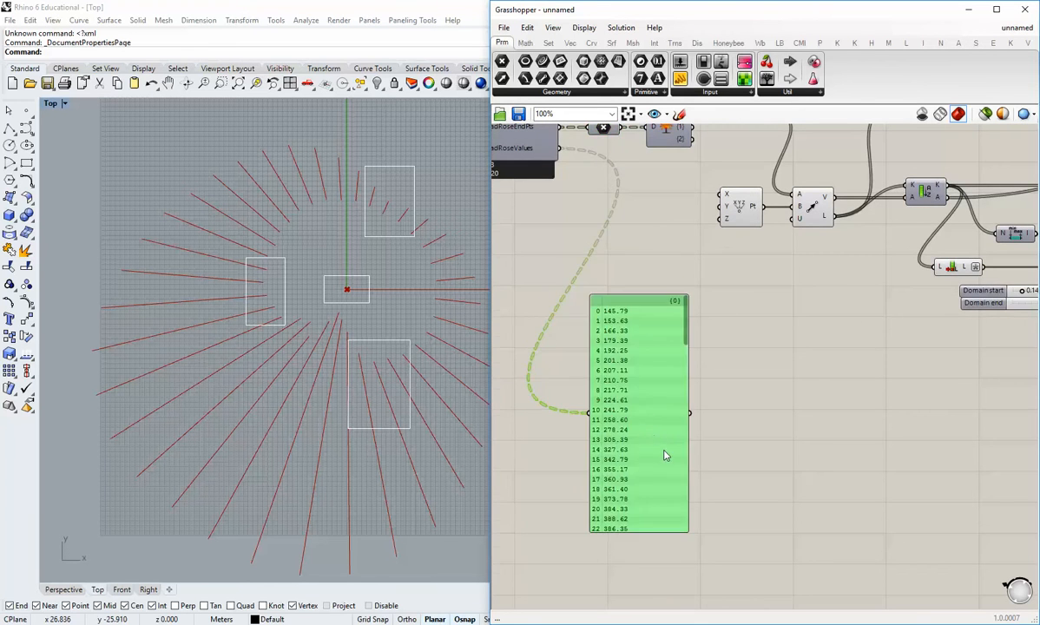
pyautogui.scroll(-2, 665, 455)
pyautogui.click(770, 448)
# Add a Bounds component before the gradient and connect the Multiplication result to its N input
pyautogui.scroll(2, 571, 236)
pyautogui.scroll(-3, 892, 414)
pyautogui.moveTo(892, 414); pyautogui.dragTo(514, 400, button='right')
pyautogui.scroll(2, 781, 393)
pyautogui.moveTo(803, 389); pyautogui.dragTo(757, 410, button='right')
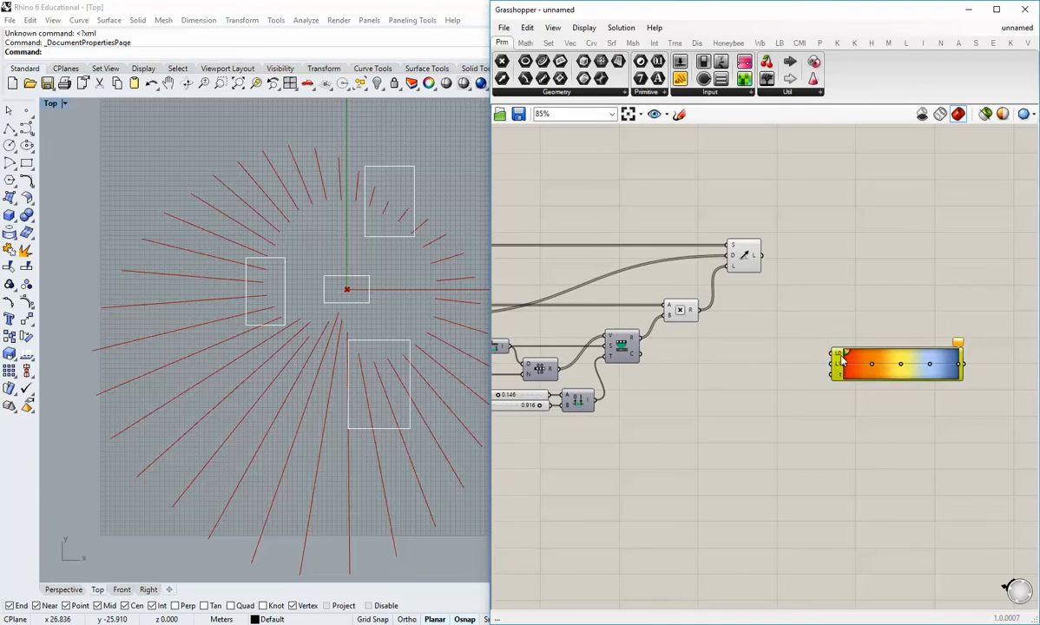
pyautogui.moveTo(634, 359); pyautogui.dragTo(653, 363, button='right')
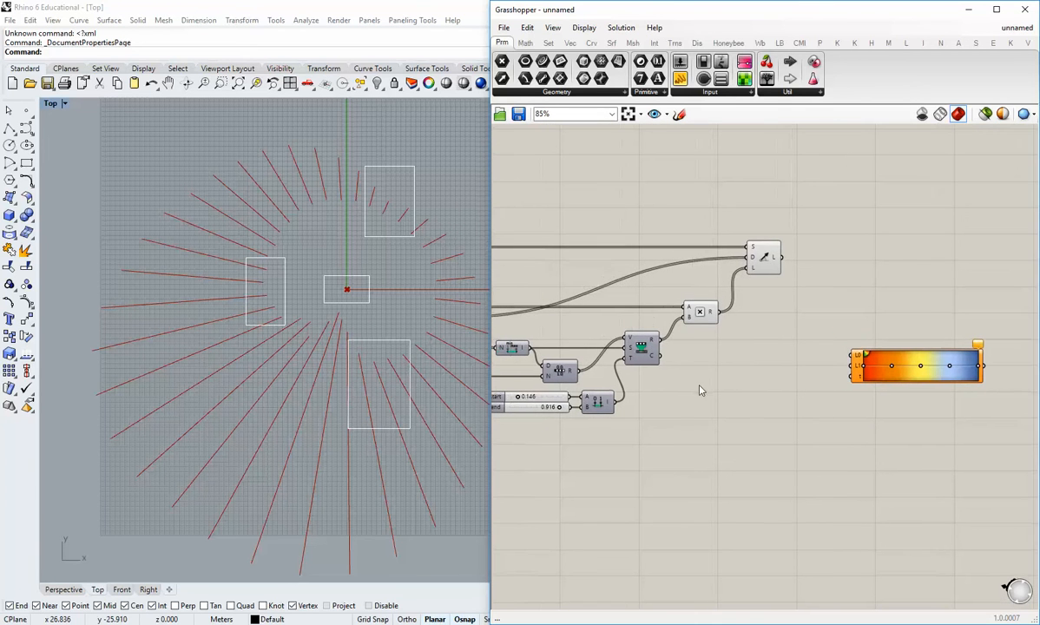
pyautogui.click(525, 43)
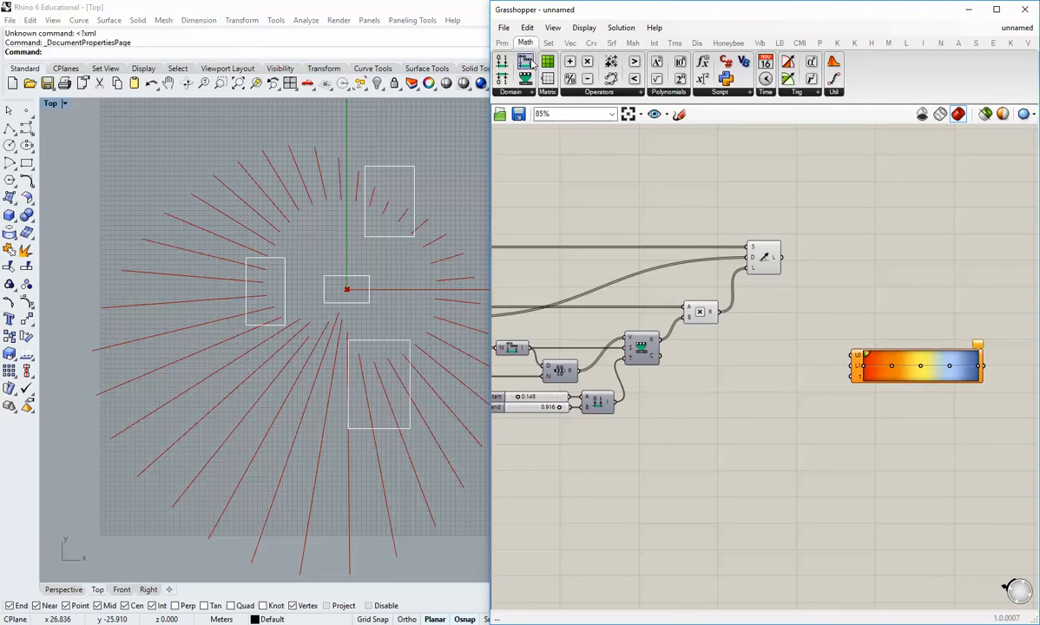
pyautogui.moveTo(532, 64); pyautogui.dragTo(761, 356)
pyautogui.moveTo(718, 311); pyautogui.dragTo(752, 357)
pyautogui.click(758, 361)
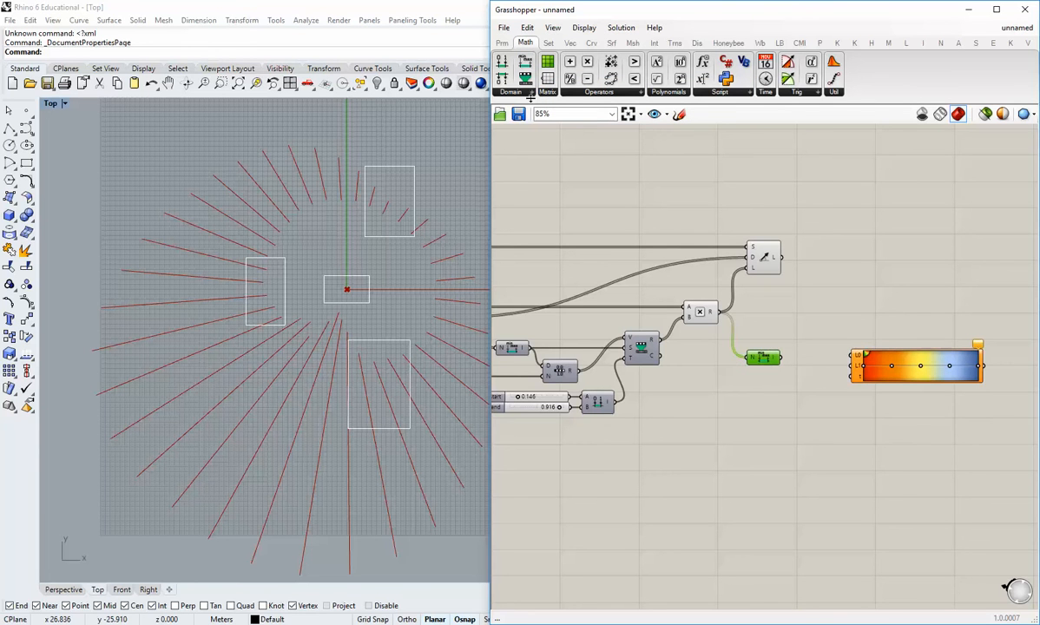
# Add a Deconstruct Domain component between Bounds and the gradient, and connect the Bounds domain to it
pyautogui.moveTo(502, 79); pyautogui.dragTo(806, 363)
pyautogui.click(631, 266)
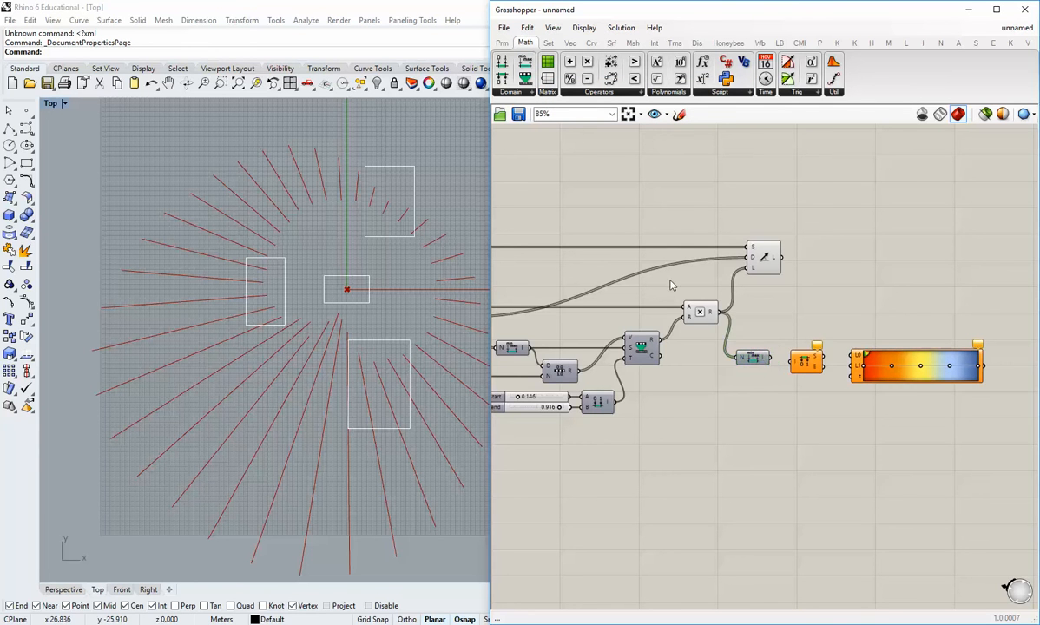
pyautogui.scroll(2, 811, 345)
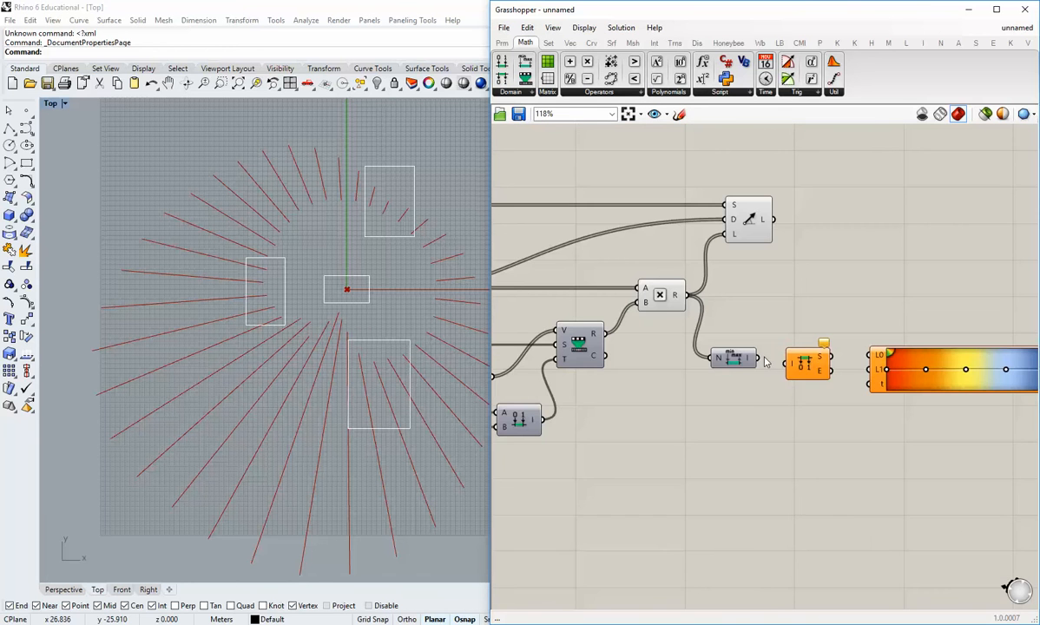
pyautogui.moveTo(761, 358); pyautogui.dragTo(803, 363)
pyautogui.click(833, 403)
# Connect the domain's S and E outputs to the gradient's L0 and L1 inputs, and align the Bounds component with its neighbours
pyautogui.moveTo(835, 402); pyautogui.dragTo(779, 395, button='right')
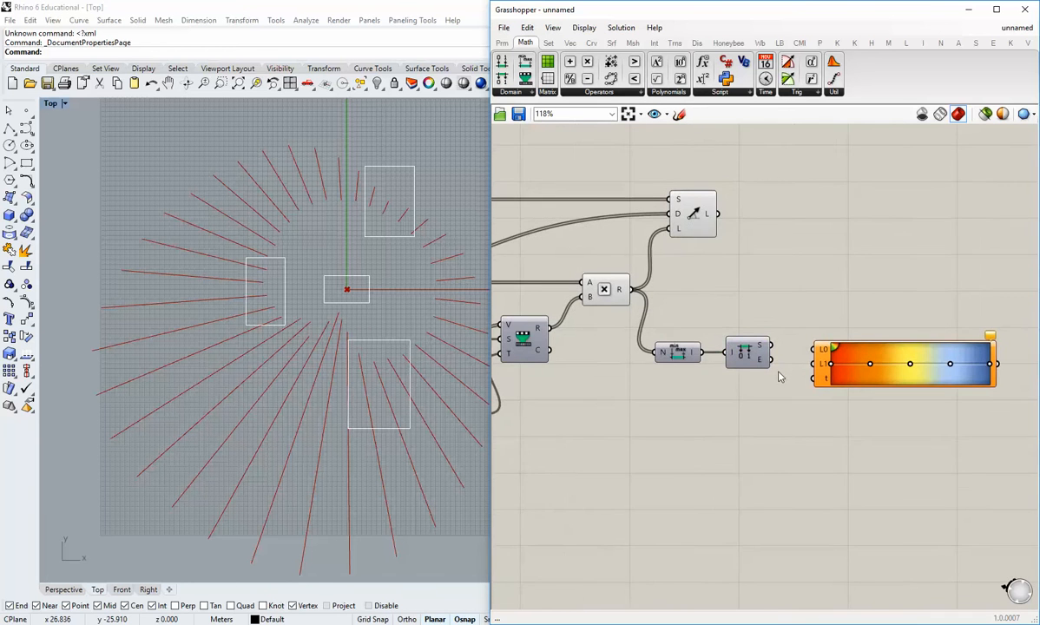
pyautogui.scroll(1, 779, 372)
pyautogui.moveTo(771, 342); pyautogui.dragTo(758, 361)
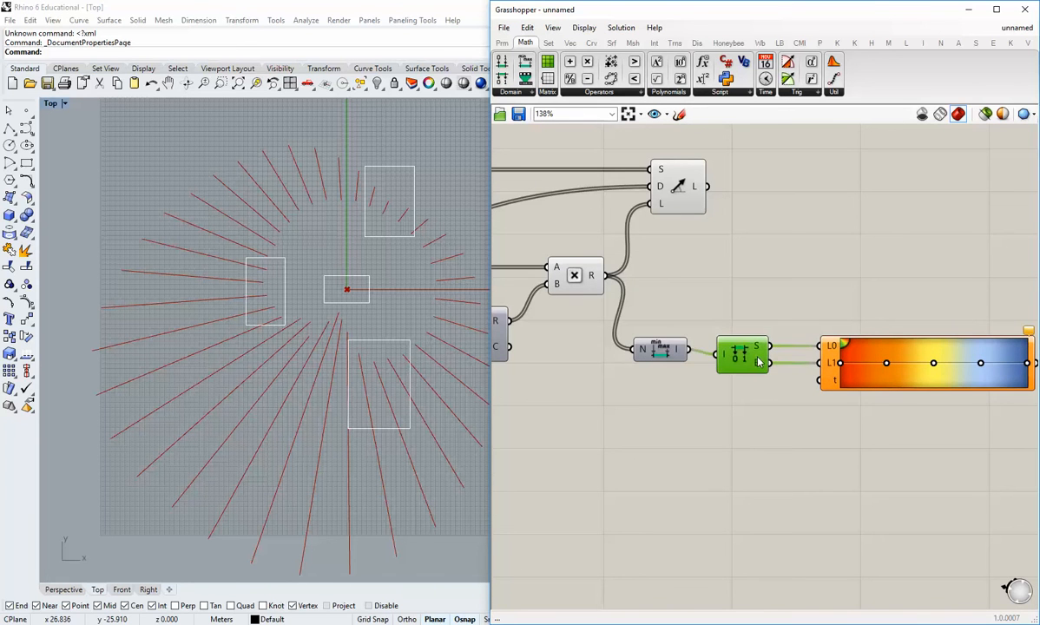
pyautogui.moveTo(661, 354); pyautogui.dragTo(669, 359)
pyautogui.click(726, 402)
pyautogui.moveTo(781, 423); pyautogui.dragTo(761, 418, button='right')
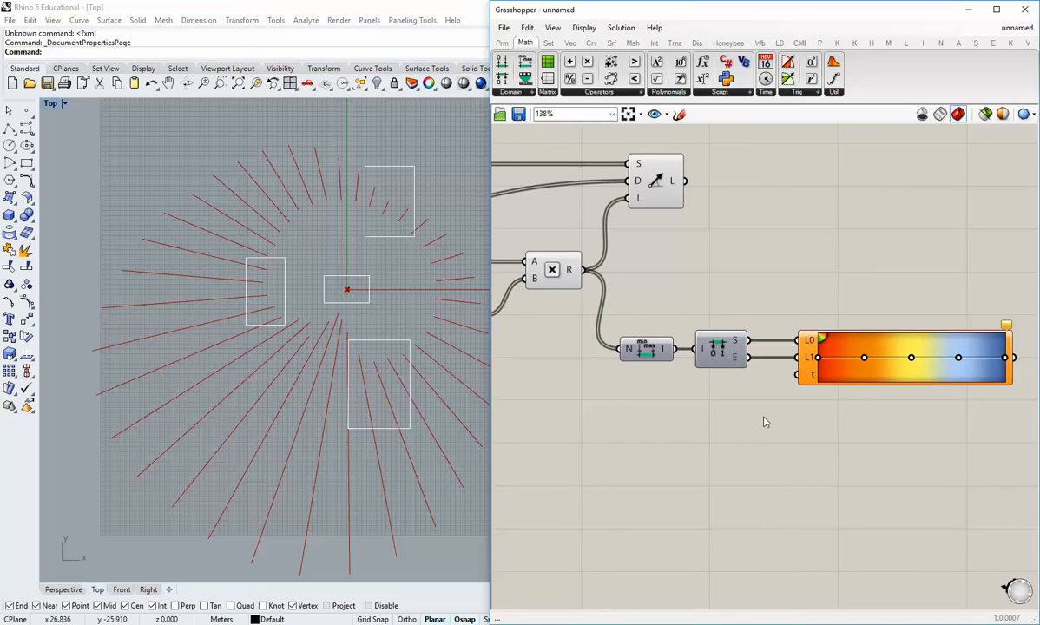
# Connect the Multiplication result to the gradient's t input and tidy the spacing of Bounds, Deconstruct Domain and the gradient
pyautogui.moveTo(587, 270); pyautogui.dragTo(798, 375)
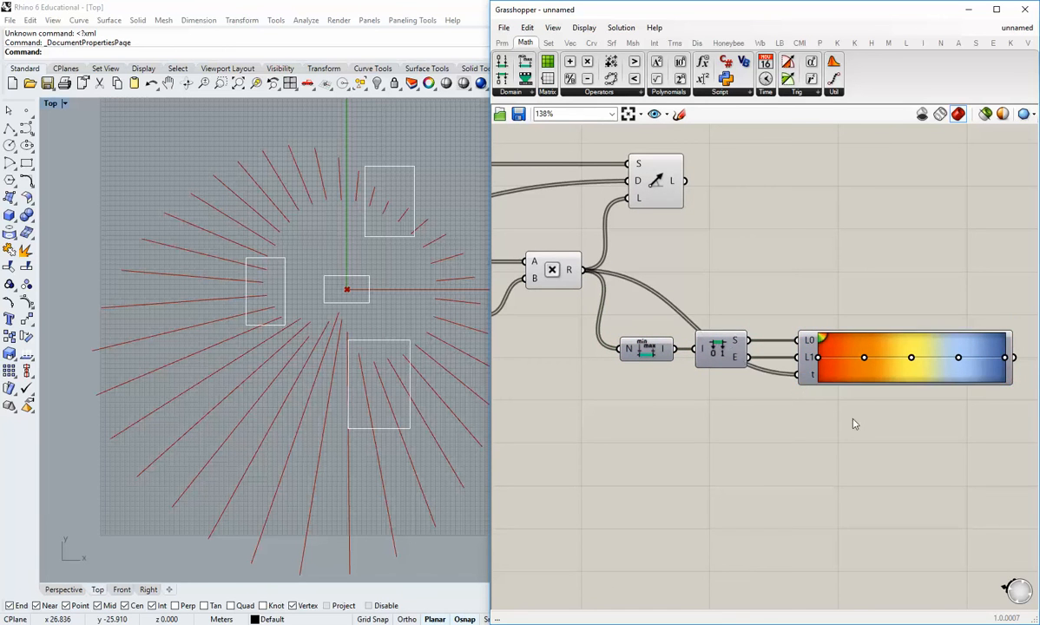
pyautogui.scroll(-1, 827, 425)
pyautogui.moveTo(885, 392); pyautogui.dragTo(871, 389)
pyautogui.moveTo(684, 396); pyautogui.dragTo(550, 348)
pyautogui.click(689, 427)
pyautogui.moveTo(631, 366); pyautogui.dragTo(702, 366)
pyautogui.click(721, 425)
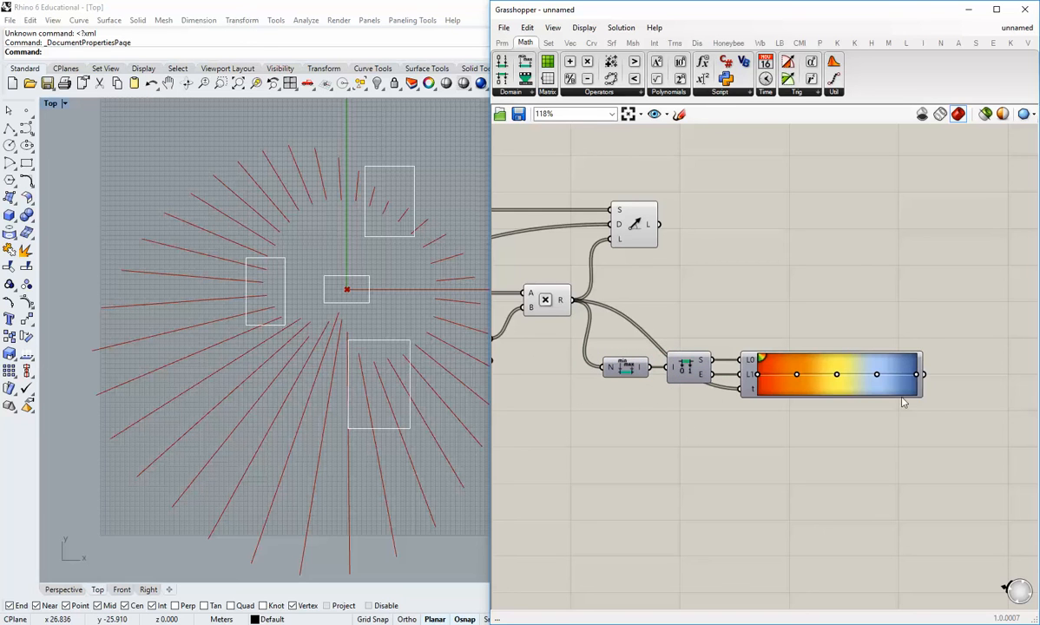
# Add a Custom Preview component beyond the gradient and connect the Line output to its G input
pyautogui.moveTo(926, 405); pyautogui.dragTo(881, 415, button='right')
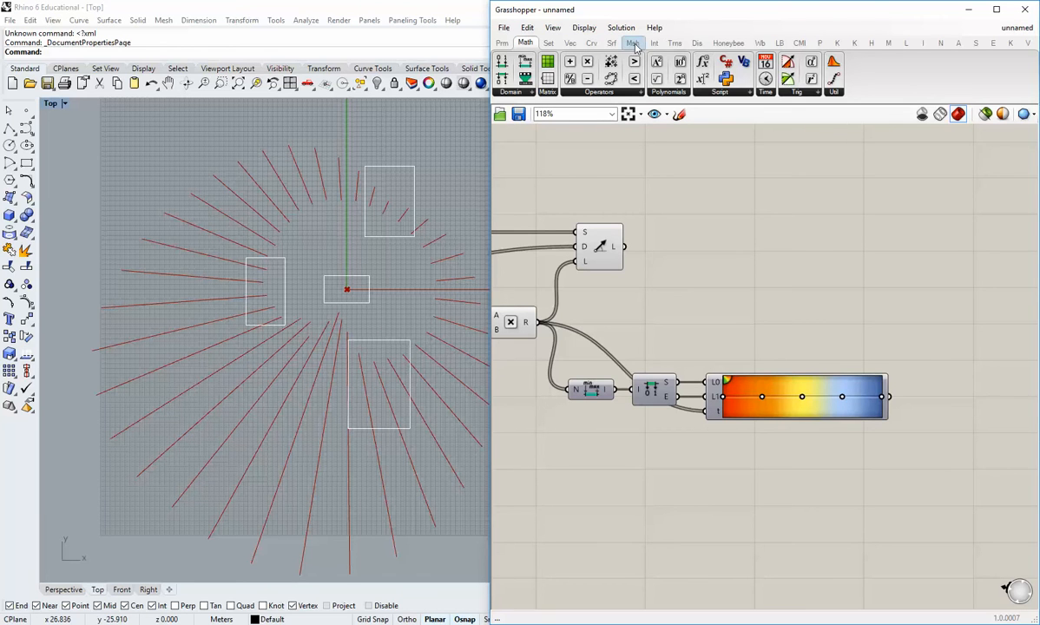
pyautogui.click(697, 43)
pyautogui.moveTo(767, 79); pyautogui.dragTo(955, 345)
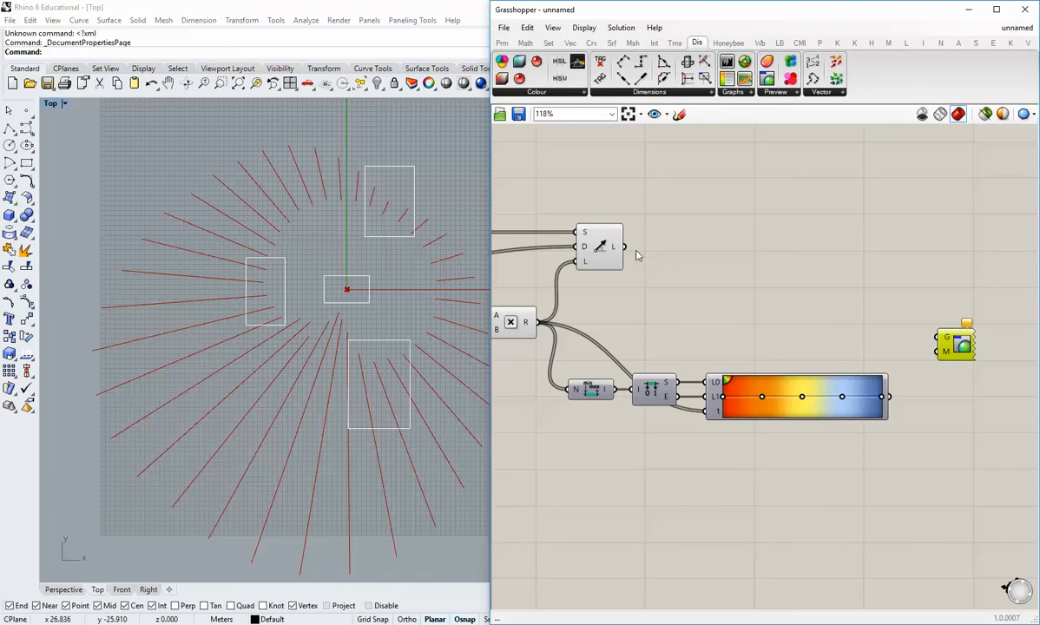
pyautogui.moveTo(625, 247); pyautogui.dragTo(938, 337)
# Turn off the Line component's preview and connect the gradient output to the Custom Preview's M input
pyautogui.rightClick(594, 246)
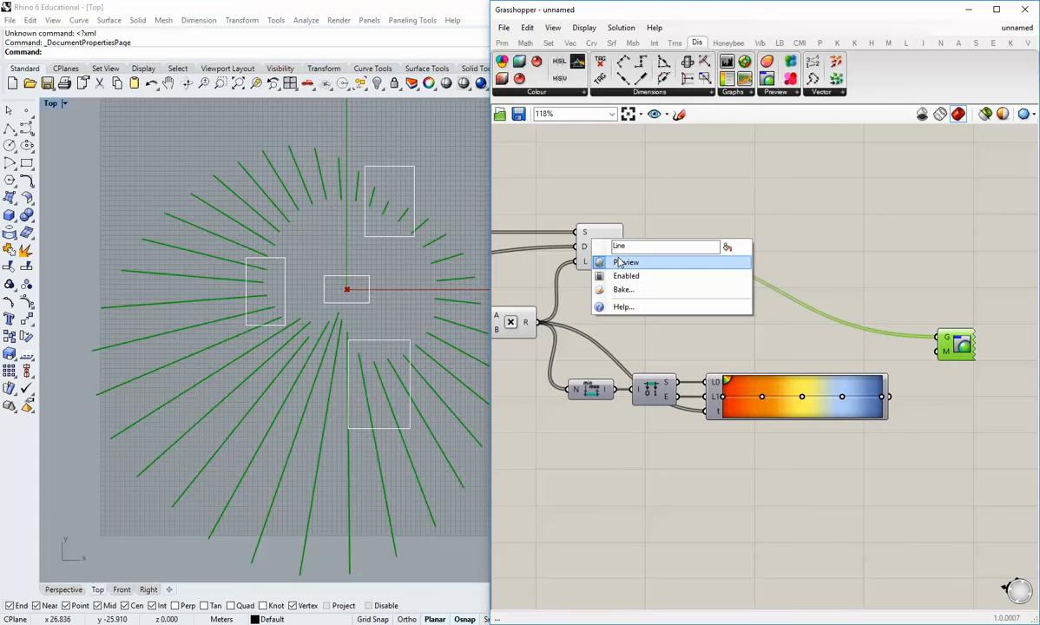
pyautogui.click(628, 262)
pyautogui.moveTo(894, 396); pyautogui.dragTo(964, 260)
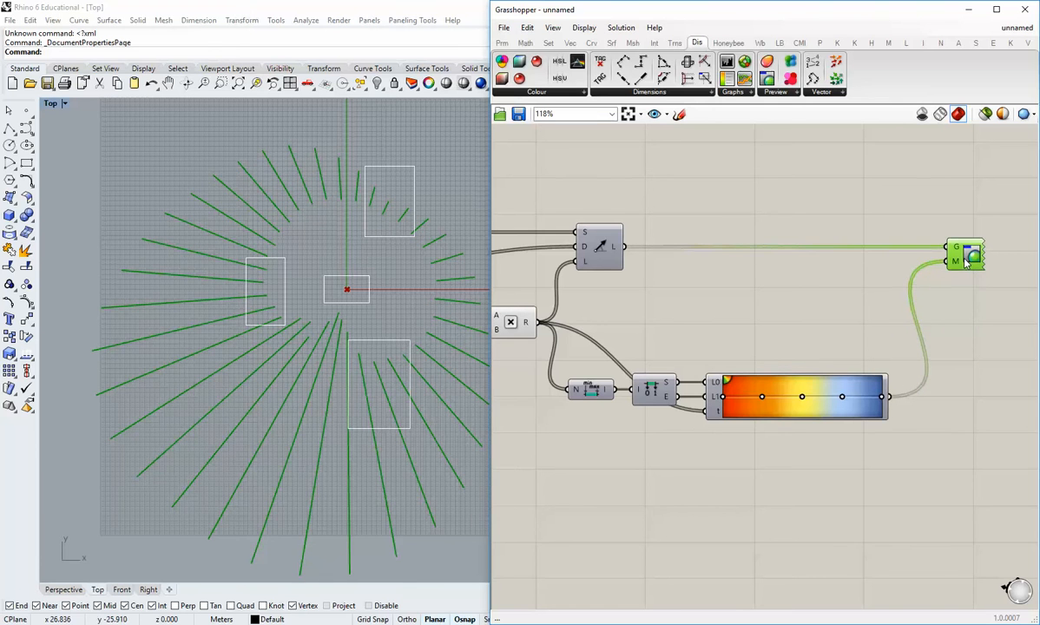
pyautogui.click(958, 302)
# Swap the gradient limits by connecting the domain's E output to L0 and its S output to L1
pyautogui.moveTo(279, 377); pyautogui.dragTo(299, 371, button='right')
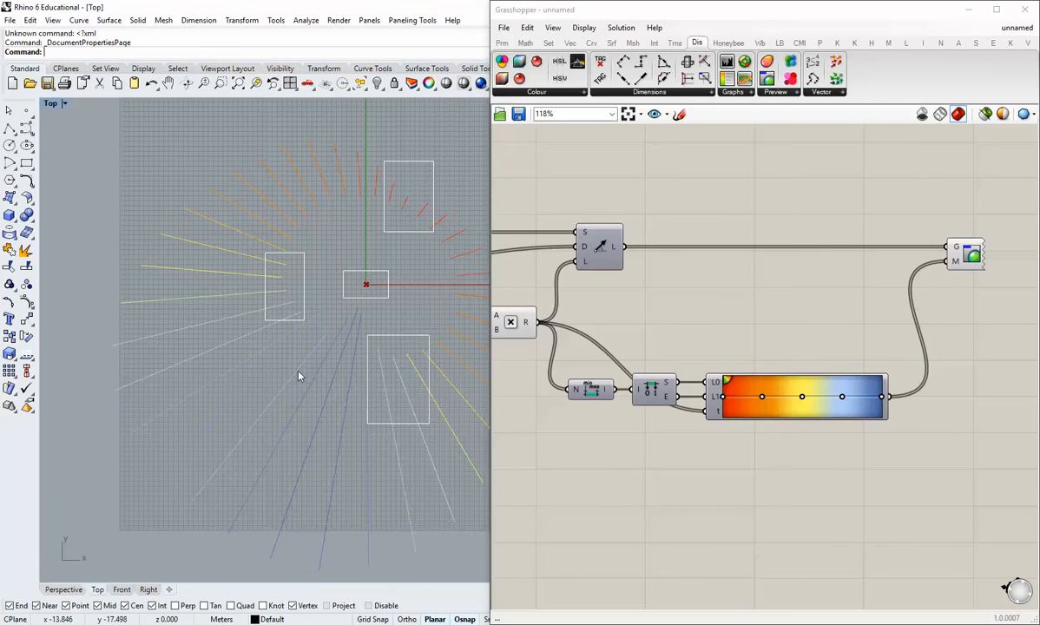
pyautogui.scroll(2, 327, 364)
pyautogui.scroll(2, 560, 382)
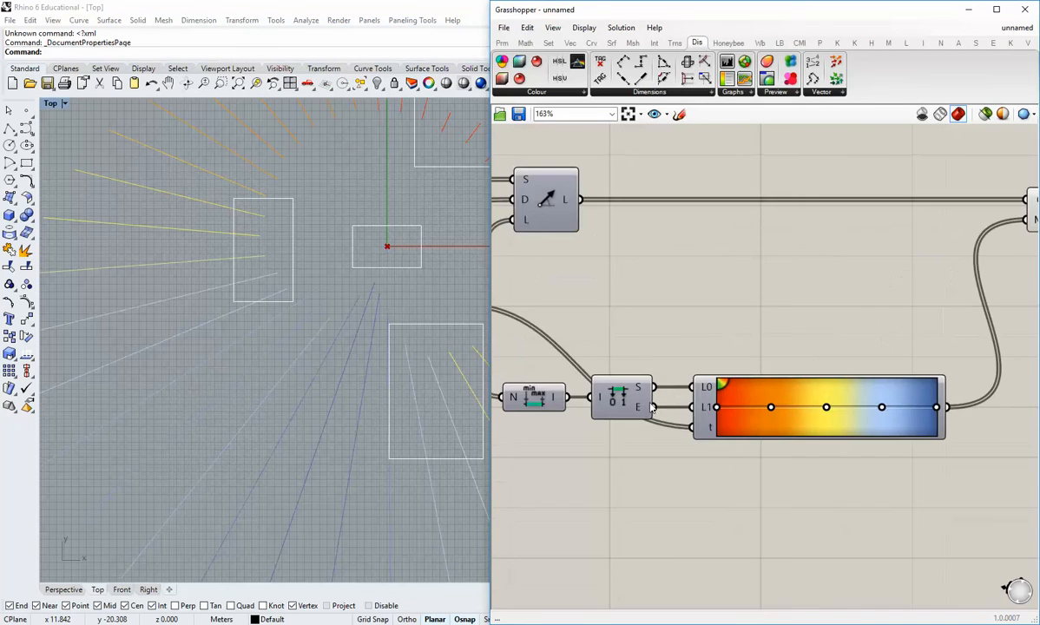
pyautogui.moveTo(684, 380); pyautogui.dragTo(688, 410)
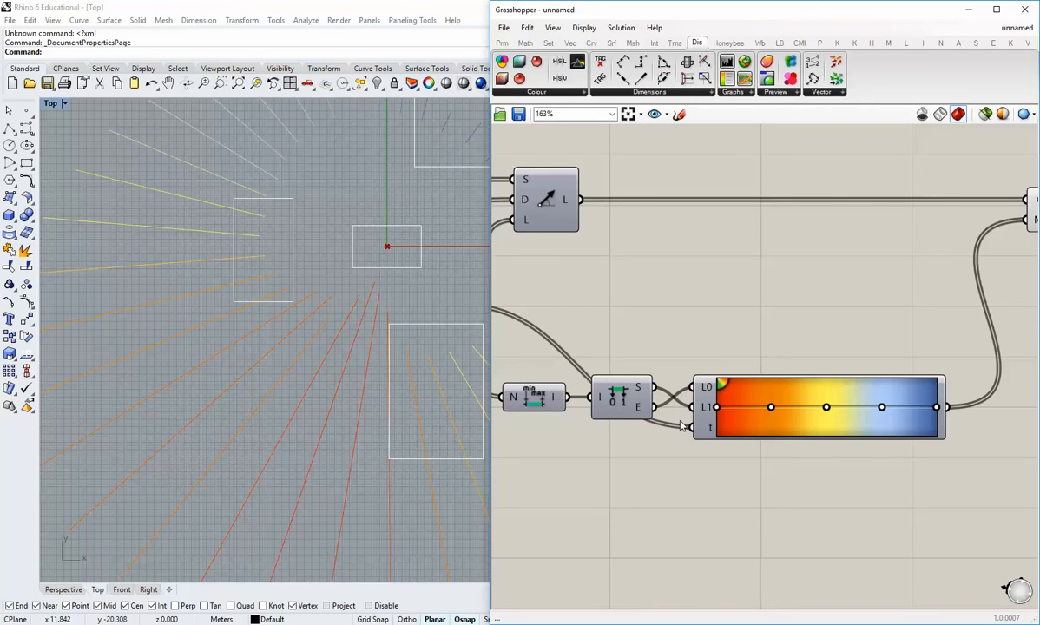
# Examine the gradient colours of the radial lines around the centre point in the Top viewport
pyautogui.moveTo(352, 441); pyautogui.dragTo(300, 437, button='right')
pyautogui.scroll(-4, 300, 438)
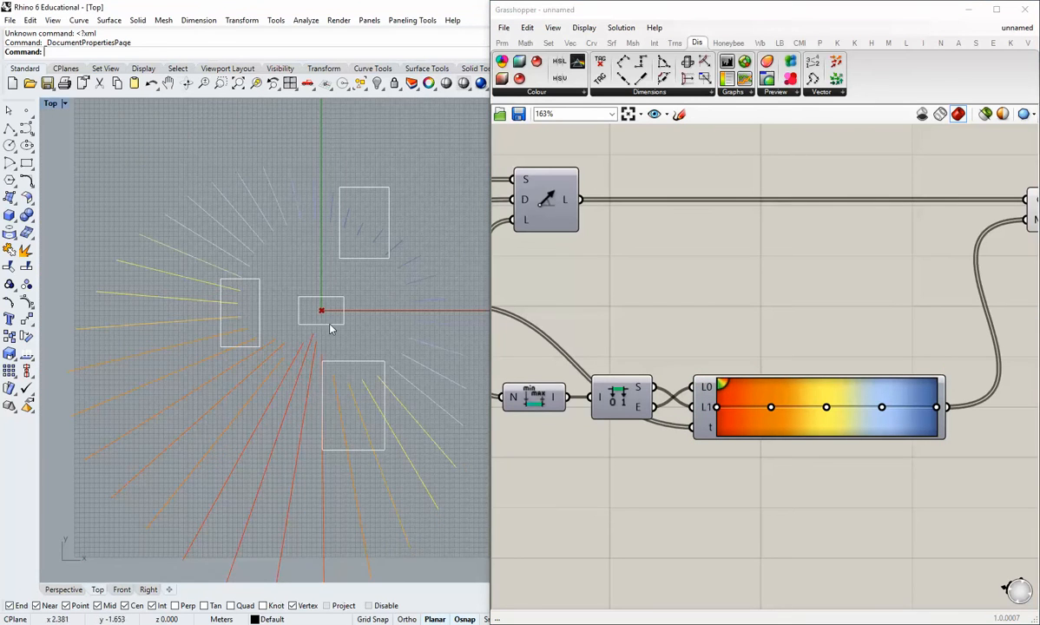
pyautogui.moveTo(330, 329); pyautogui.dragTo(336, 312, button='right')
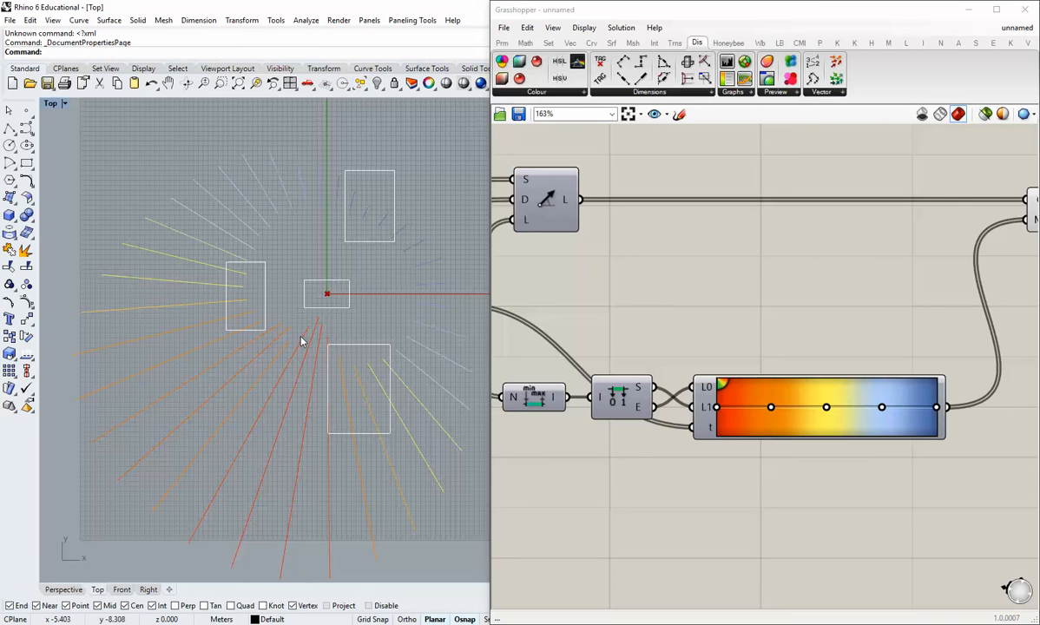
pyautogui.moveTo(290, 449); pyautogui.dragTo(293, 440, button='right')
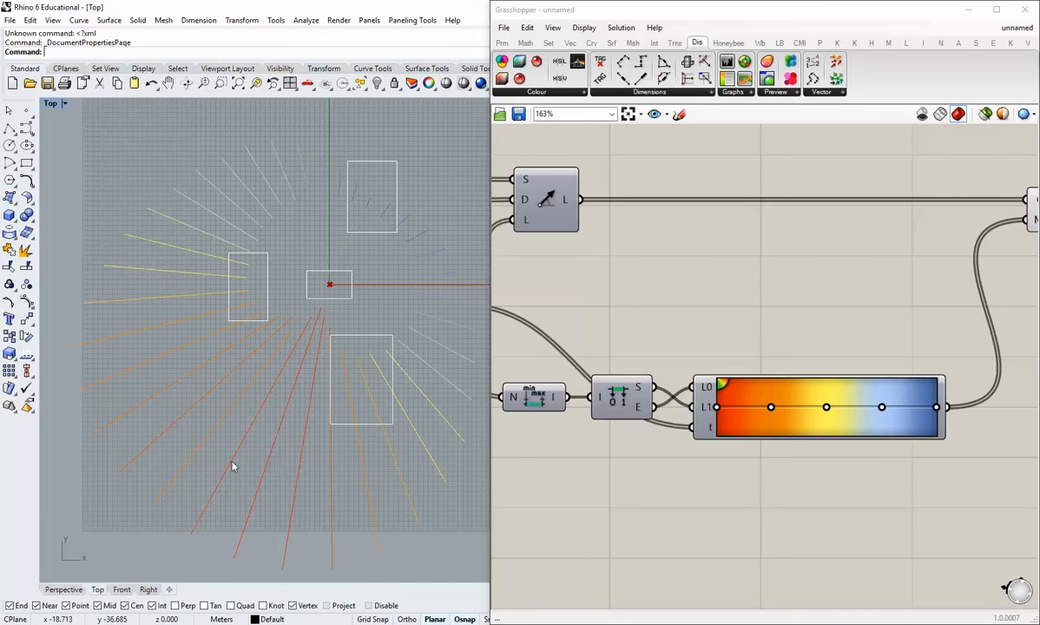
pyautogui.moveTo(326, 324); pyautogui.dragTo(275, 363, button='right')
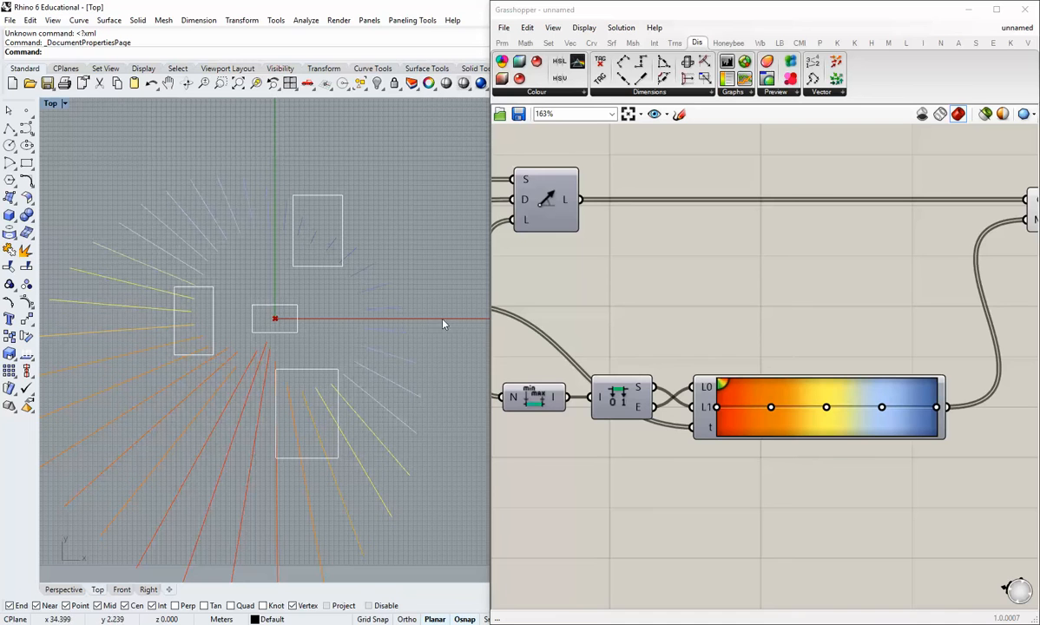
# Move the Custom Preview component closer to the gradient and turn off its preview
pyautogui.scroll(-1, 621, 449)
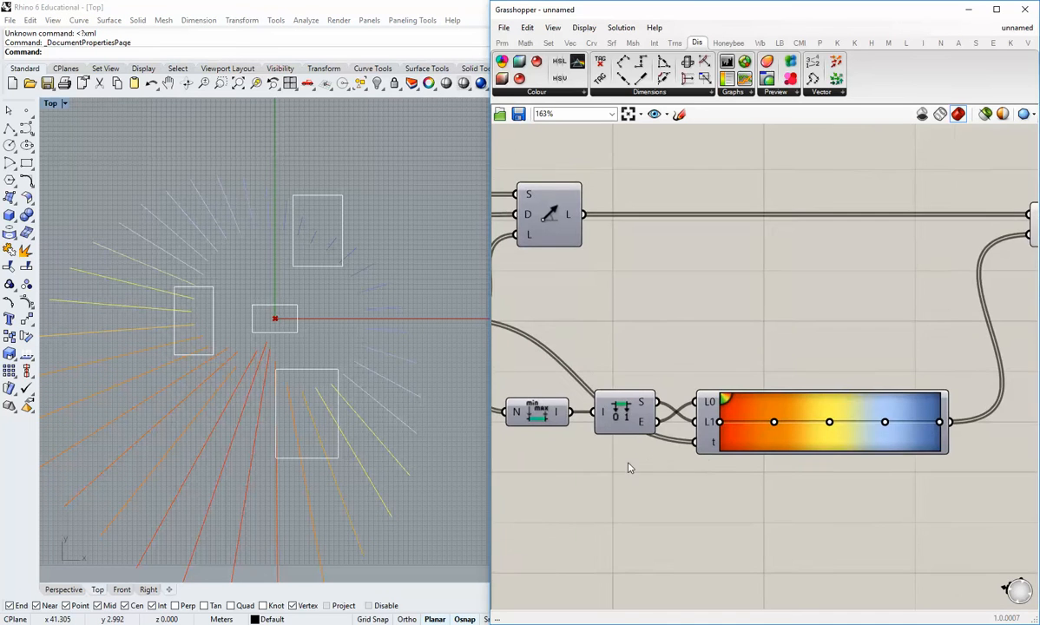
pyautogui.scroll(-2, 662, 470)
pyautogui.moveTo(885, 270); pyautogui.dragTo(875, 270)
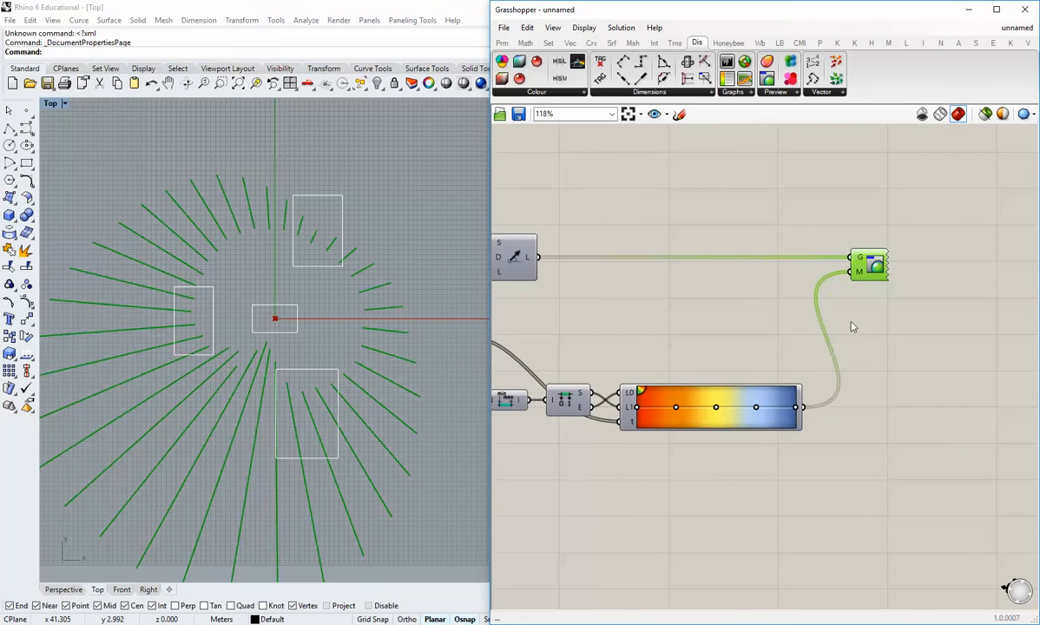
pyautogui.click(847, 321)
pyautogui.rightClick(877, 272)
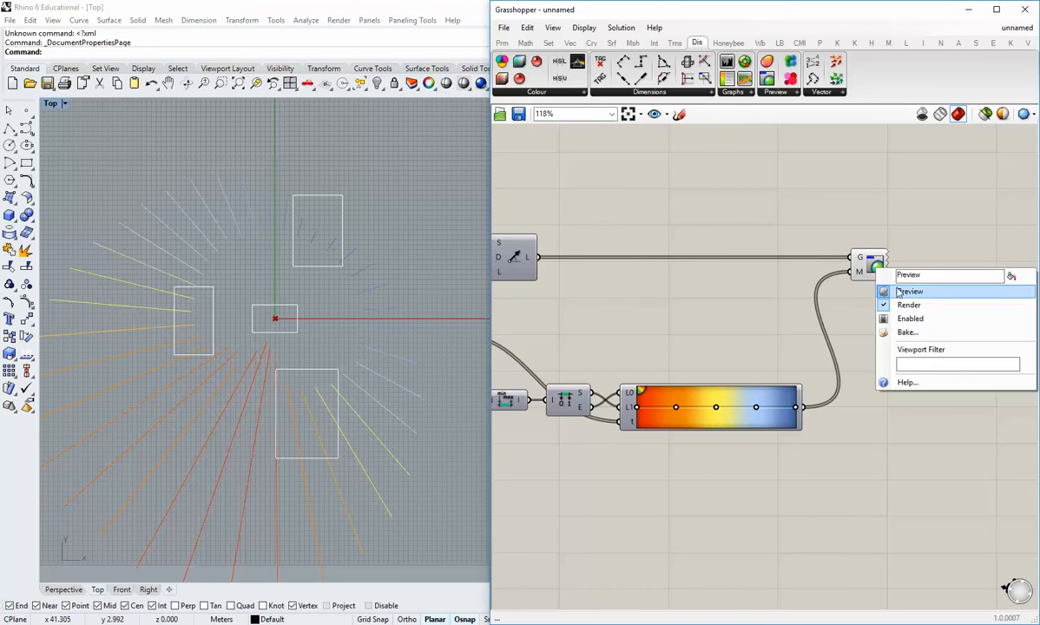
pyautogui.click(903, 285)
# Add a Custom Preview Lineweights component below the Custom Preview and connect the Line output to its G input
pyautogui.click(869, 45)
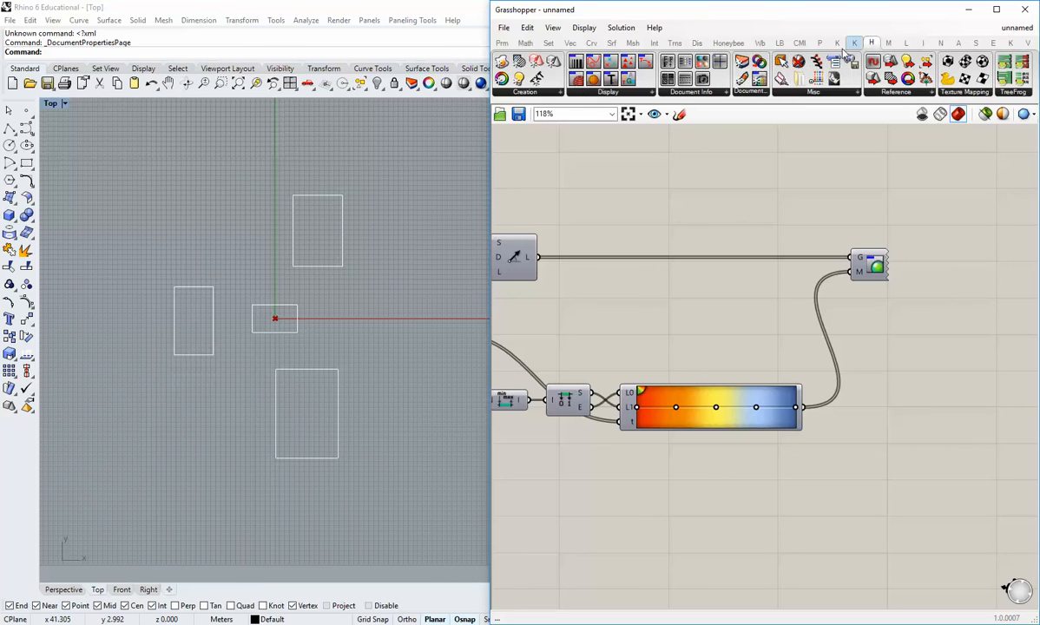
pyautogui.moveTo(871, 345); pyautogui.dragTo(908, 356)
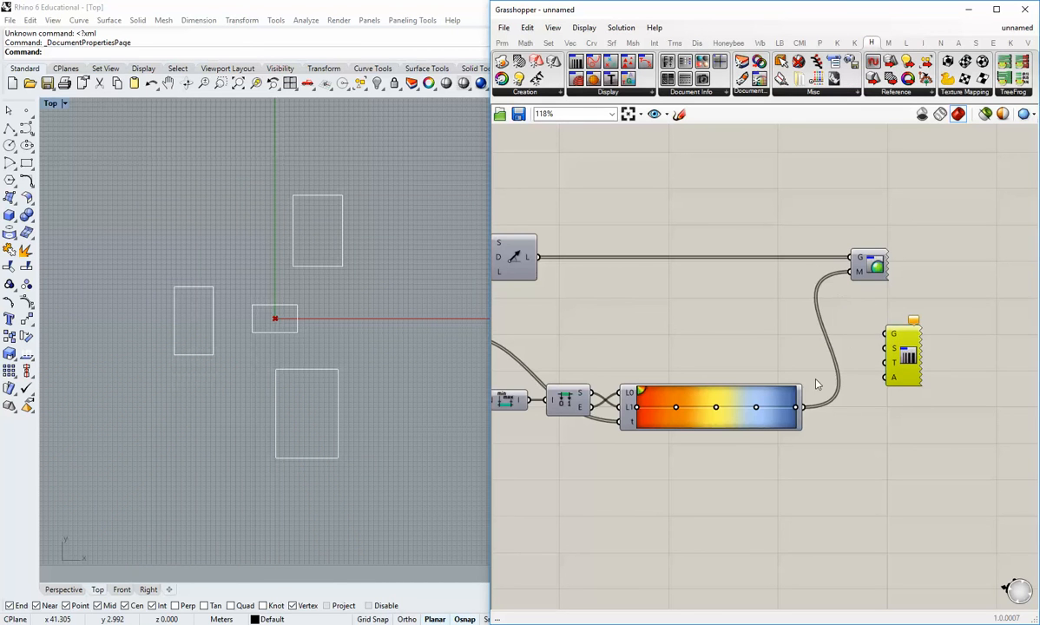
pyautogui.moveTo(800, 408); pyautogui.dragTo(855, 338)
pyautogui.moveTo(556, 266); pyautogui.dragTo(583, 256, button='right')
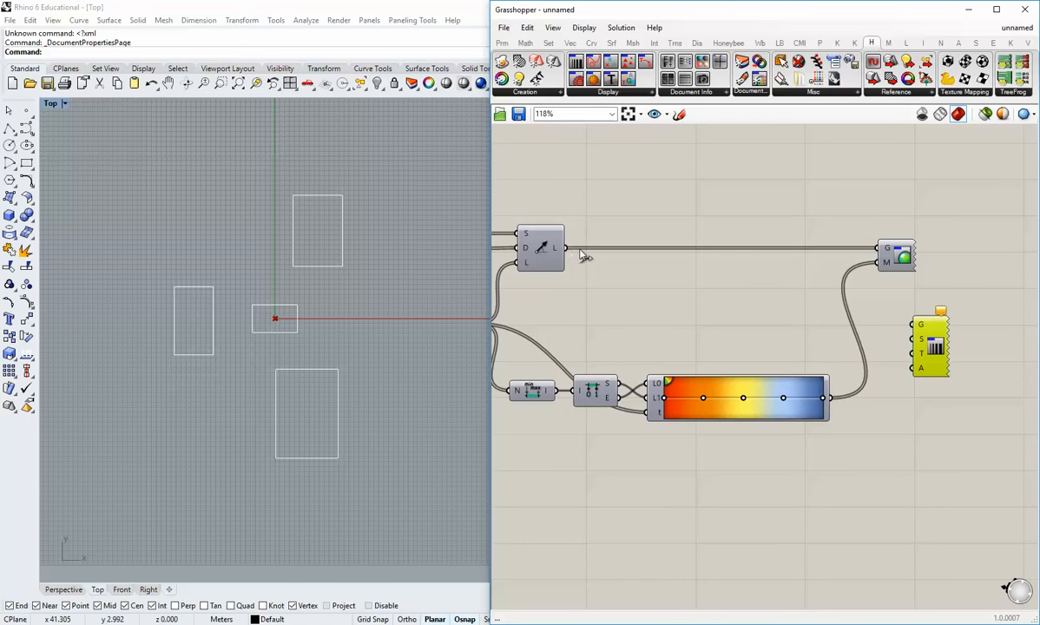
pyautogui.moveTo(567, 248); pyautogui.dragTo(914, 326)
# Shift the Custom Preview Lineweights component slightly and connect the gradient output to its S input
pyautogui.moveTo(908, 334); pyautogui.dragTo(871, 343, button='right')
pyautogui.moveTo(897, 355); pyautogui.dragTo(926, 348)
pyautogui.click(858, 401)
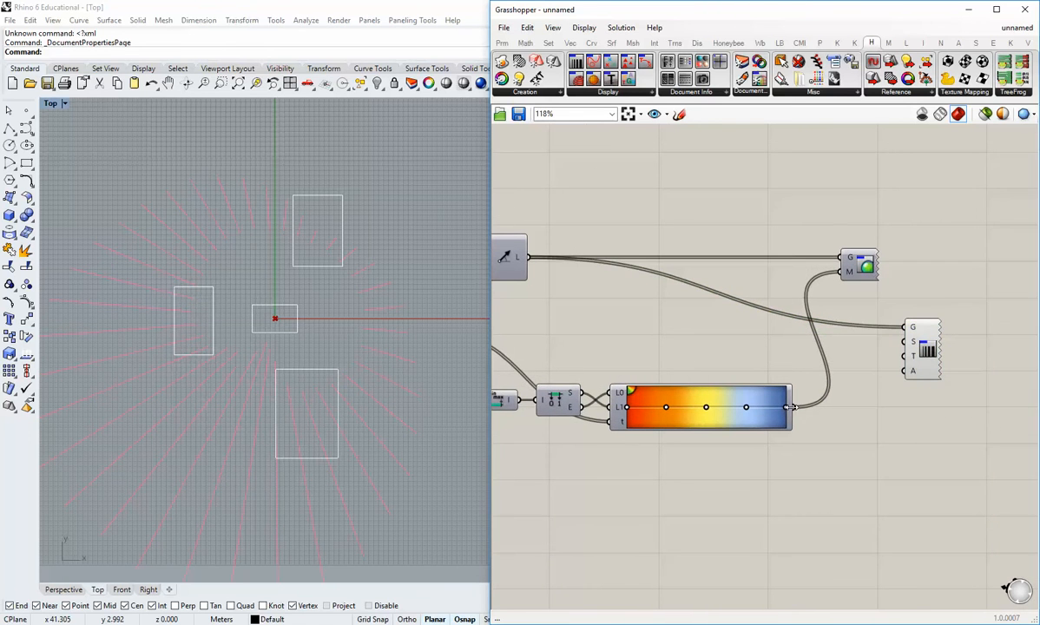
pyautogui.moveTo(800, 415); pyautogui.dragTo(908, 356)
pyautogui.moveTo(851, 284); pyautogui.dragTo(860, 320, button='right')
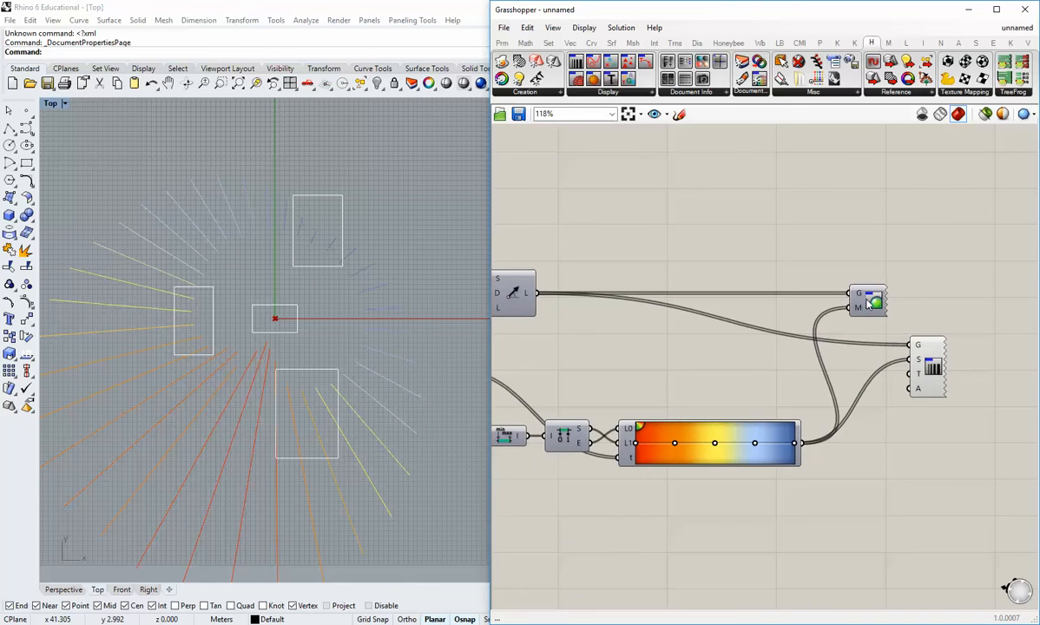
# Move the Custom Preview beside the gradient and bring the Custom Preview Lineweights component level with the Line output
pyautogui.moveTo(869, 301); pyautogui.dragTo(980, 441)
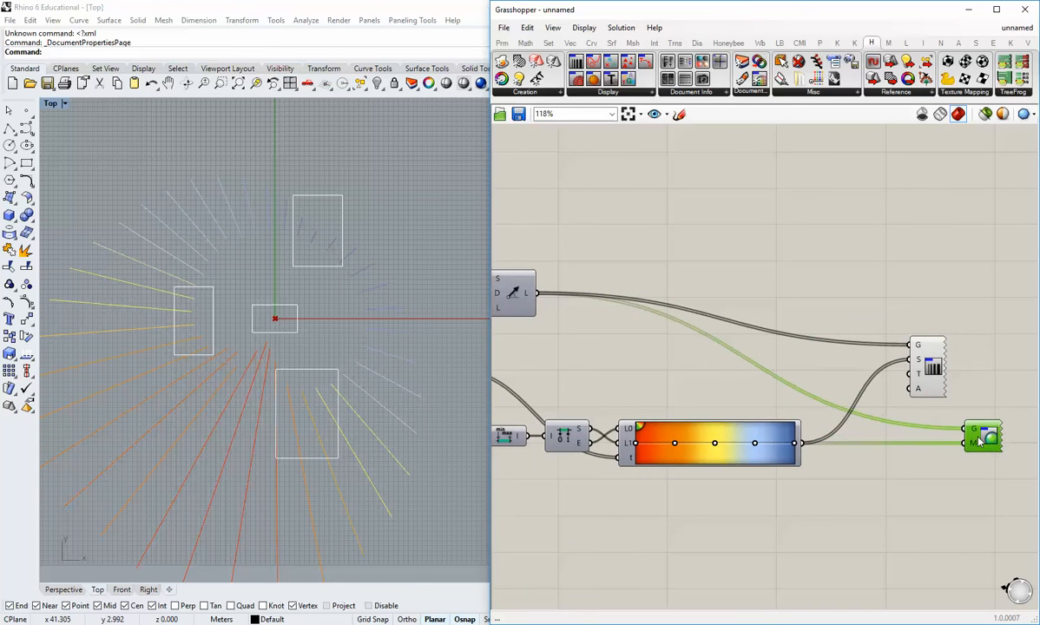
pyautogui.click(906, 424)
pyautogui.moveTo(931, 370); pyautogui.dragTo(944, 318)
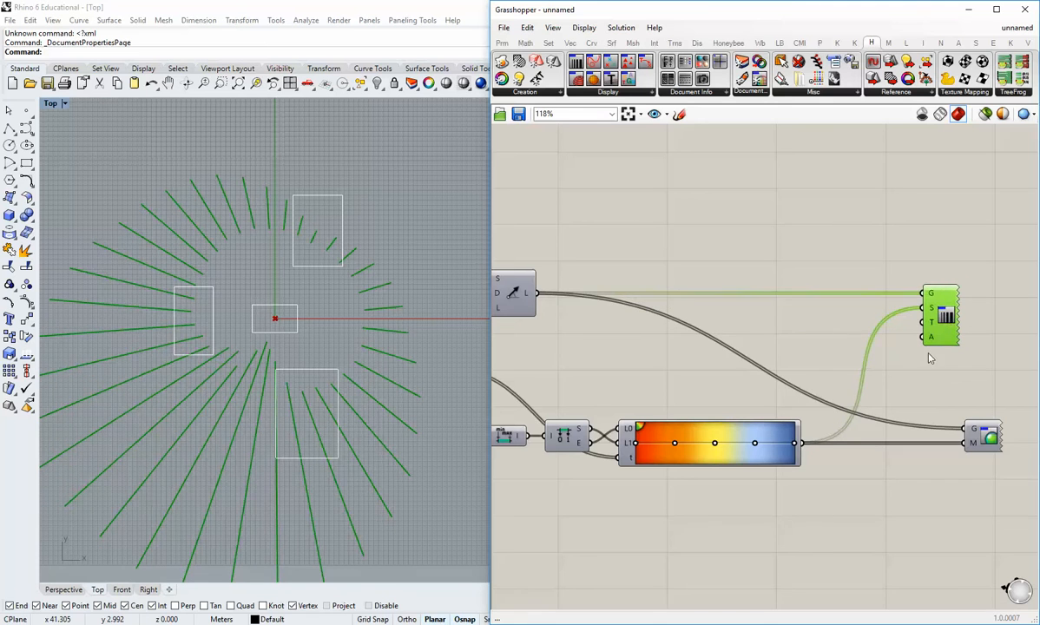
pyautogui.click(929, 358)
pyautogui.moveTo(904, 382); pyautogui.dragTo(955, 374, button='right')
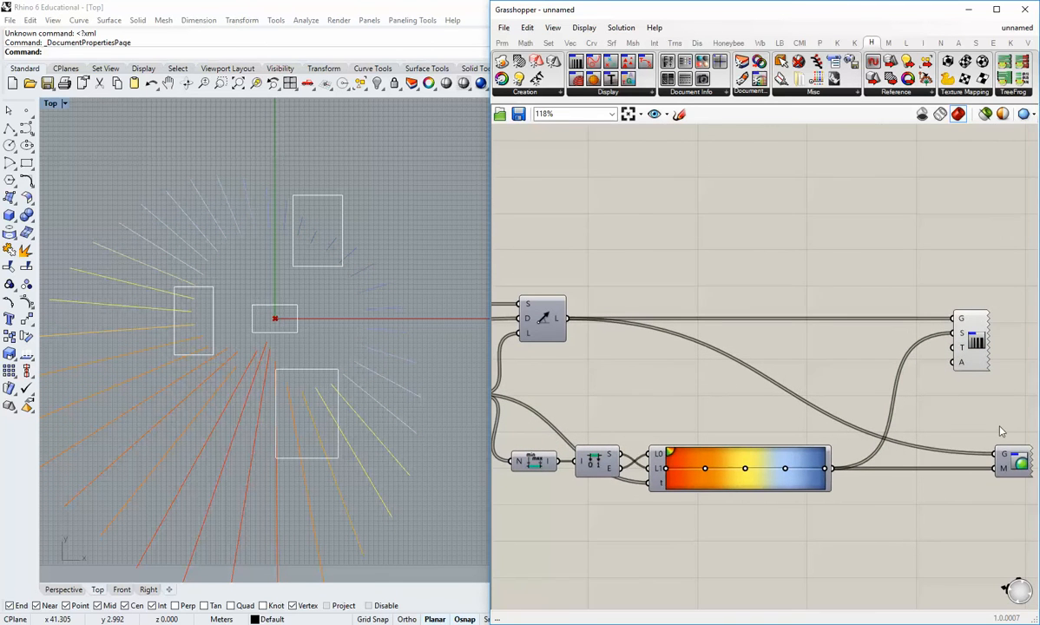
# Add Range and List Length components between the Line component and the previews, and connect the Line output to List Length's L input
pyautogui.moveTo(1001, 432); pyautogui.dragTo(984, 414, button='right')
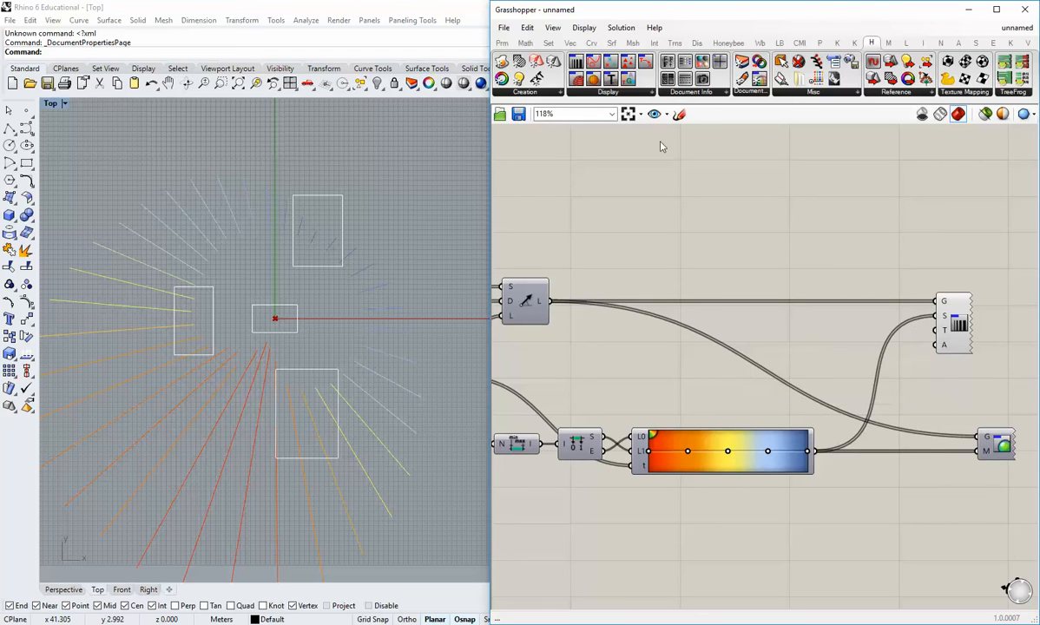
pyautogui.click(523, 43)
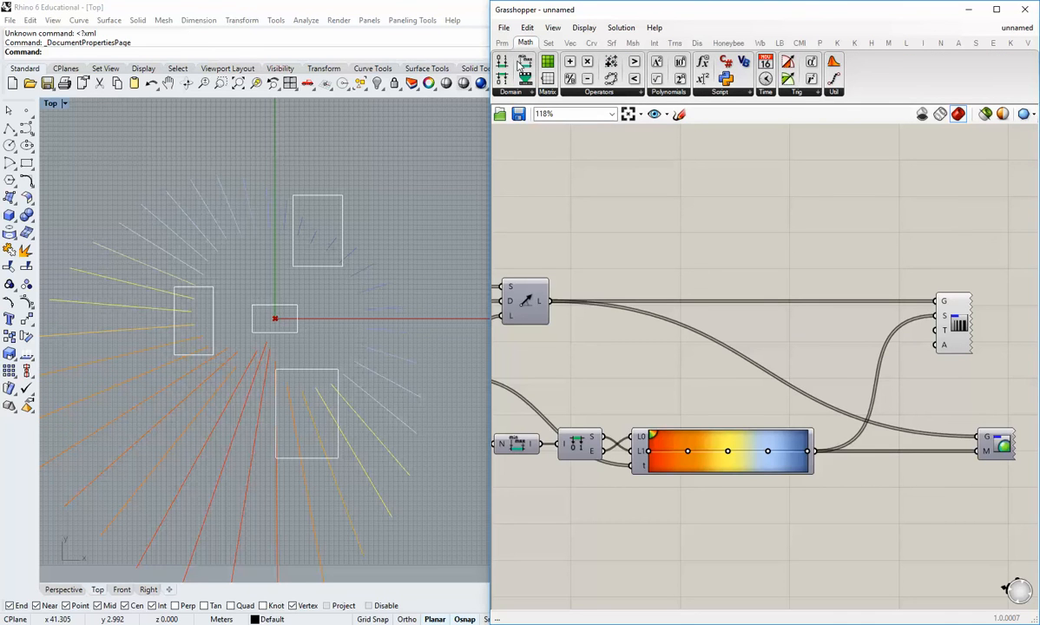
pyautogui.click(549, 43)
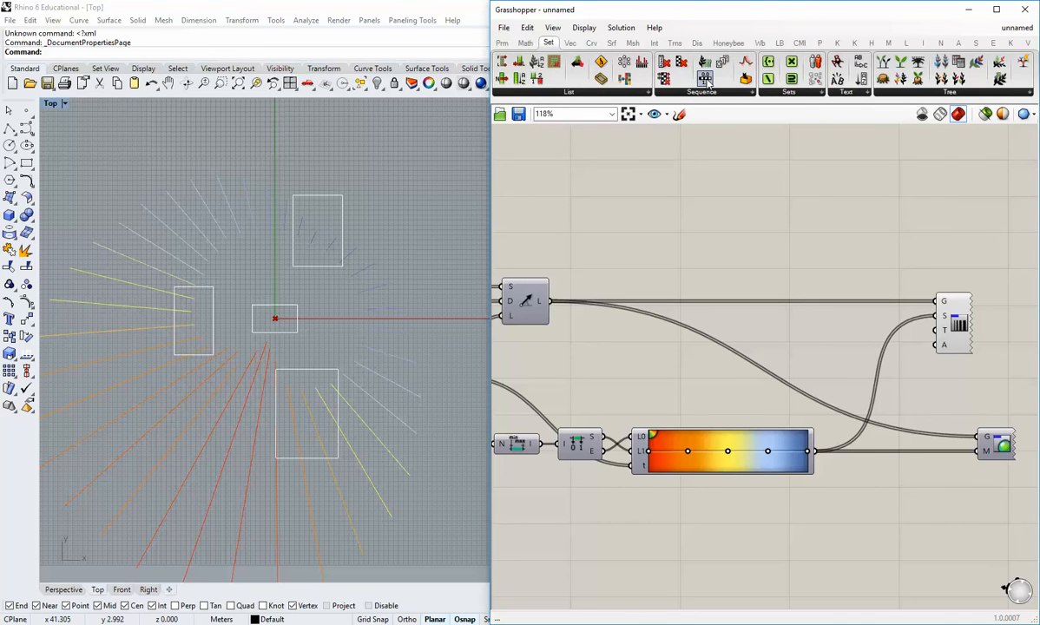
pyautogui.moveTo(705, 78); pyautogui.dragTo(797, 342)
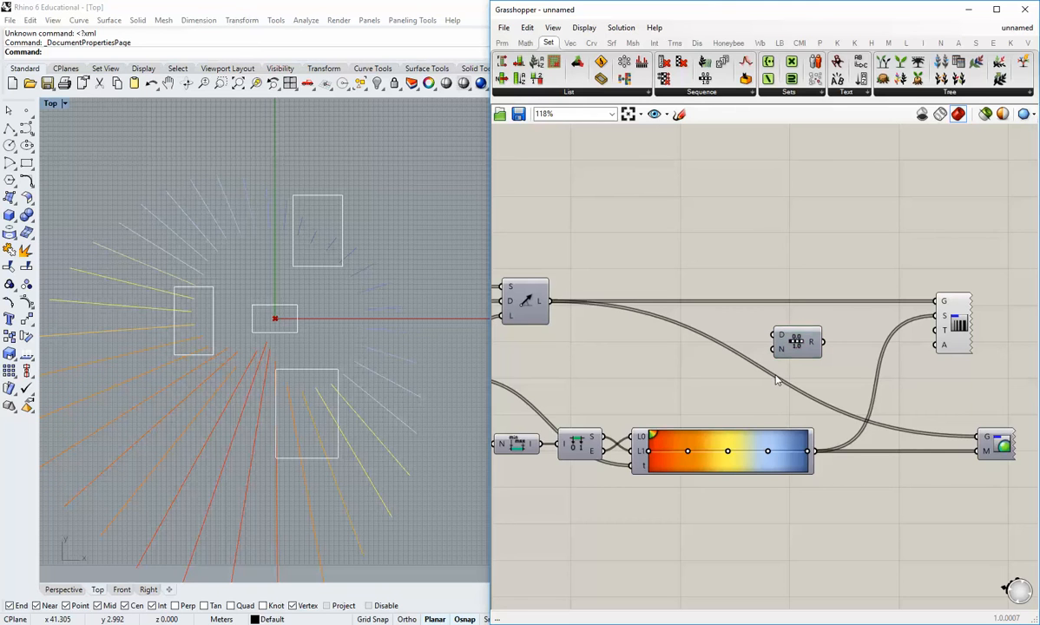
pyautogui.moveTo(502, 62); pyautogui.dragTo(725, 377)
pyautogui.moveTo(549, 302); pyautogui.dragTo(645, 369)
# Add a subtraction expression on x to List Length's output and connect that output to the Range's N input
pyautogui.rightClick(640, 361)
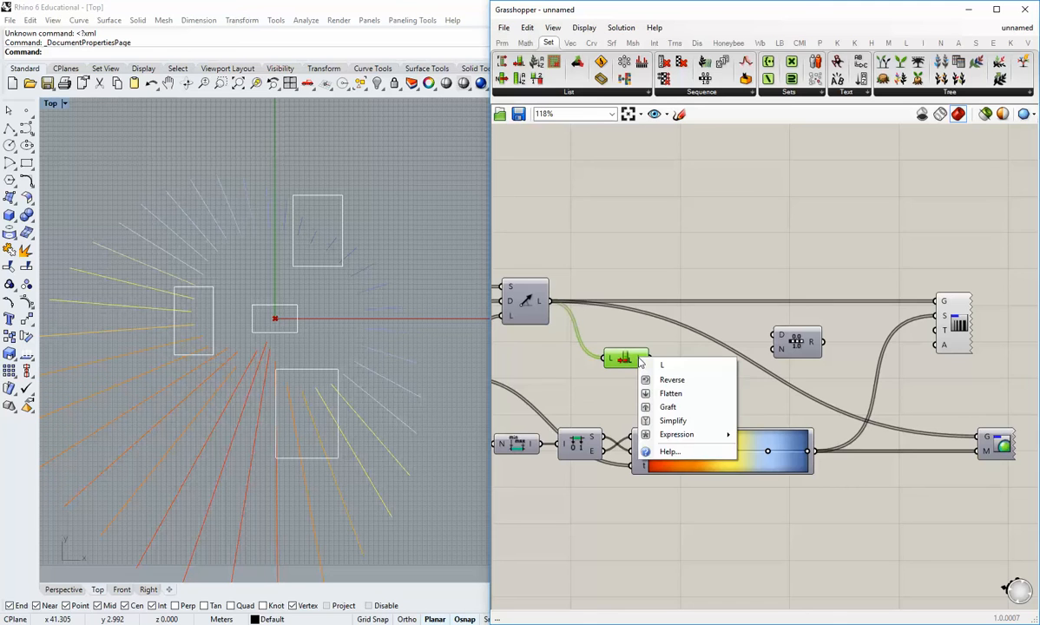
pyautogui.moveTo(691, 435)
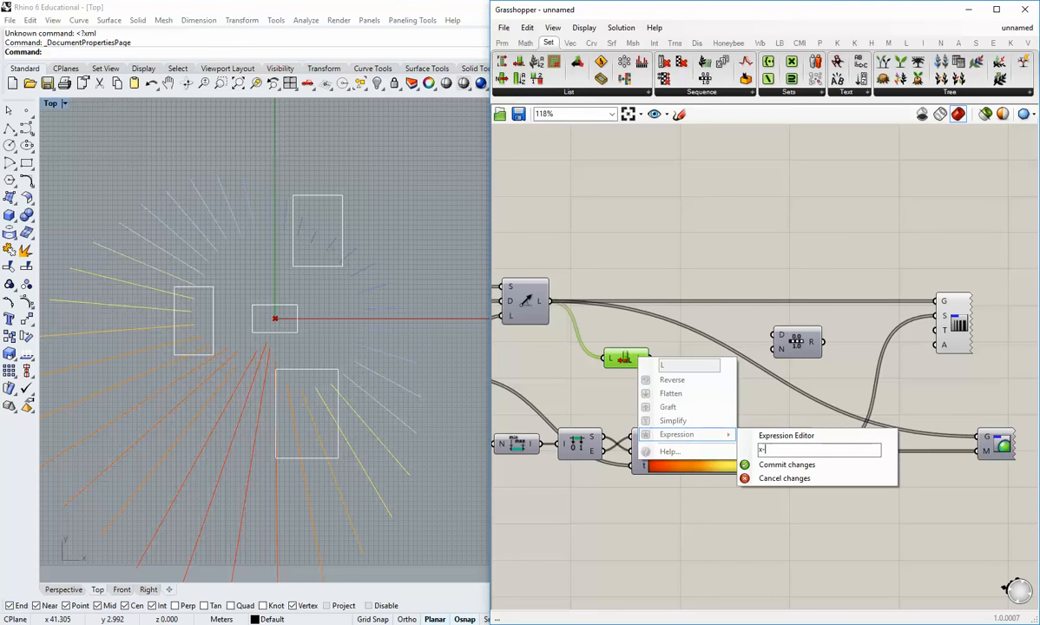
pyautogui.click(781, 465)
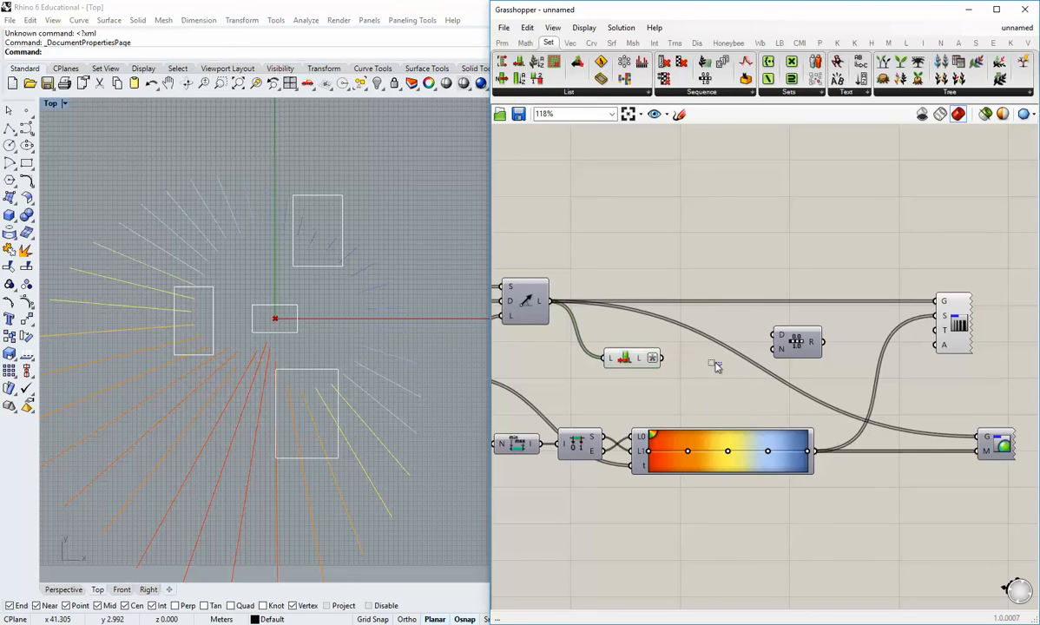
pyautogui.moveTo(662, 358)
pyautogui.mouseDown()
pyautogui.moveTo(773, 349)
pyautogui.moveTo(675, 355)
pyautogui.mouseUp()
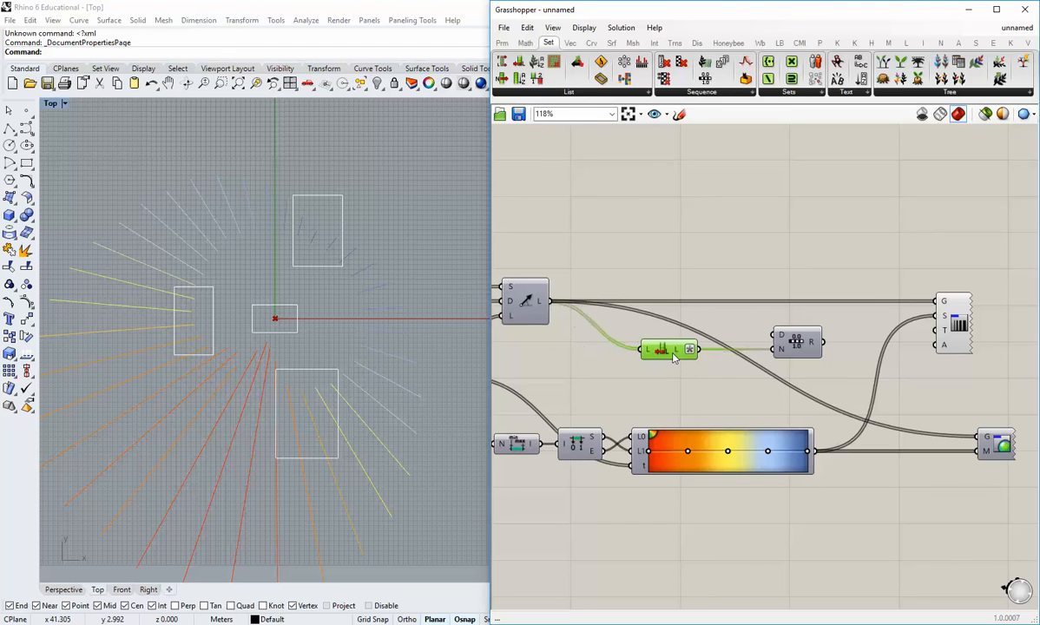
pyautogui.click(722, 385)
# Add a Construct Domain component above the Range and connect its I output to the Range's D input
pyautogui.moveTo(781, 335)
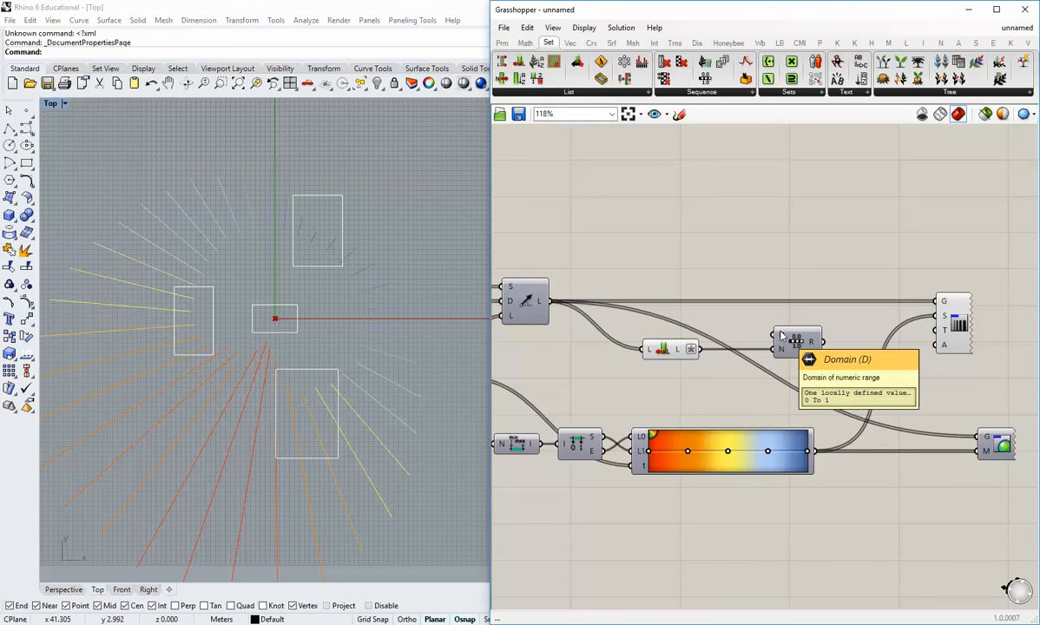
pyautogui.click(520, 46)
pyautogui.click(502, 63)
pyautogui.click(653, 274)
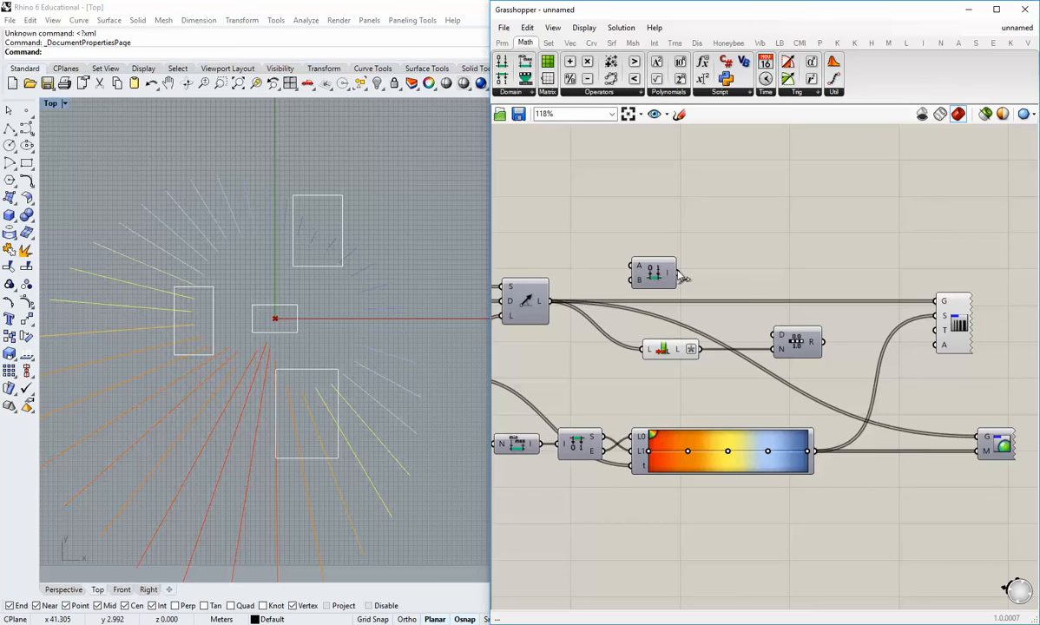
pyautogui.moveTo(679, 273); pyautogui.dragTo(720, 278)
pyautogui.click(695, 227)
pyautogui.click(662, 267)
pyautogui.moveTo(661, 268); pyautogui.dragTo(706, 293, button='right')
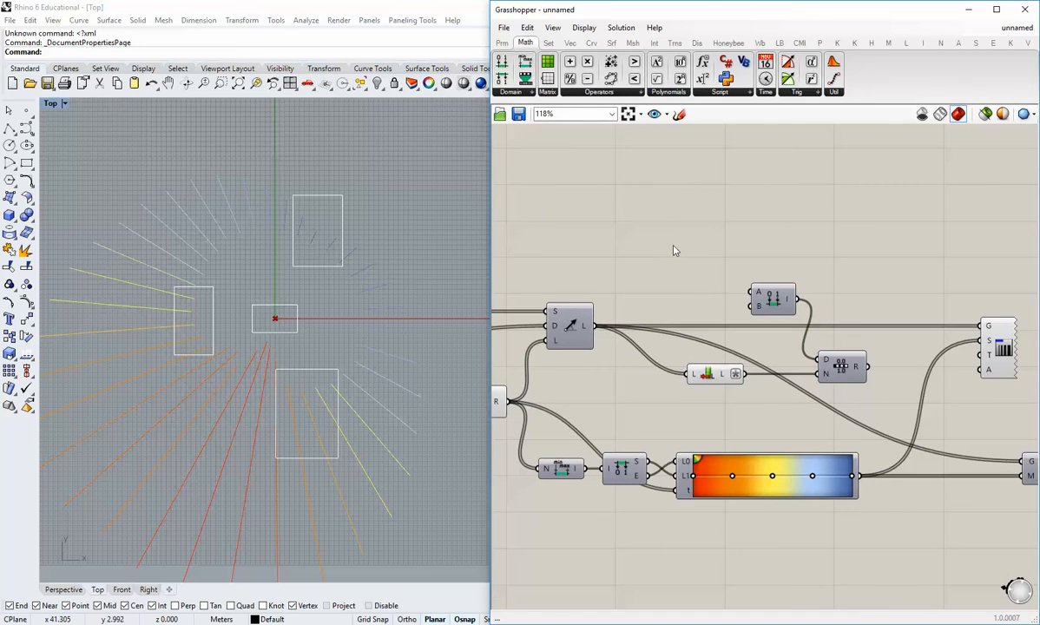
# Try a number slider set to 1.000 as Construct Domain's A input
pyautogui.click(502, 43)
pyautogui.click(680, 62)
pyautogui.click(676, 250)
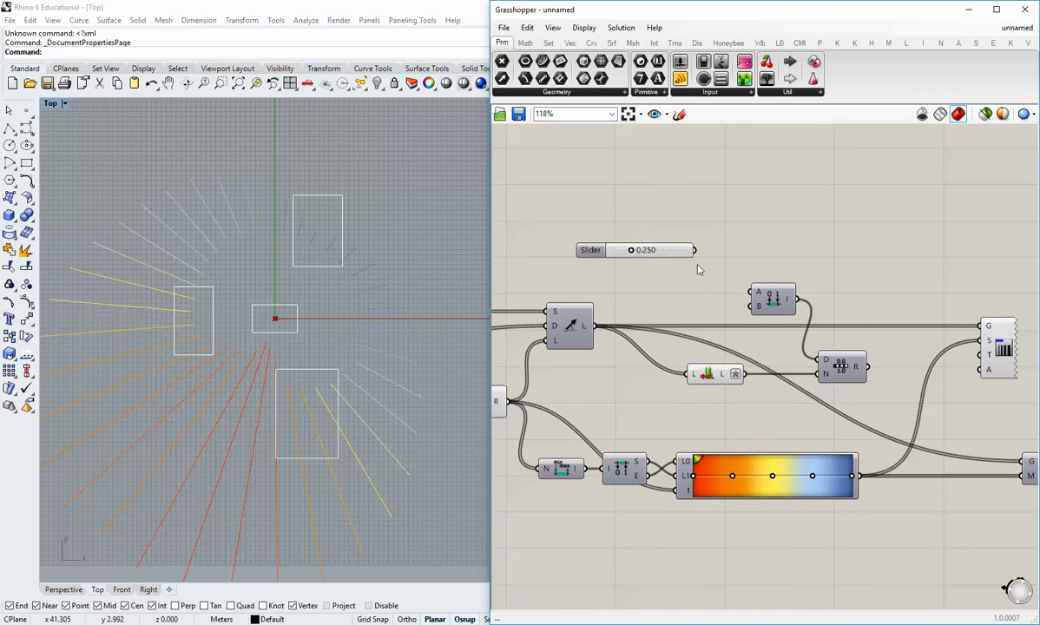
pyautogui.moveTo(695, 250); pyautogui.dragTo(752, 292)
pyautogui.moveTo(657, 252)
pyautogui.mouseDown()
pyautogui.moveTo(685, 251)
pyautogui.moveTo(694, 297)
pyautogui.moveTo(656, 247)
pyautogui.mouseUp()
# Add a panel containing 1 and connect it to Construct Domain's A input in place of the slider
pyautogui.click(681, 79)
pyautogui.click(735, 208)
pyautogui.doubleClick(749, 211)
pyautogui.write('1')
pyautogui.click(803, 223)
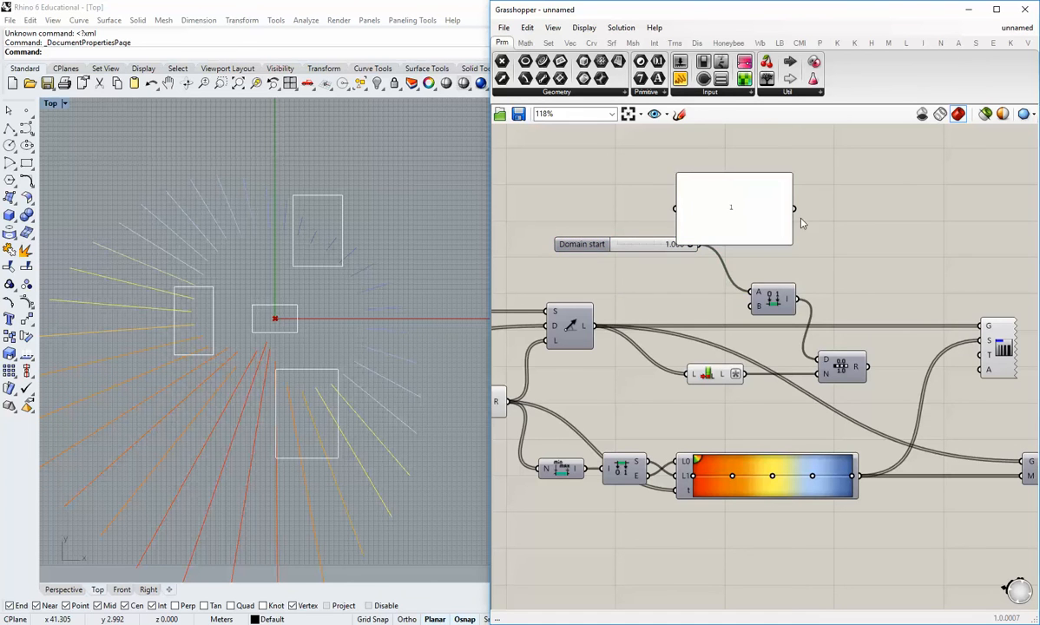
pyautogui.moveTo(791, 207); pyautogui.dragTo(753, 292)
# Delete the leftover slider, then shrink the panel and move it up together with the Construct Domain component
pyautogui.click(616, 244)
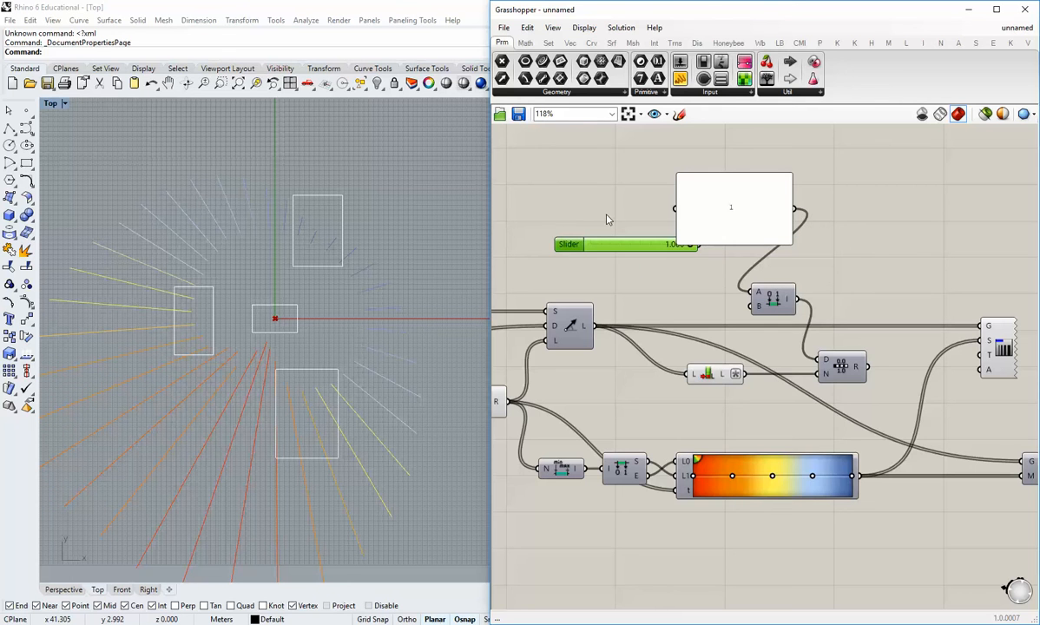
pyautogui.press('Delete')
pyautogui.moveTo(792, 244); pyautogui.dragTo(705, 295)
pyautogui.click(749, 320)
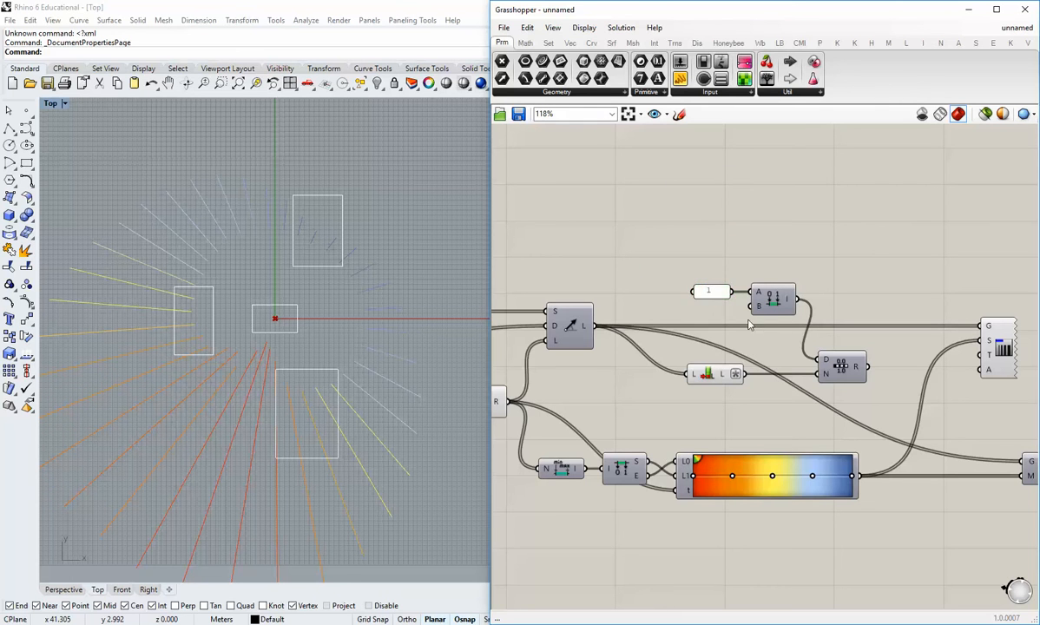
pyautogui.moveTo(767, 324); pyautogui.dragTo(767, 271)
pyautogui.click(733, 325)
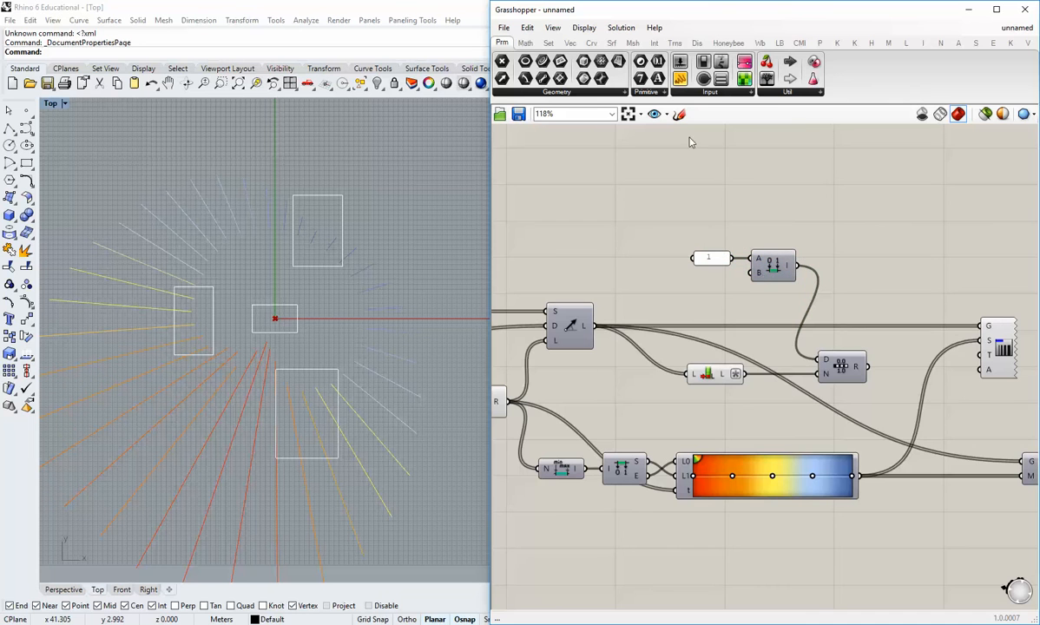
# Add a panel containing 14, connect it to Construct Domain's B input and shrink it beside the other panel
pyautogui.click(680, 79)
pyautogui.click(633, 186)
pyautogui.doubleClick(634, 194)
pyautogui.write('14')
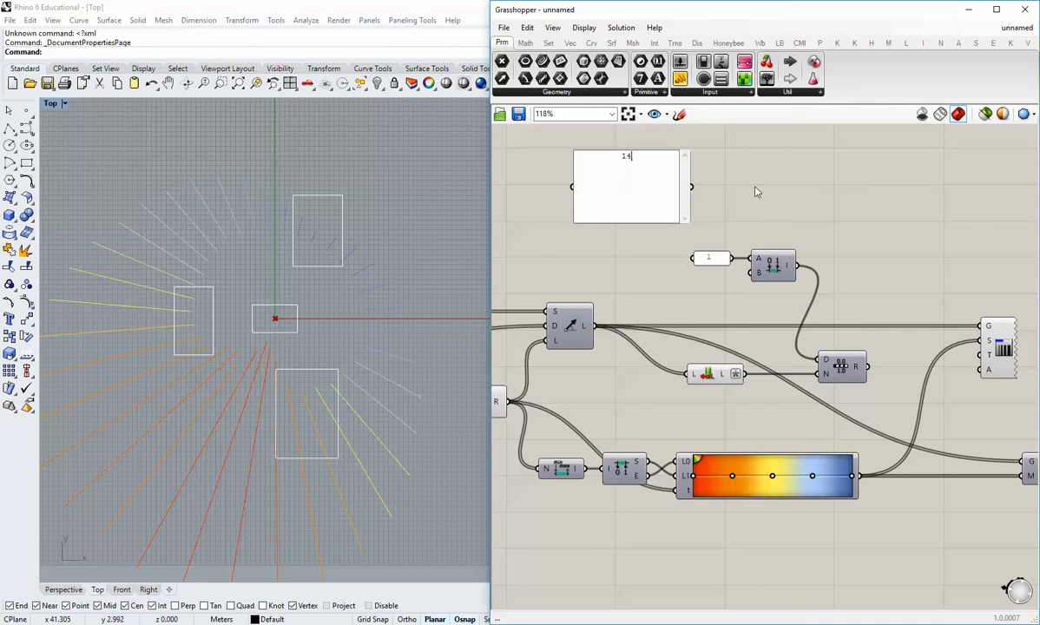
pyautogui.click(755, 192)
pyautogui.moveTo(693, 188); pyautogui.dragTo(749, 273)
pyautogui.moveTo(690, 222); pyautogui.dragTo(647, 274)
# Connect the Range output to the T input of Custom Preview Lineweights and move List Length and Range closer to it
pyautogui.moveTo(775, 340); pyautogui.dragTo(671, 297, button='right')
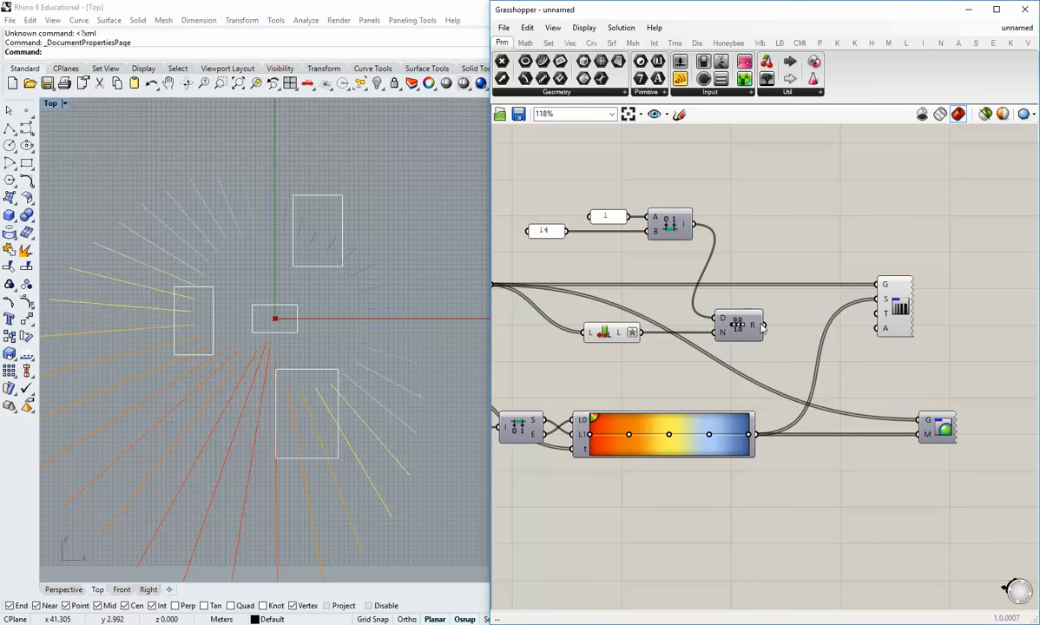
pyautogui.moveTo(763, 326); pyautogui.dragTo(877, 314)
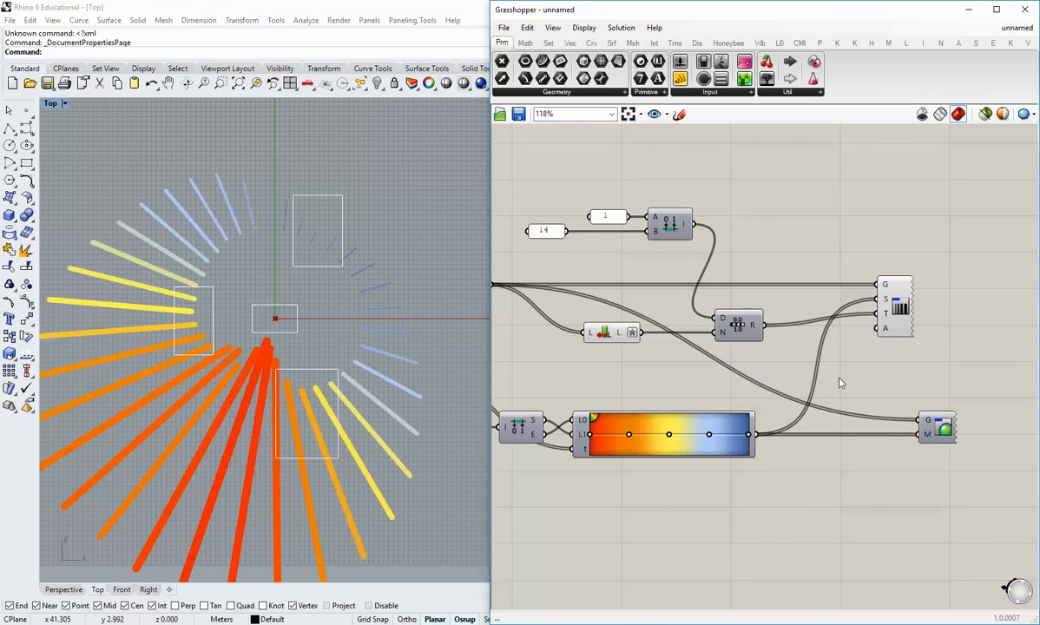
pyautogui.moveTo(682, 282); pyautogui.dragTo(735, 299, button='right')
pyautogui.moveTo(791, 383); pyautogui.dragTo(677, 319)
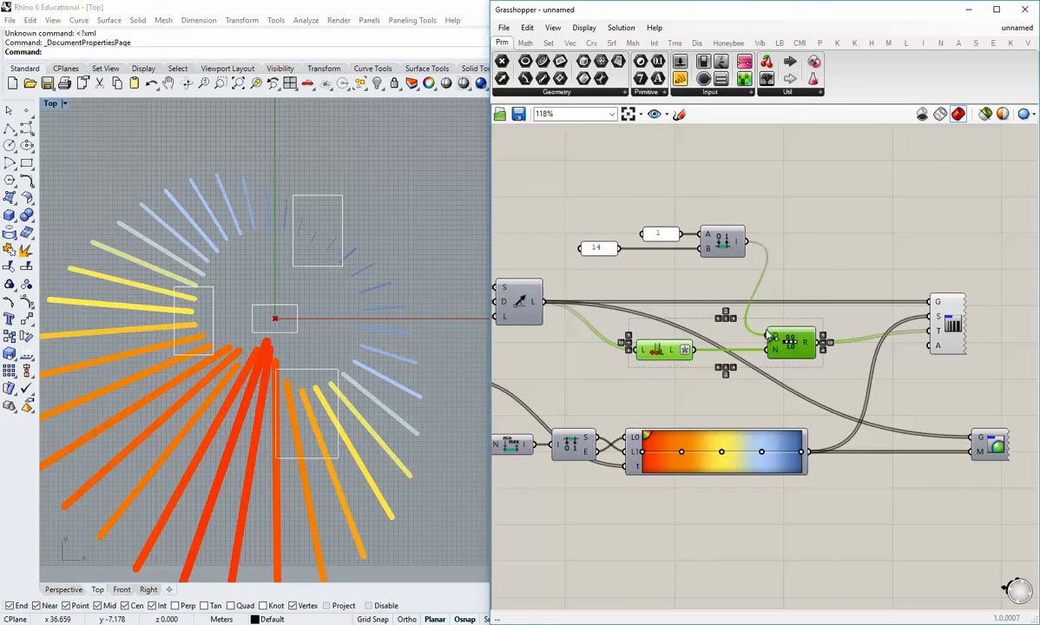
pyautogui.moveTo(790, 340); pyautogui.dragTo(820, 332)
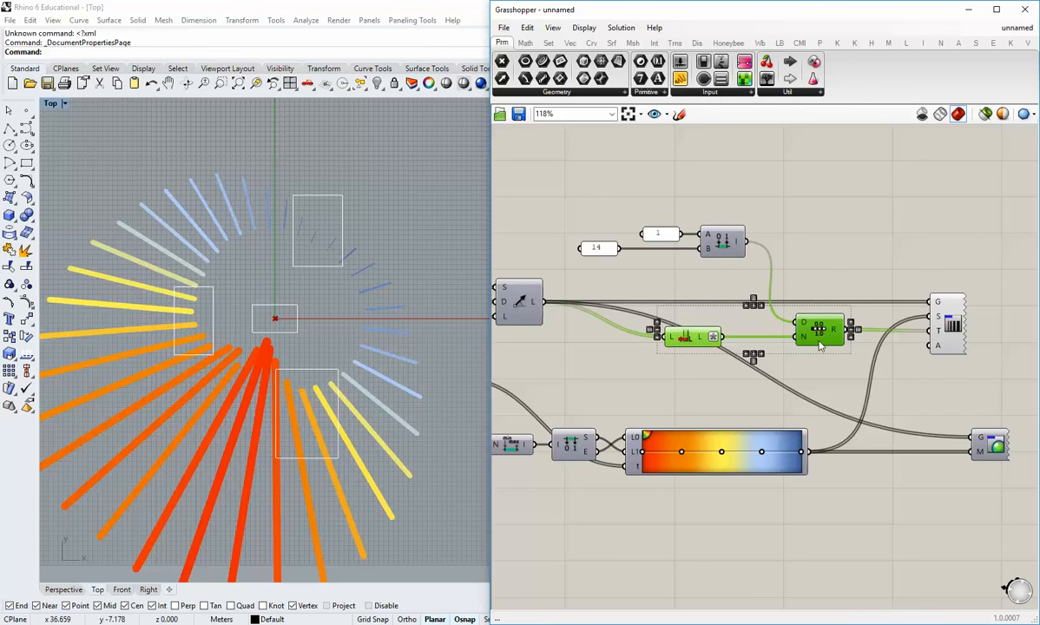
# Move the curve Length component away from Remap Numbers, closer to the Line SDL component that feeds it
pyautogui.click(819, 350)
pyautogui.moveTo(693, 337); pyautogui.dragTo(587, 240)
pyautogui.click(662, 314)
pyautogui.click(581, 362)
pyautogui.click(597, 234)
pyautogui.click(715, 273)
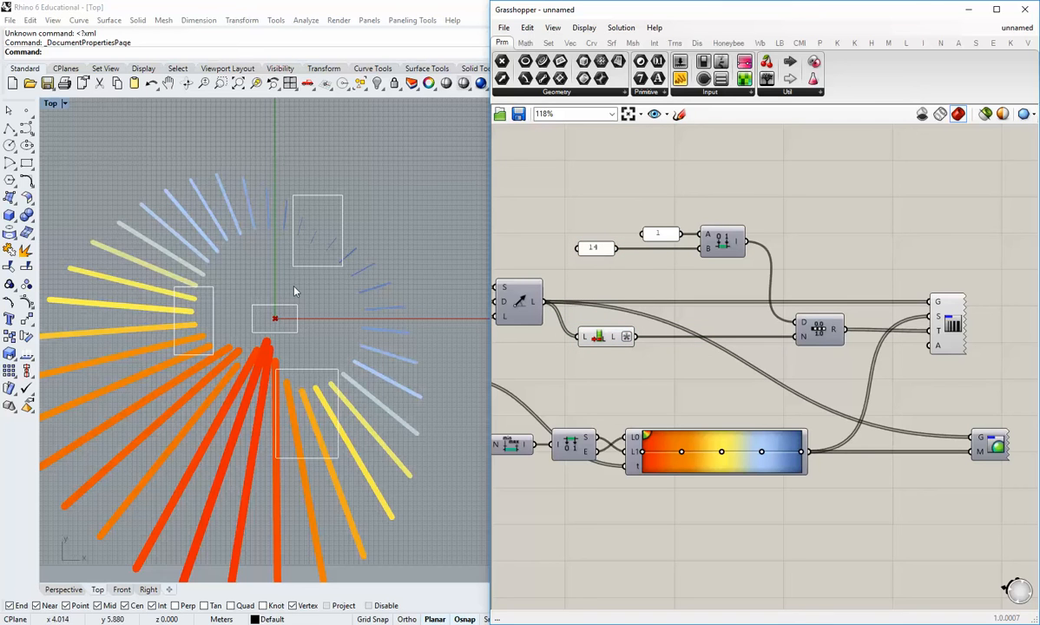
# Set the upper limit of the line thickness domain to 25 and inspect the line thickness in the Top view
pyautogui.scroll(10, 294, 291)
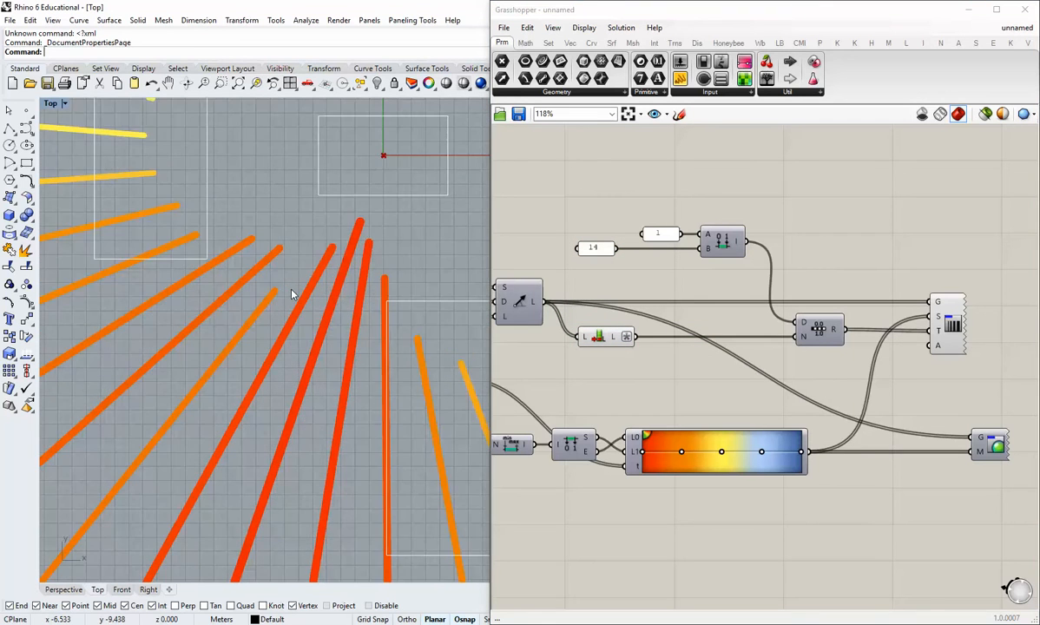
pyautogui.scroll(-8, 293, 294)
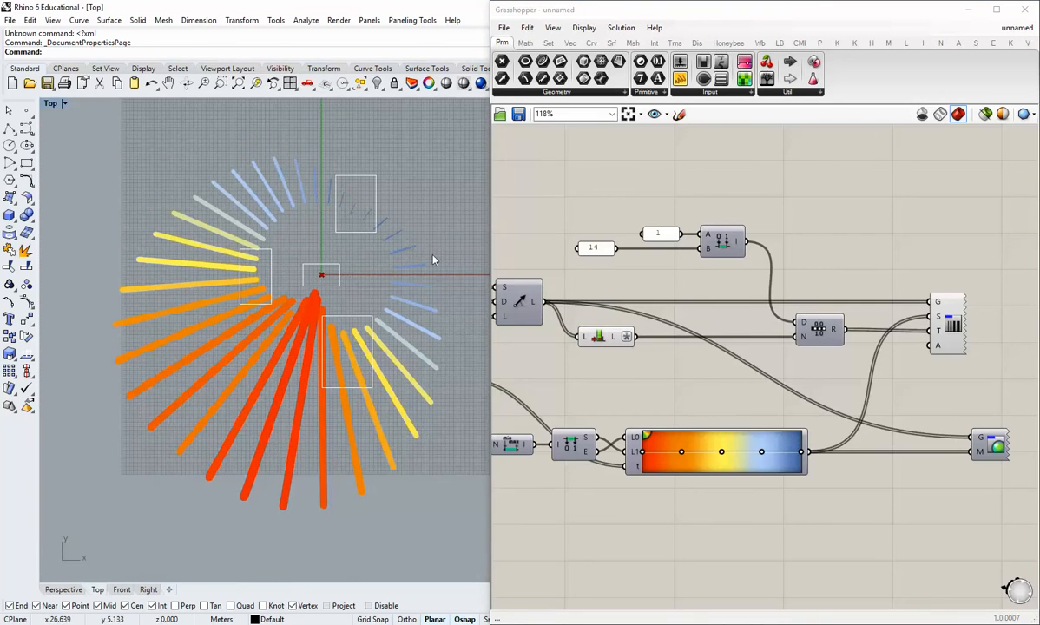
pyautogui.moveTo(599, 270); pyautogui.dragTo(582, 285, button='right')
pyautogui.scroll(3, 583, 286)
pyautogui.doubleClick(584, 258)
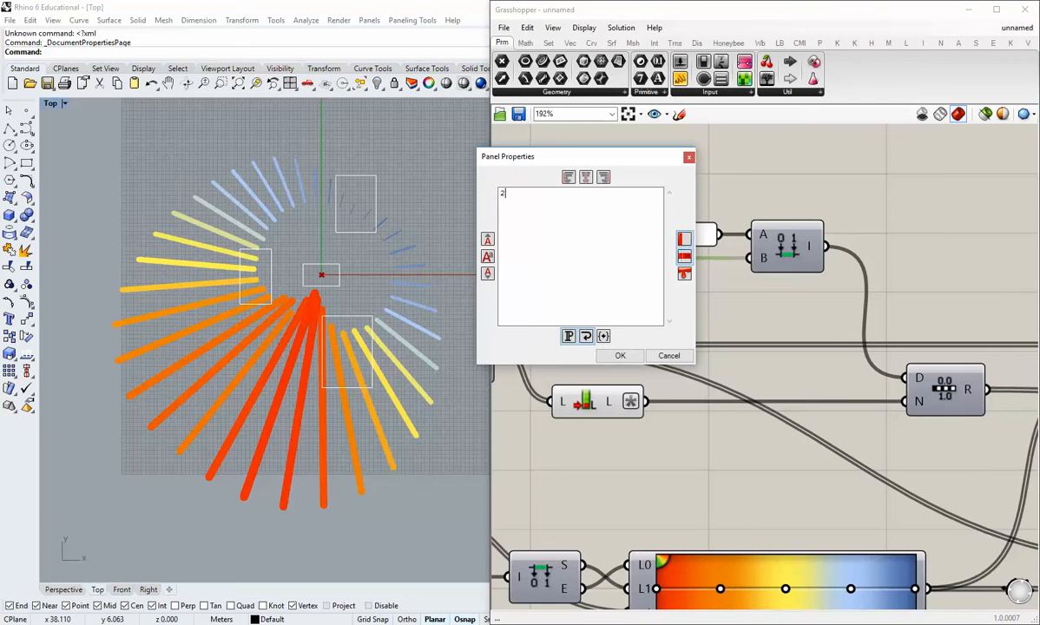
pyautogui.click(620, 355)
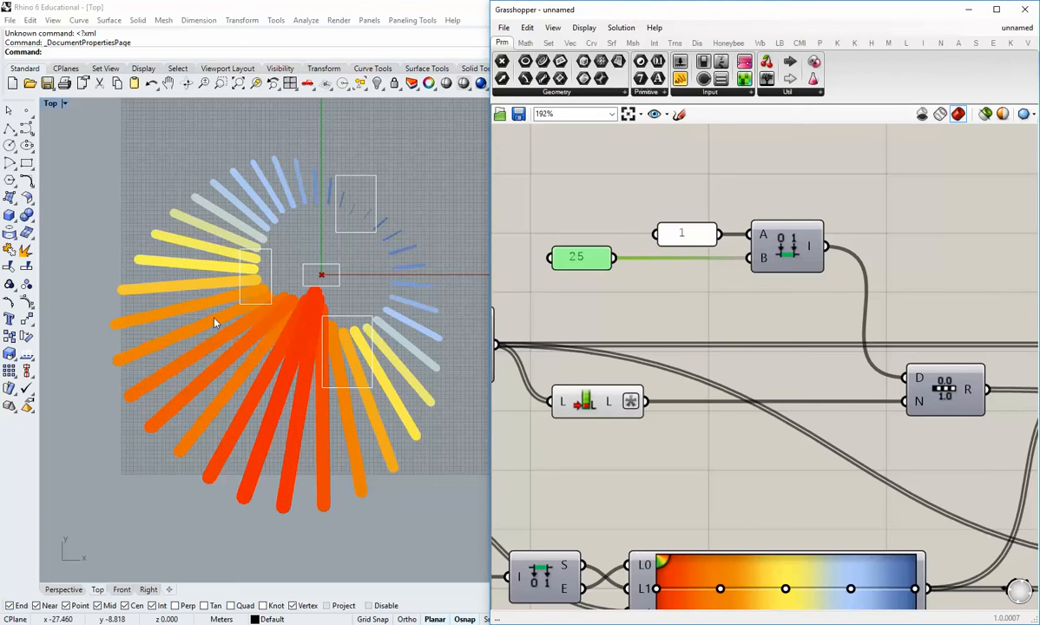
pyautogui.scroll(5, 270, 402)
pyautogui.scroll(-6, 270, 402)
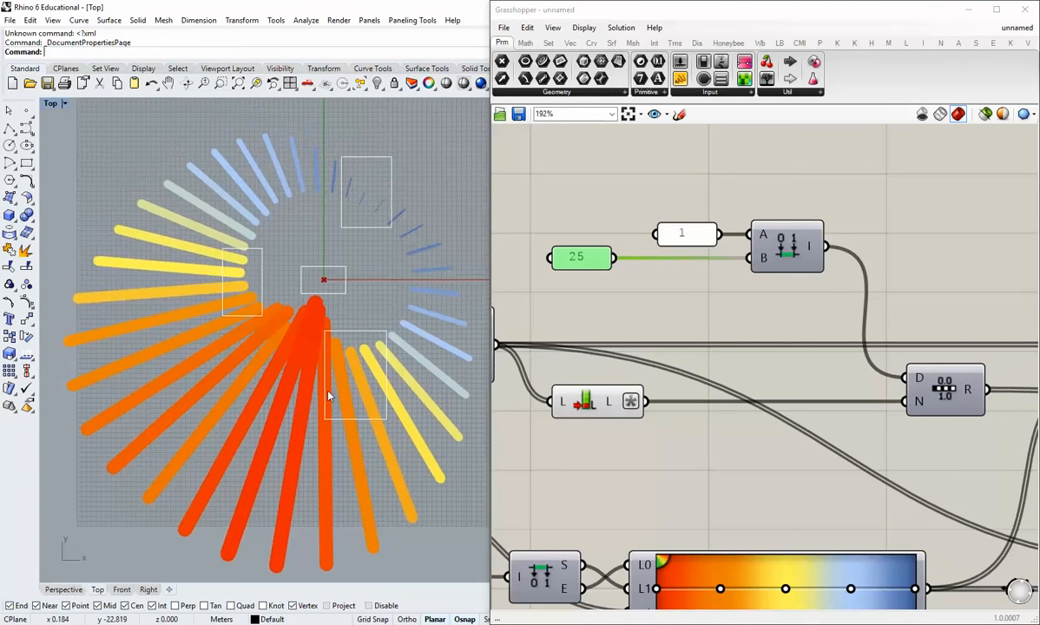
# Set the upper limit of the line thickness domain to 10 and check the line weights in the Top view
pyautogui.doubleClick(593, 260)
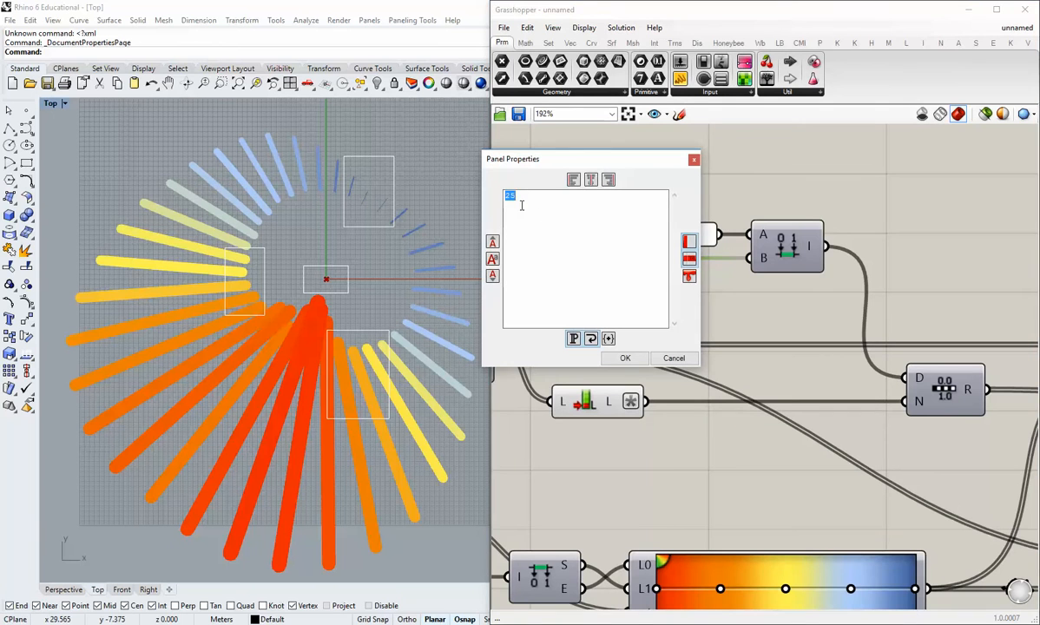
pyautogui.click(621, 357)
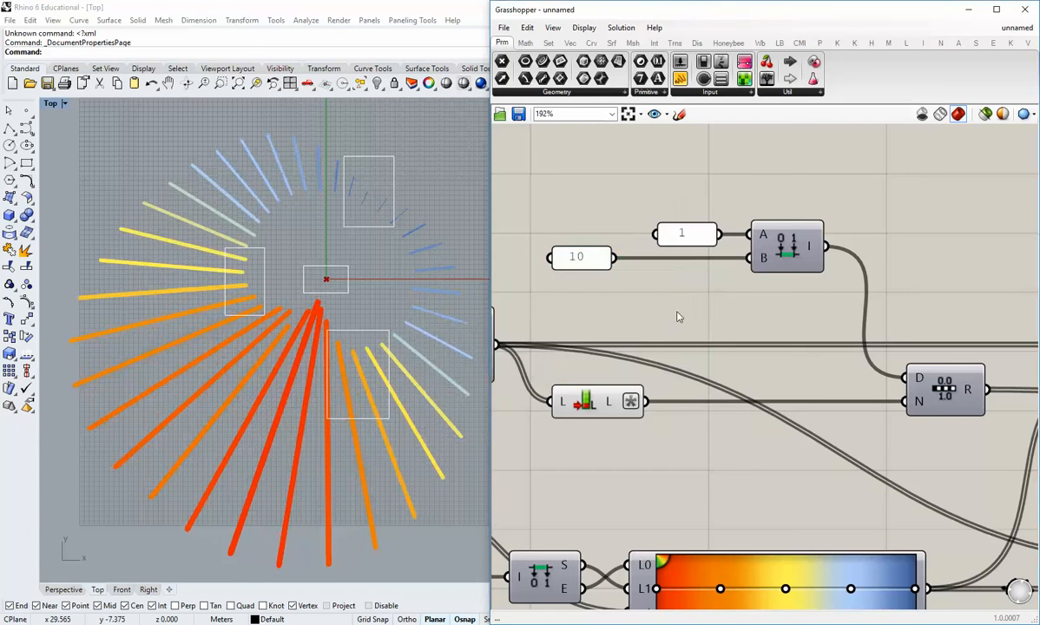
pyautogui.scroll(3, 324, 311)
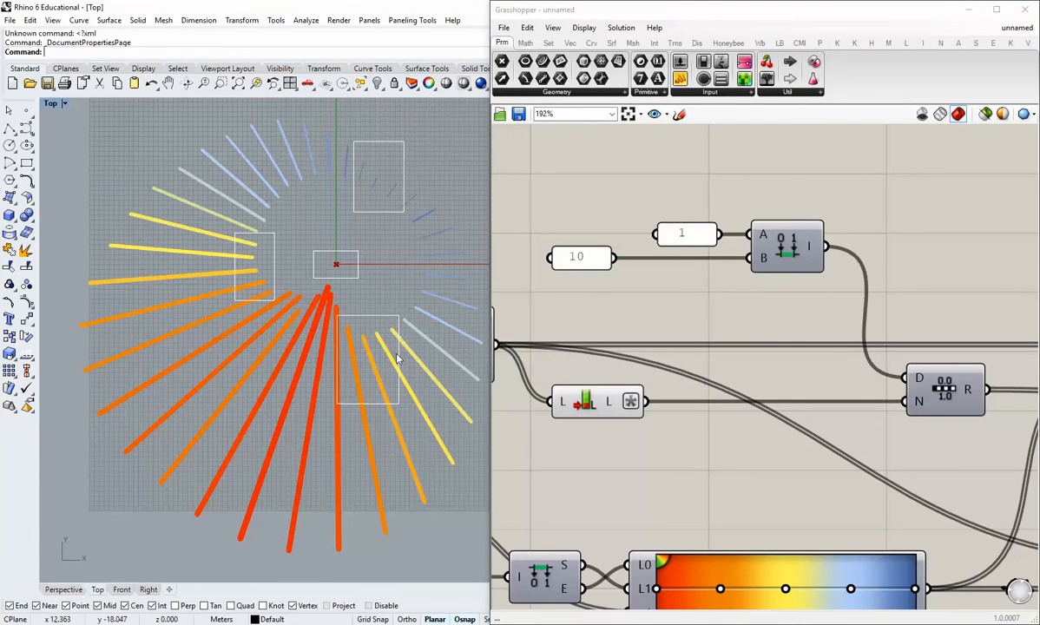
pyautogui.scroll(-2, 719, 382)
# Examine the line weight preview component and how the remapped lengths and gradient colours feed it
pyautogui.moveTo(830, 324); pyautogui.dragTo(801, 371, button='right')
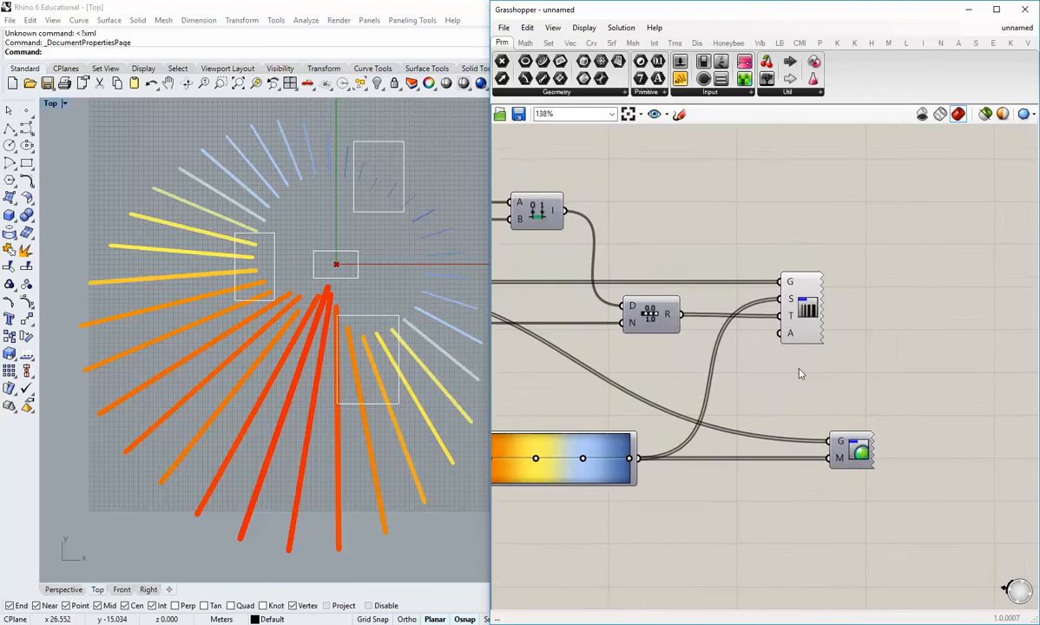
pyautogui.scroll(1, 814, 327)
pyautogui.click(808, 316)
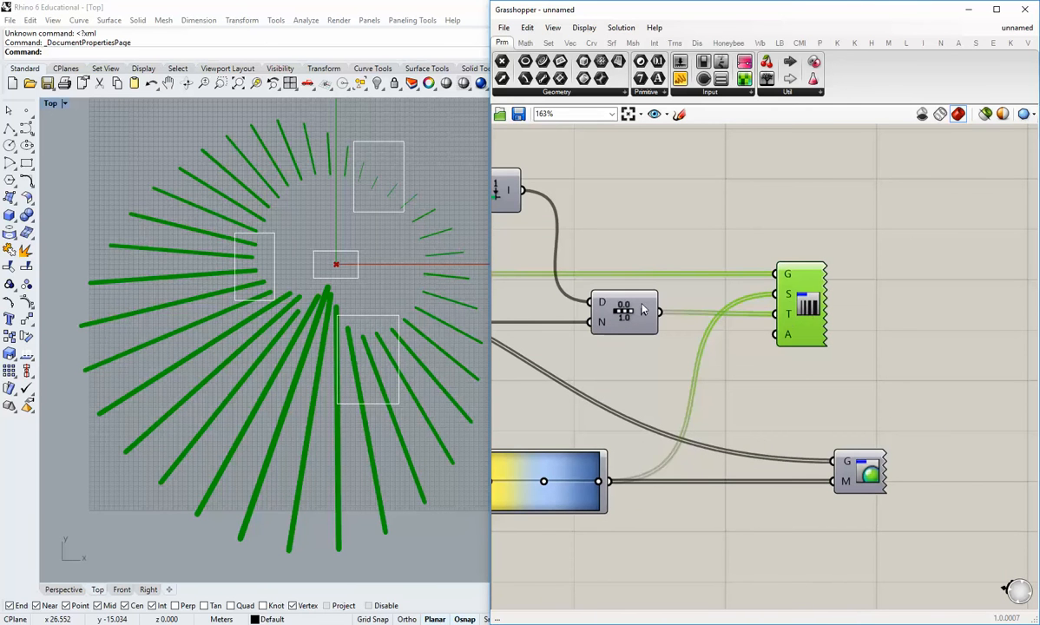
pyautogui.click(545, 399)
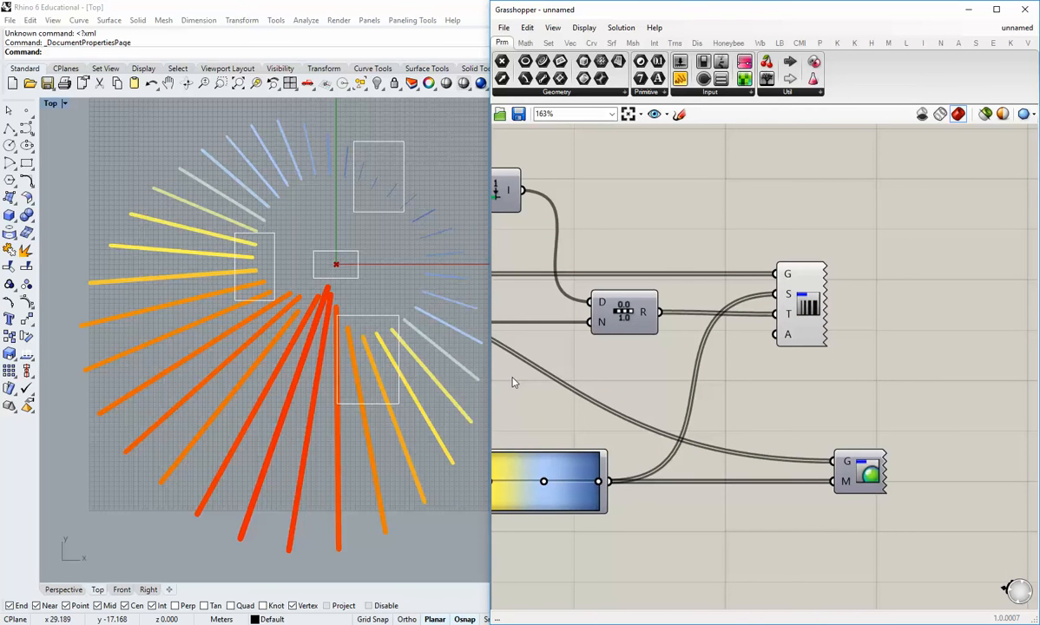
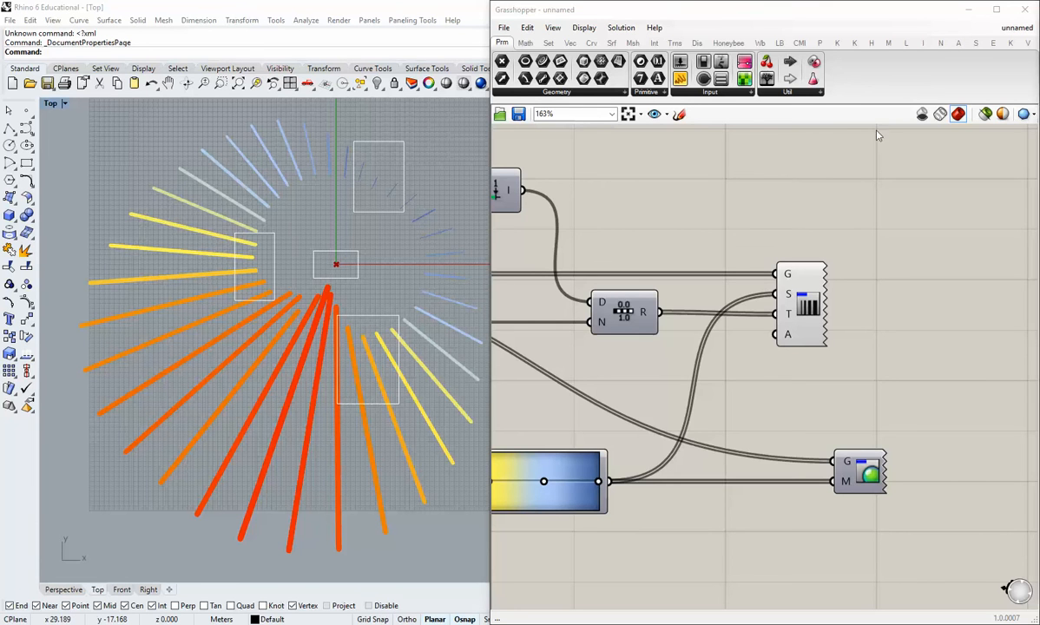
pyautogui.moveTo(802, 280); pyautogui.dragTo(856, 306, button='right')
pyautogui.scroll(-2, 856, 307)
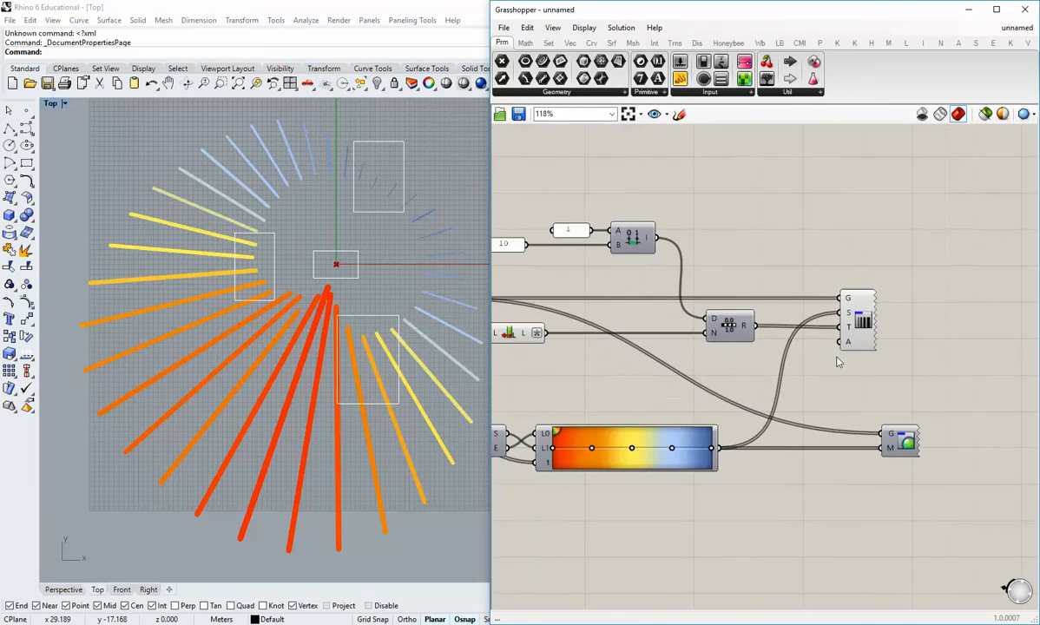
pyautogui.scroll(2, 740, 319)
pyautogui.click(899, 337)
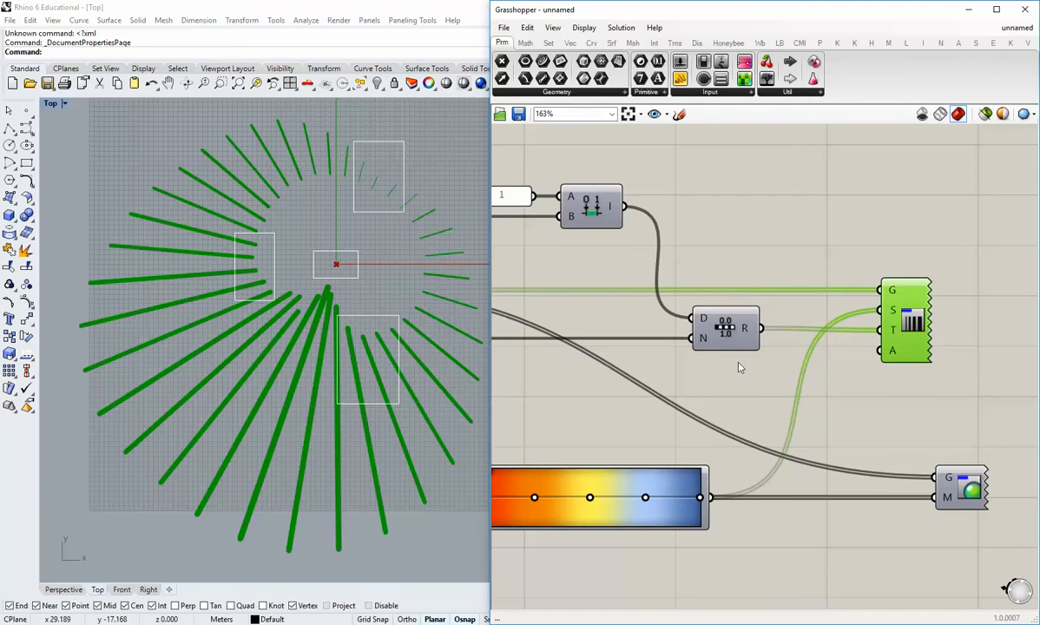
pyautogui.click(739, 367)
pyautogui.scroll(-2, 742, 365)
pyautogui.click(869, 335)
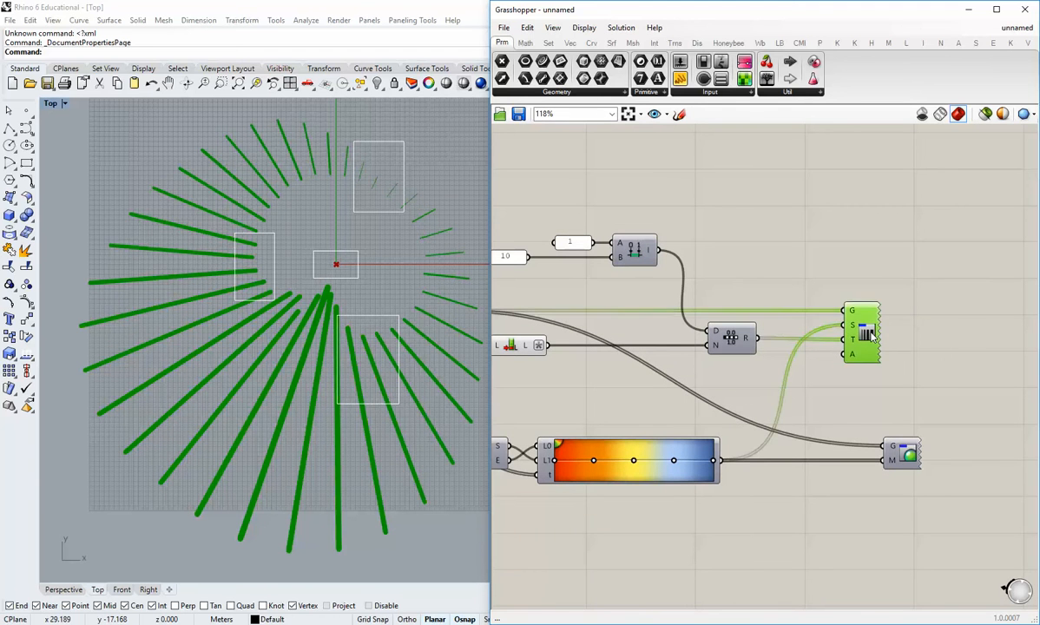
pyautogui.moveTo(872, 335); pyautogui.dragTo(871, 332)
pyautogui.click(762, 350)
pyautogui.moveTo(540, 352); pyautogui.dragTo(605, 353, button='right')
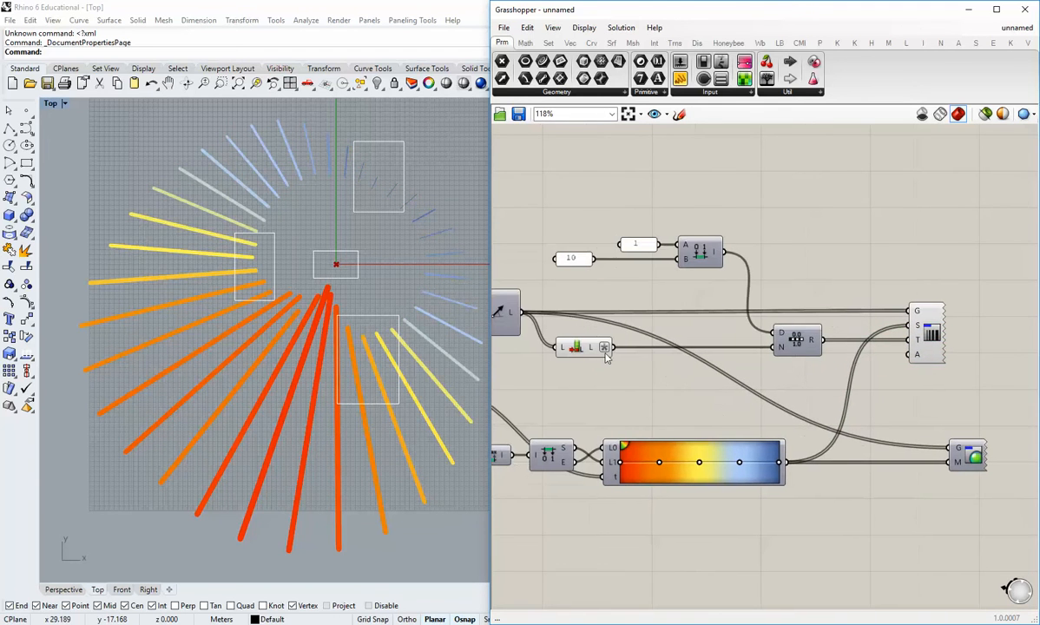
pyautogui.click(588, 352)
pyautogui.click(572, 388)
# Place Human's CreateAttributes component on the canvas above the preview components
pyautogui.moveTo(349, 325); pyautogui.dragTo(324, 325, button='right')
pyautogui.moveTo(1030, 252); pyautogui.dragTo(811, 242, button='right')
pyautogui.moveTo(727, 250); pyautogui.dragTo(799, 254, button='right')
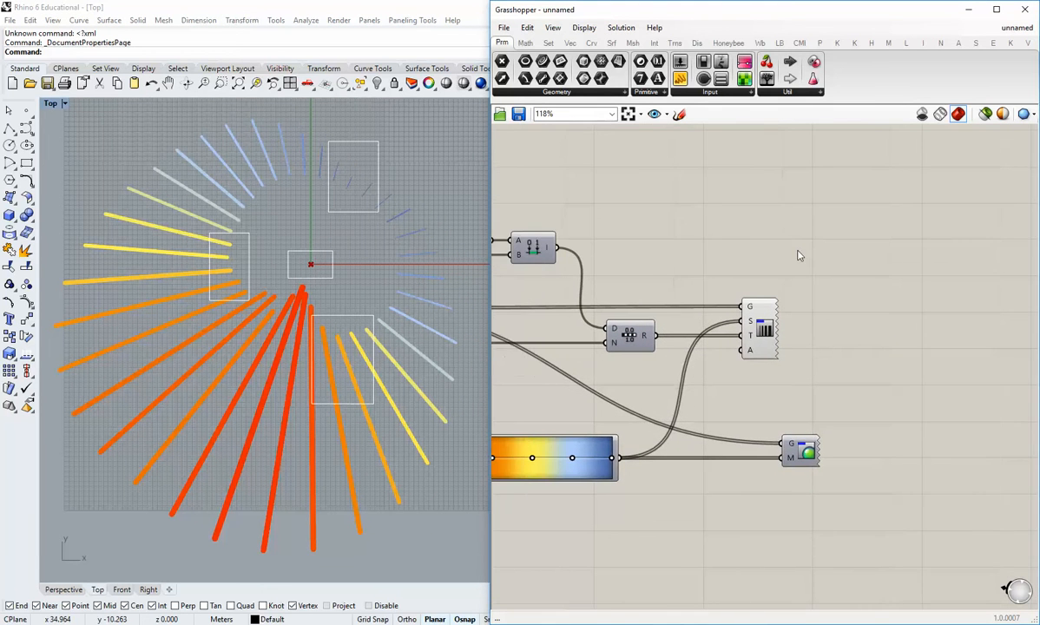
pyautogui.scroll(1, 793, 285)
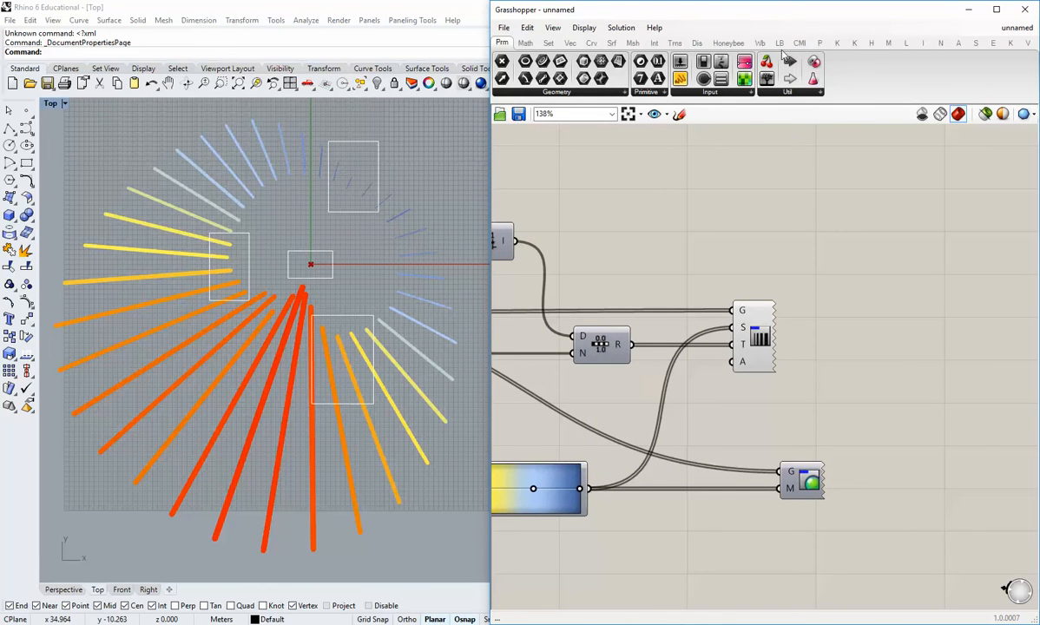
pyautogui.click(871, 42)
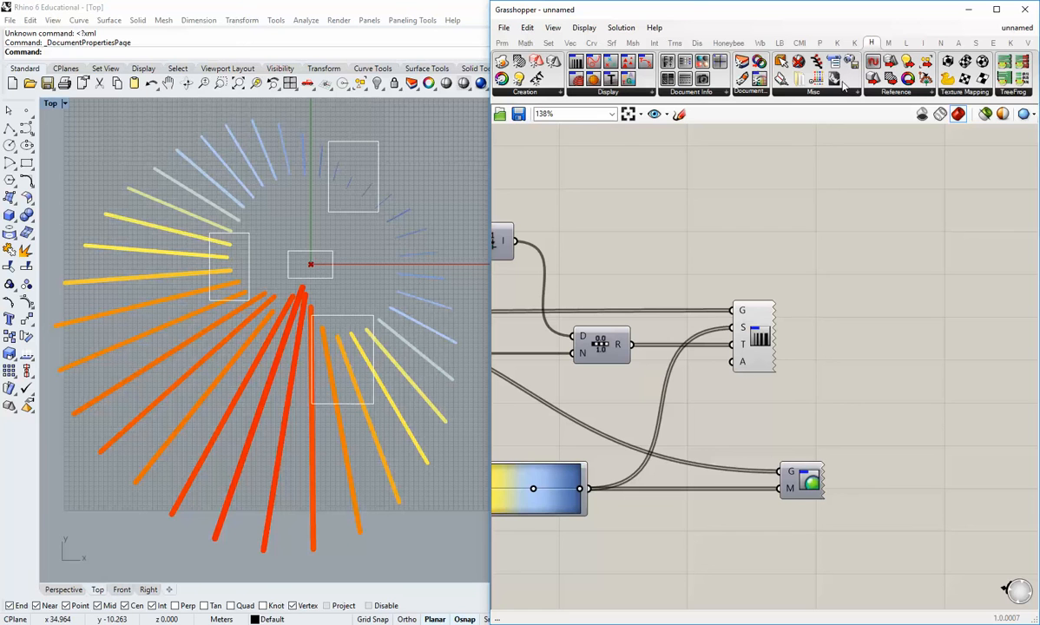
pyautogui.moveTo(865, 54)
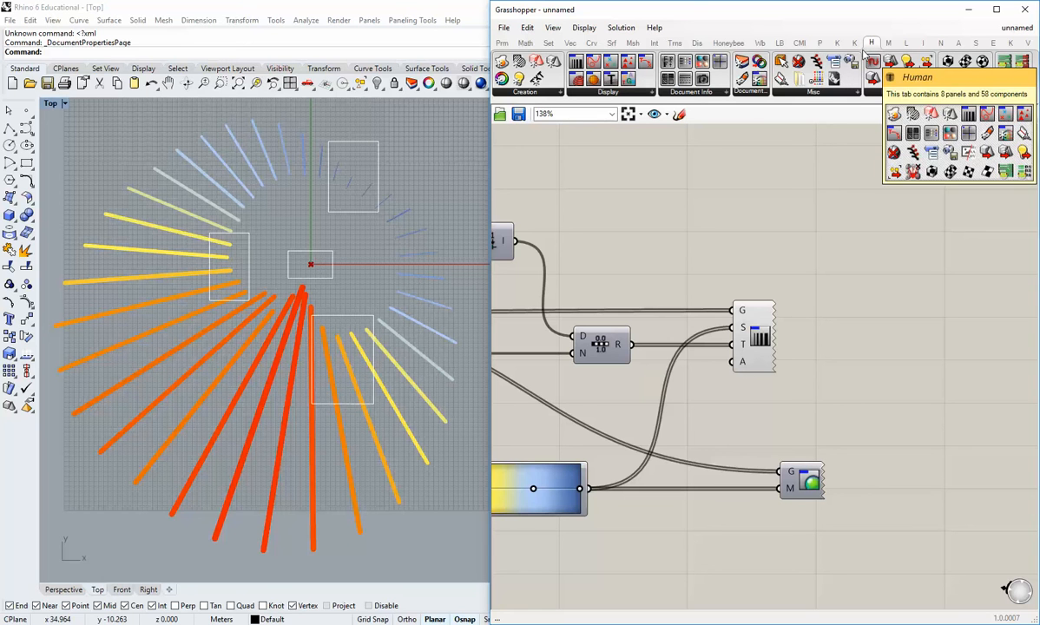
pyautogui.click(509, 92)
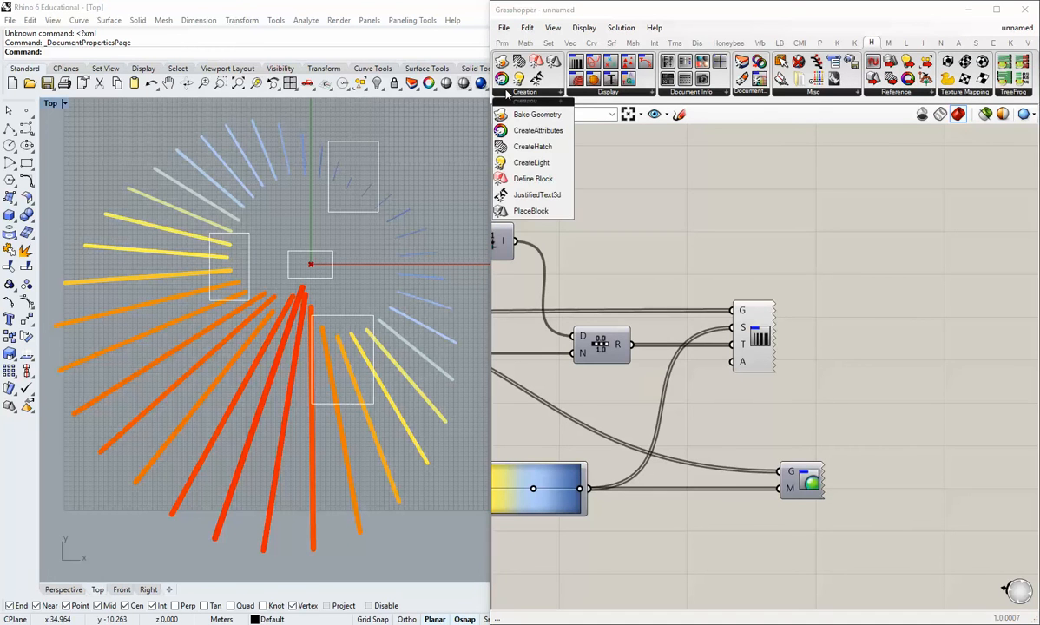
pyautogui.moveTo(497, 132); pyautogui.dragTo(847, 227)
pyautogui.click(715, 226)
pyautogui.moveTo(699, 221); pyautogui.dragTo(735, 264, button='right')
pyautogui.moveTo(873, 274); pyautogui.dragTo(869, 234)
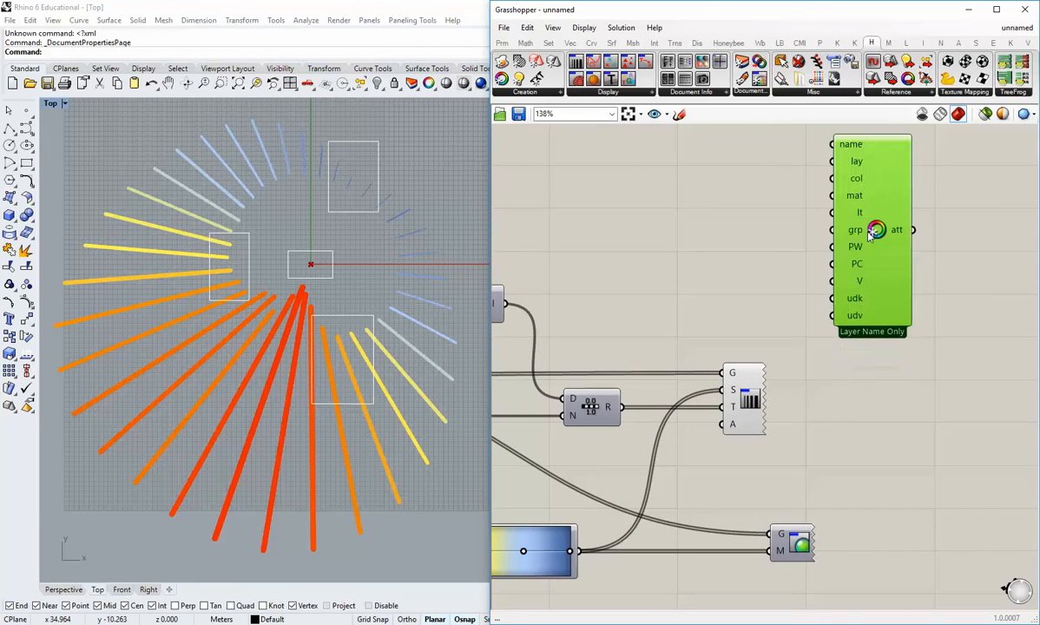
# Undock the Grasshopper window and move it aside to read the layer names in Rhino's layer list
pyautogui.click(705, 217)
pyautogui.moveTo(704, 216); pyautogui.dragTo(748, 269, button='right')
pyautogui.scroll(-1, 831, 273)
pyautogui.moveTo(838, 267); pyautogui.dragTo(842, 246, button='right')
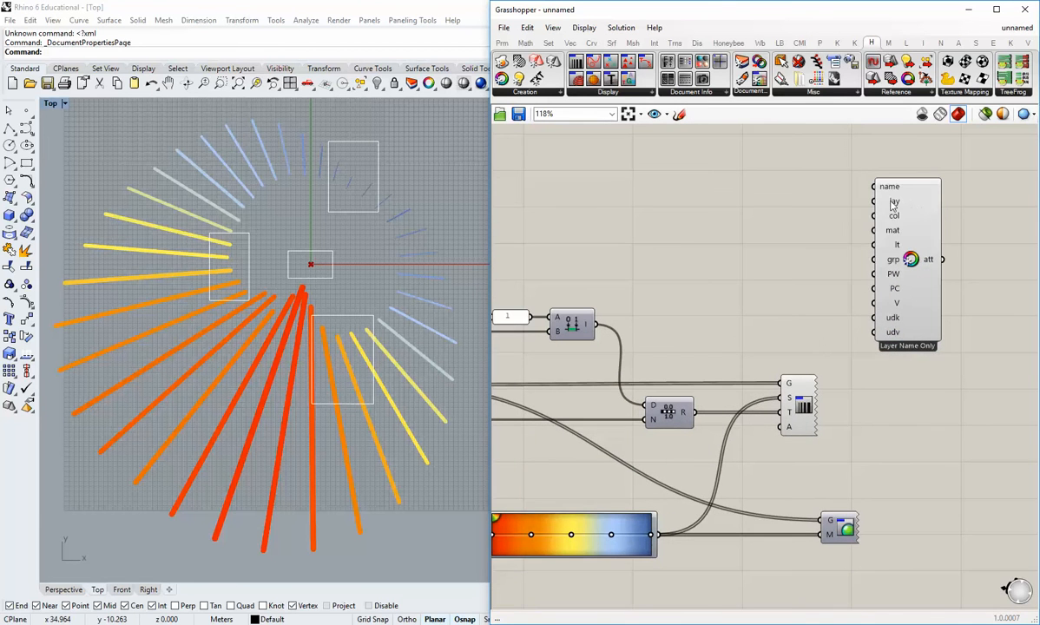
pyautogui.moveTo(892, 205); pyautogui.dragTo(823, 209)
pyautogui.moveTo(844, 1); pyautogui.dragTo(634, 40)
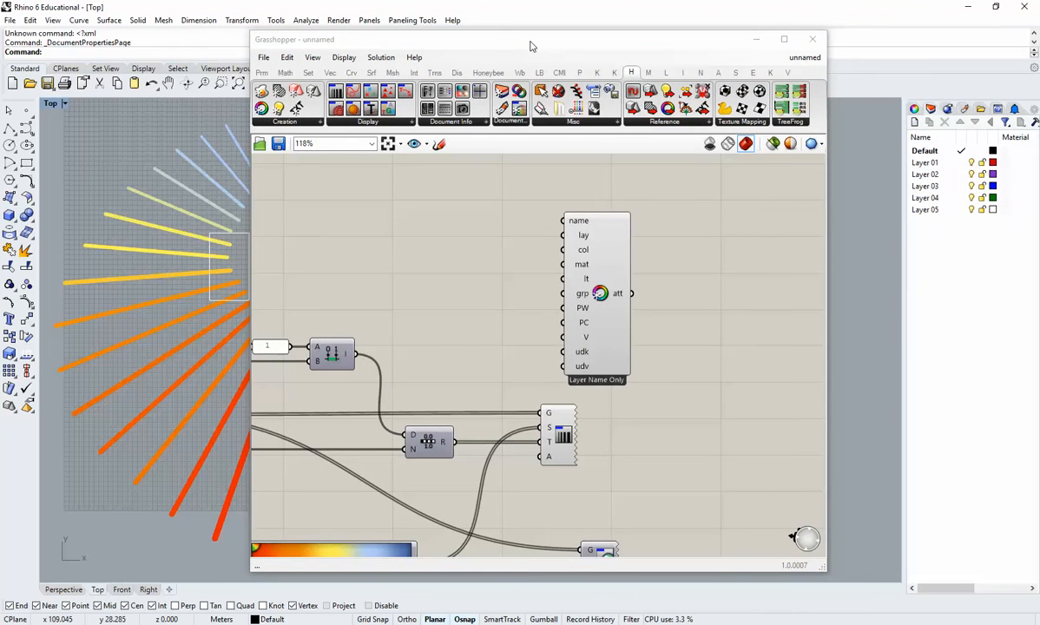
pyautogui.moveTo(532, 46); pyautogui.dragTo(727, 33)
# Add a text panel beside the CreateAttributes component and enter "Layer 01" as its content
pyautogui.click(462, 59)
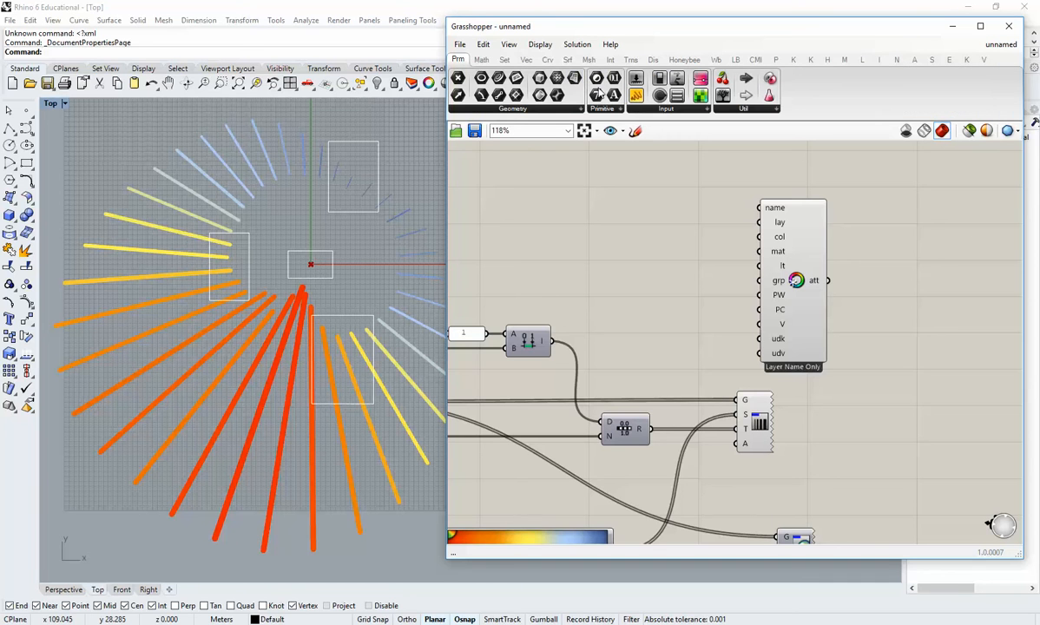
pyautogui.click(636, 95)
pyautogui.click(640, 201)
pyautogui.doubleClick(641, 201)
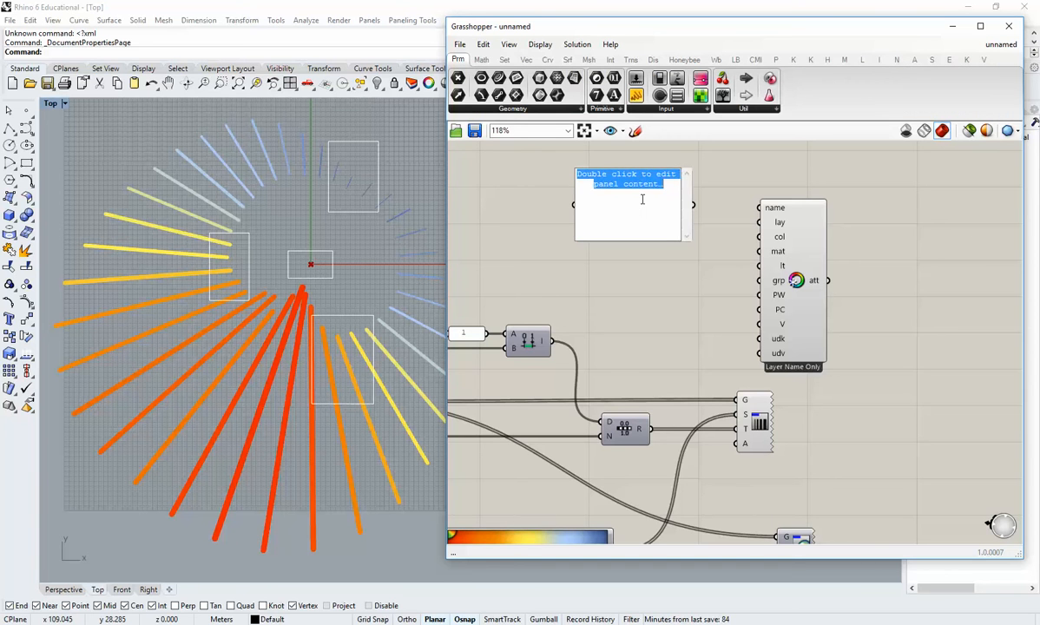
pyautogui.write('Layer 01')
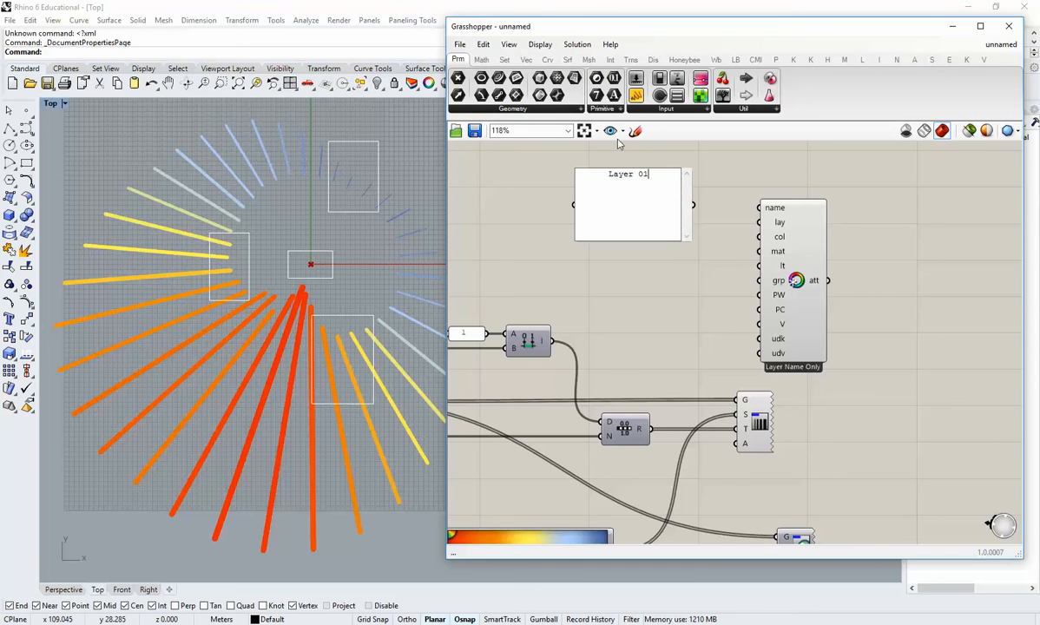
# Connect the "Layer 01" panel to the lay input of CreateAttributes, then shrink it and place it next to that input
pyautogui.click(728, 245)
pyautogui.moveTo(693, 205); pyautogui.dragTo(758, 223)
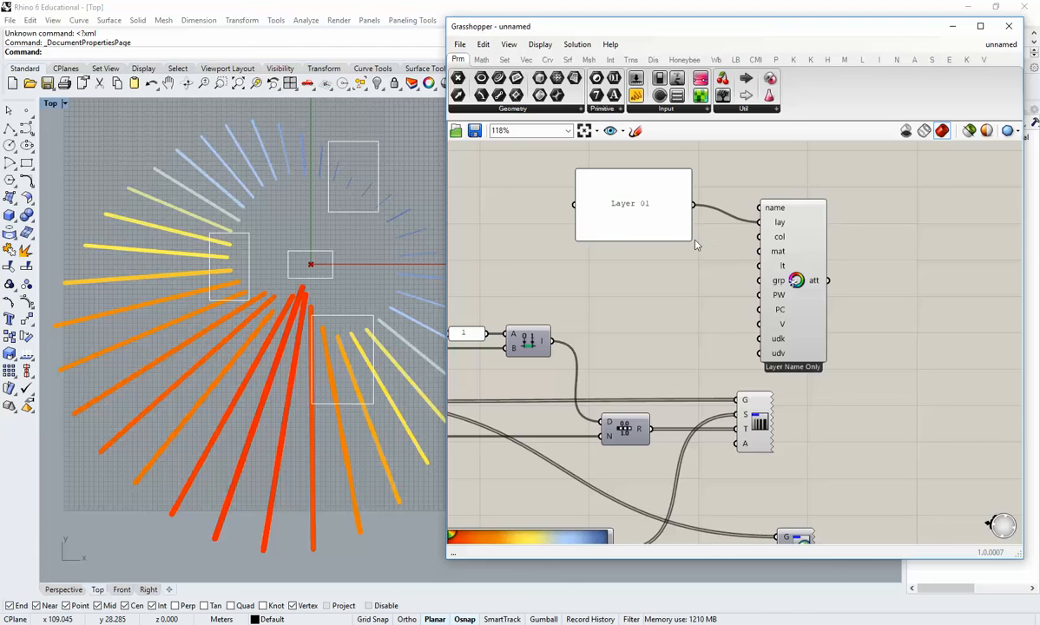
pyautogui.moveTo(692, 241); pyautogui.dragTo(715, 223)
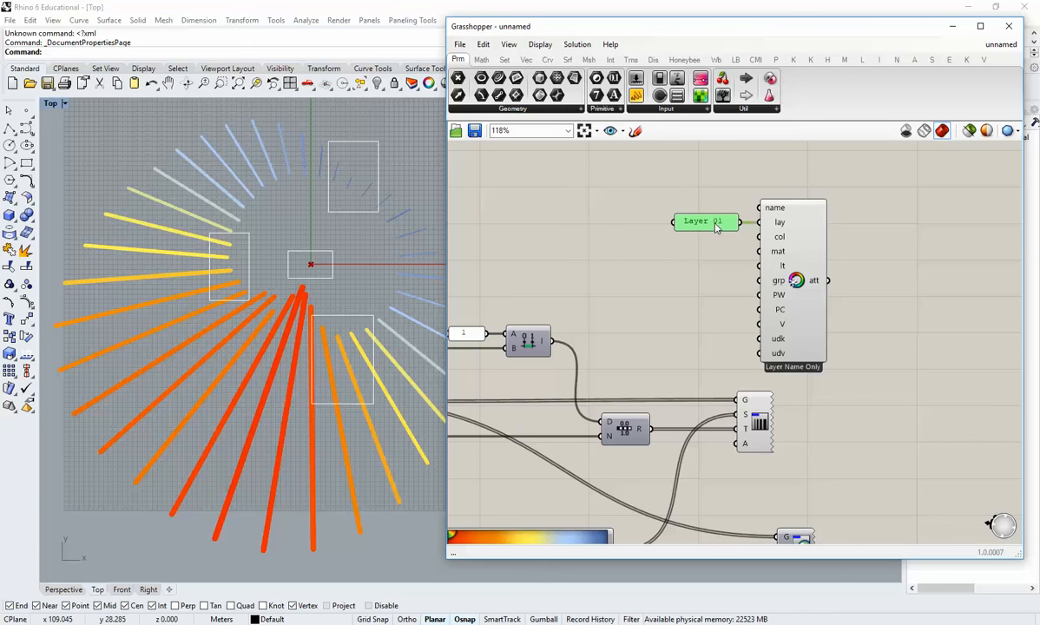
# Connect the gradient's colour output to the col input of CreateAttributes and dock the Grasshopper window beside the Rhino viewport
pyautogui.moveTo(686, 259); pyautogui.dragTo(701, 243, button='right')
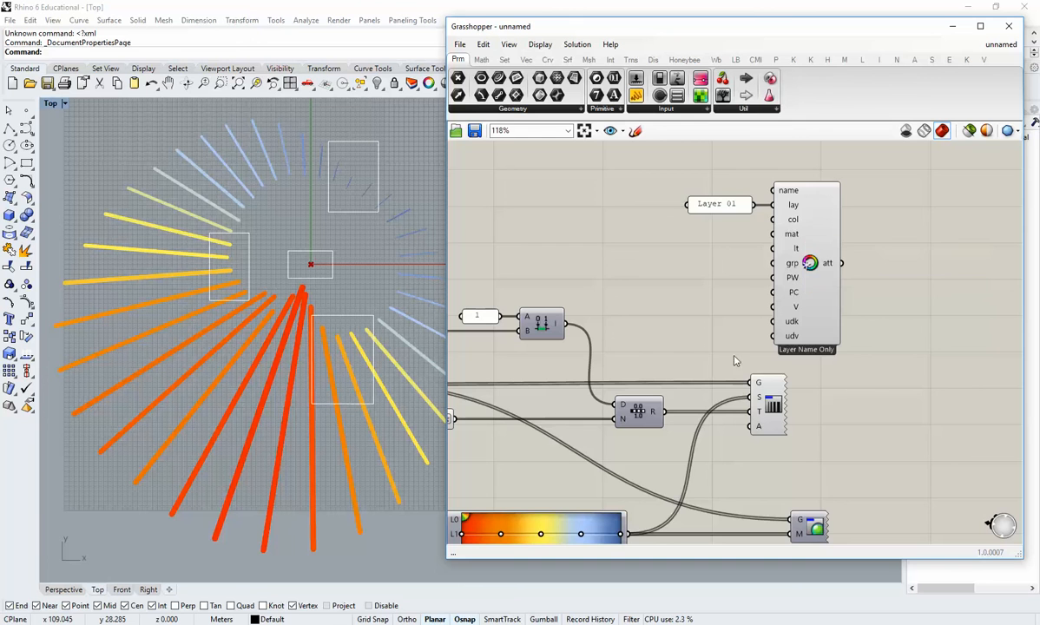
pyautogui.moveTo(620, 533); pyautogui.dragTo(773, 219)
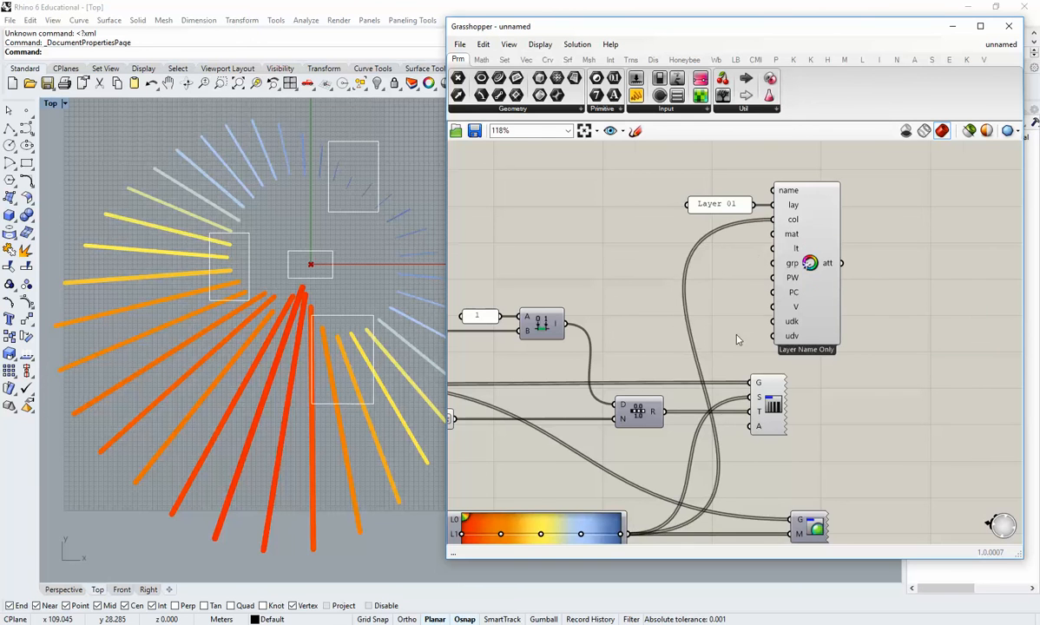
pyautogui.moveTo(747, 330); pyautogui.dragTo(783, 294, button='right')
pyautogui.scroll(-2, 782, 294)
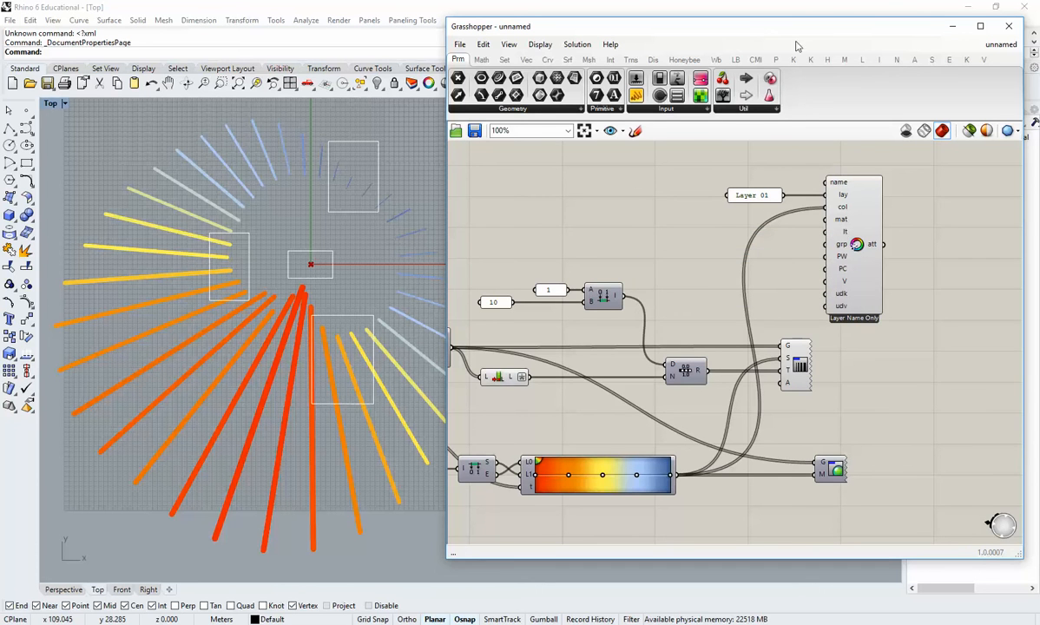
pyautogui.moveTo(798, 28)
pyautogui.mouseDown()
pyautogui.moveTo(882, 58)
pyautogui.moveTo(879, 76)
pyautogui.moveTo(788, 43)
pyautogui.mouseUp()
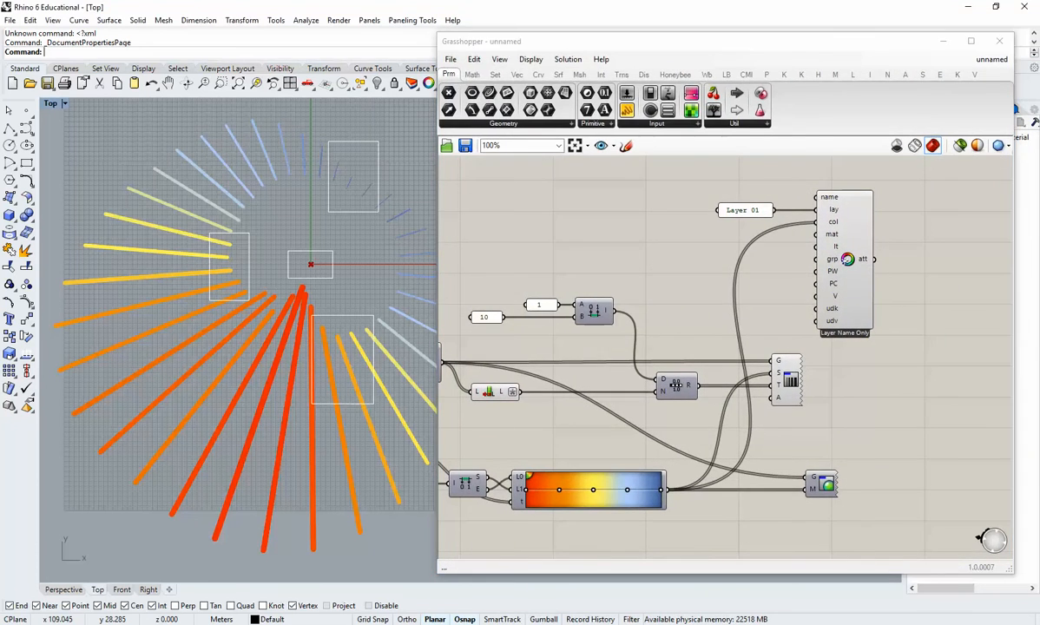
pyautogui.press('super+Right')
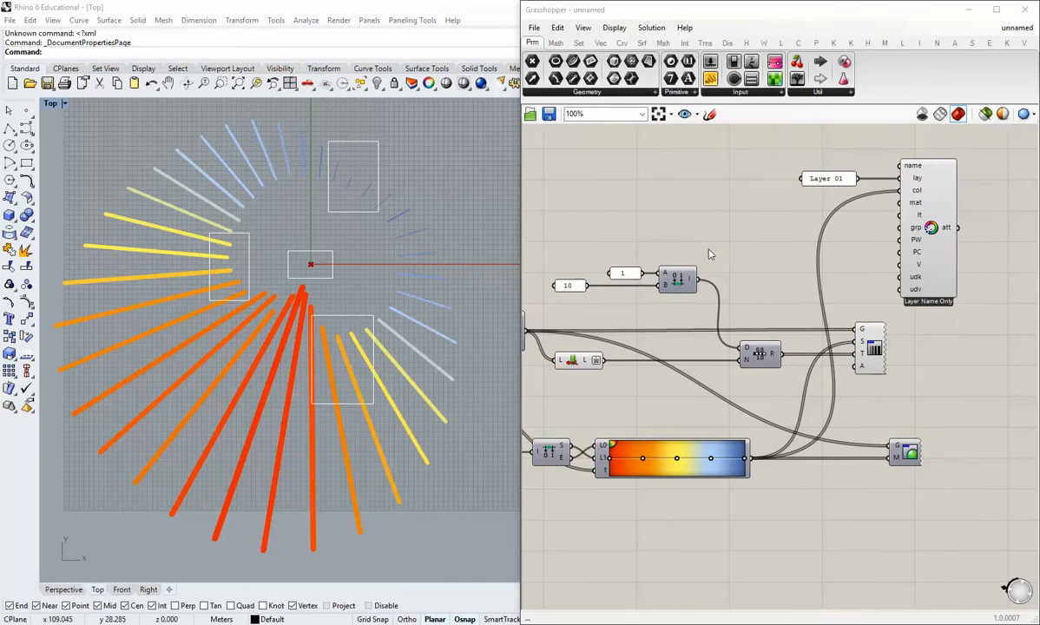
# Duplicate the List Length and Range components that drive the line thickness, placing the copies above the originals for the plot weight
pyautogui.moveTo(883, 259); pyautogui.dragTo(907, 259)
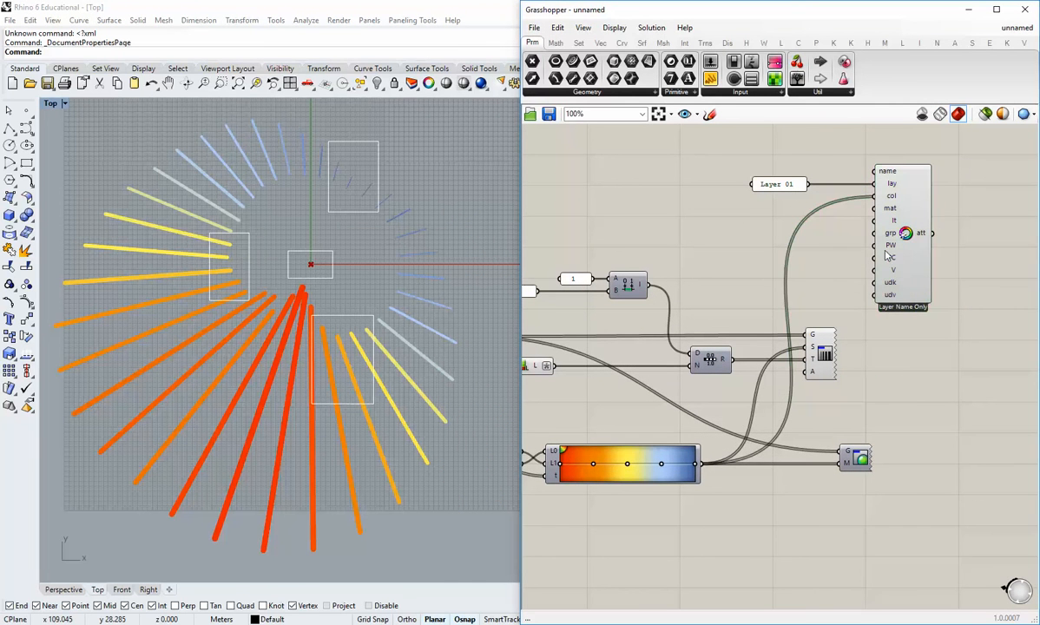
pyautogui.moveTo(890, 243)
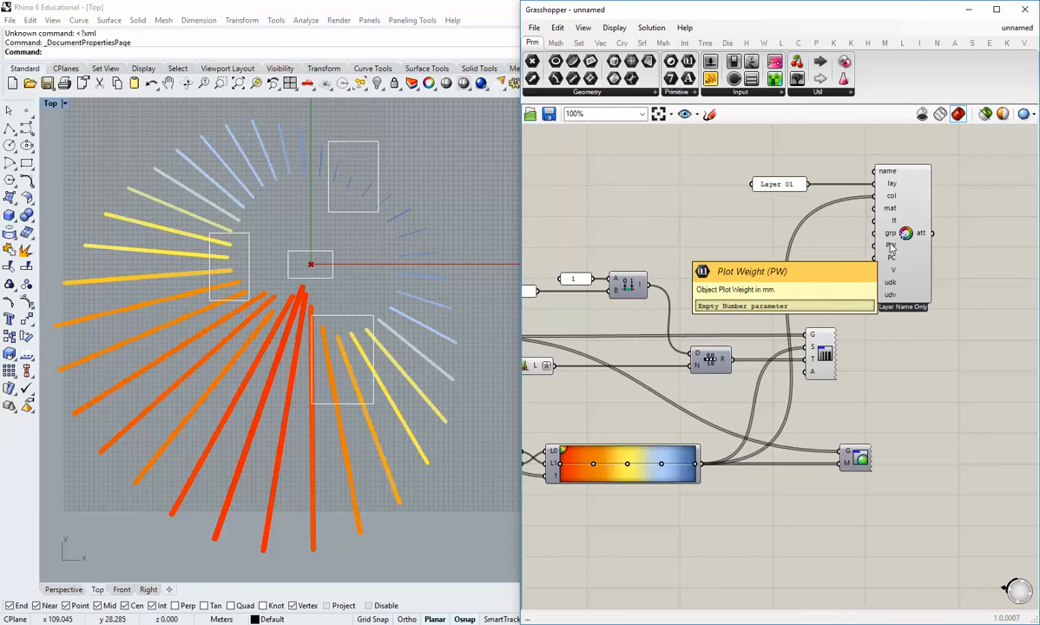
pyautogui.moveTo(695, 275); pyautogui.dragTo(829, 310, button='right')
pyautogui.scroll(-1, 833, 326)
pyautogui.moveTo(836, 364); pyautogui.dragTo(820, 364)
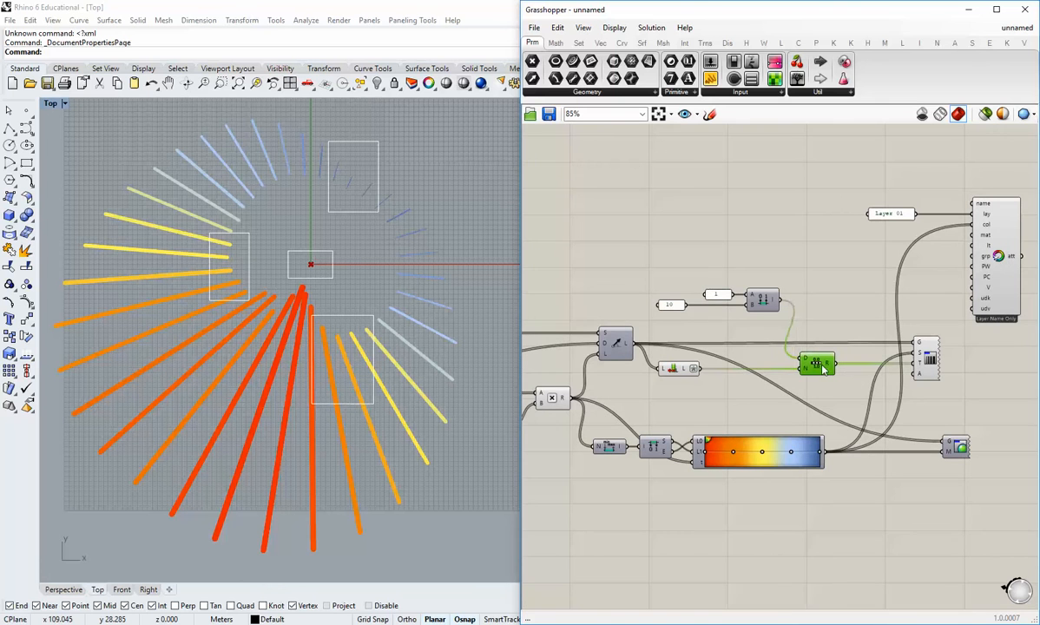
pyautogui.click(819, 350)
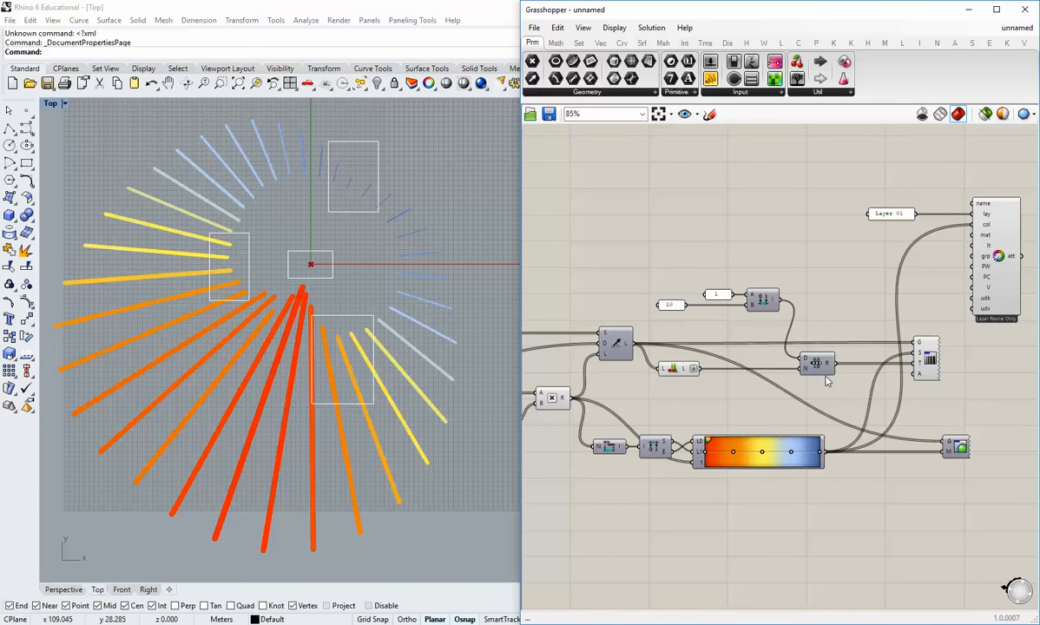
pyautogui.moveTo(773, 361); pyautogui.dragTo(691, 363)
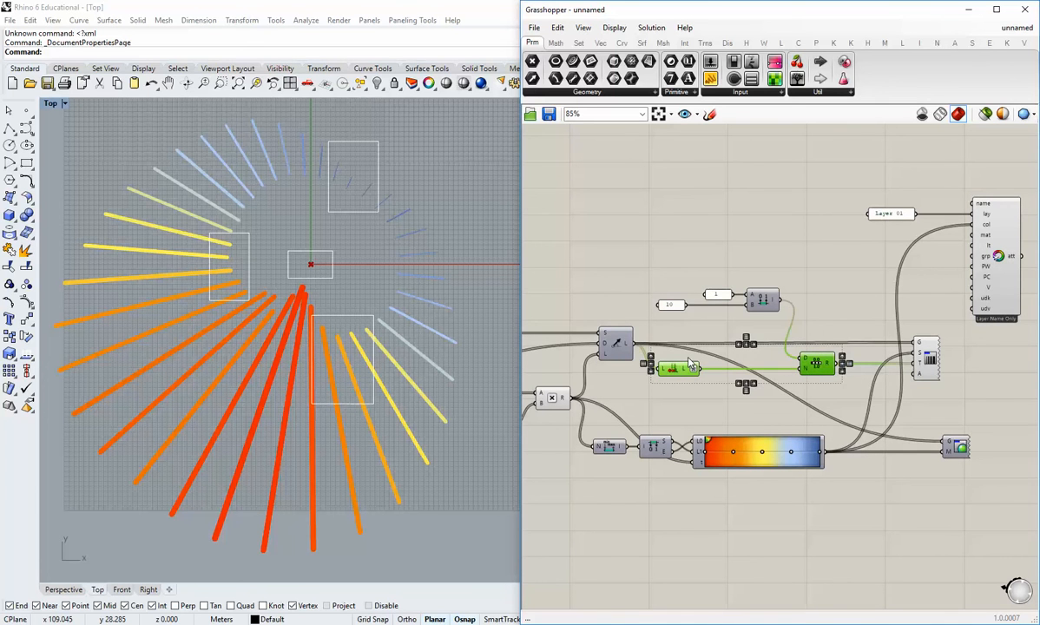
pyautogui.keyDown('alt'); pyautogui.moveTo(817, 369); pyautogui.dragTo(807, 198); pyautogui.keyUp('alt')
pyautogui.click(773, 245)
pyautogui.moveTo(772, 246); pyautogui.dragTo(766, 299, button='right')
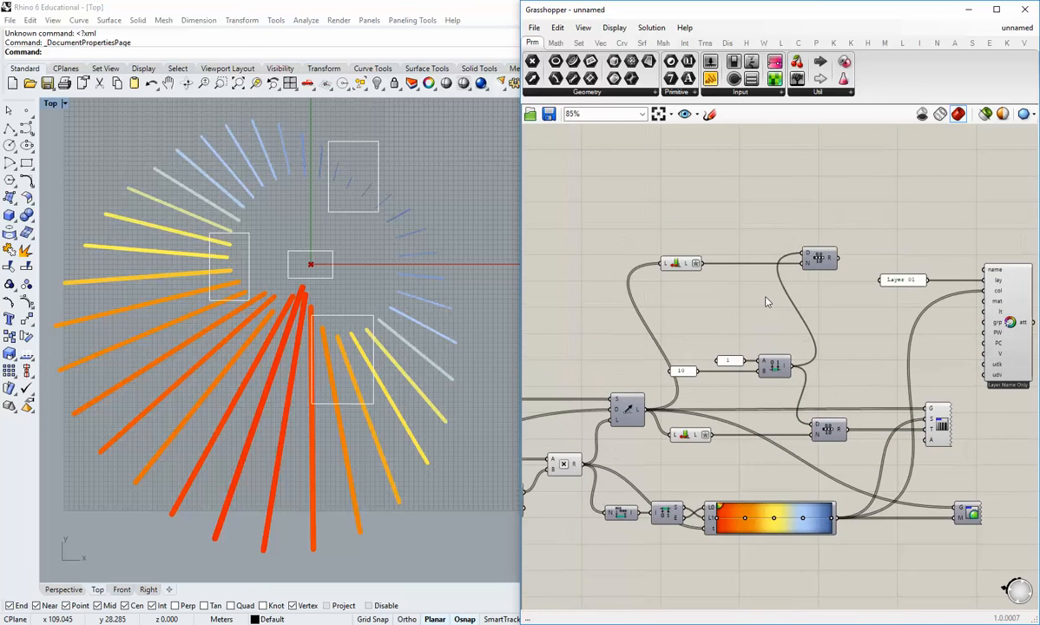
# Duplicate the Construct Domain component, place it in front of the copied Range, and shift the copied List Length to make room
pyautogui.scroll(1, 753, 380)
pyautogui.click(782, 364)
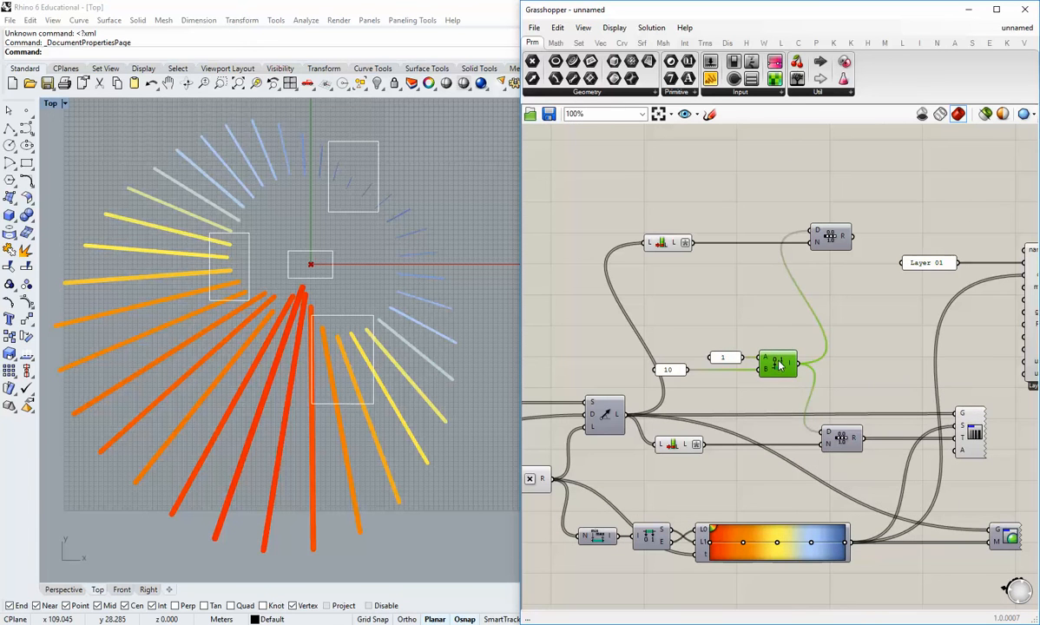
pyautogui.keyDown('alt'); pyautogui.moveTo(784, 362); pyautogui.dragTo(776, 236); pyautogui.keyUp('alt')
pyautogui.click(728, 186)
pyautogui.moveTo(651, 237); pyautogui.dragTo(635, 234)
pyautogui.click(690, 292)
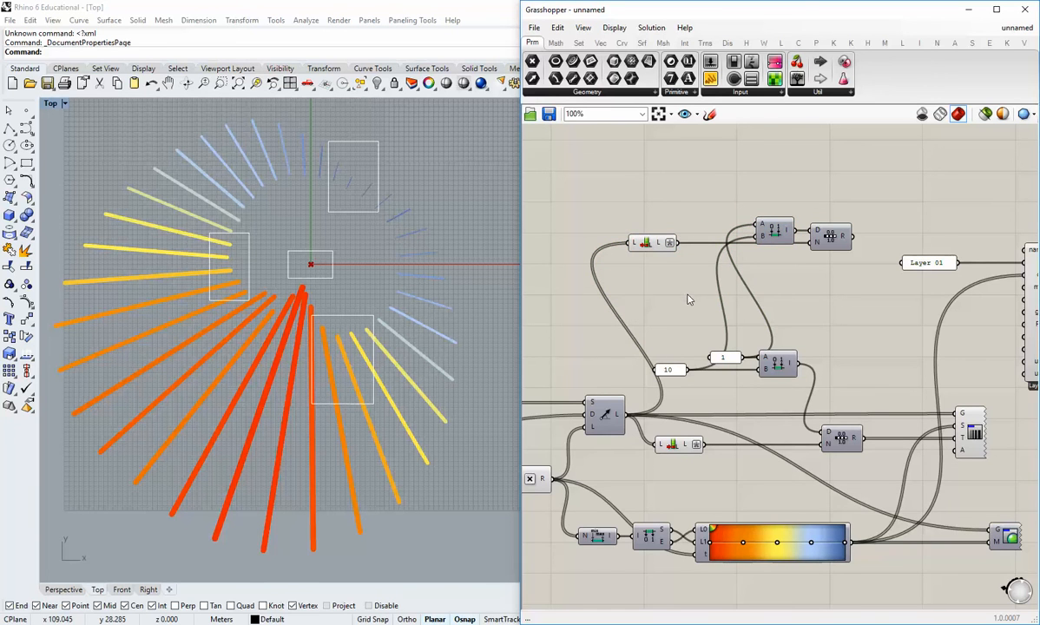
# Space the copied List Length component farther away from the copied Construct Domain
pyautogui.moveTo(881, 417); pyautogui.dragTo(794, 402, button='right')
pyautogui.click(889, 419)
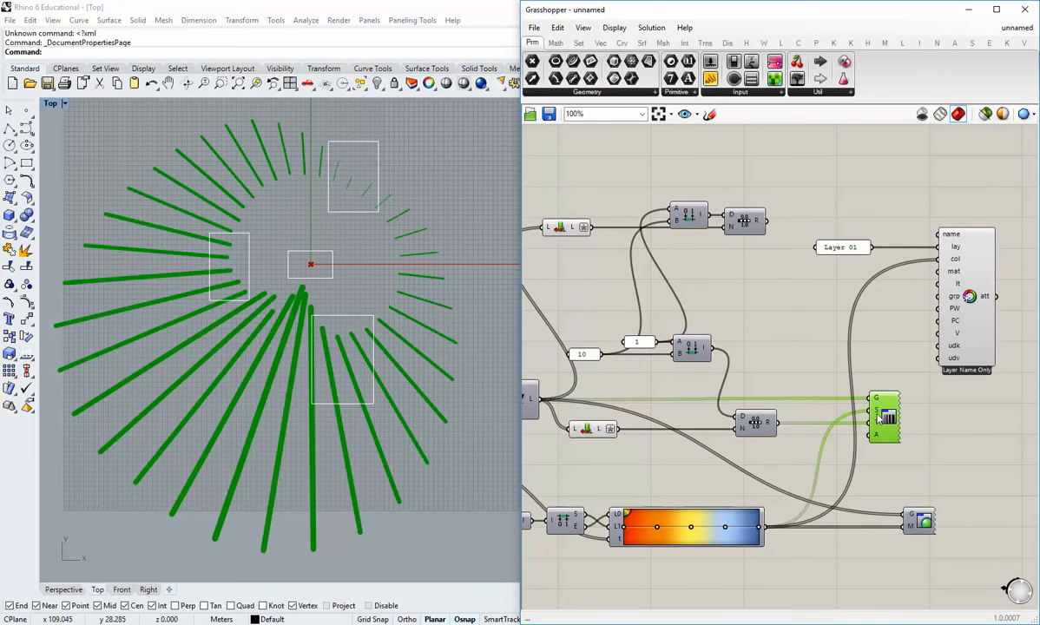
pyautogui.click(891, 458)
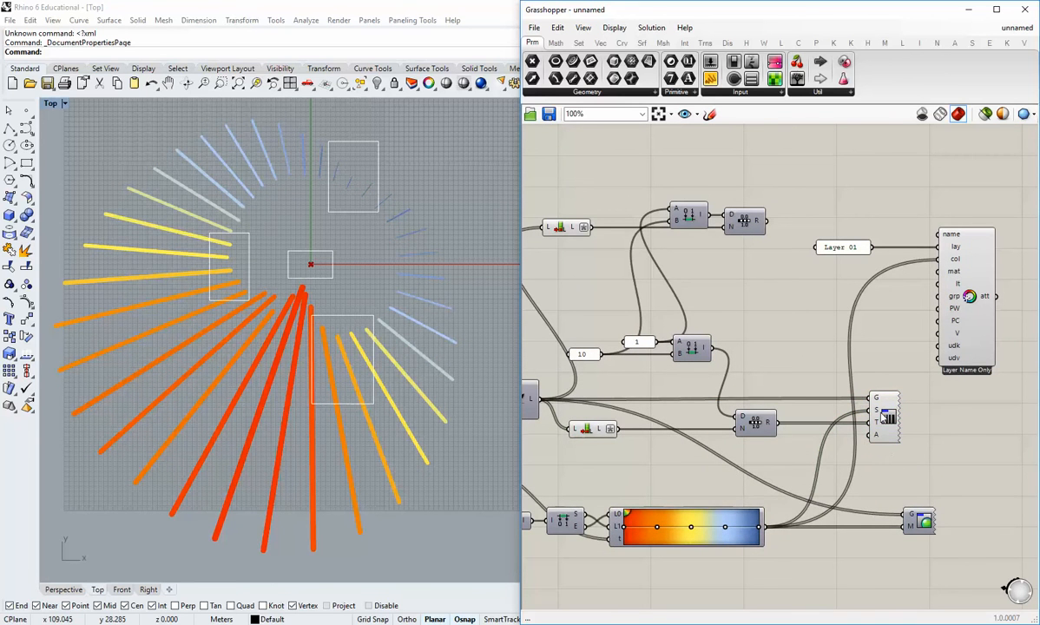
pyautogui.moveTo(694, 287); pyautogui.dragTo(782, 299, button='right')
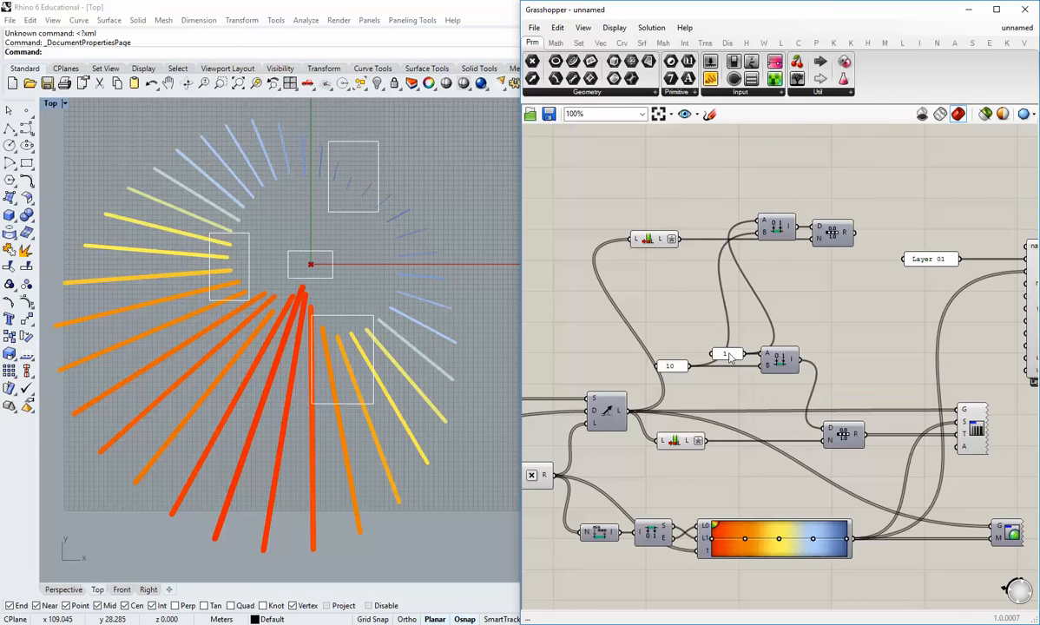
pyautogui.moveTo(765, 287); pyautogui.dragTo(759, 311, button='right')
pyautogui.moveTo(651, 270); pyautogui.dragTo(640, 270)
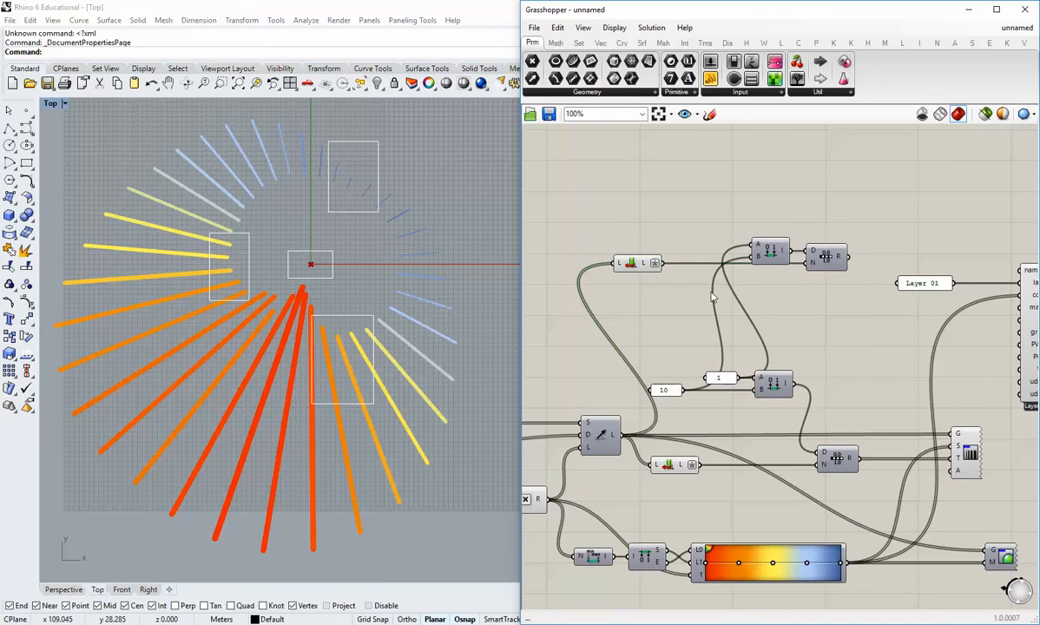
pyautogui.click(770, 263)
pyautogui.click(721, 289)
# Add a number slider with value 0.250 and connect it to the A input of the copied Construct Domain
pyautogui.scroll(2, 719, 284)
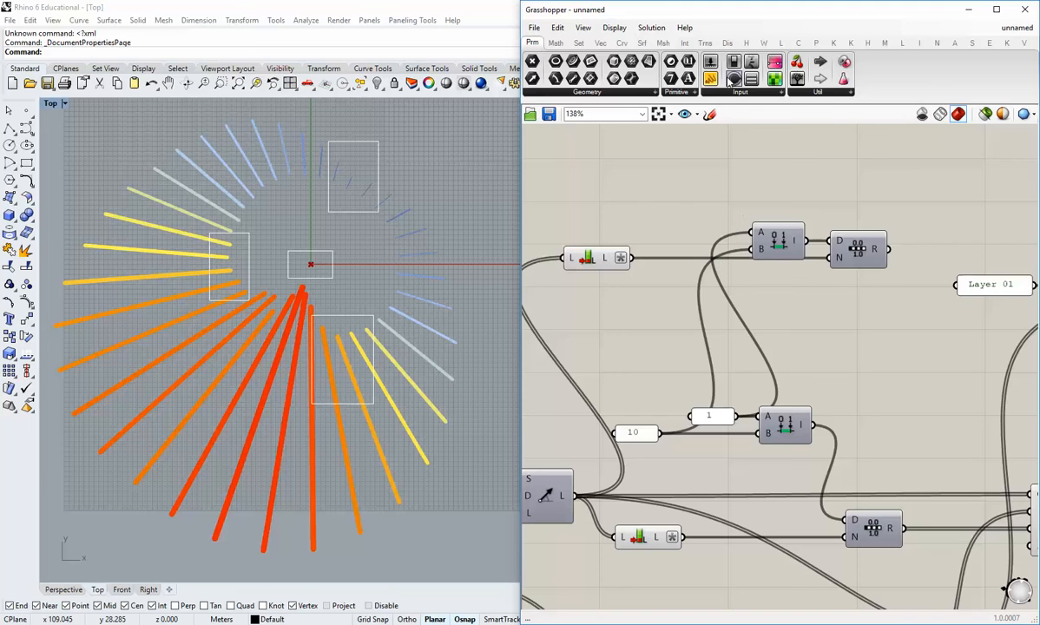
pyautogui.doubleClick(742, 183)
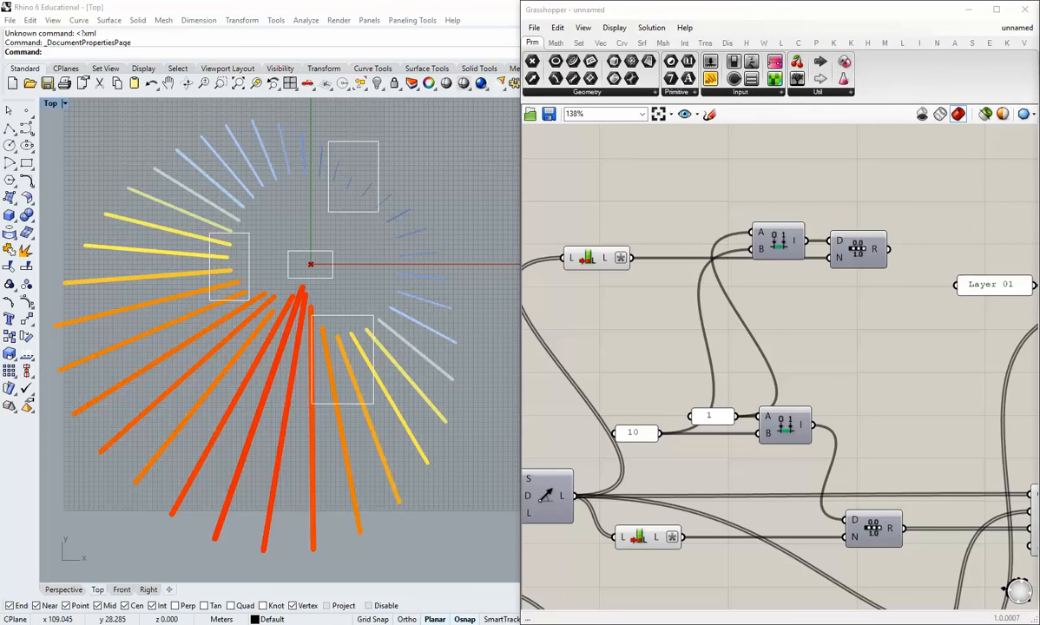
pyautogui.click(695, 223)
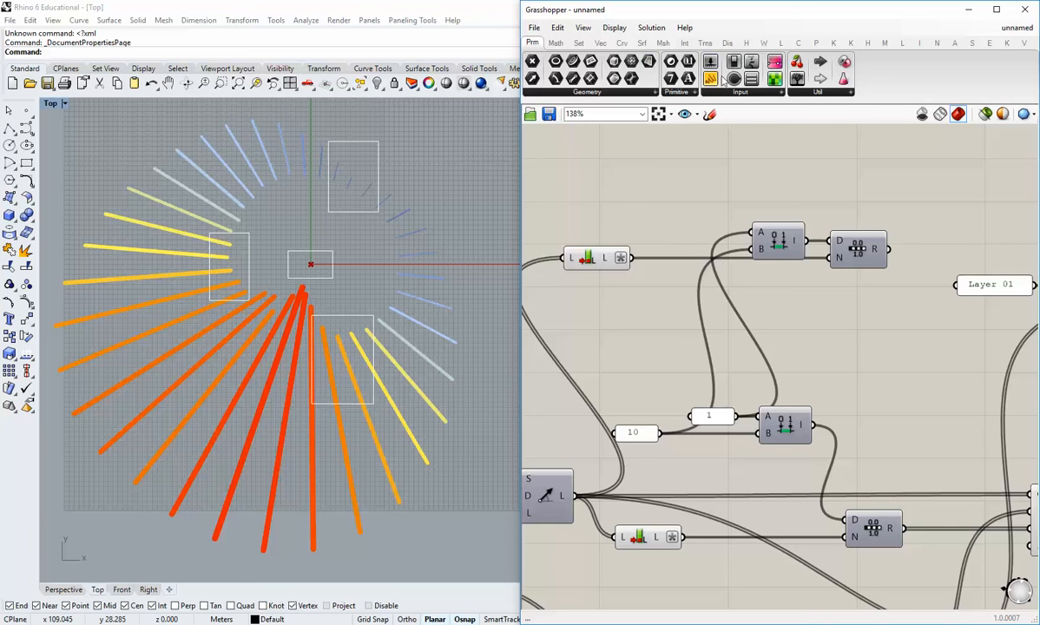
pyautogui.moveTo(711, 64); pyautogui.dragTo(635, 186)
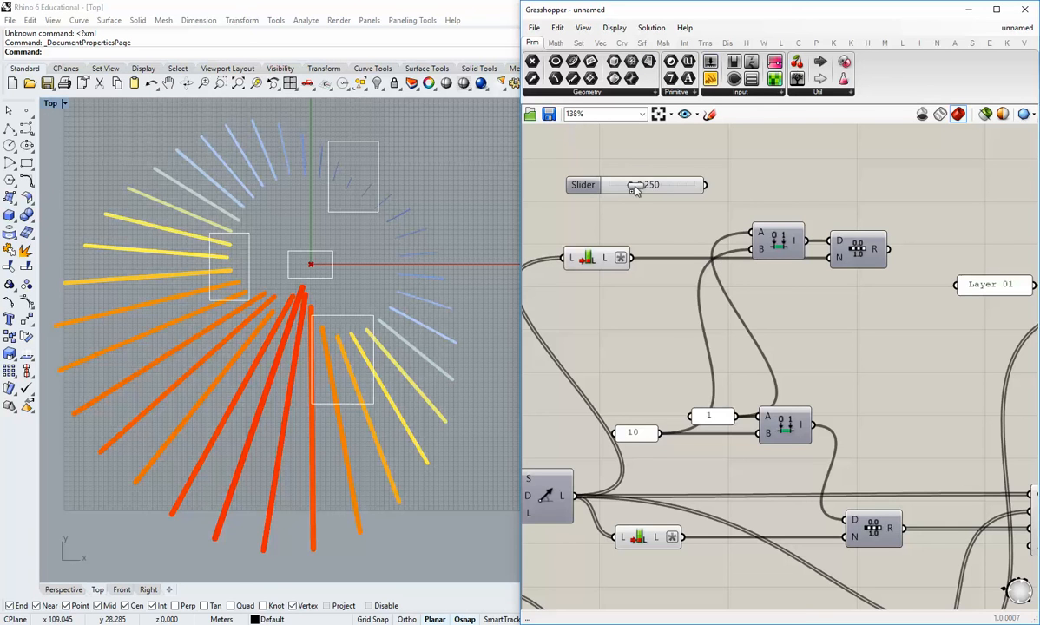
pyautogui.moveTo(706, 186); pyautogui.dragTo(677, 188)
pyautogui.click(739, 237)
# Set the second slider's maximum to 5 and connect it to the B input of the copied Construct Domain
pyautogui.rightClick(678, 191)
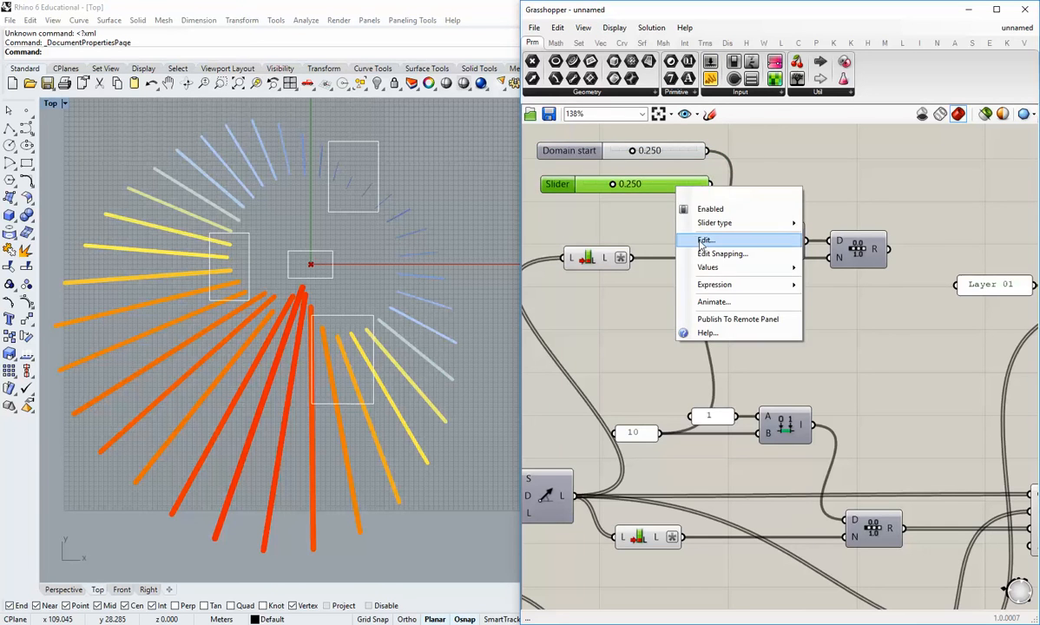
pyautogui.click(686, 226)
pyautogui.doubleClick(741, 275)
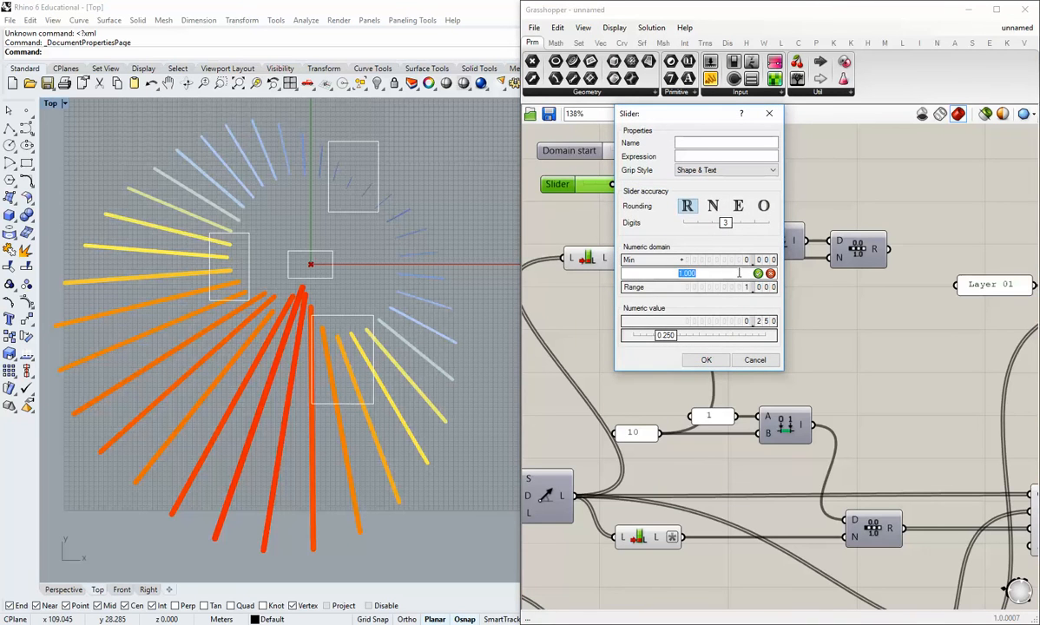
pyautogui.write('5')
pyautogui.click(759, 274)
pyautogui.click(717, 361)
pyautogui.click(685, 232)
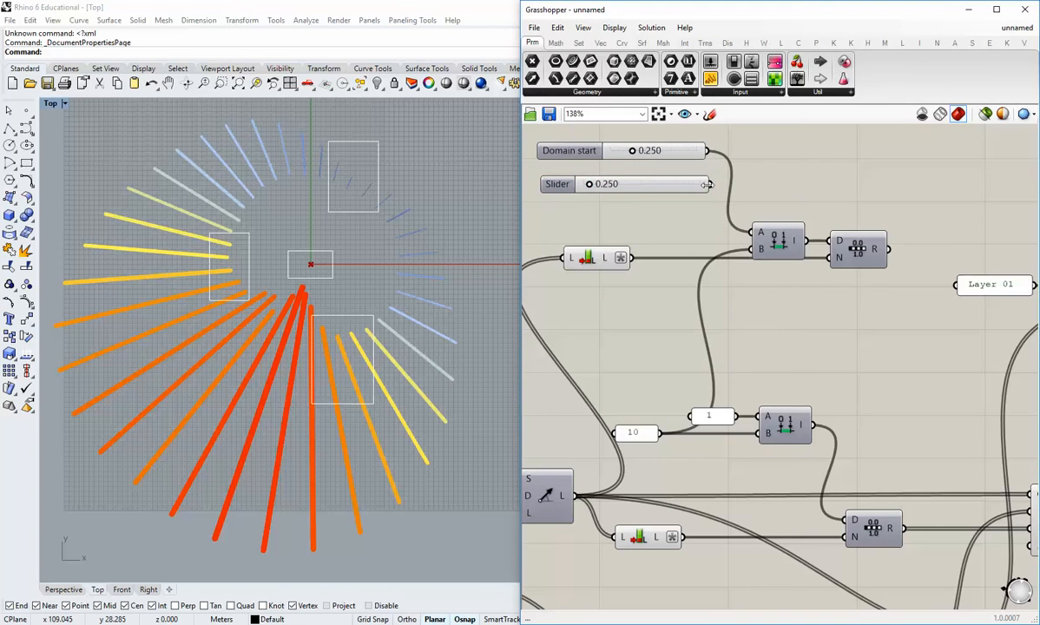
pyautogui.moveTo(708, 185); pyautogui.dragTo(752, 249)
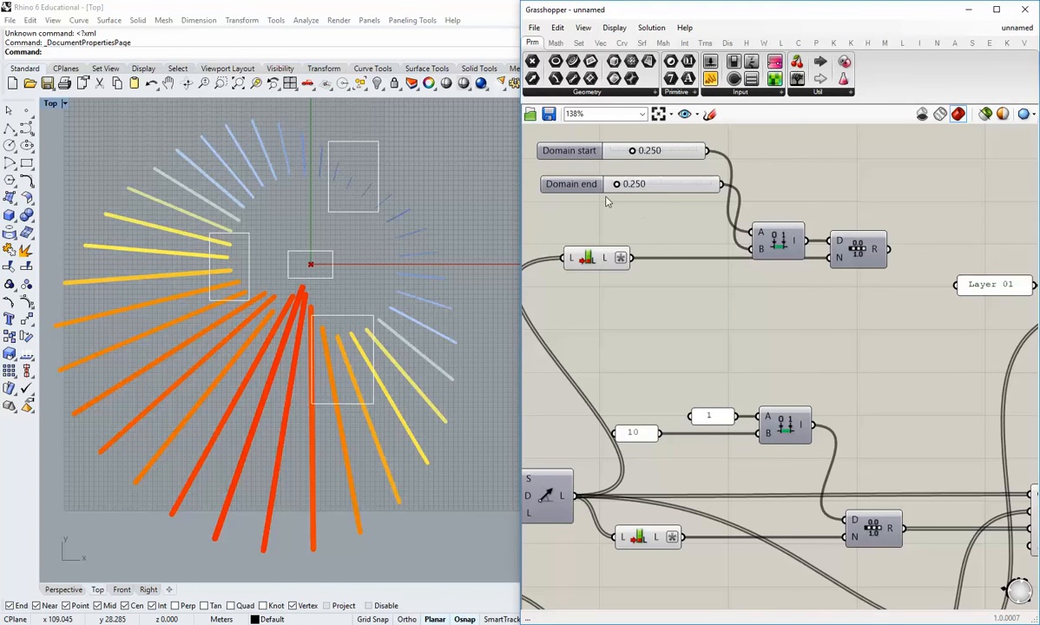
# Set the Domain end slider to 4.423 and stack the two domain sliders together above the copied Construct Domain
pyautogui.moveTo(616, 184); pyautogui.dragTo(696, 190)
pyautogui.keyDown('shift'); pyautogui.click(646, 148); pyautogui.keyUp('shift')
pyautogui.click(634, 136)
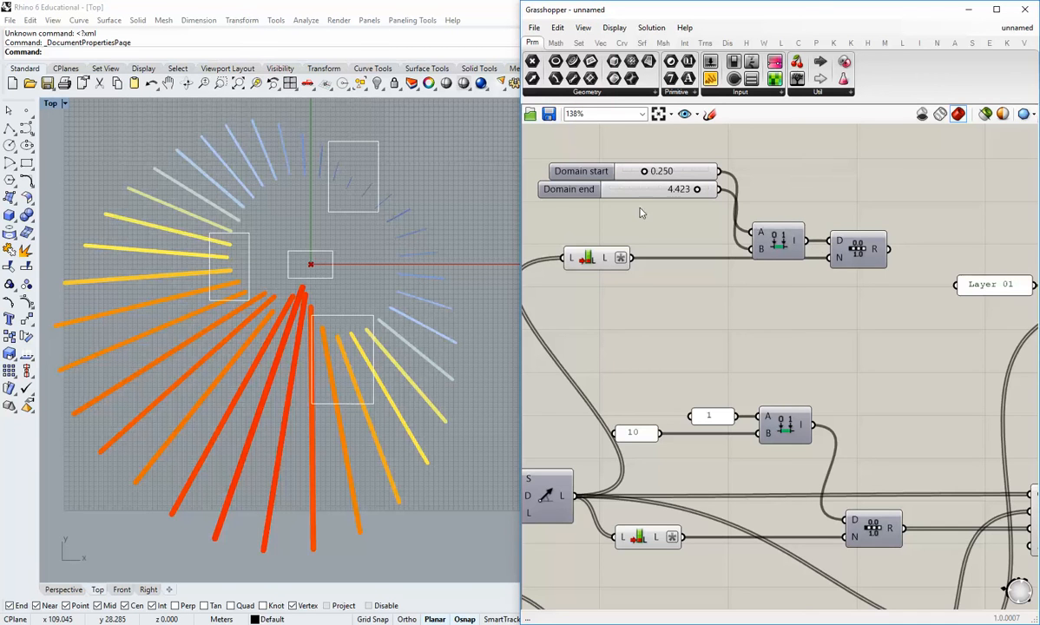
# Widen the Grasshopper window and connect the copied Range output to the PW input of CreateAttributes
pyautogui.moveTo(641, 232); pyautogui.dragTo(679, 254, button='right')
pyautogui.moveTo(880, 290); pyautogui.dragTo(854, 278, button='right')
pyautogui.moveTo(887, 265)
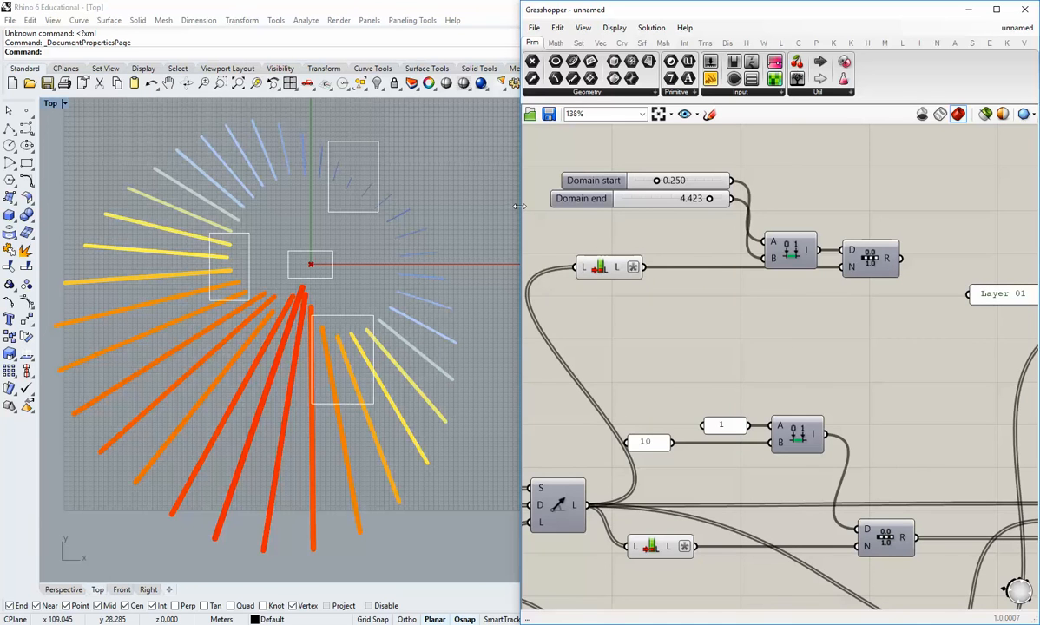
pyautogui.moveTo(519, 206); pyautogui.dragTo(472, 206)
pyautogui.scroll(-3, 644, 342)
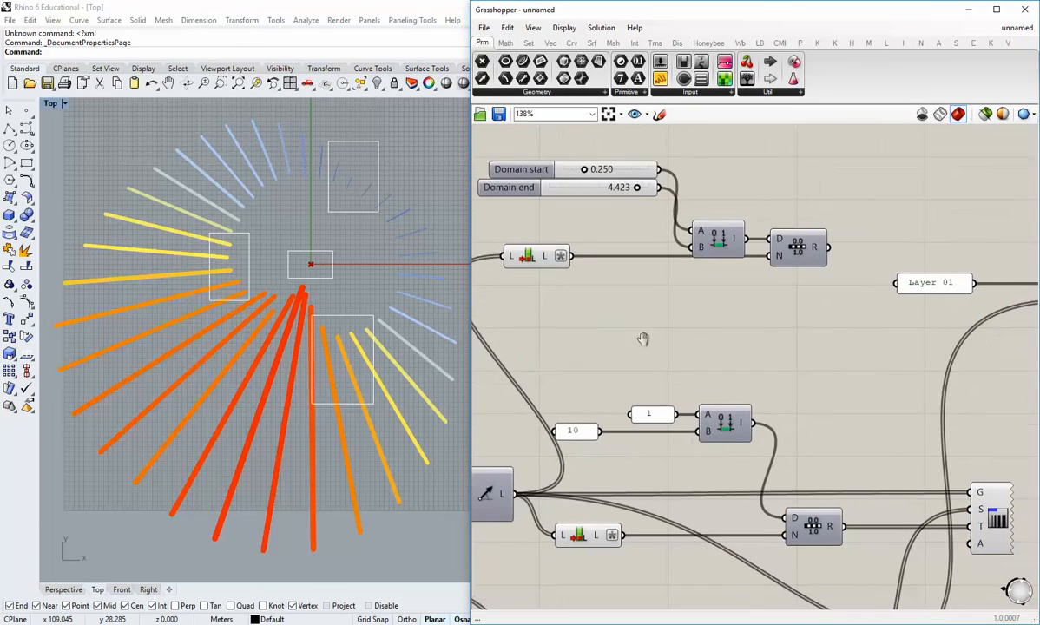
pyautogui.scroll(2, 783, 320)
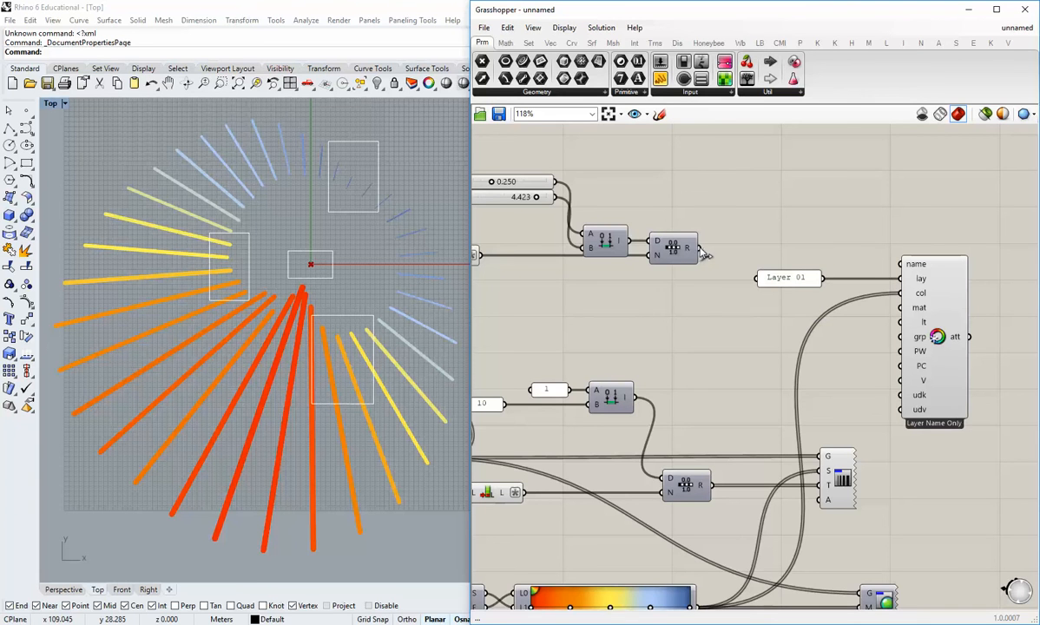
pyautogui.moveTo(702, 252); pyautogui.dragTo(901, 351)
pyautogui.moveTo(867, 420); pyautogui.dragTo(801, 369, button='right')
pyautogui.moveTo(875, 304); pyautogui.dragTo(895, 304)
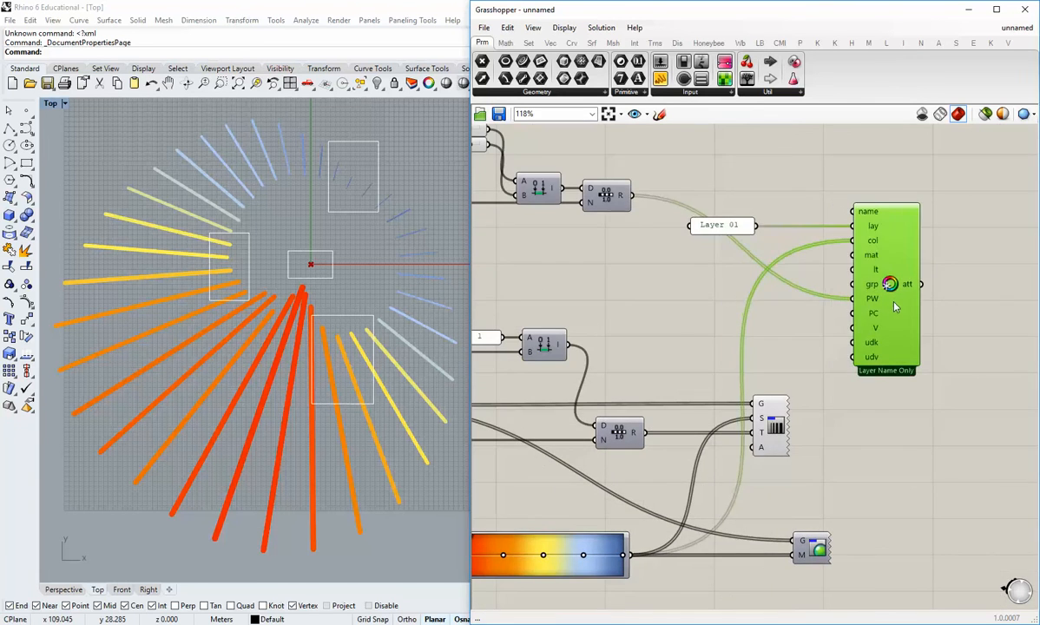
pyautogui.click(683, 349)
# Move the line thickness preview component away from the wires and left-align it with the Custom Preview component
pyautogui.moveTo(876, 320)
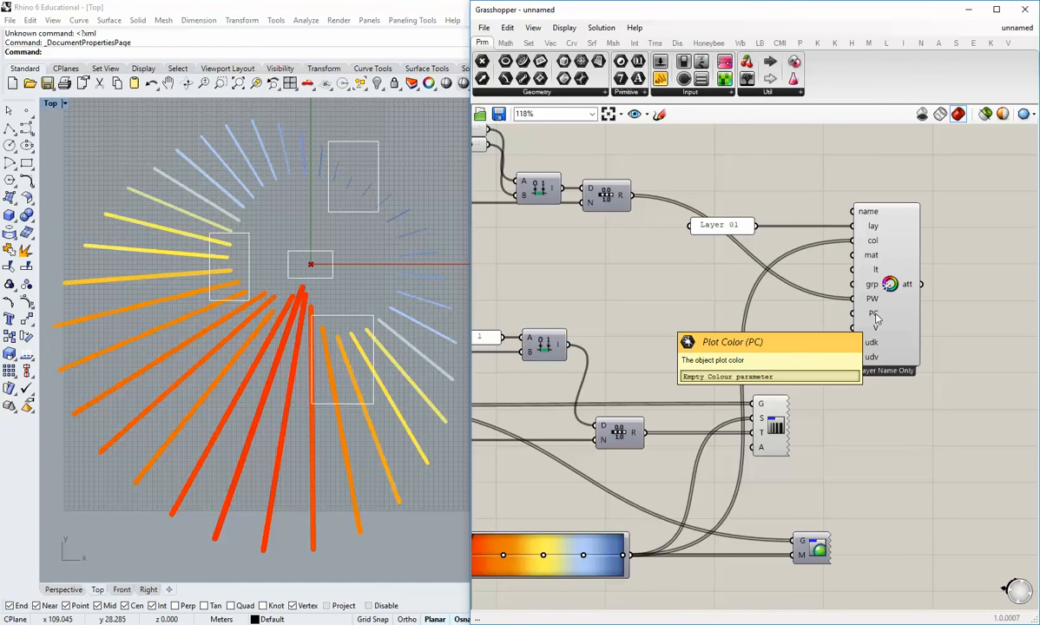
pyautogui.moveTo(874, 249)
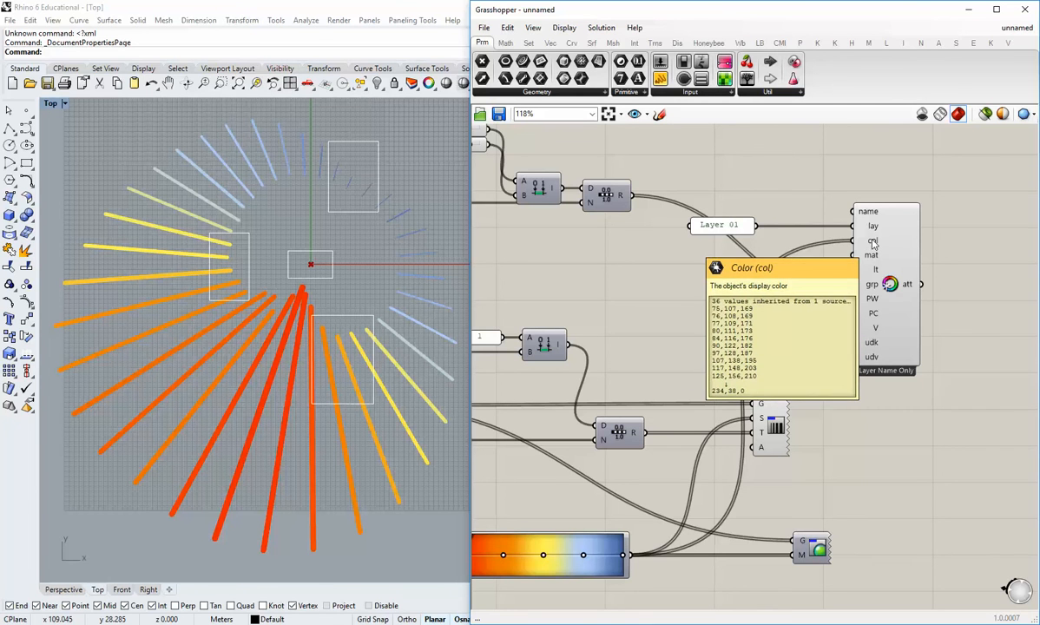
pyautogui.click(904, 278)
pyautogui.click(784, 314)
pyautogui.moveTo(869, 247)
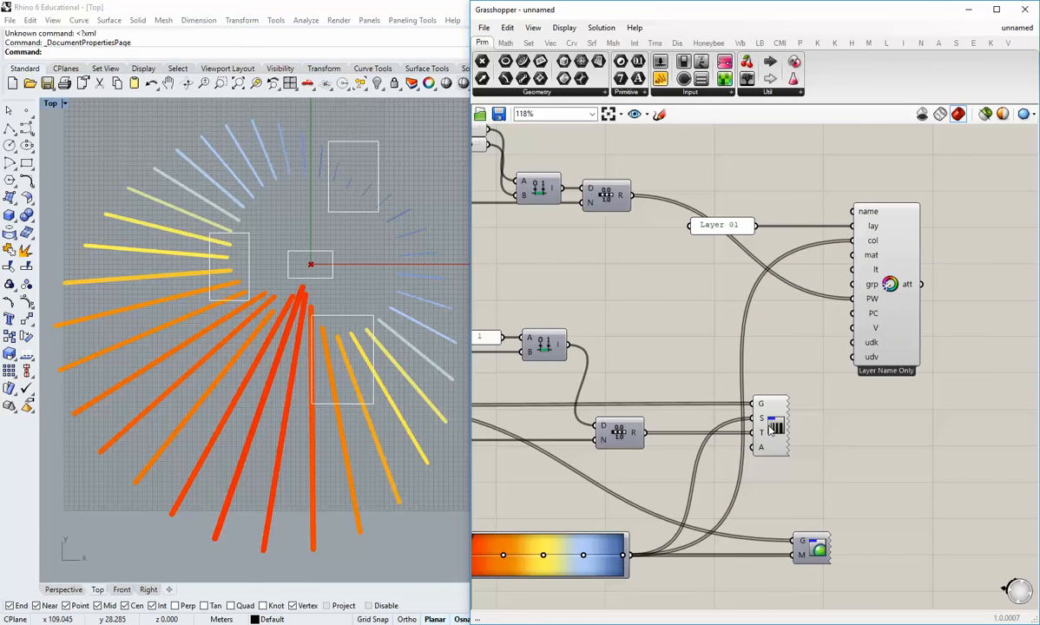
pyautogui.moveTo(771, 430); pyautogui.dragTo(817, 430)
pyautogui.moveTo(844, 568); pyautogui.dragTo(812, 426)
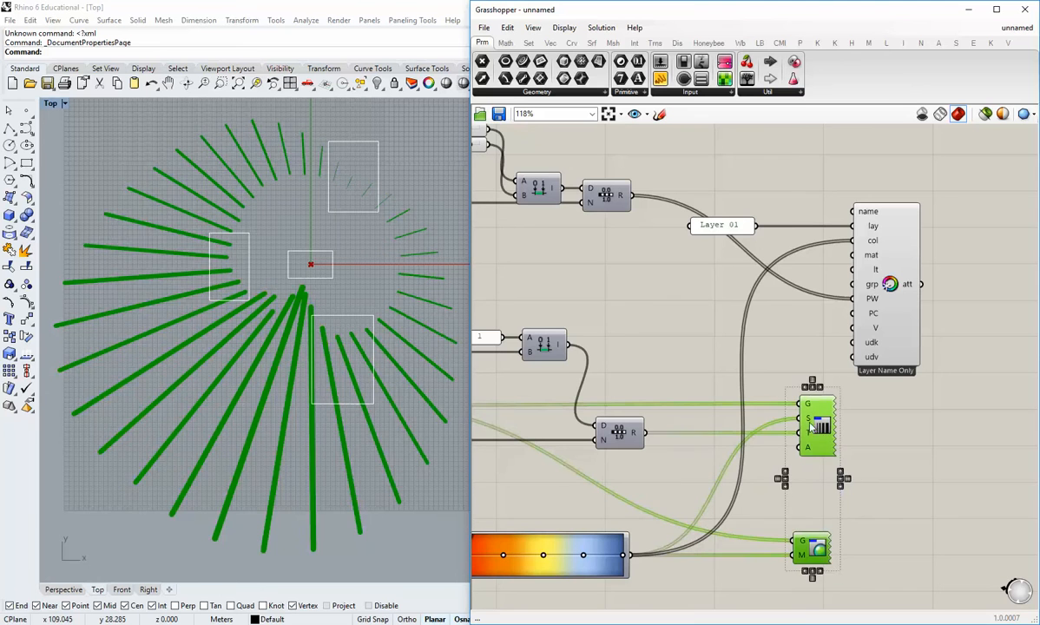
pyautogui.click(789, 347)
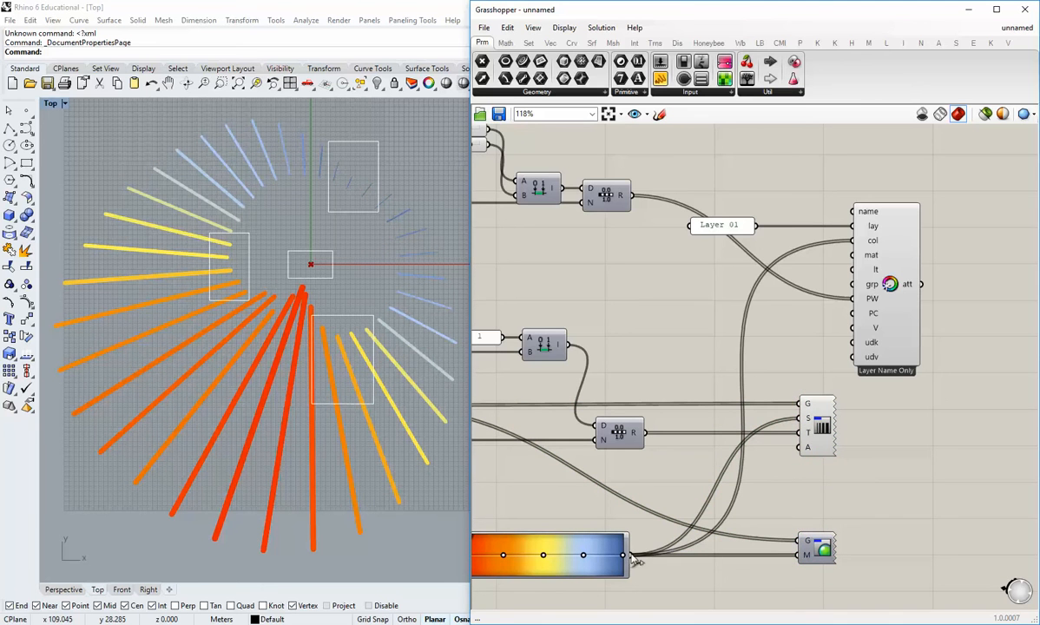
# Connect the gradient's colour output to the PC input of CreateAttributes
pyautogui.moveTo(623, 554); pyautogui.dragTo(872, 319)
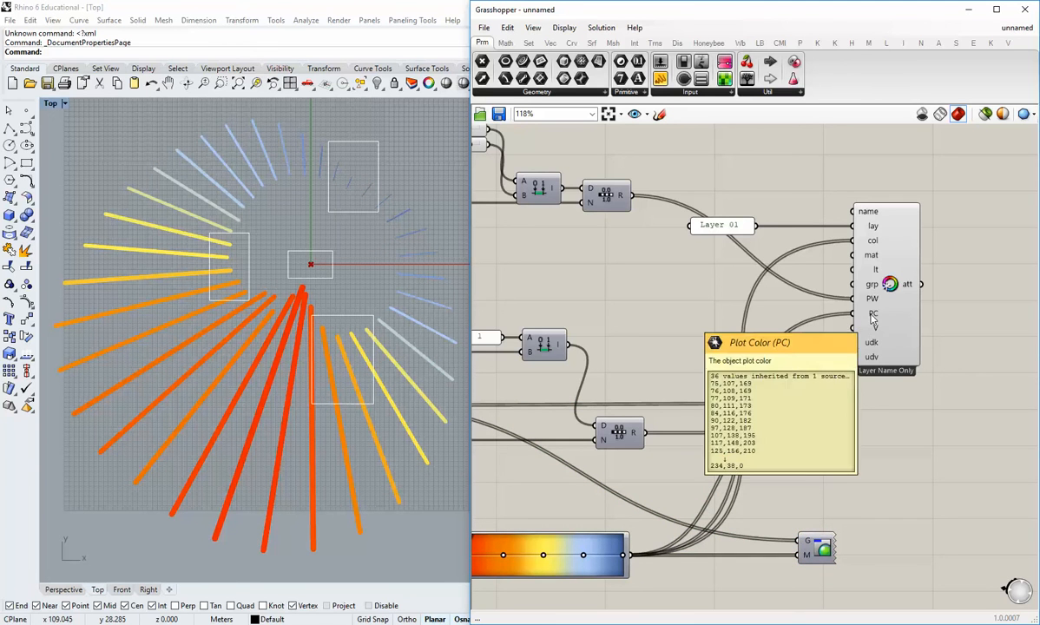
pyautogui.moveTo(918, 395); pyautogui.dragTo(893, 396, button='right')
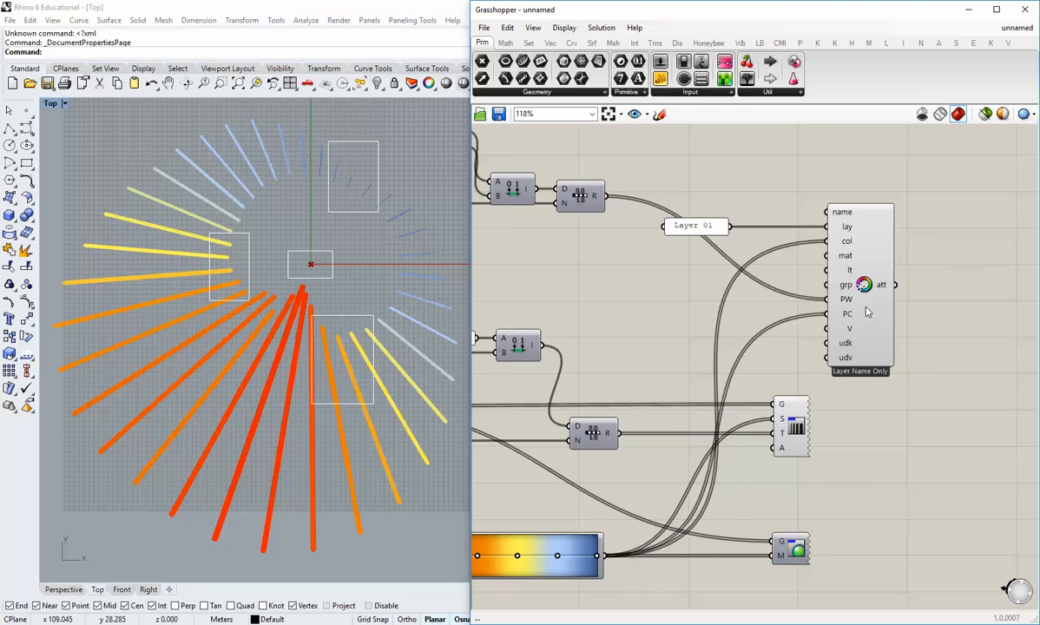
pyautogui.moveTo(869, 308); pyautogui.dragTo(856, 307)
pyautogui.click(873, 382)
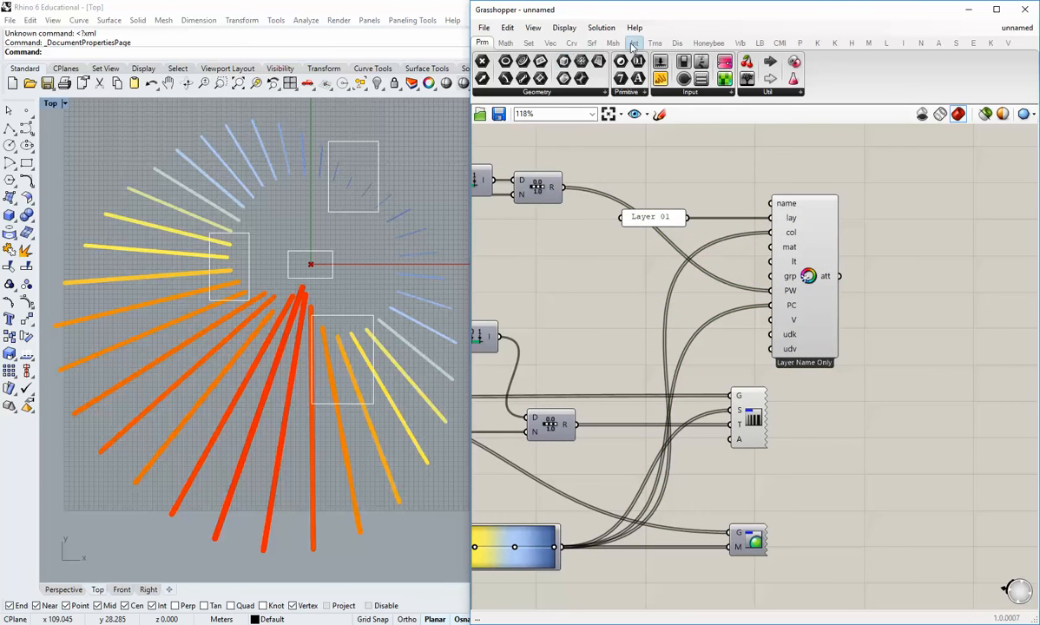
# Add a Human Bake Geometry component beside CreateAttributes and connect the att output to its att input
pyautogui.click(851, 43)
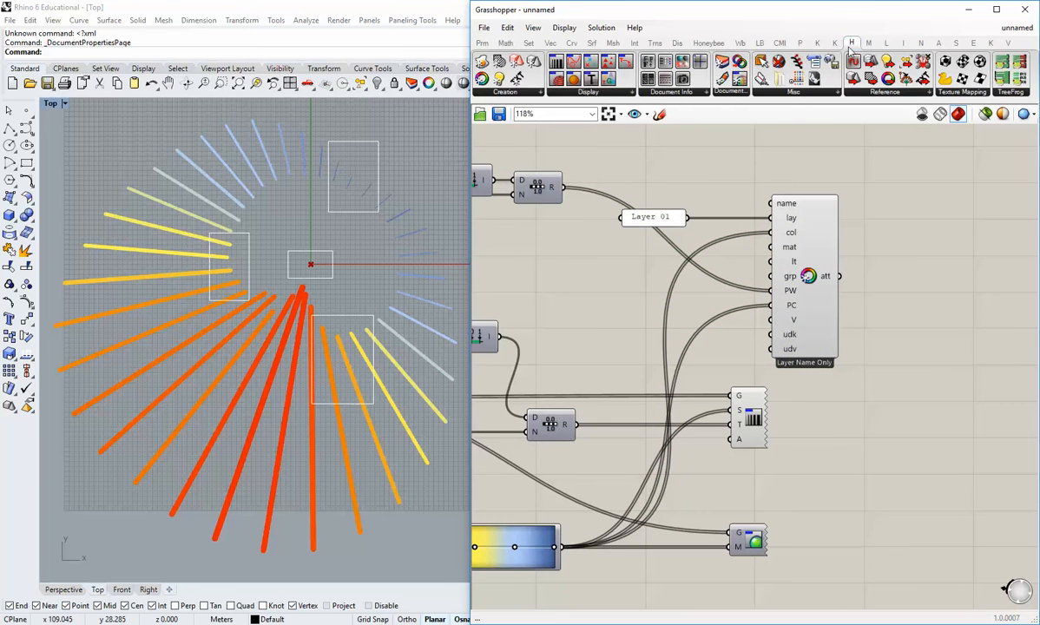
pyautogui.click(509, 92)
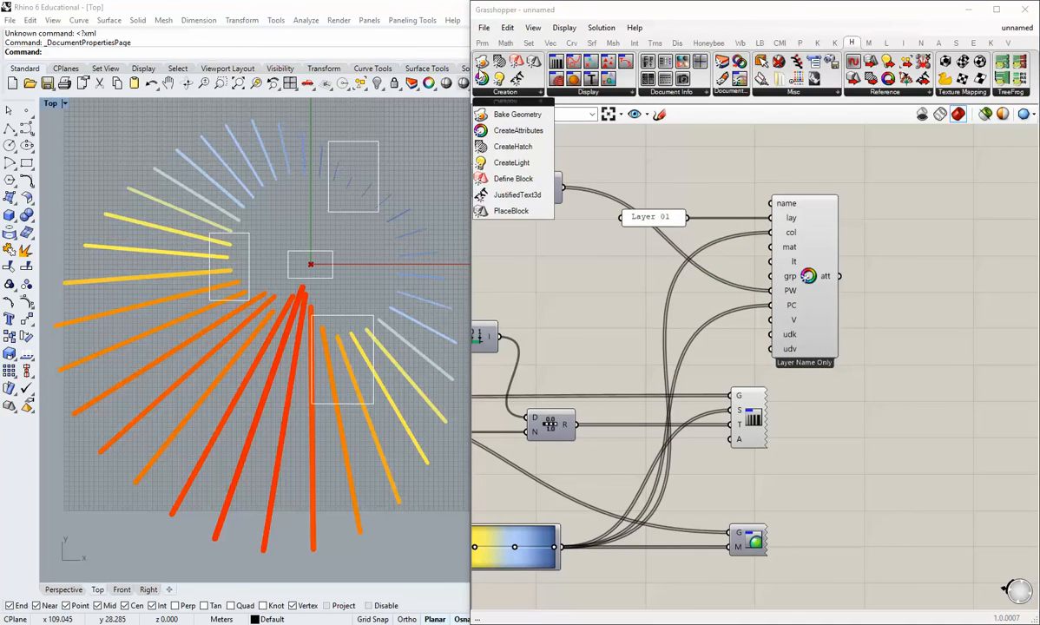
pyautogui.moveTo(518, 115); pyautogui.dragTo(912, 379)
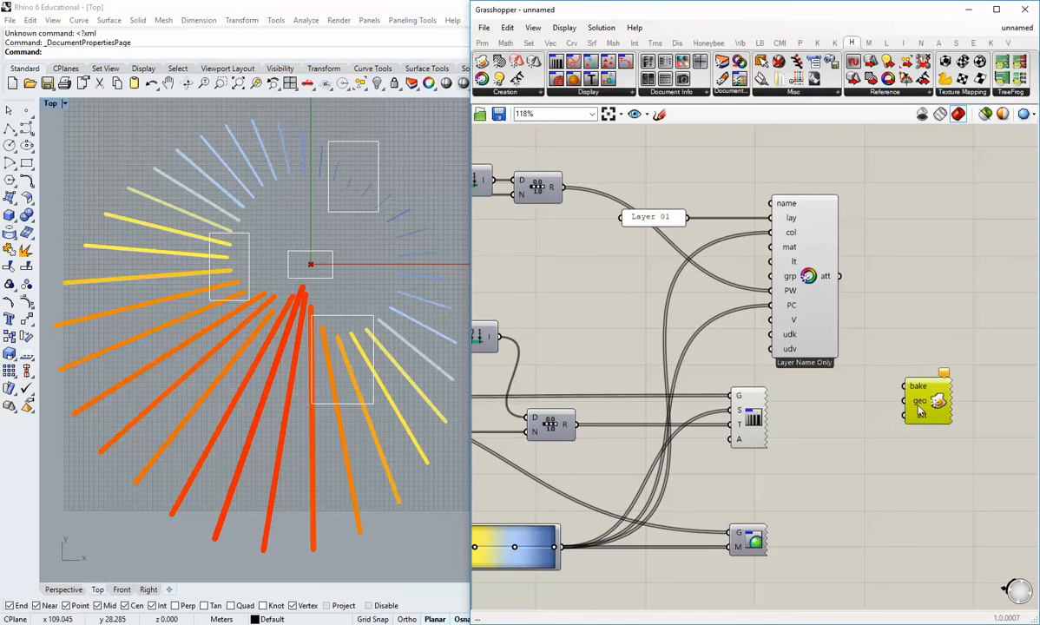
pyautogui.moveTo(920, 421); pyautogui.dragTo(901, 384, button='right')
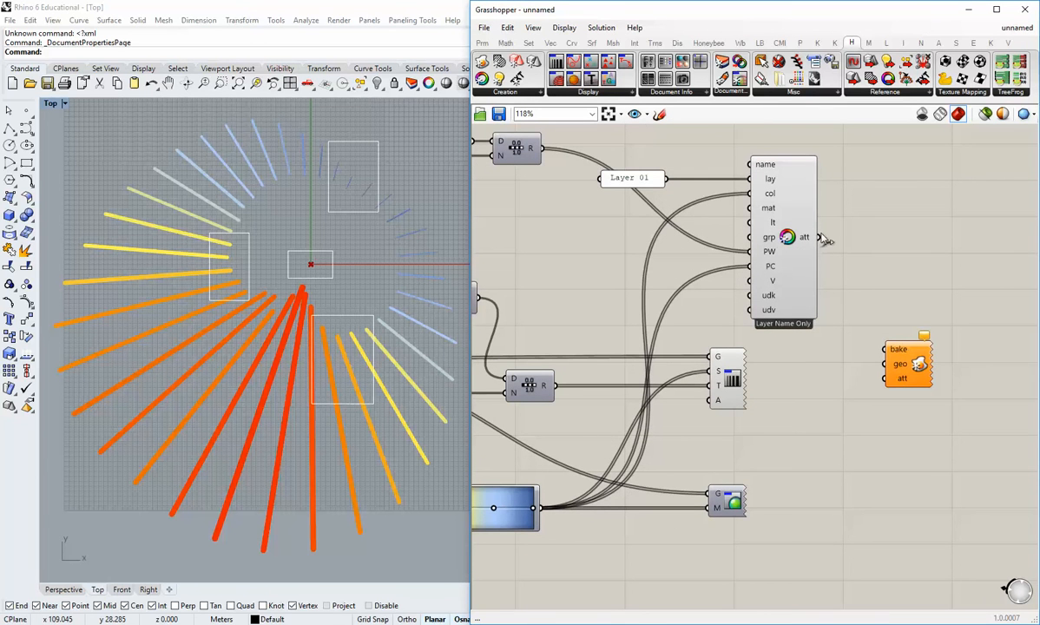
pyautogui.moveTo(820, 237); pyautogui.dragTo(884, 378)
pyautogui.moveTo(755, 383); pyautogui.dragTo(777, 397, button='right')
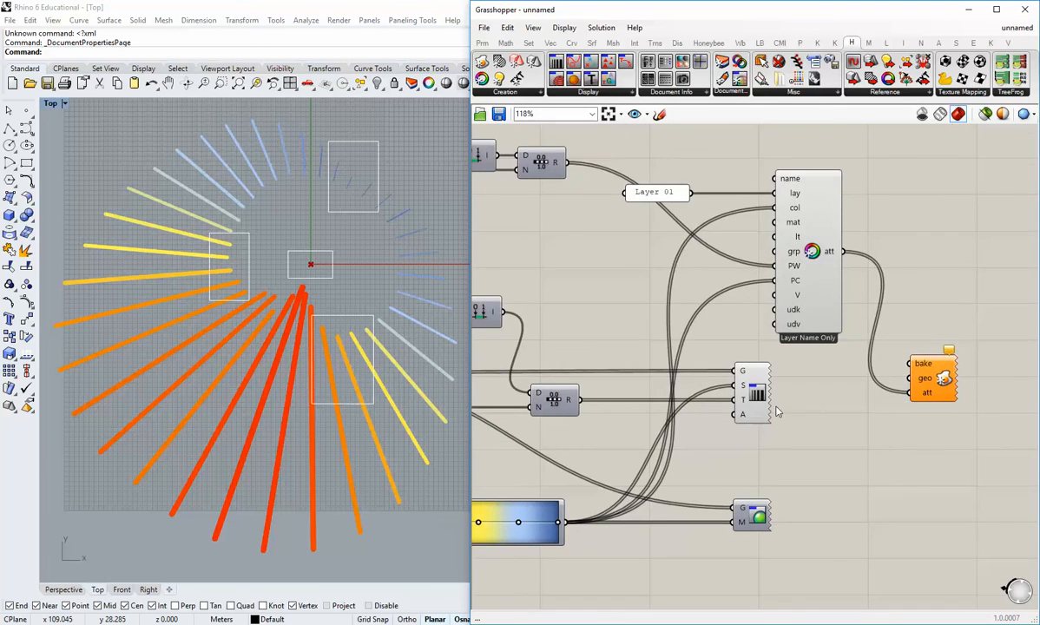
# Connect the line component's L output to the geo input of Bake Geometry and shift the bake component slightly right
pyautogui.scroll(-2, 777, 412)
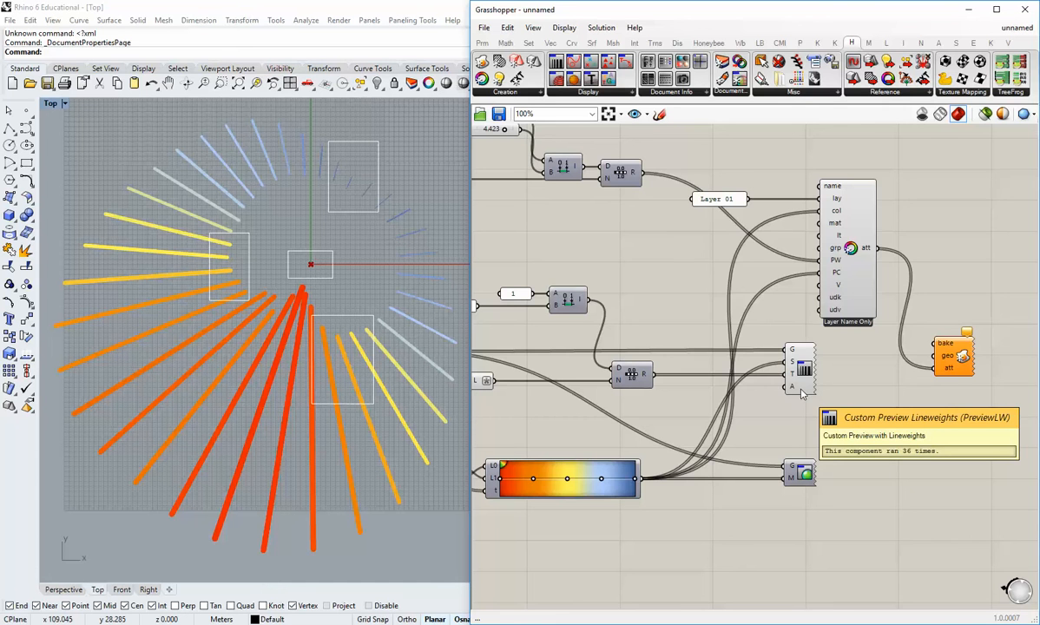
pyautogui.moveTo(878, 406); pyautogui.dragTo(849, 390, button='right')
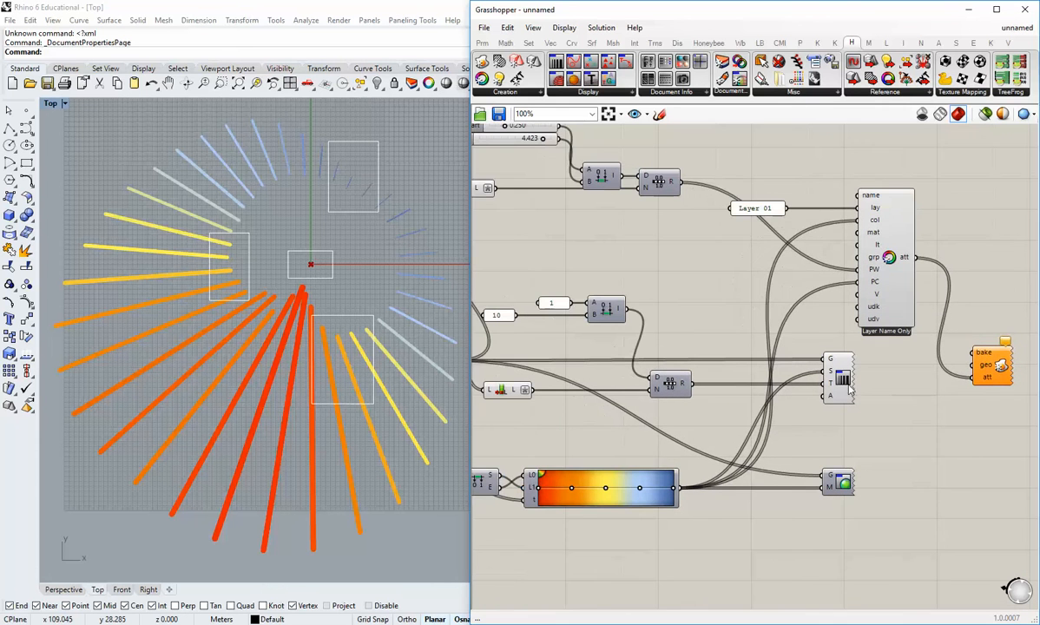
pyautogui.moveTo(668, 338); pyautogui.dragTo(778, 359, button='right')
pyautogui.scroll(-1, 778, 359)
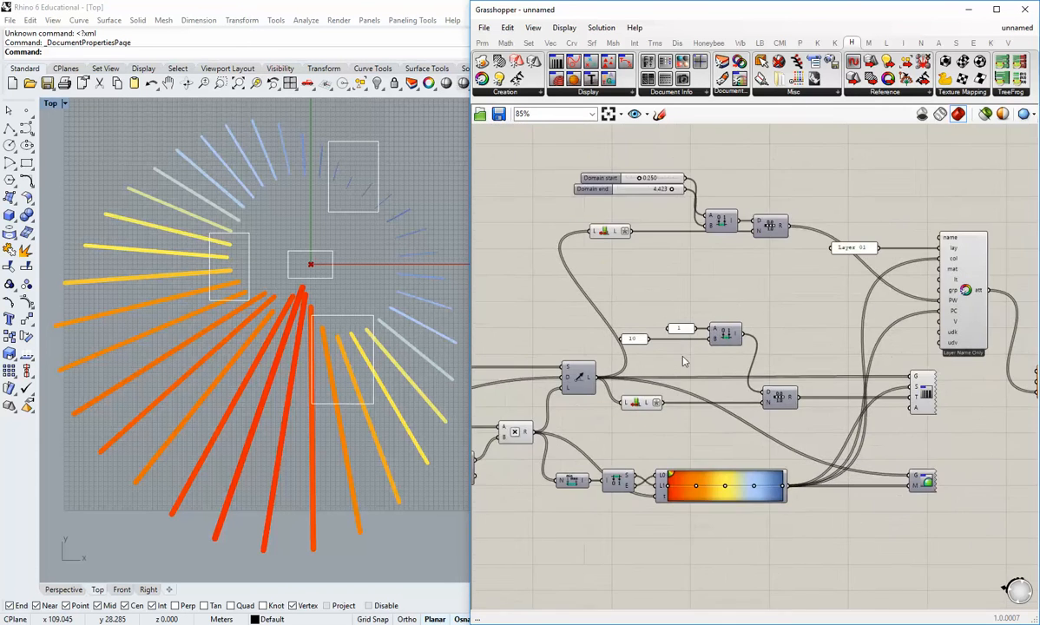
pyautogui.moveTo(703, 402); pyautogui.dragTo(672, 313, button='right')
pyautogui.moveTo(927, 357); pyautogui.dragTo(871, 353, button='right')
pyautogui.moveTo(869, 350); pyautogui.dragTo(692, 341)
pyautogui.click(647, 314)
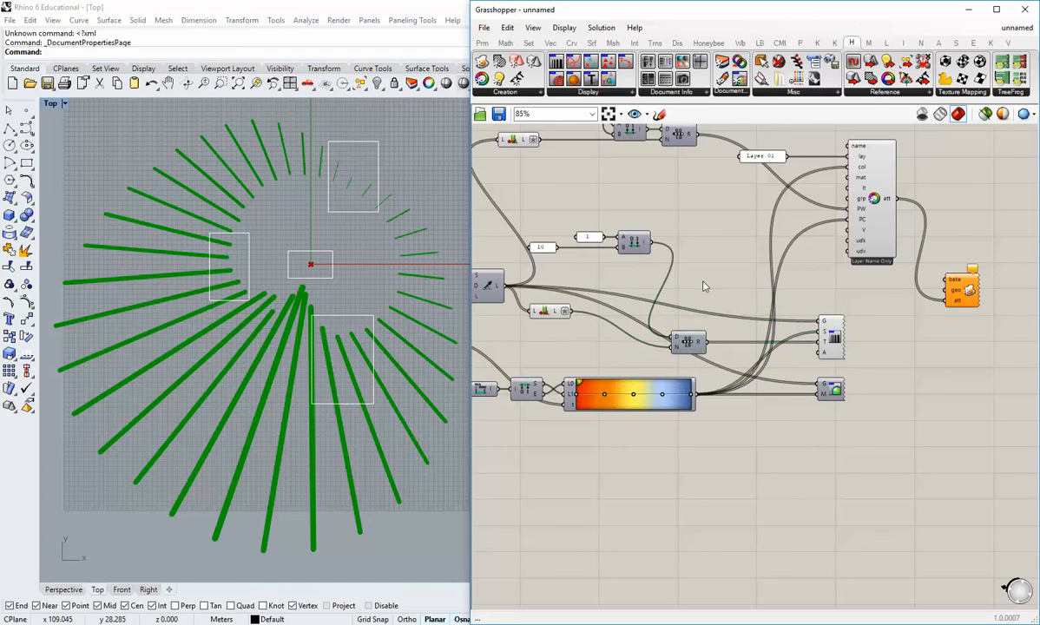
pyautogui.moveTo(503, 285); pyautogui.dragTo(941, 290)
pyautogui.moveTo(936, 313); pyautogui.dragTo(901, 322, button='right')
pyautogui.moveTo(935, 305); pyautogui.dragTo(984, 303)
pyautogui.click(951, 347)
pyautogui.moveTo(950, 348); pyautogui.dragTo(930, 349, button='right')
pyautogui.scroll(3, 945, 287)
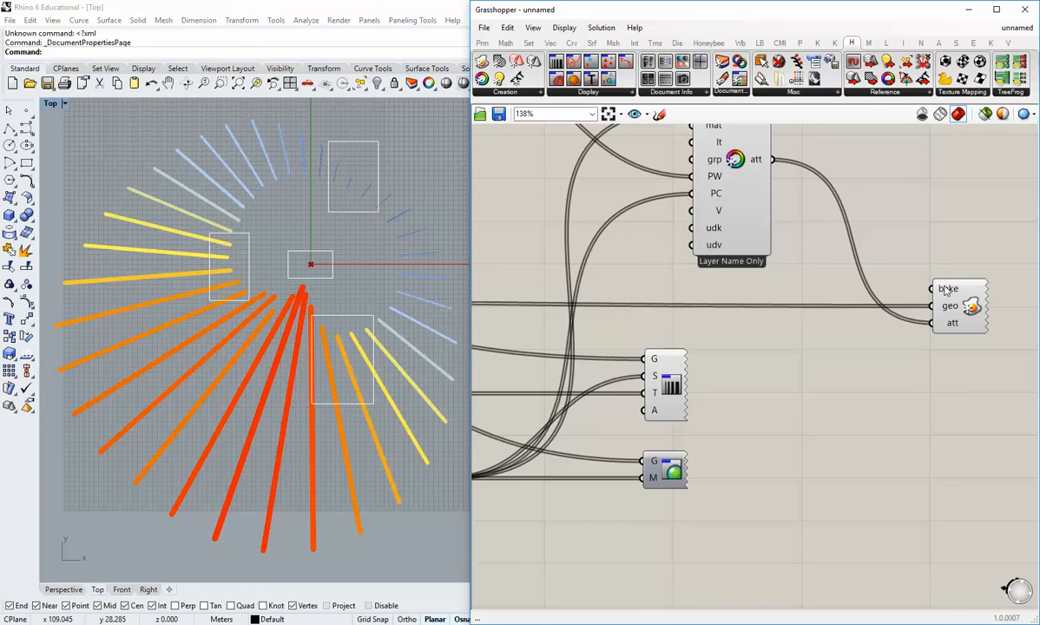
# Add a Button component beside Bake Geometry, connect it to the bake input and line it up with that input
pyautogui.click(482, 42)
pyautogui.click(690, 91)
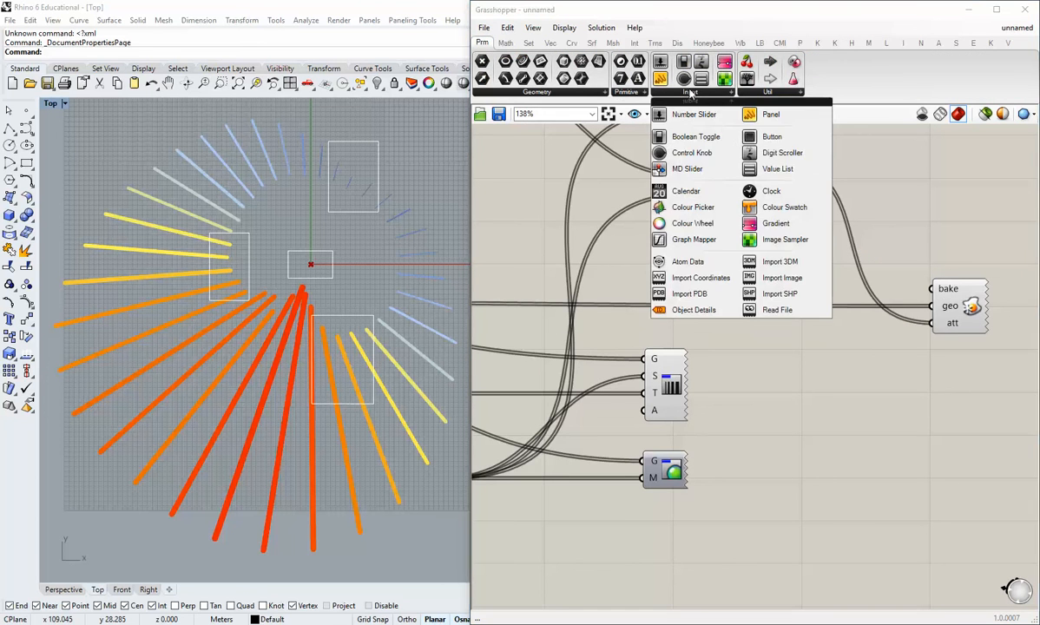
pyautogui.click(764, 139)
pyautogui.click(830, 278)
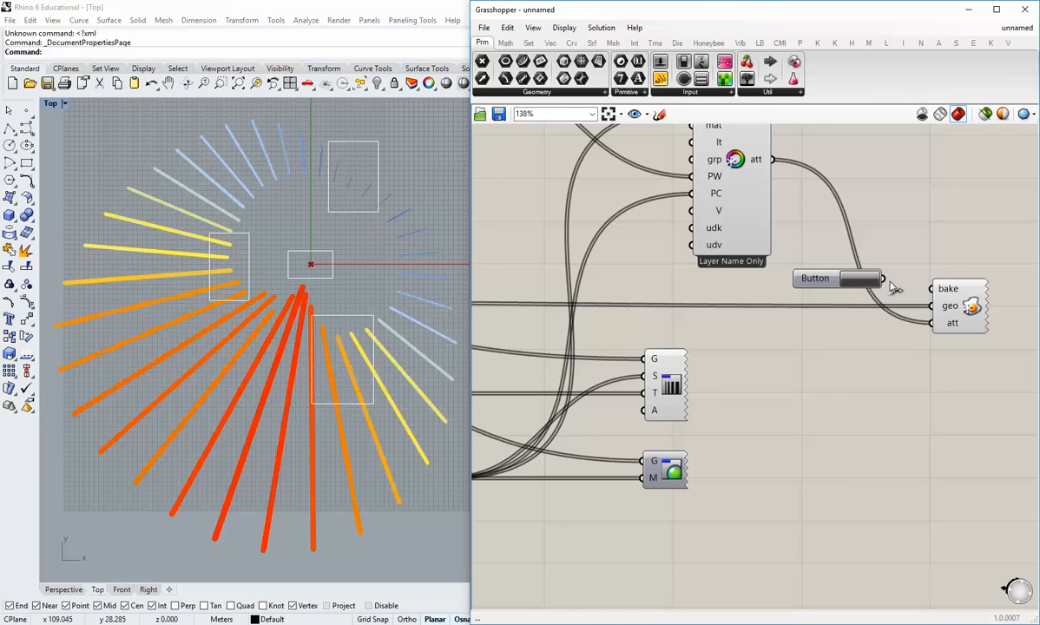
pyautogui.moveTo(829, 279); pyautogui.dragTo(831, 289)
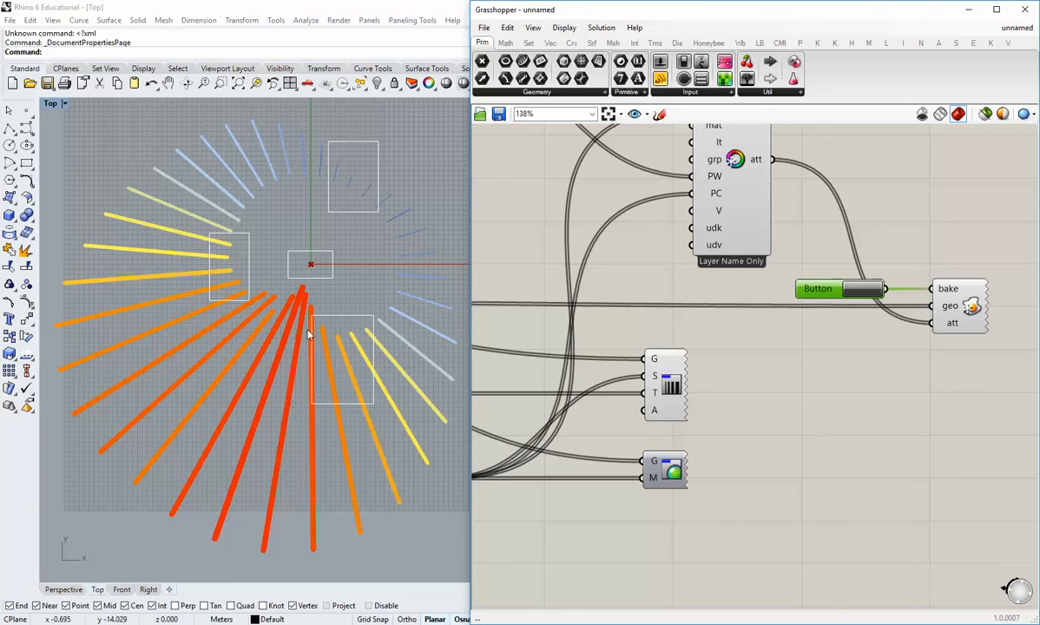
# Narrow the Grasshopper window, restrict preview drawing to selected objects and bake the lines with the Button
pyautogui.moveTo(471, 209); pyautogui.dragTo(567, 209)
pyautogui.moveTo(937, 261); pyautogui.dragTo(817, 292, button='right')
pyautogui.click(910, 265)
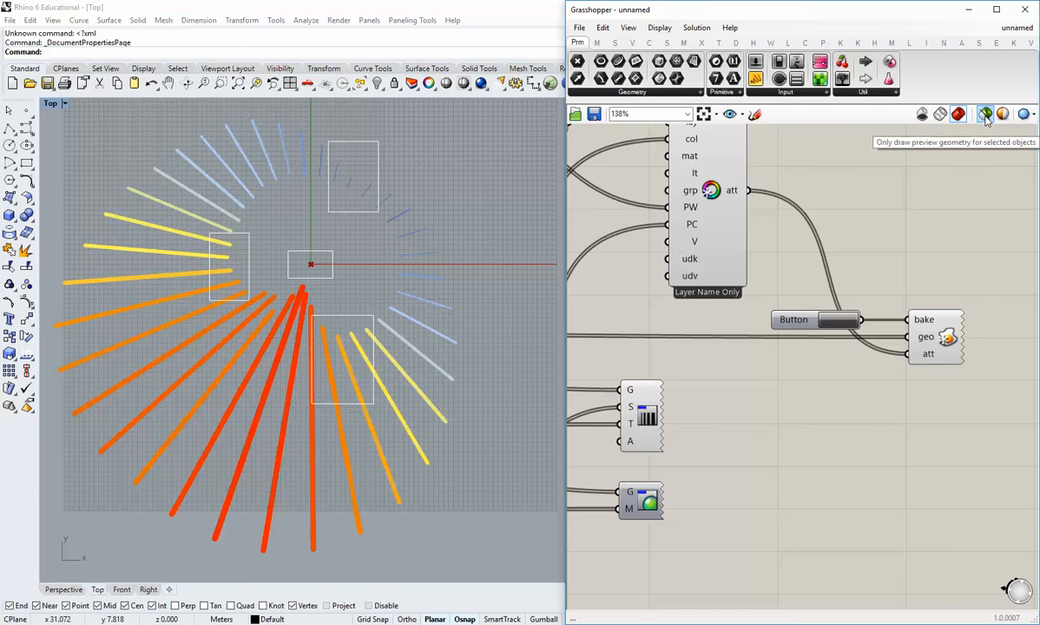
pyautogui.click(986, 115)
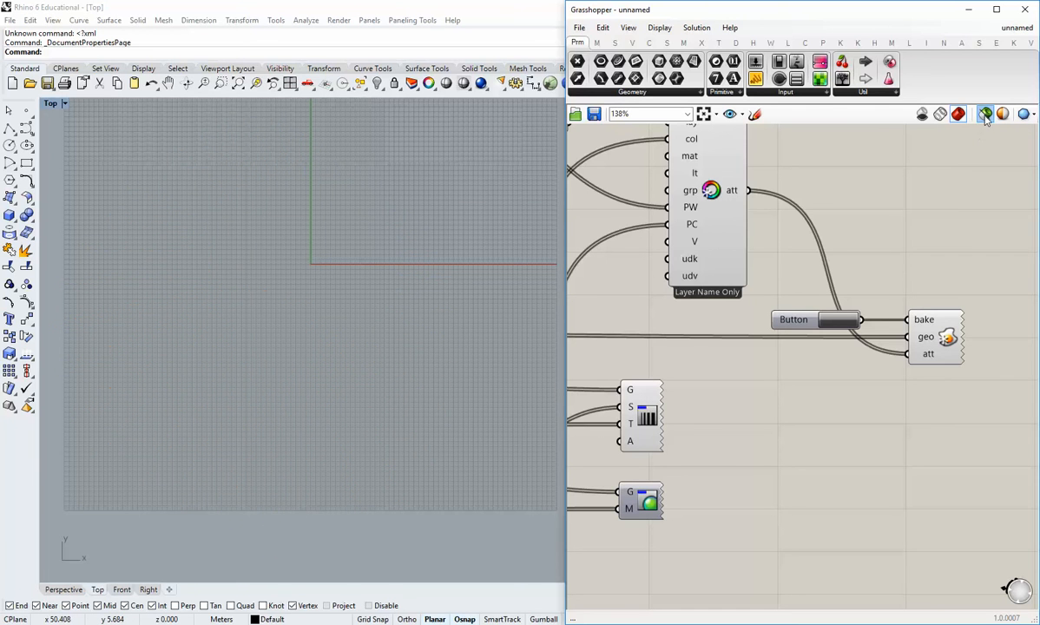
pyautogui.click(985, 115)
pyautogui.click(986, 116)
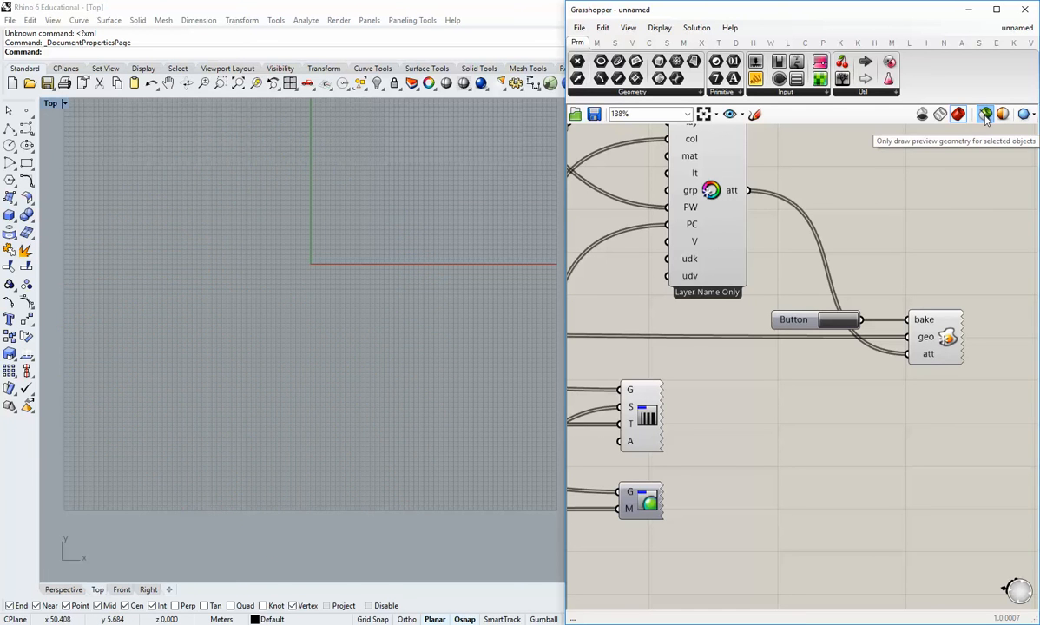
pyautogui.click(848, 325)
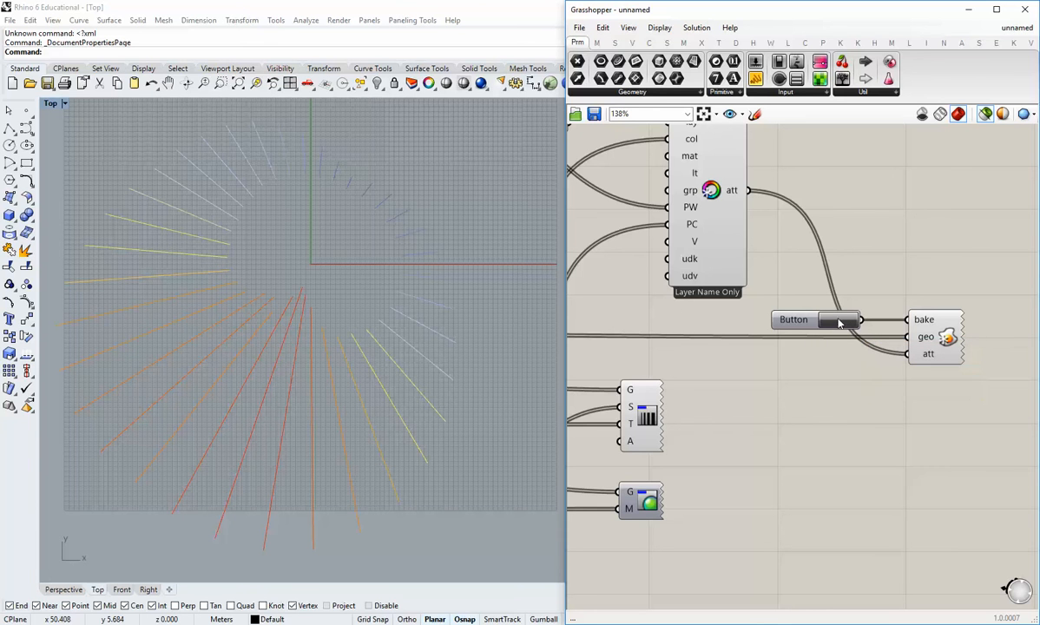
# Select the baked lines one after another around the ring in the Top viewport to check that they are separate curves
pyautogui.moveTo(282, 343); pyautogui.dragTo(326, 339, button='right')
pyautogui.click(377, 373)
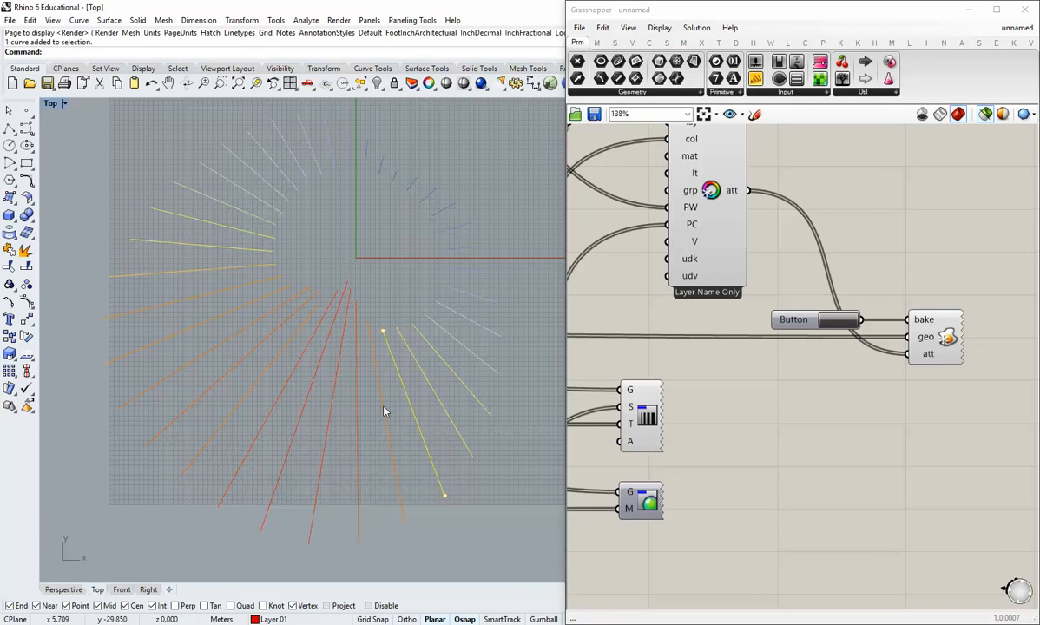
pyautogui.click(357, 410)
pyautogui.click(332, 401)
pyautogui.click(313, 383)
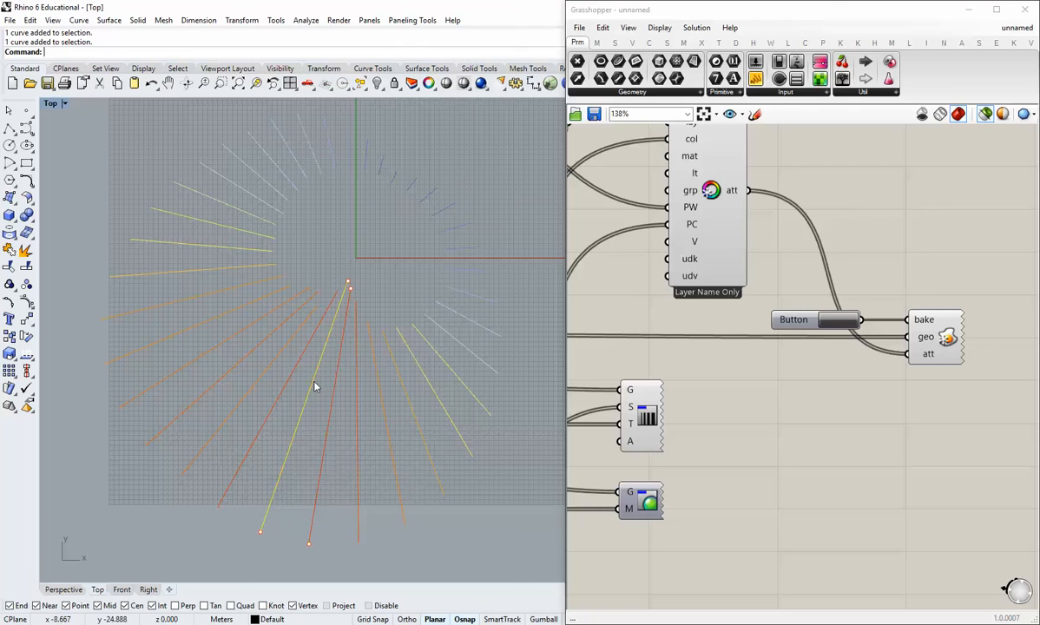
pyautogui.click(293, 371)
pyautogui.click(282, 357)
pyautogui.click(274, 334)
pyautogui.click(265, 314)
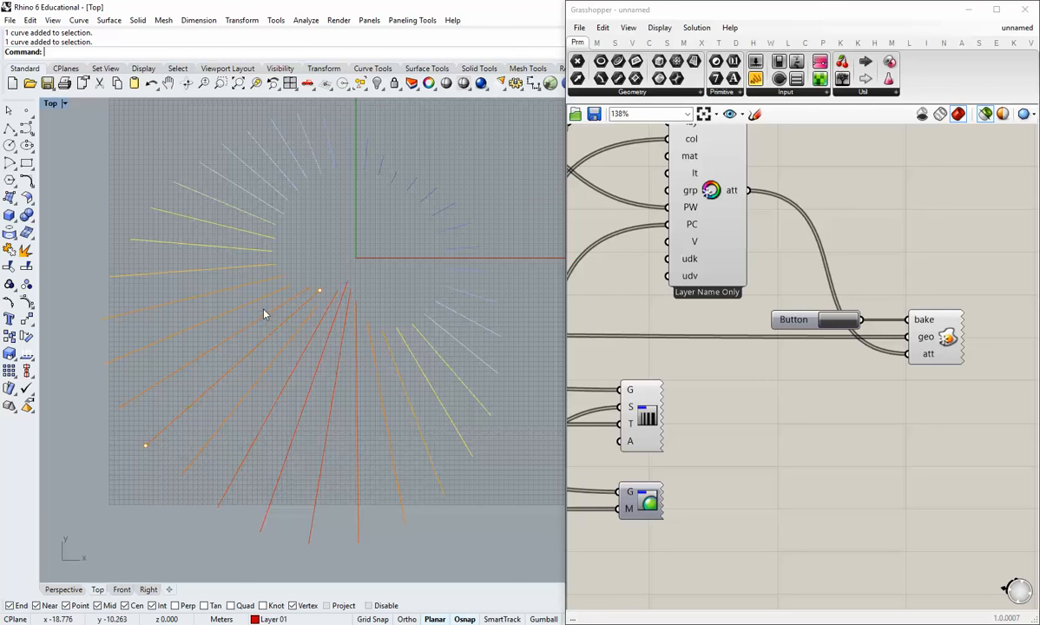
pyautogui.click(259, 298)
pyautogui.click(262, 248)
pyautogui.click(272, 203)
pyautogui.click(275, 191)
pyautogui.click(278, 173)
pyautogui.click(400, 242)
# Move the Grasshopper window off the layer list, switch Layer 01 off and on, and put the window back
pyautogui.moveTo(709, 13); pyautogui.dragTo(695, 301)
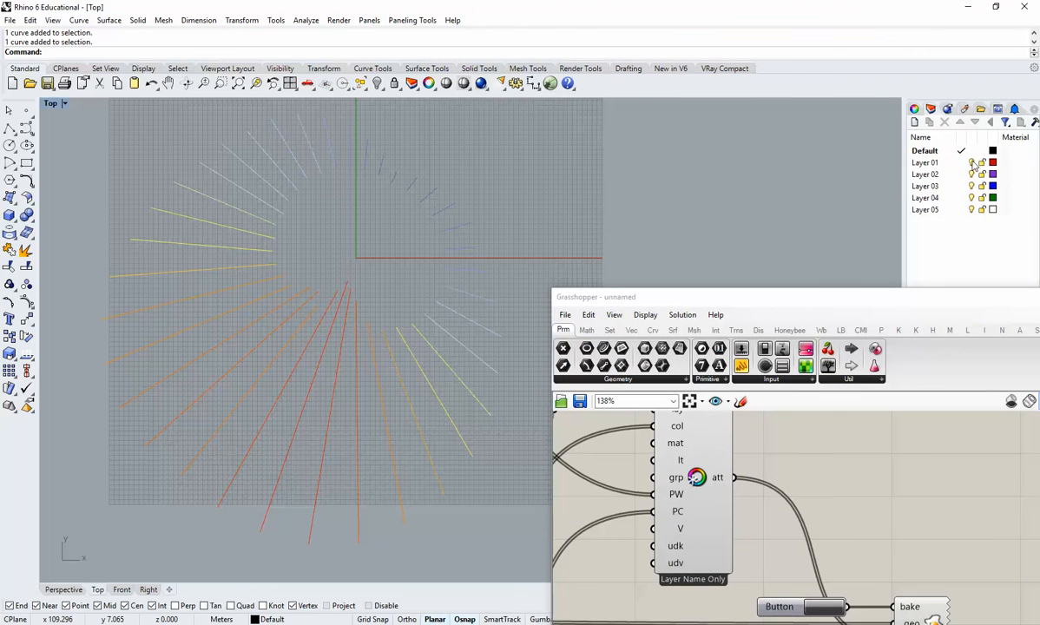
pyautogui.click(972, 164)
pyautogui.click(972, 163)
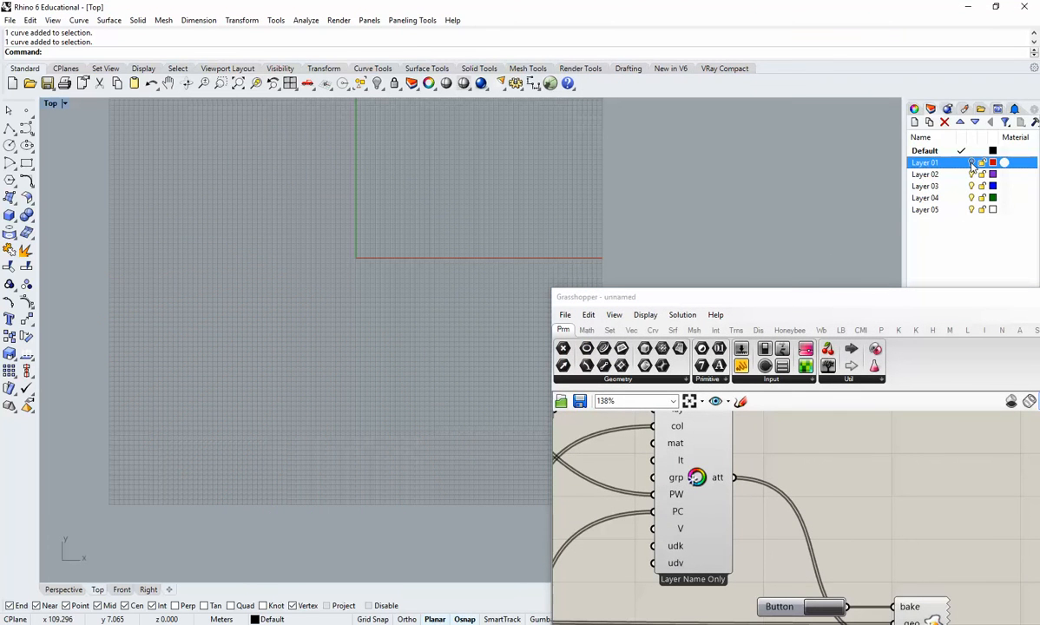
pyautogui.click(972, 163)
pyautogui.moveTo(782, 297); pyautogui.dragTo(1038, 226)
# Move the Button component farther left of Bake Geometry, clear of the attribute wire
pyautogui.scroll(-2, 717, 312)
pyautogui.moveTo(699, 317); pyautogui.dragTo(784, 352, button='right')
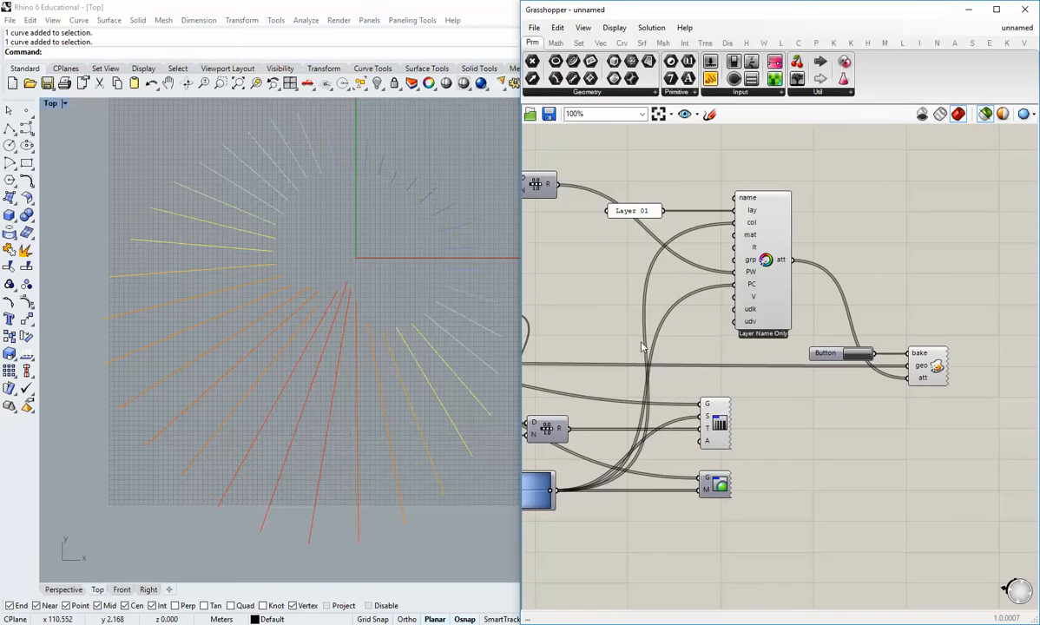
pyautogui.moveTo(379, 357); pyautogui.dragTo(345, 356, button='right')
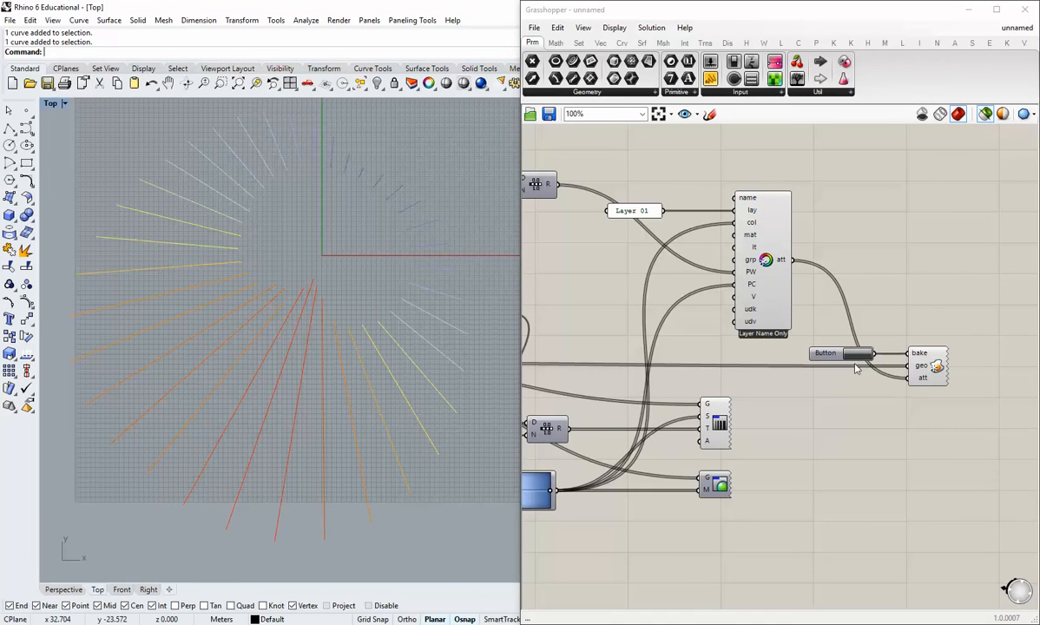
pyautogui.moveTo(836, 355); pyautogui.dragTo(803, 356)
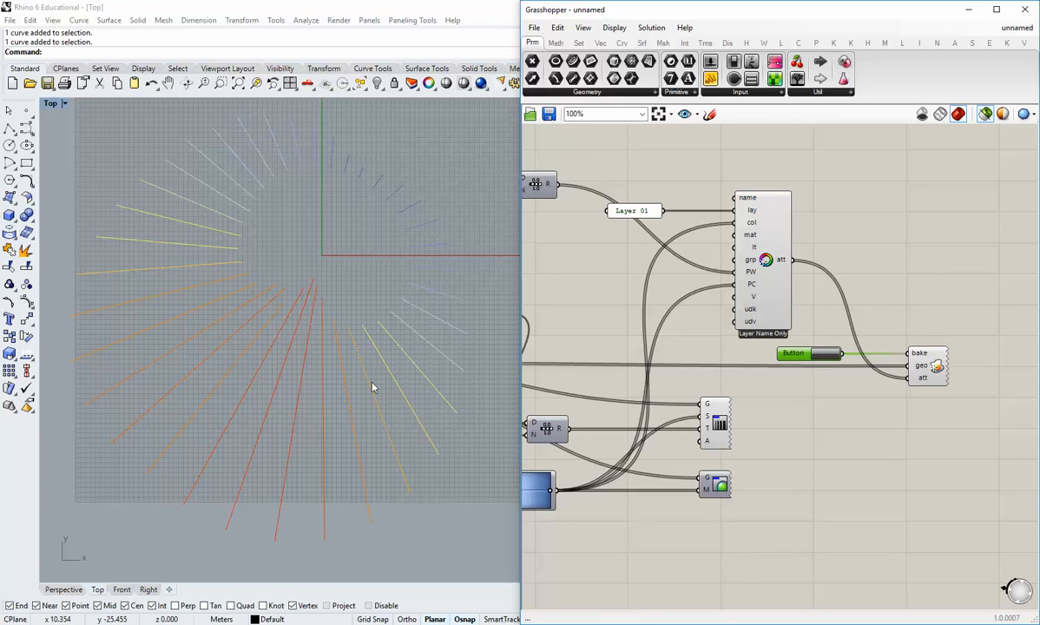
pyautogui.click(824, 370)
pyautogui.moveTo(820, 354); pyautogui.dragTo(826, 354)
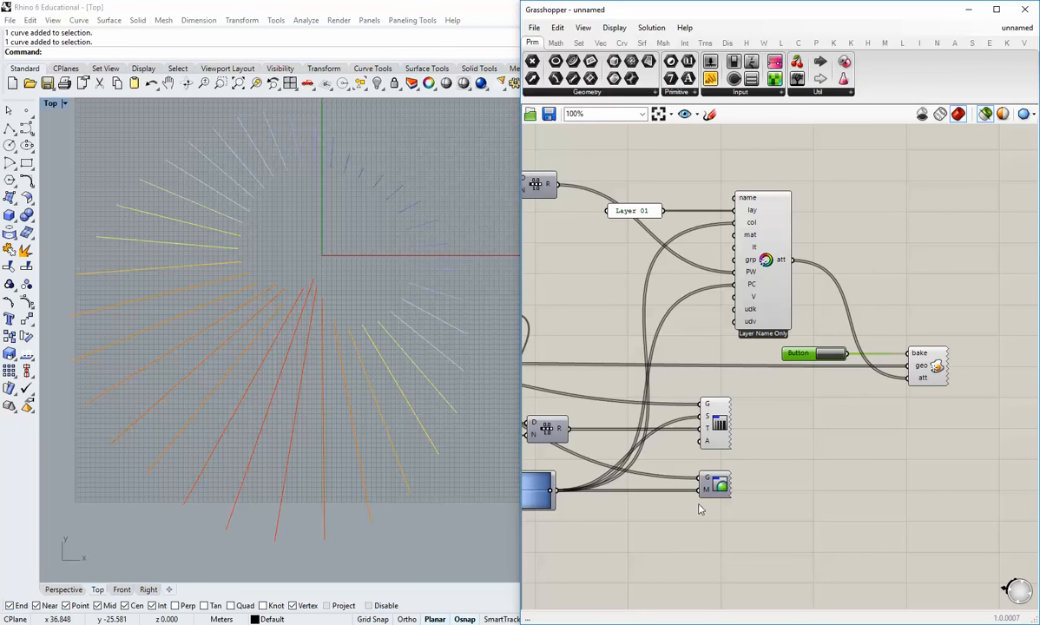
pyautogui.click(704, 362)
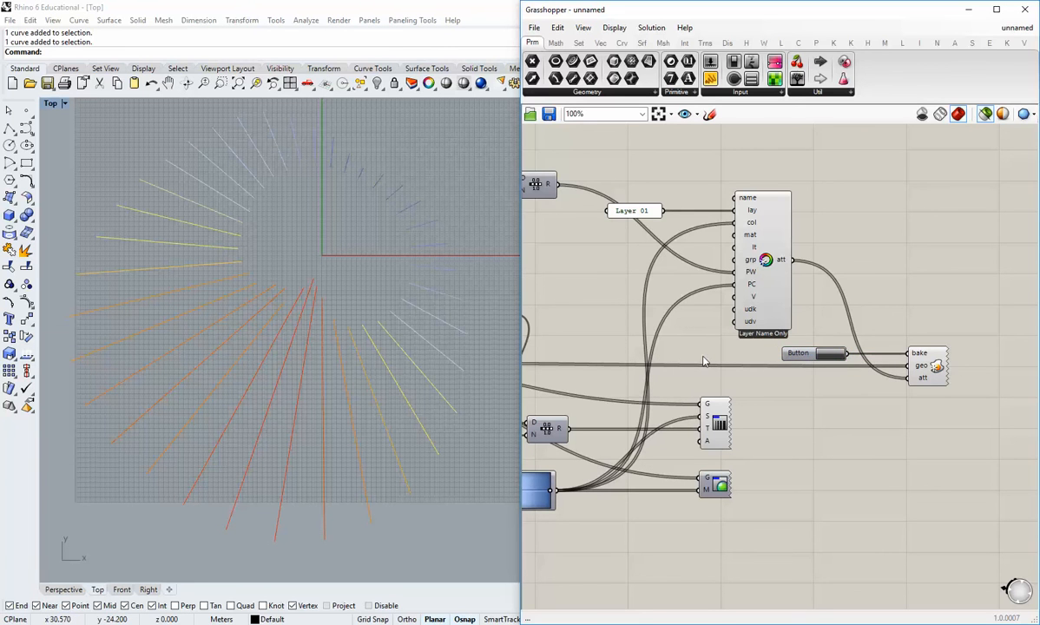
pyautogui.click(940, 374)
pyautogui.click(811, 526)
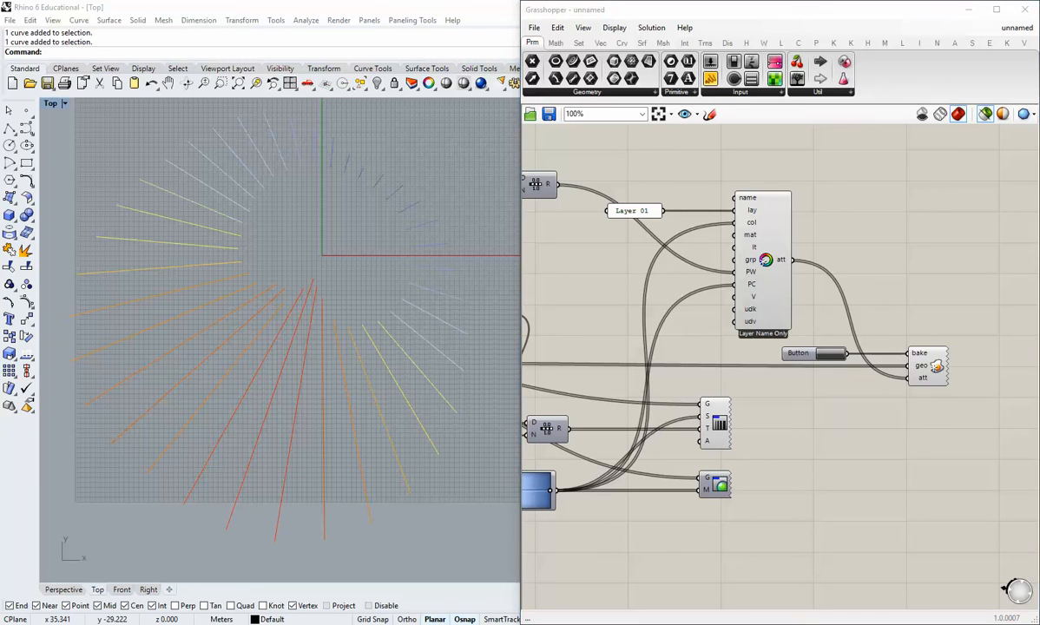
# Enlarge the visible Rhino viewport and open Print Setup with its destination and view and output scale settings expanded
pyautogui.moveTo(516, 227); pyautogui.dragTo(622, 227)
pyautogui.moveTo(458, 309); pyautogui.dragTo(444, 318, button='right')
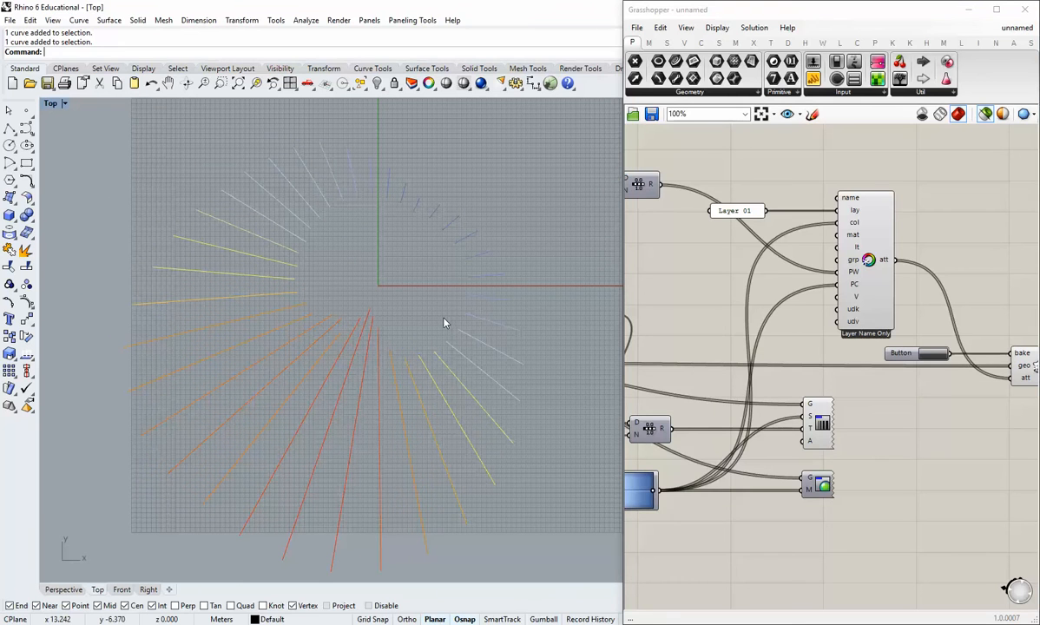
pyautogui.press('Return')
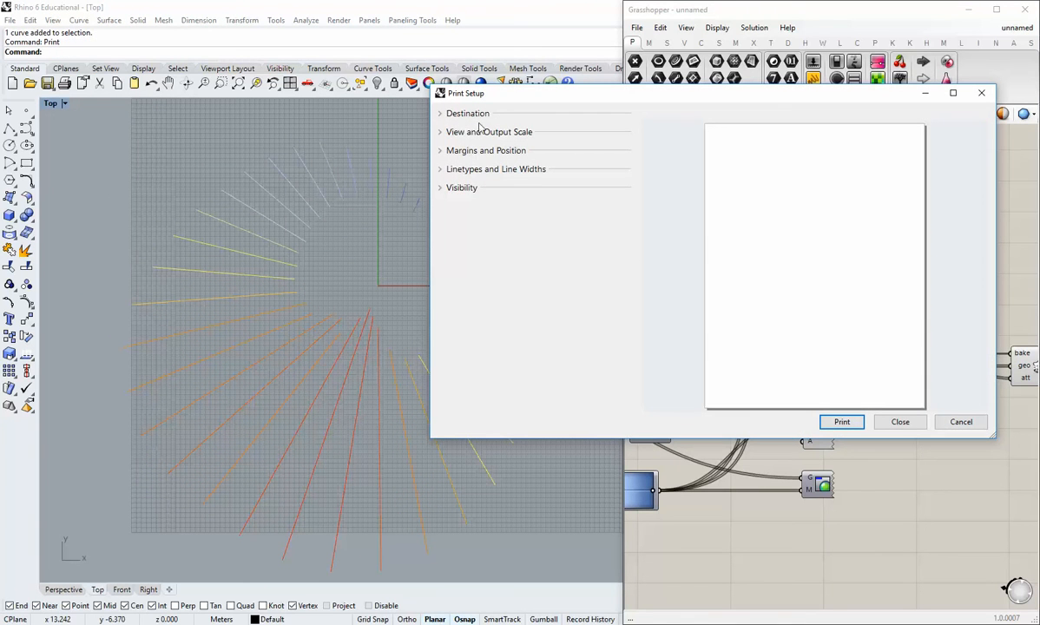
pyautogui.click(450, 114)
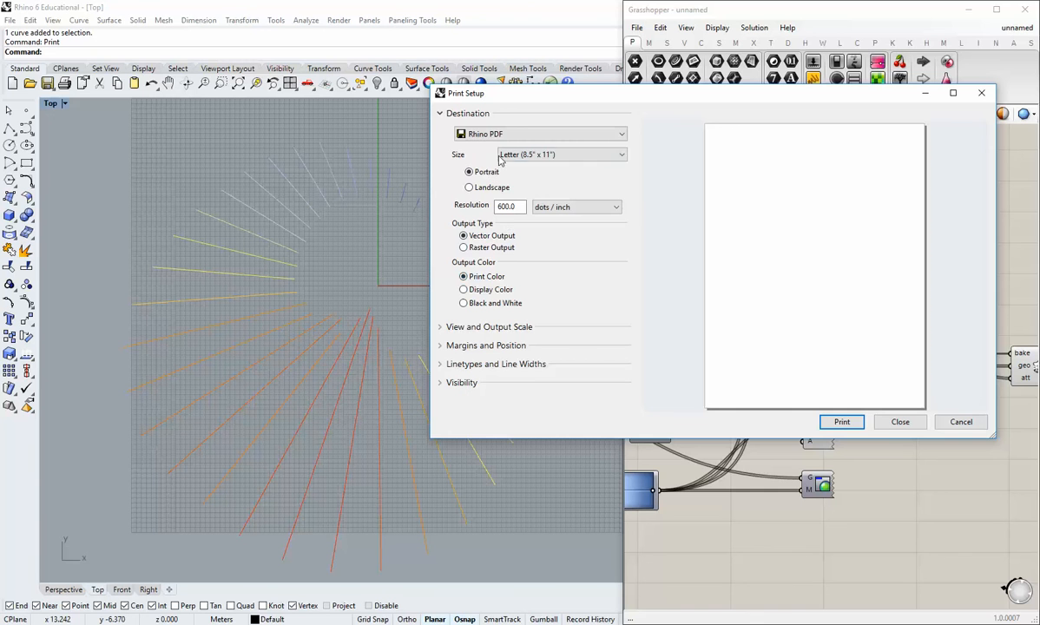
pyautogui.click(473, 326)
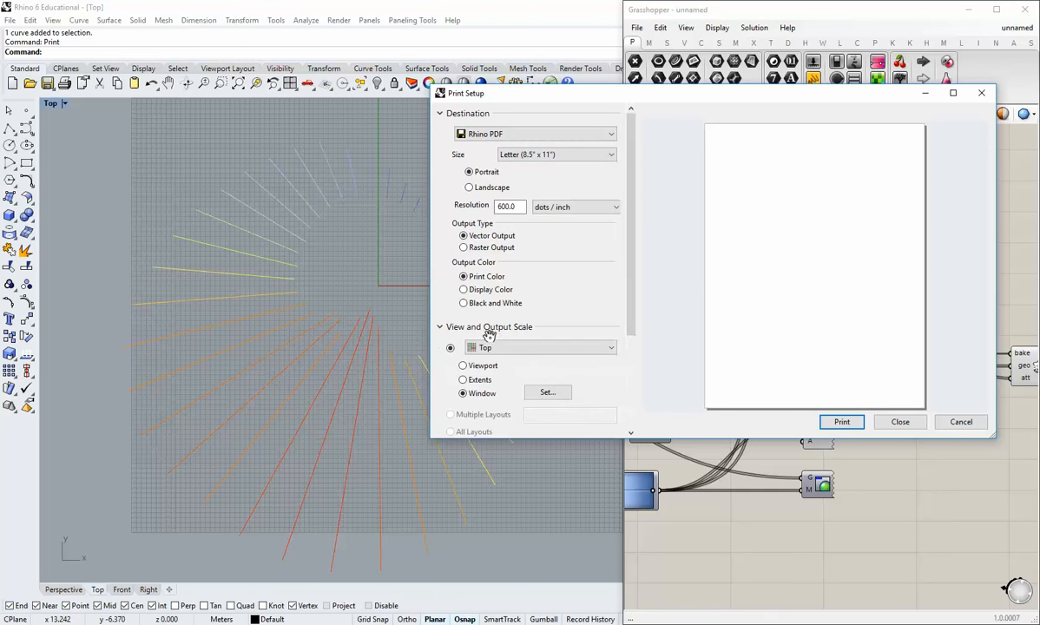
pyautogui.scroll(-3, 551, 334)
# Define the print window around all the baked lines in the Top view
pyautogui.click(540, 253)
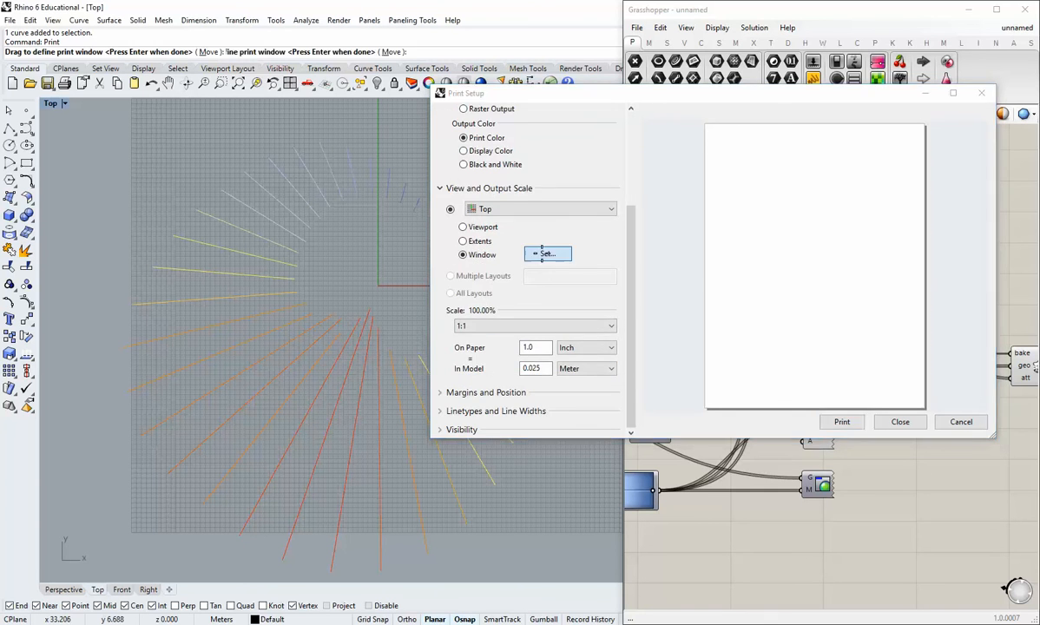
pyautogui.moveTo(125, 130); pyautogui.dragTo(567, 540)
pyautogui.click(492, 336)
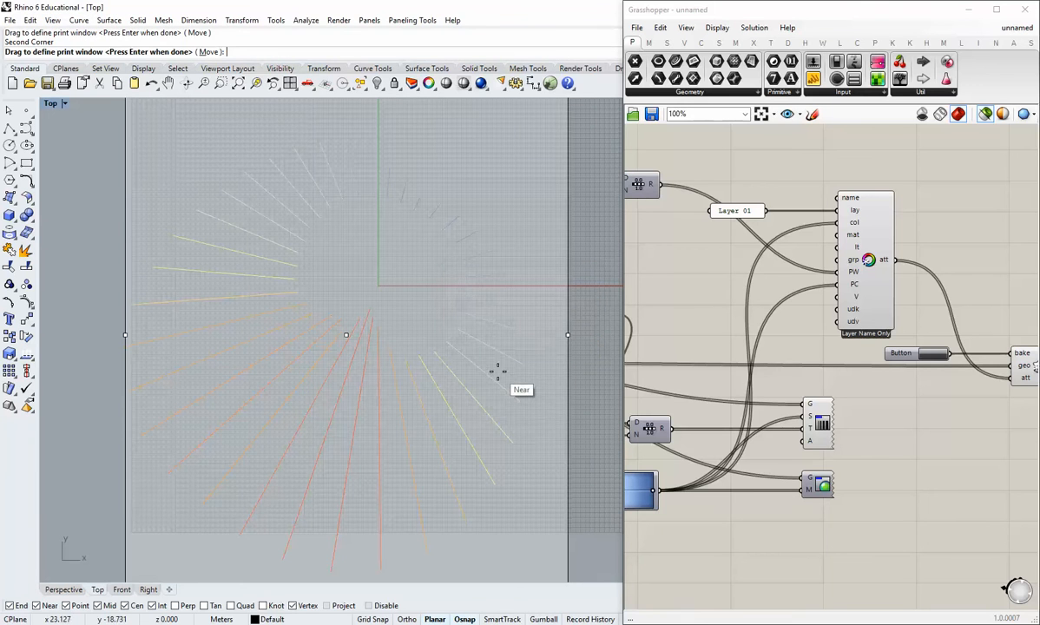
pyautogui.press('Return')
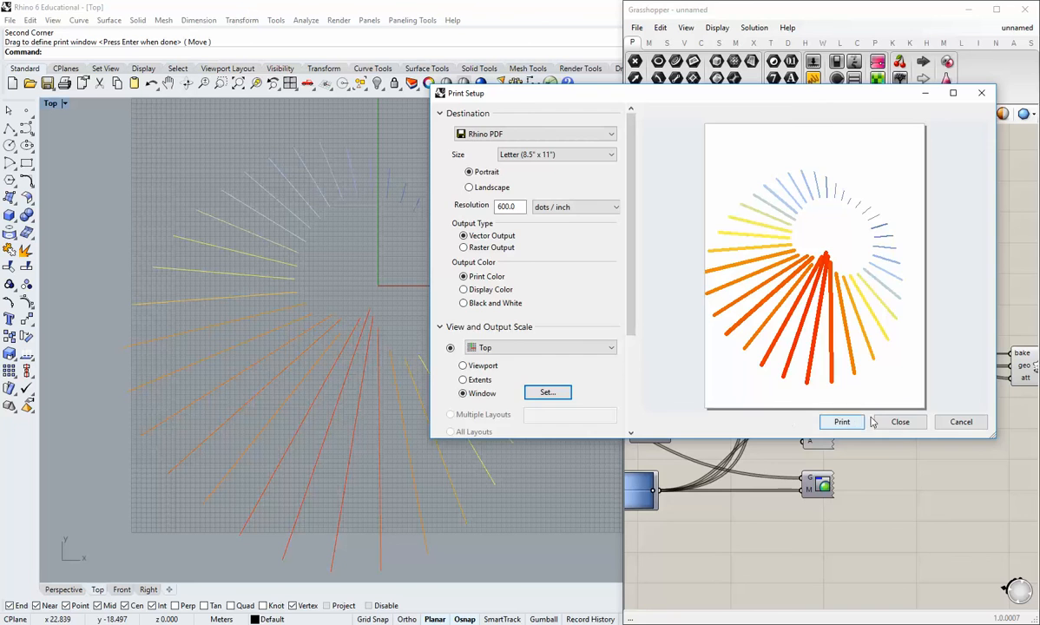
# Close the print setup, select all the baked lines in the Top view and start exporting them
pyautogui.click(899, 422)
pyautogui.scroll(-3, 454, 356)
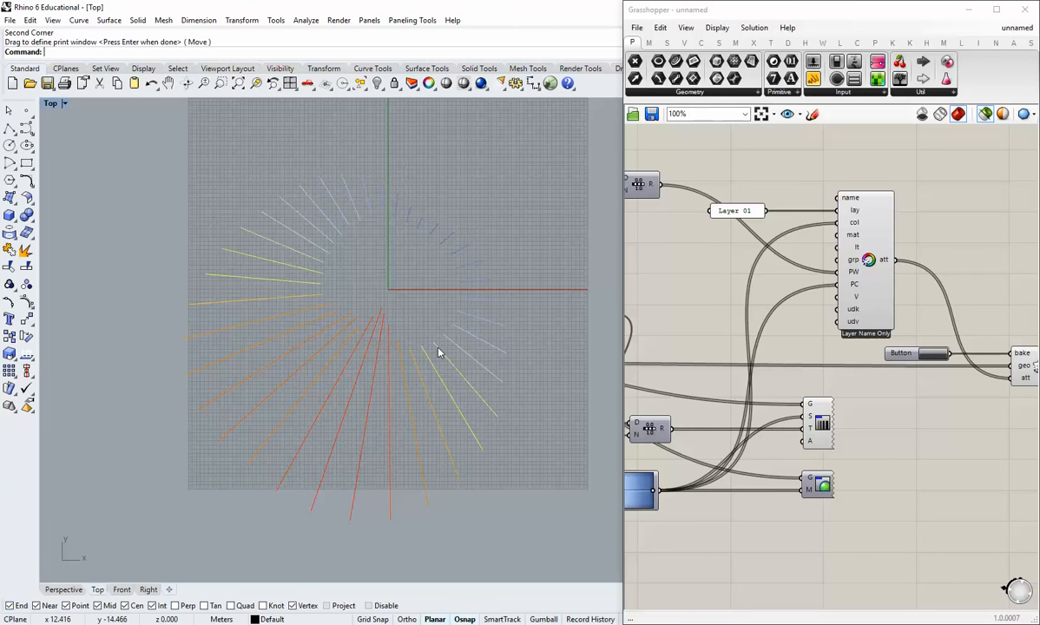
pyautogui.moveTo(123, 143); pyautogui.dragTo(560, 538)
pyautogui.write('port')
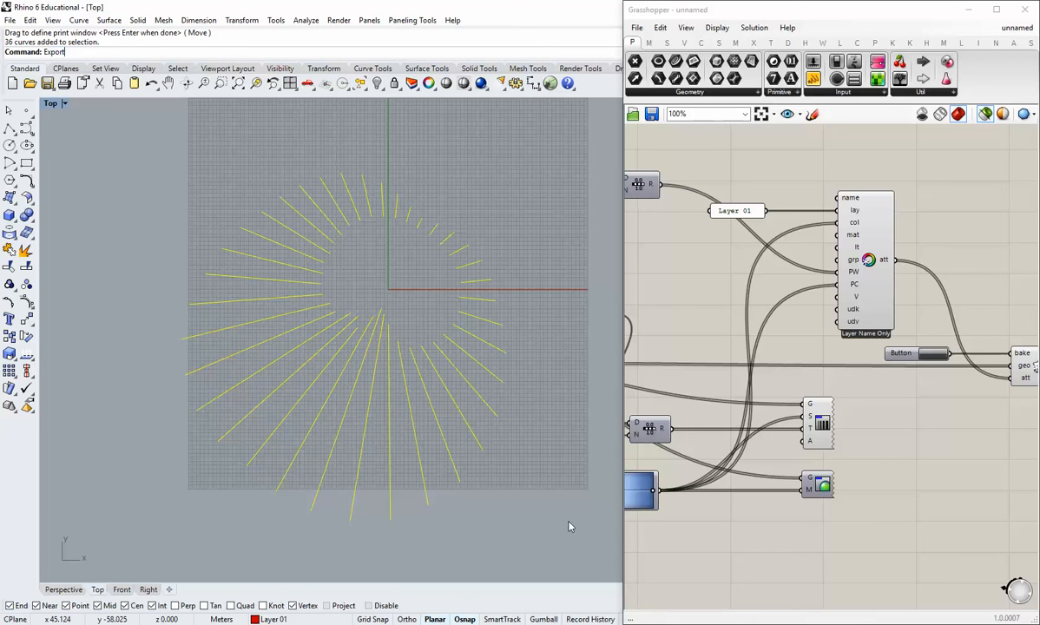
pyautogui.press('Return')
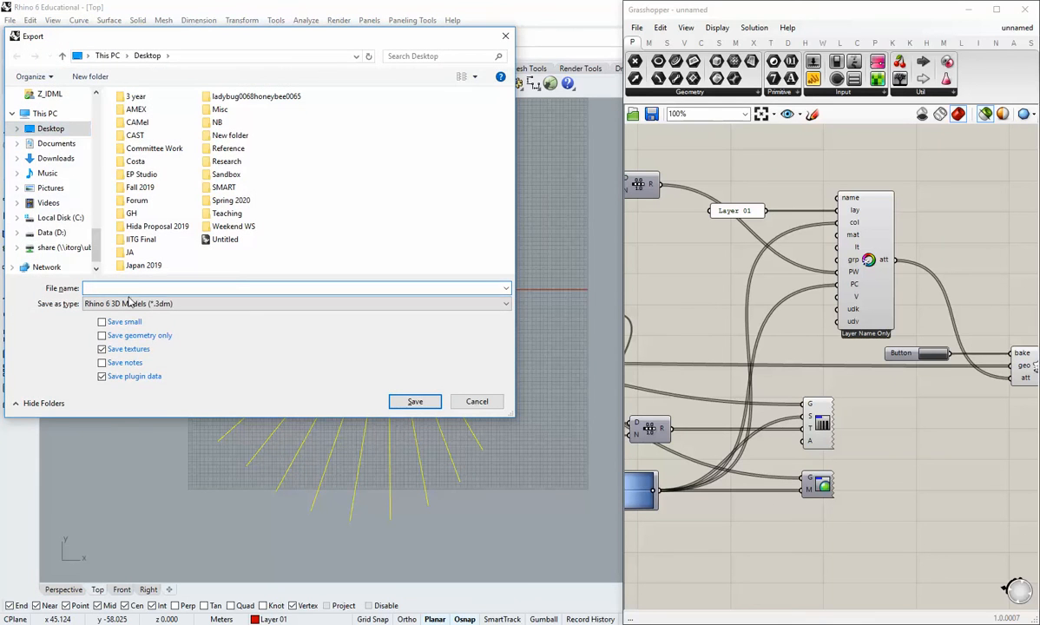
# Save the export as Adobe Illustrator file Lines, replacing the existing file, using a snapshot of the current view and RGB color
pyautogui.write('Linbe')
pyautogui.press('BackSpace')
pyautogui.write('es')
pyautogui.click(128, 304)
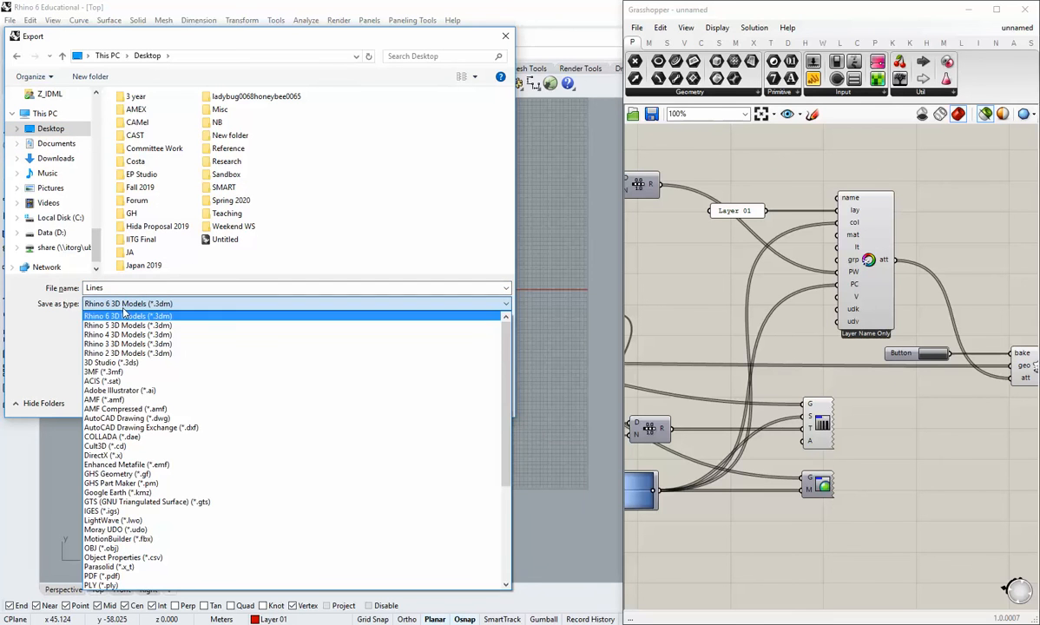
pyautogui.click(106, 390)
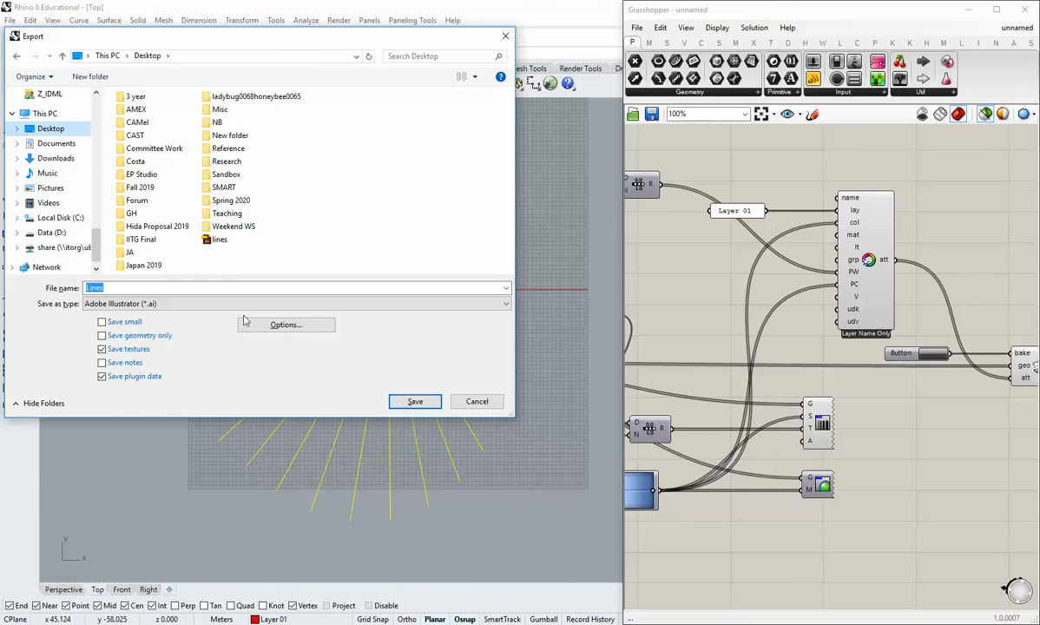
pyautogui.click(414, 402)
pyautogui.click(500, 365)
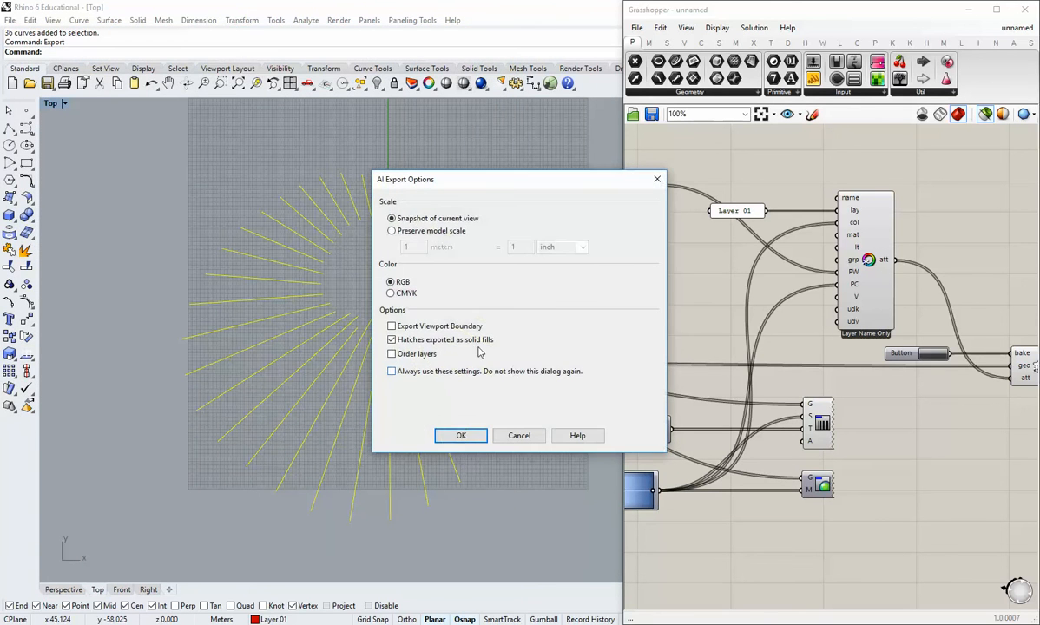
pyautogui.click(458, 436)
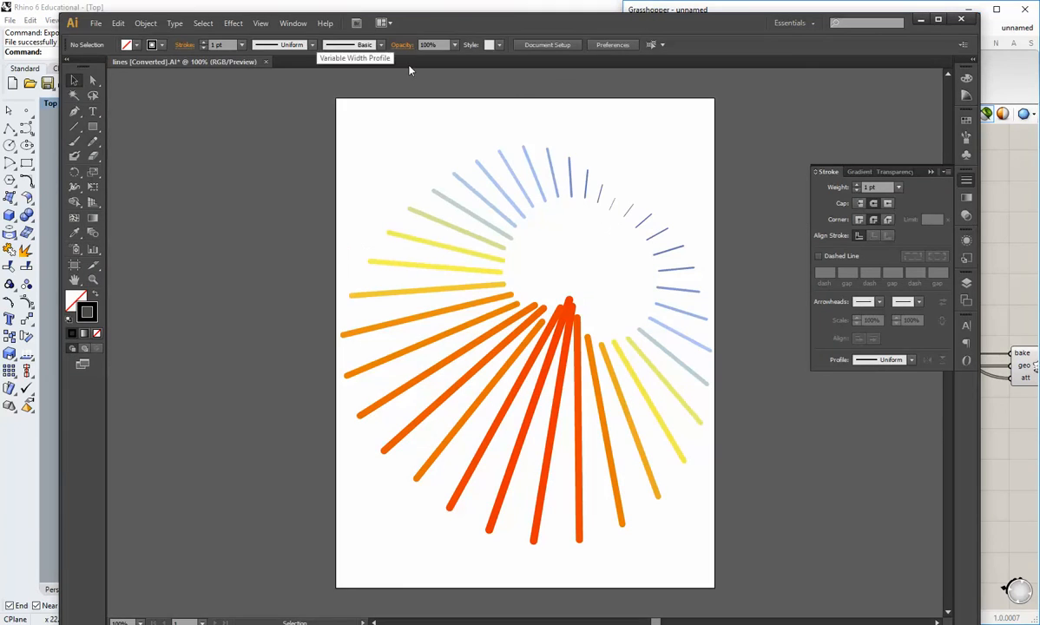
# Switch to Illustrator with the exported lines file and place its window over Rhino, with the artboard clear of the Stroke panel
pyautogui.moveTo(59, 14); pyautogui.dragTo(109, 78)
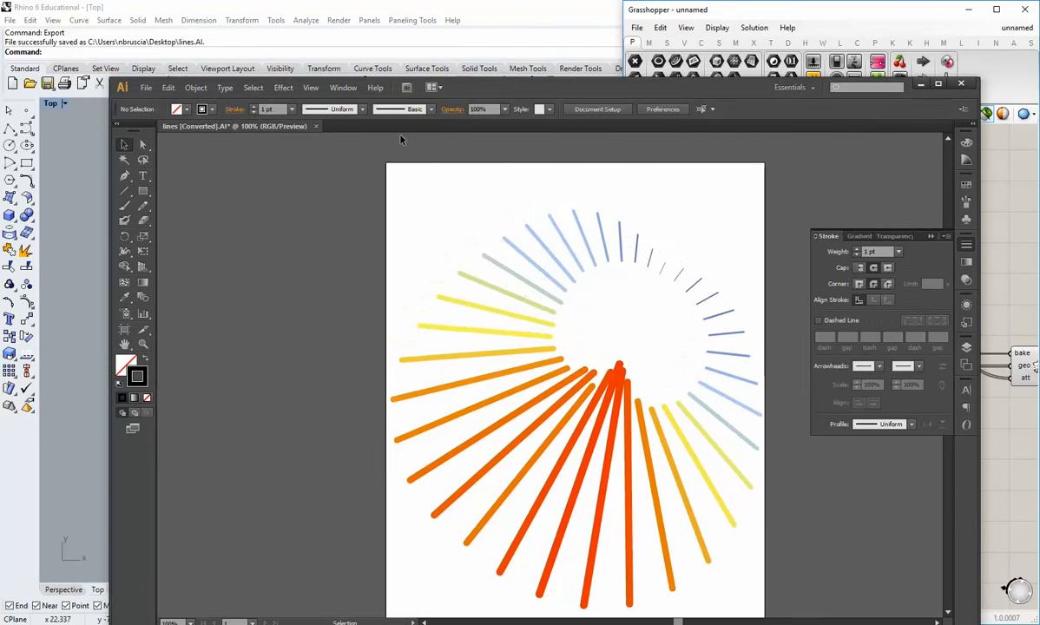
pyautogui.moveTo(491, 92); pyautogui.dragTo(440, 39)
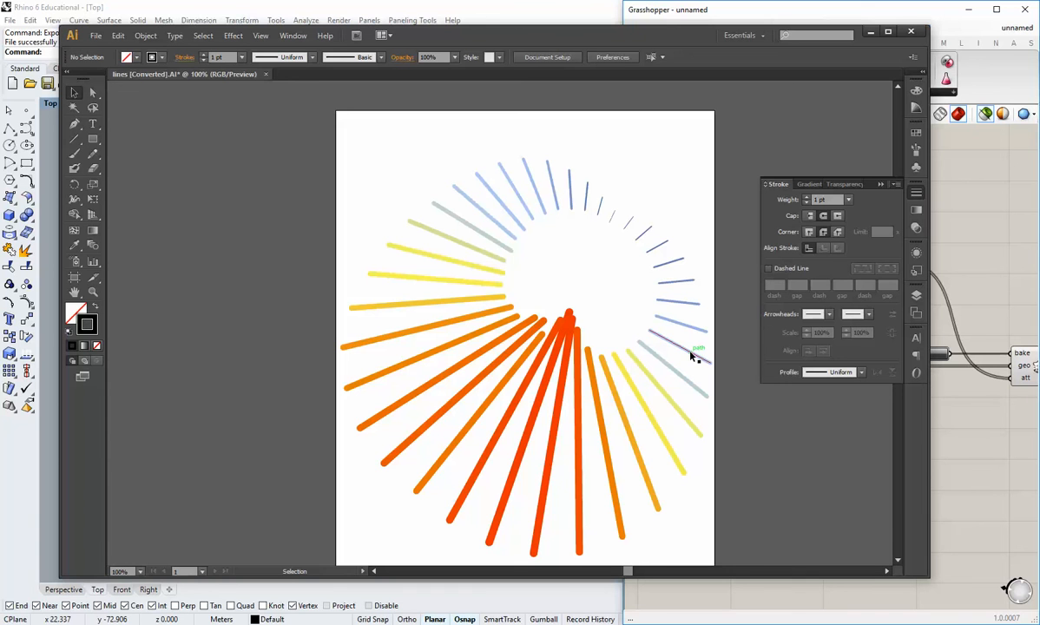
pyautogui.press('space')
pyautogui.moveTo(647, 398); pyautogui.dragTo(599, 390)
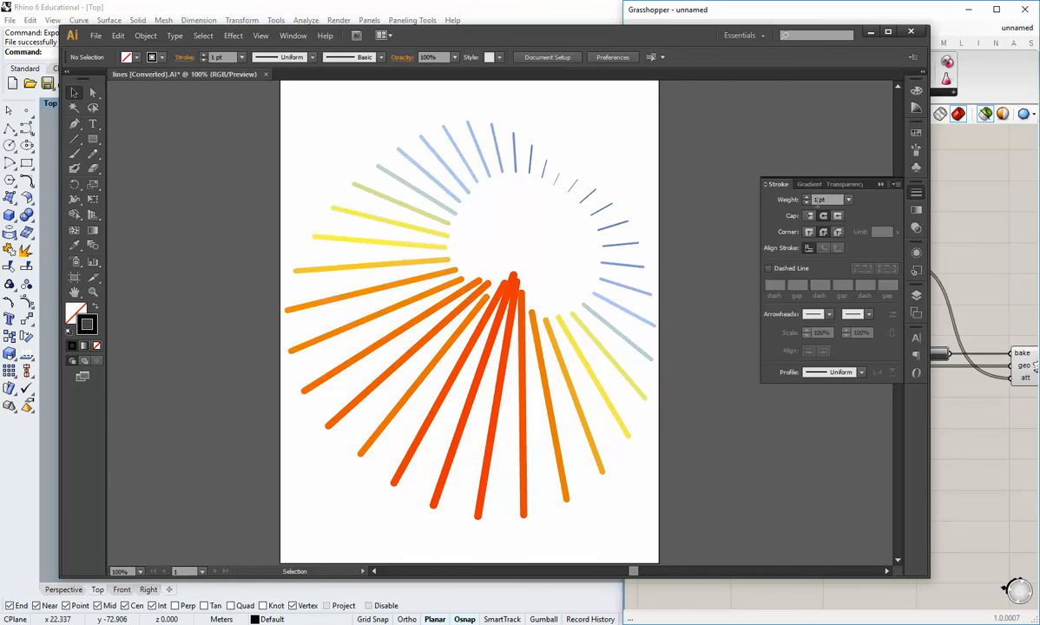
# Give all the lines an Arrow 2 arrowhead at their inner ends and scale it to 68%
pyautogui.moveTo(676, 430); pyautogui.dragTo(374, 144)
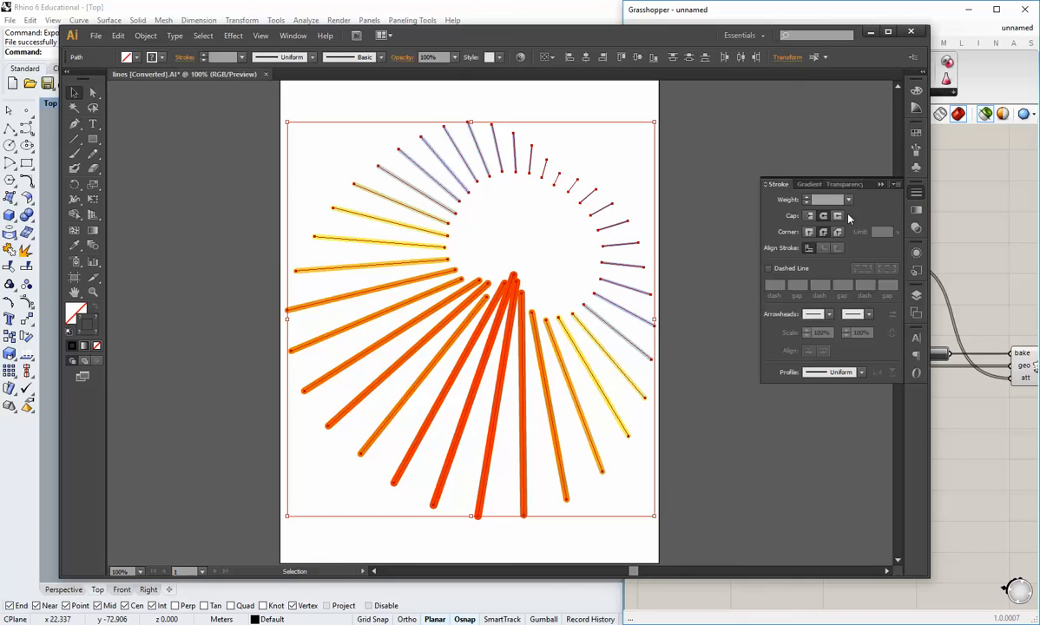
pyautogui.click(869, 315)
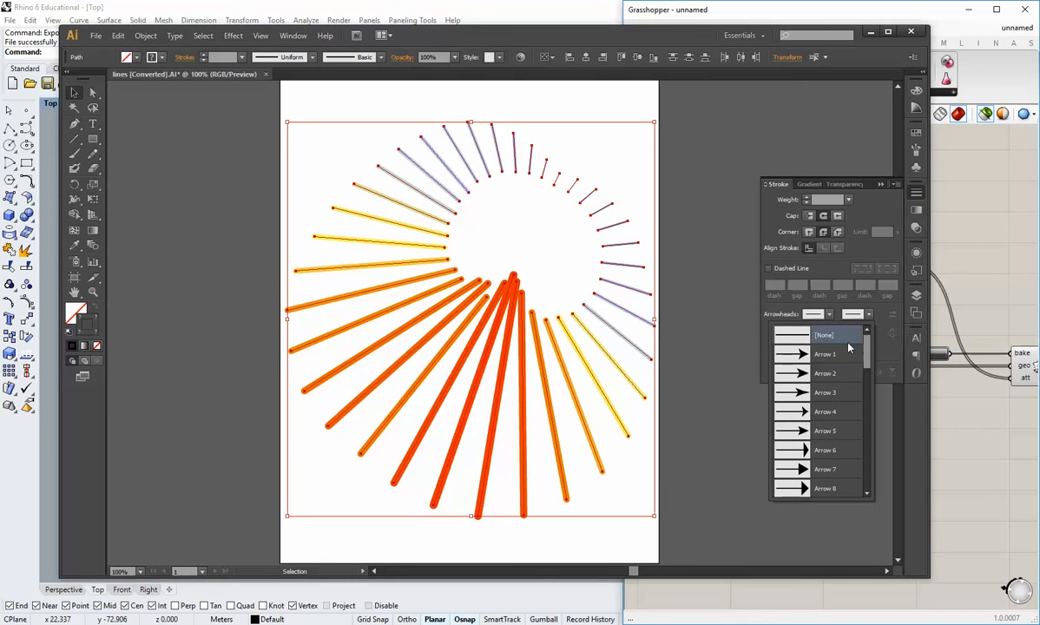
pyautogui.click(824, 379)
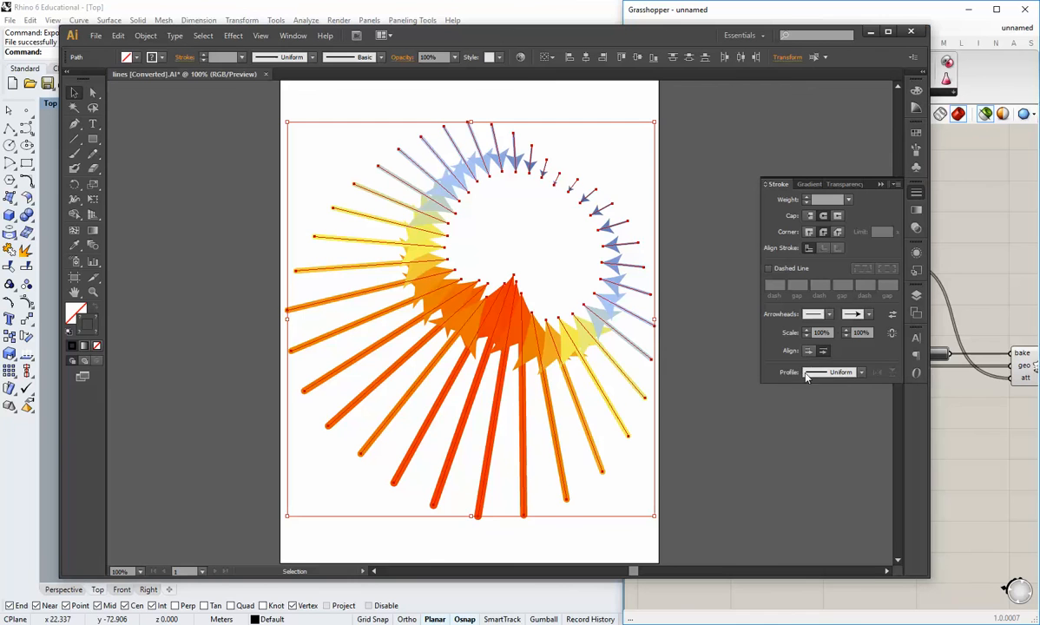
pyautogui.click(846, 337)
pyautogui.moveTo(847, 336); pyautogui.dragTo(847, 337)
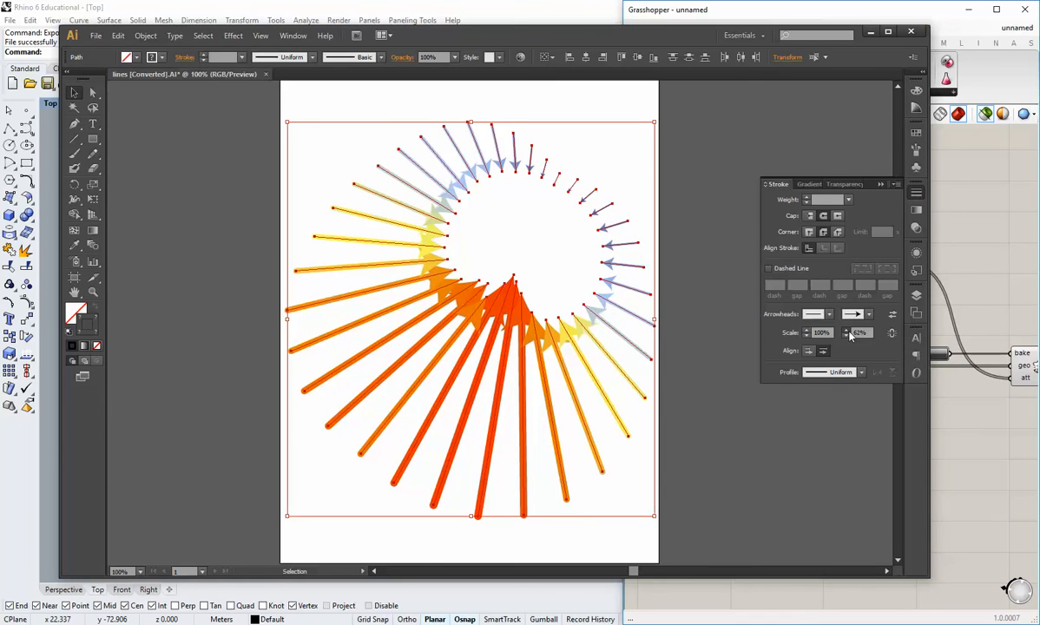
# Set the selected lines' opacity to 70% and their blending mode to Multiply
pyautogui.click(844, 185)
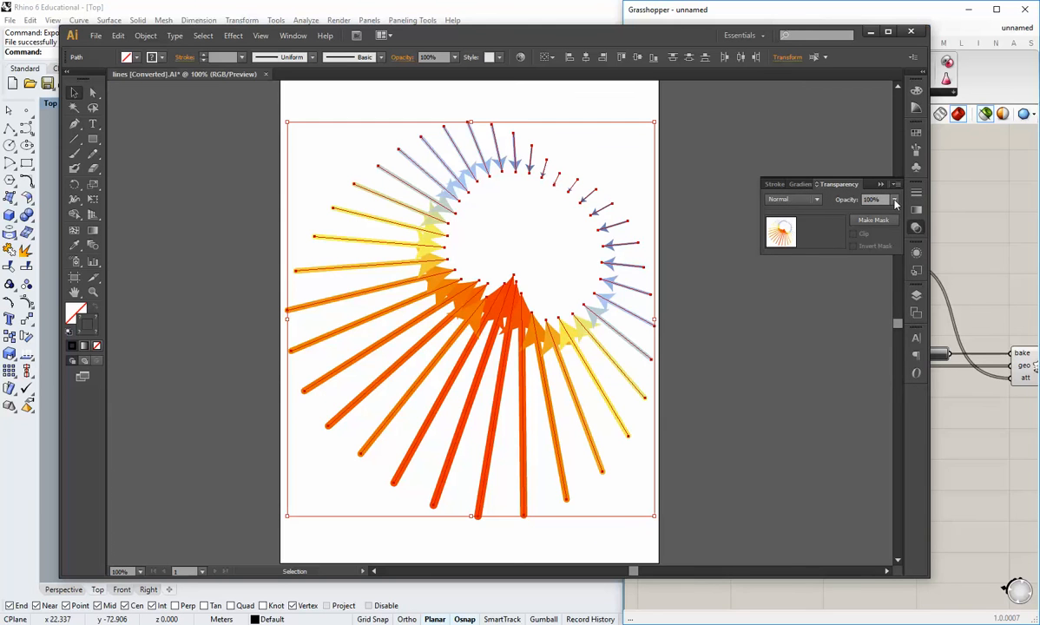
pyautogui.click(895, 201)
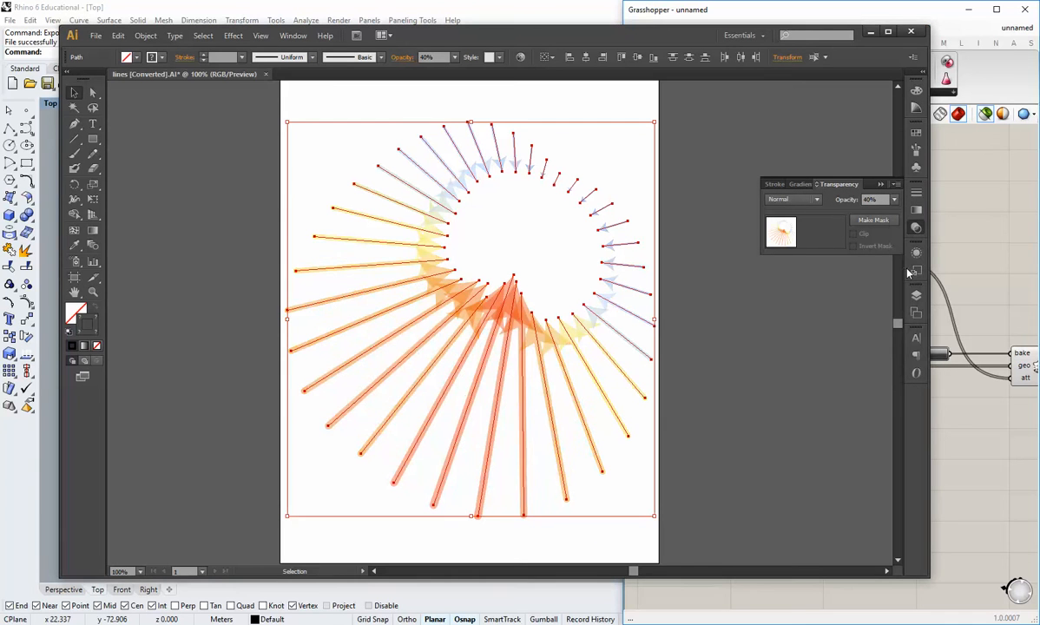
pyautogui.click(894, 201)
pyautogui.click(905, 296)
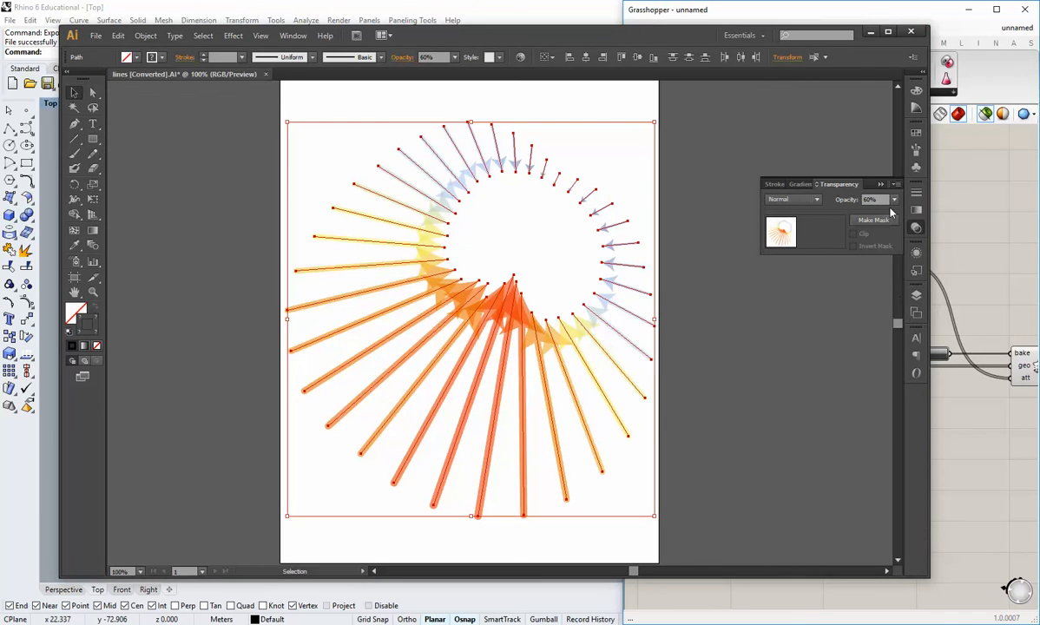
pyautogui.click(893, 200)
pyautogui.click(855, 292)
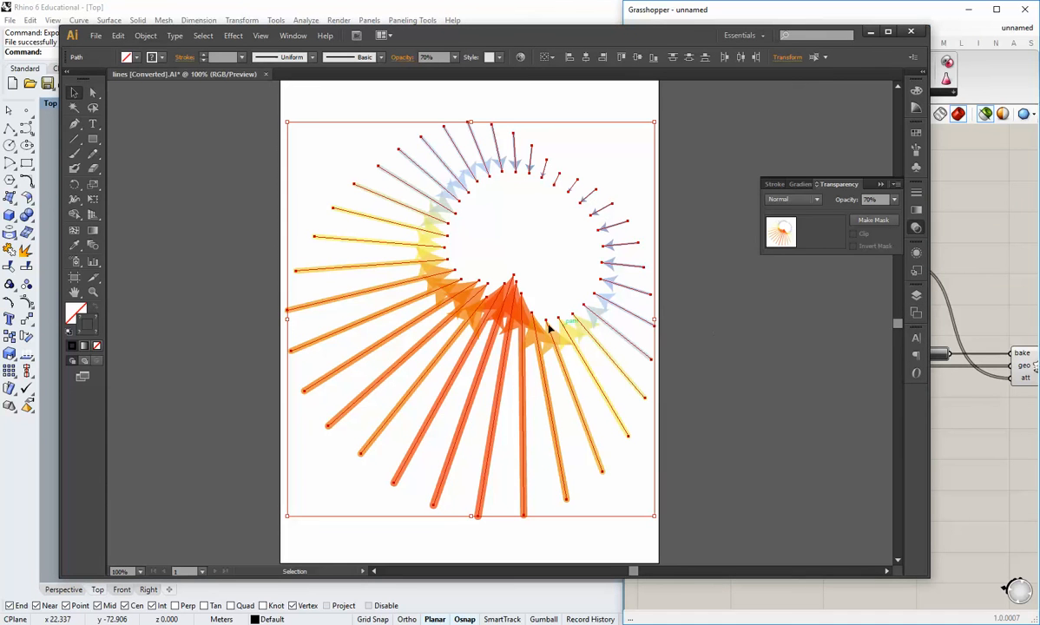
pyautogui.click(793, 200)
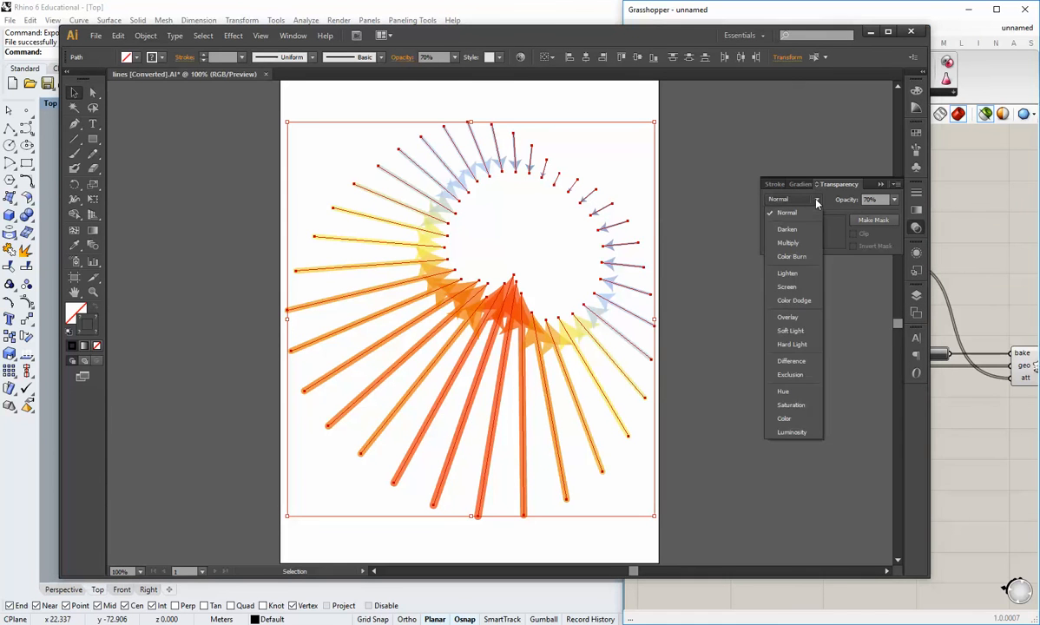
pyautogui.click(748, 225)
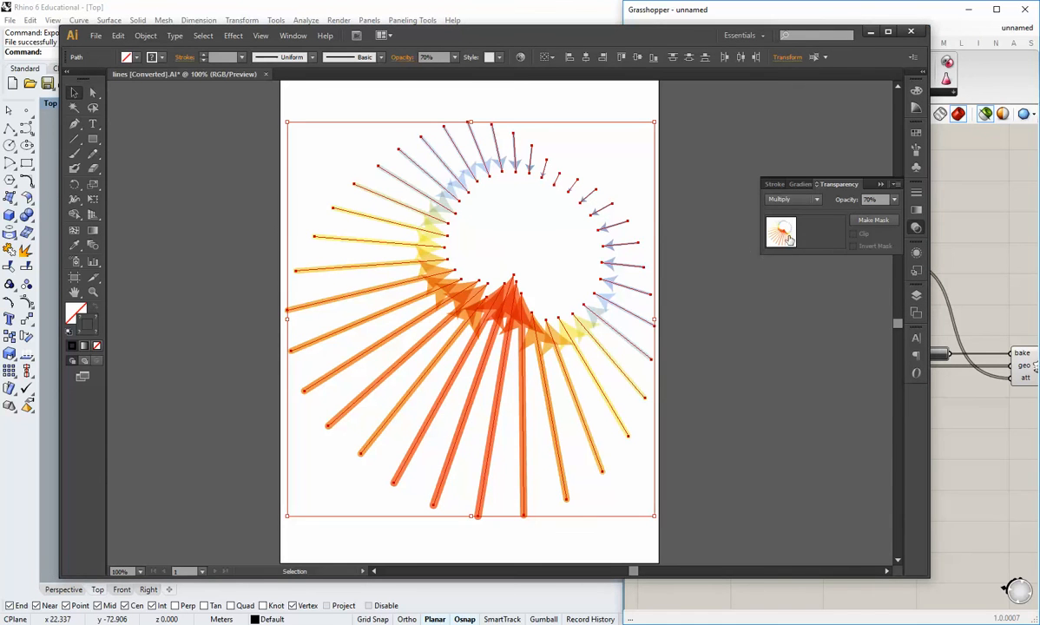
# Try extending the arrow tips beyond the path ends, return them to the path ends and deselect the lines
pyautogui.click(774, 184)
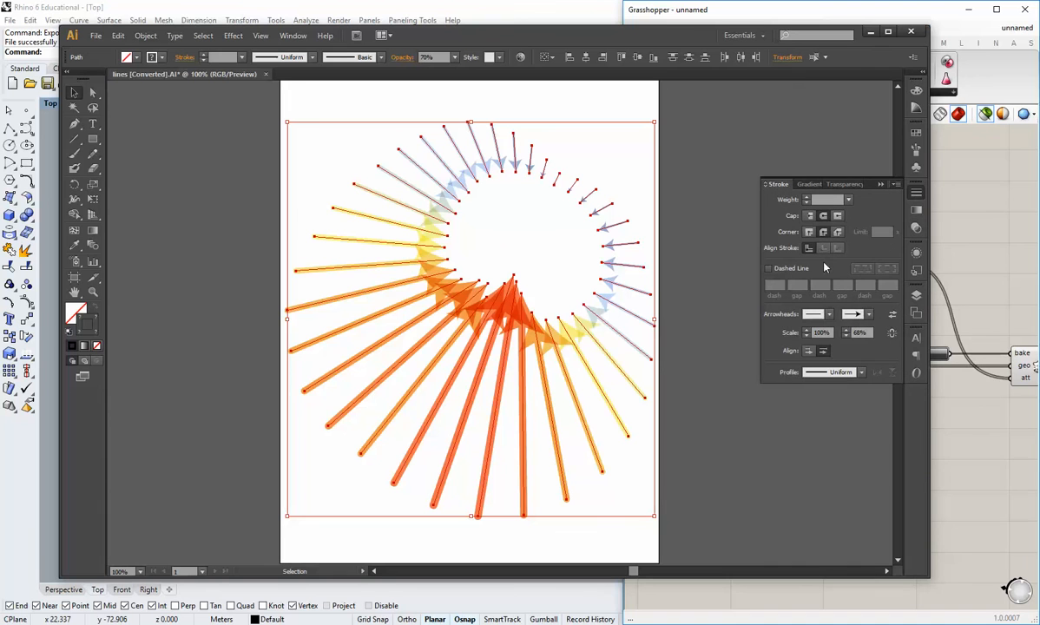
pyautogui.click(807, 351)
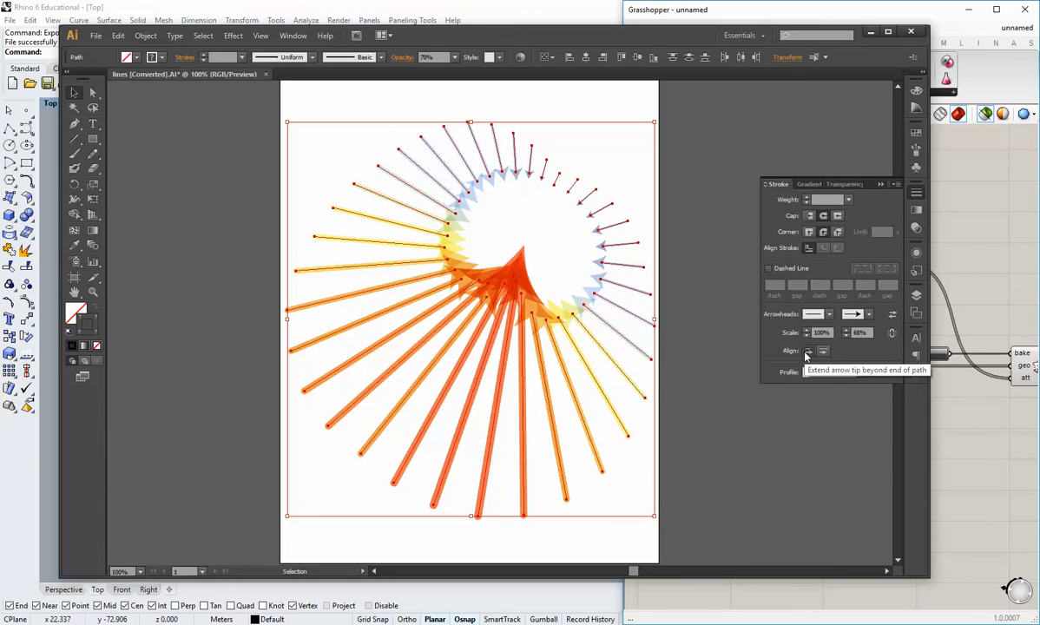
pyautogui.click(823, 352)
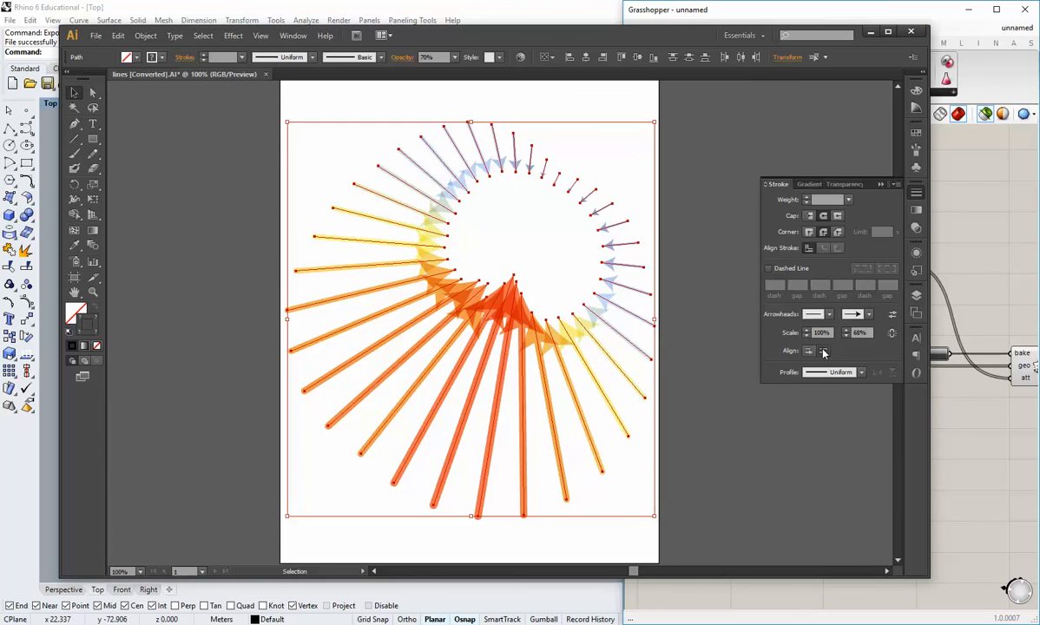
pyautogui.click(595, 114)
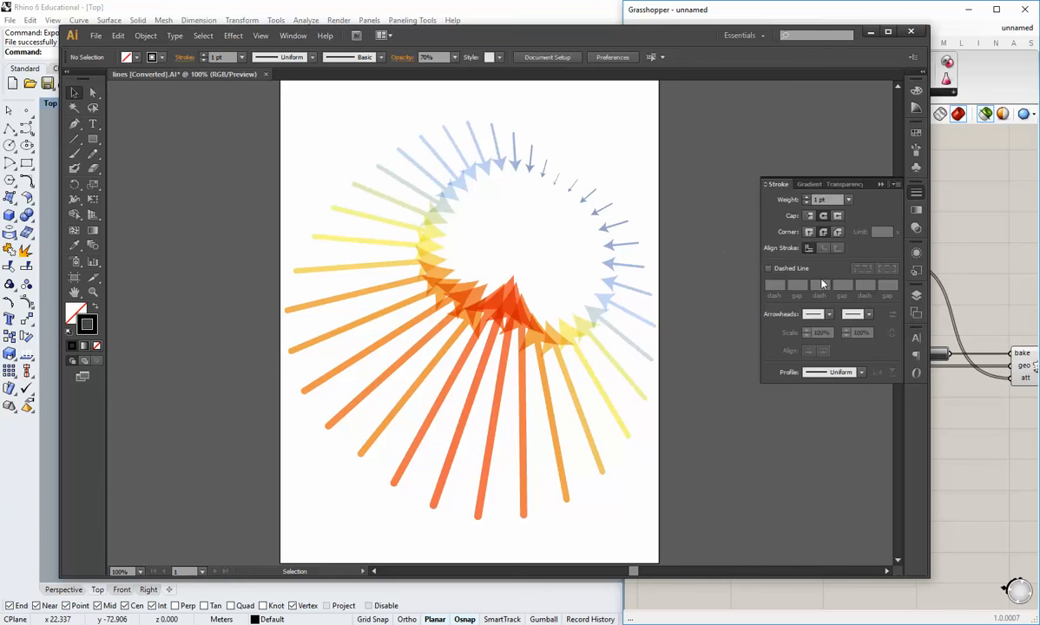
# Extend the arrow tips of all the lines beyond their path ends, lower the opacity to 50% and deselect
pyautogui.moveTo(657, 486); pyautogui.dragTo(382, 135)
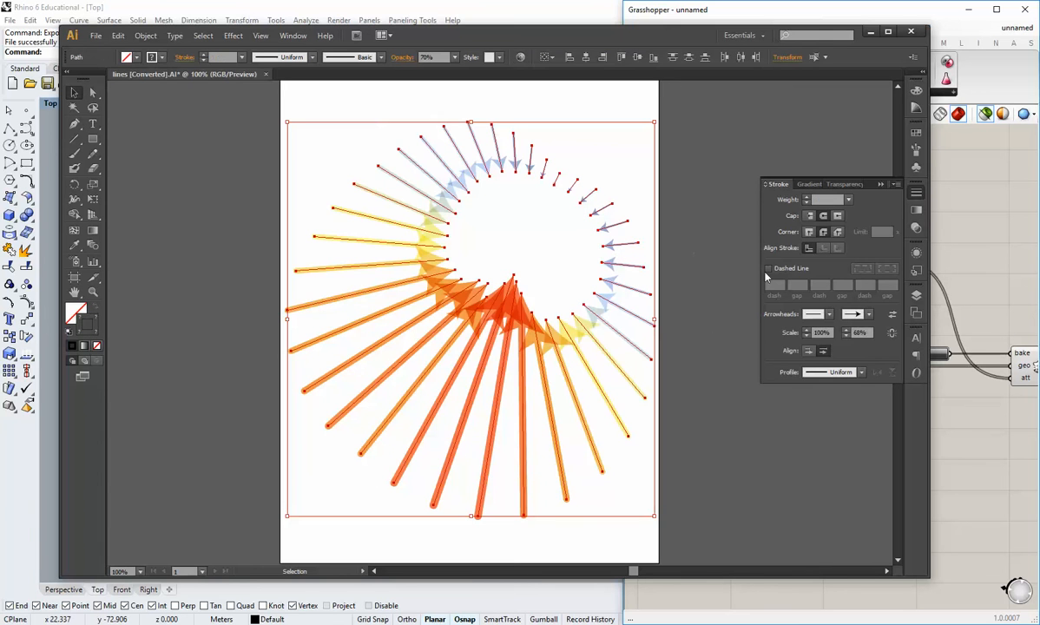
pyautogui.click(808, 352)
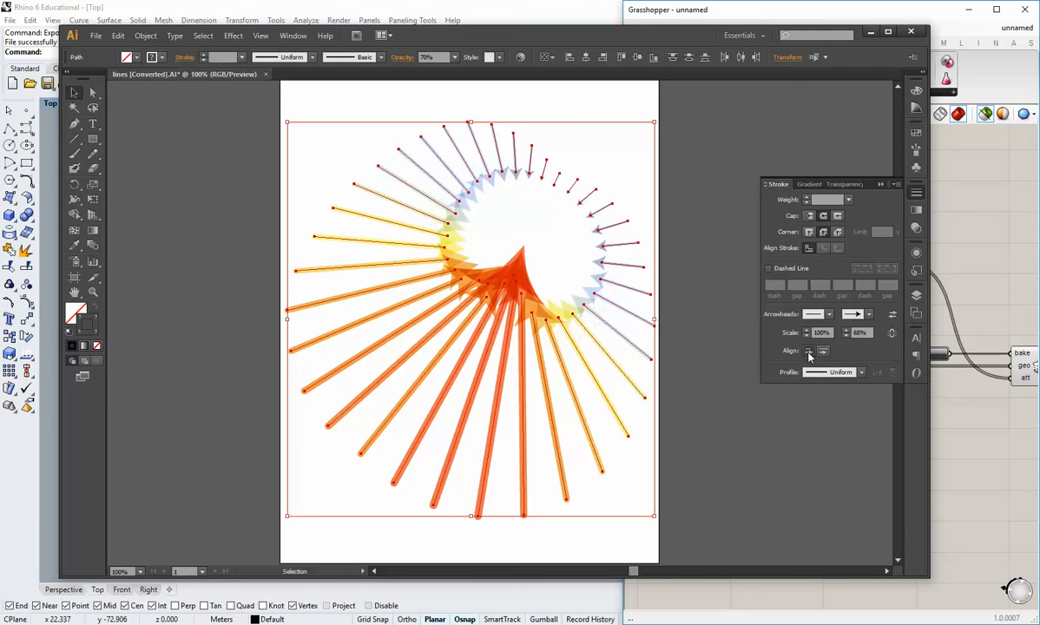
pyautogui.click(839, 184)
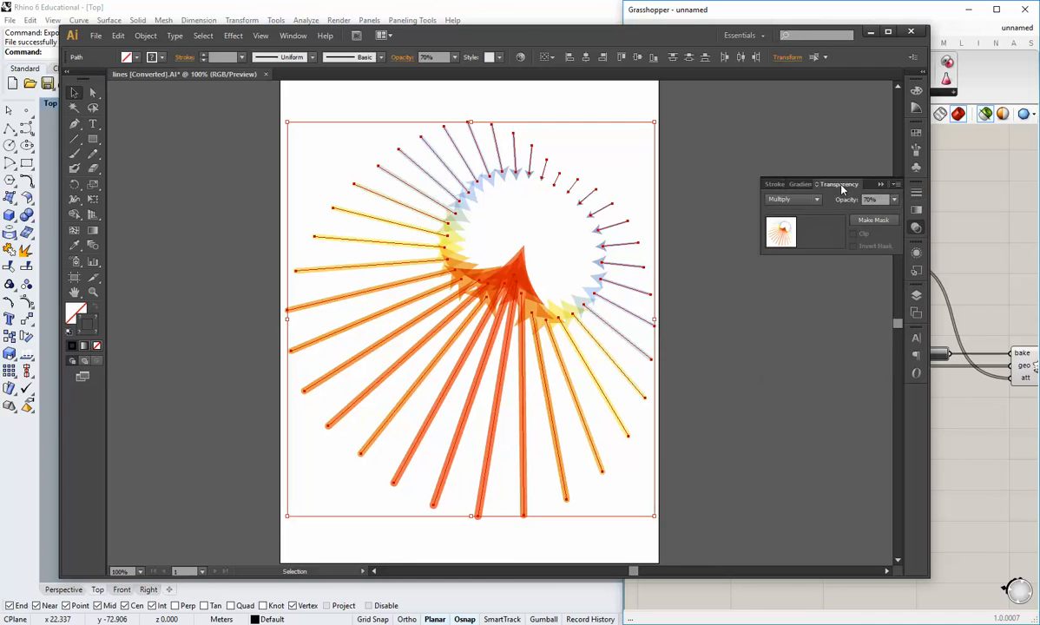
pyautogui.click(893, 199)
pyautogui.click(852, 264)
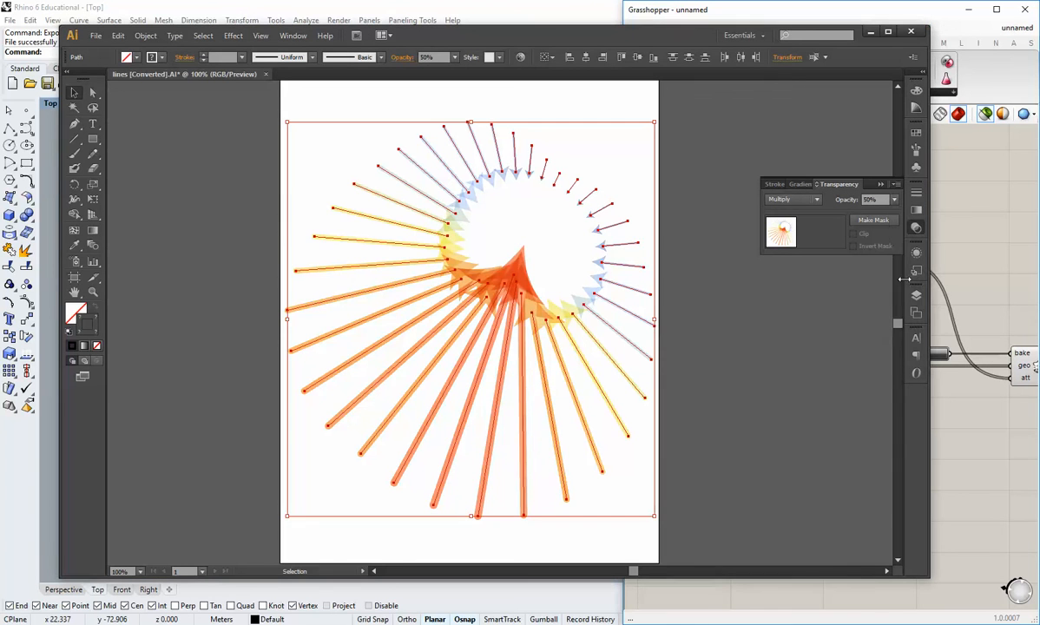
pyautogui.click(772, 329)
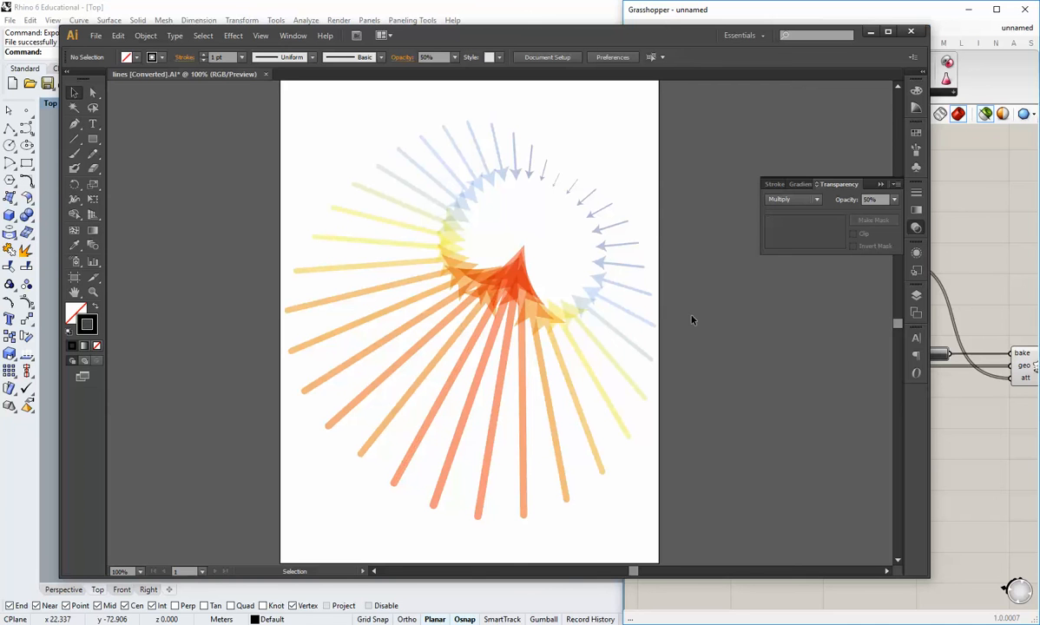
# Minimize Illustrator and turn off Grasshopper's selected-only preview mode to preview all the geometry in Rhino
pyautogui.click(871, 33)
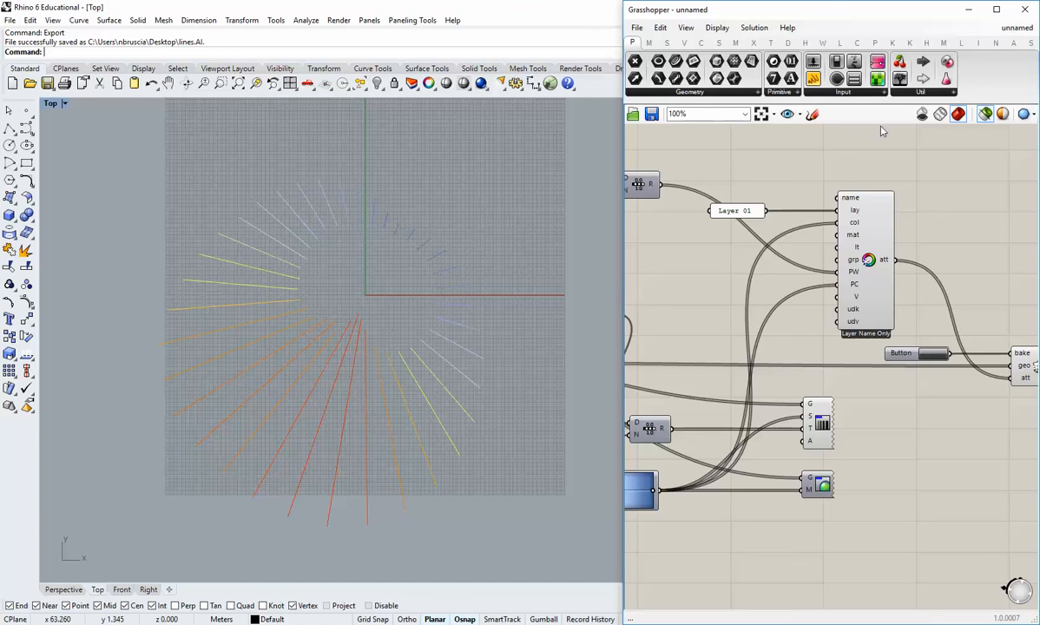
pyautogui.click(986, 114)
pyautogui.moveTo(504, 344); pyautogui.dragTo(487, 410, button='right')
pyautogui.scroll(2, 339, 426)
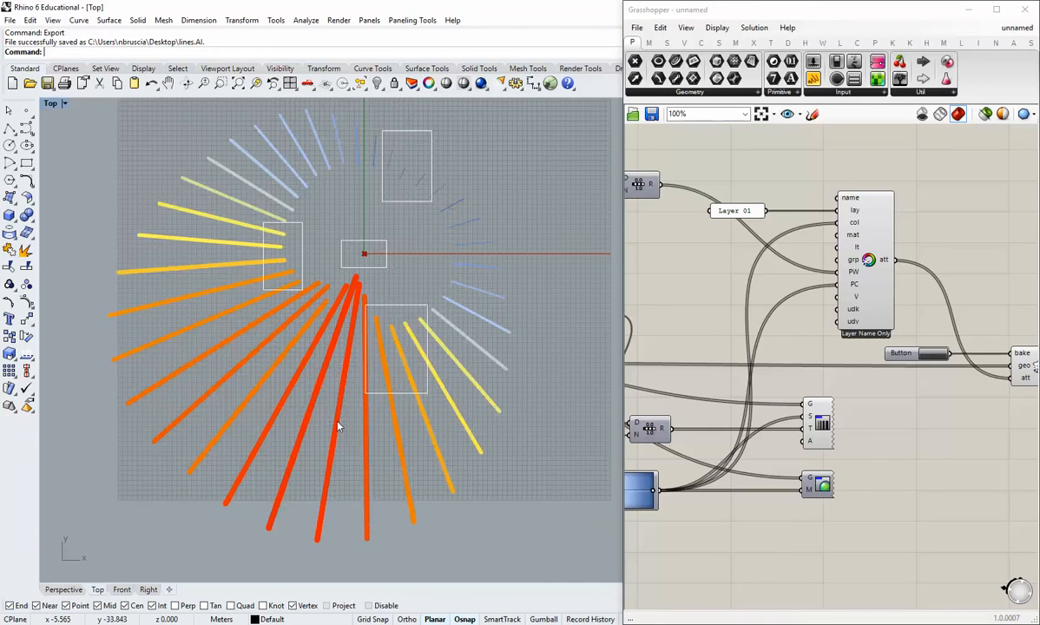
# Widen the Grasshopper window toward the Rhino viewport to show more of the definition around the gradient and attribute components
pyautogui.moveTo(624, 274); pyautogui.dragTo(543, 262)
pyautogui.moveTo(755, 450); pyautogui.dragTo(866, 398, button='right')
pyautogui.scroll(-2, 860, 408)
pyautogui.scroll(2, 809, 432)
pyautogui.moveTo(777, 424); pyautogui.dragTo(880, 435, button='right')
pyautogui.scroll(-1, 877, 435)
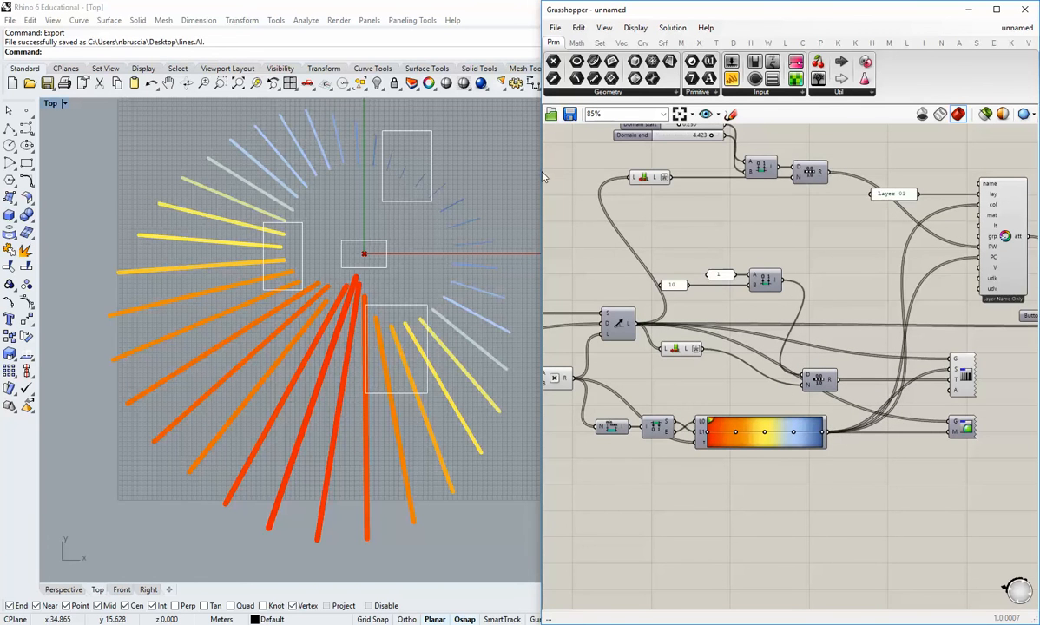
pyautogui.moveTo(535, 173); pyautogui.dragTo(504, 171)
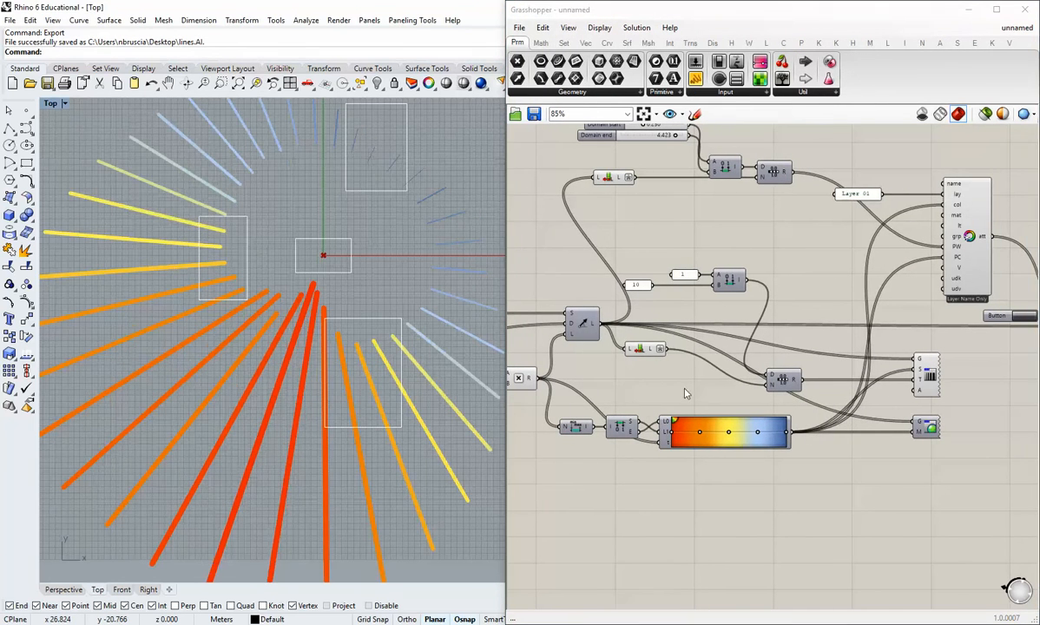
# Examine the radiation rose component's radRoseValues output and the panel listing its values
pyautogui.moveTo(640, 361); pyautogui.dragTo(969, 355, button='right')
pyautogui.scroll(-3, 969, 356)
pyautogui.moveTo(570, 372); pyautogui.dragTo(754, 363, button='right')
pyautogui.scroll(4, 754, 363)
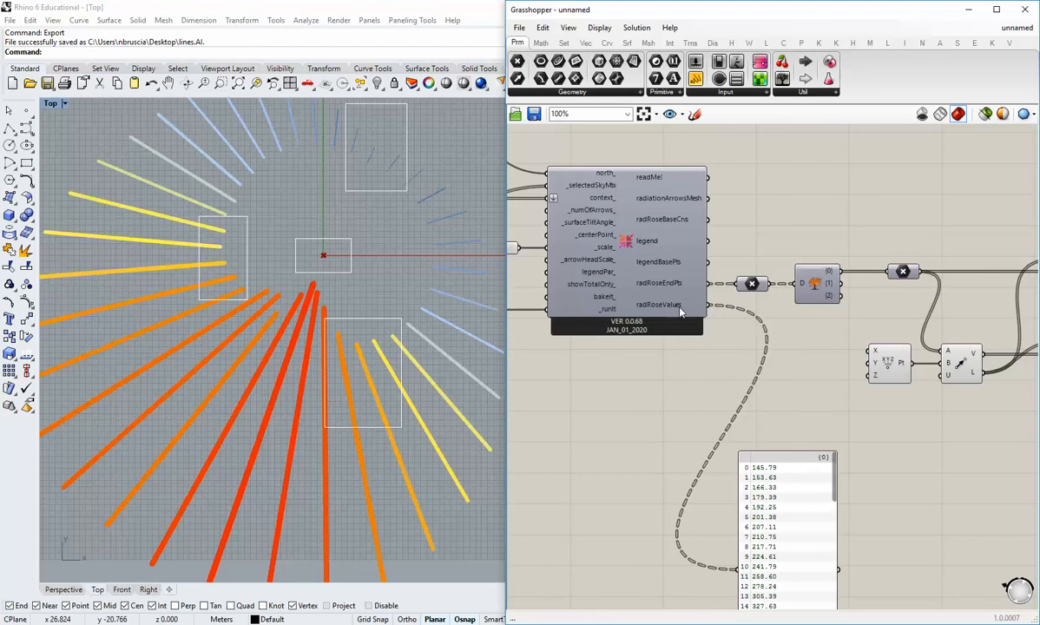
pyautogui.moveTo(679, 309)
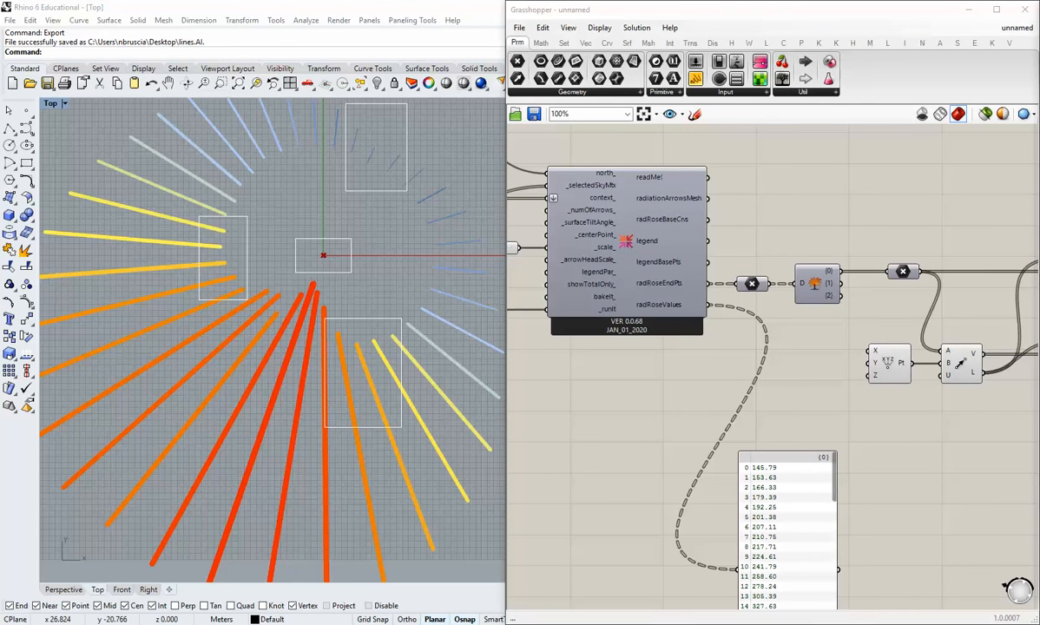
# Move the values panel lower, duplicate the Explode Tree component beneath the original and connect radRoseValues to the copy's data input
pyautogui.moveTo(851, 314); pyautogui.dragTo(723, 271, button='right')
pyautogui.moveTo(661, 296); pyautogui.dragTo(672, 251, button='right')
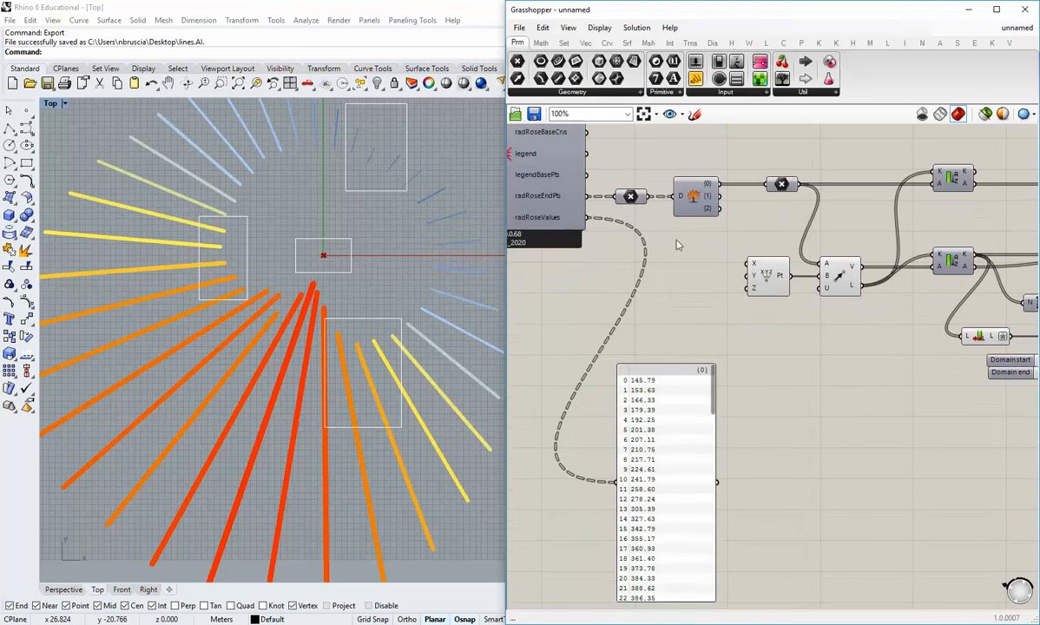
pyautogui.click(688, 199)
pyautogui.moveTo(690, 374); pyautogui.dragTo(665, 445)
pyautogui.click(701, 211)
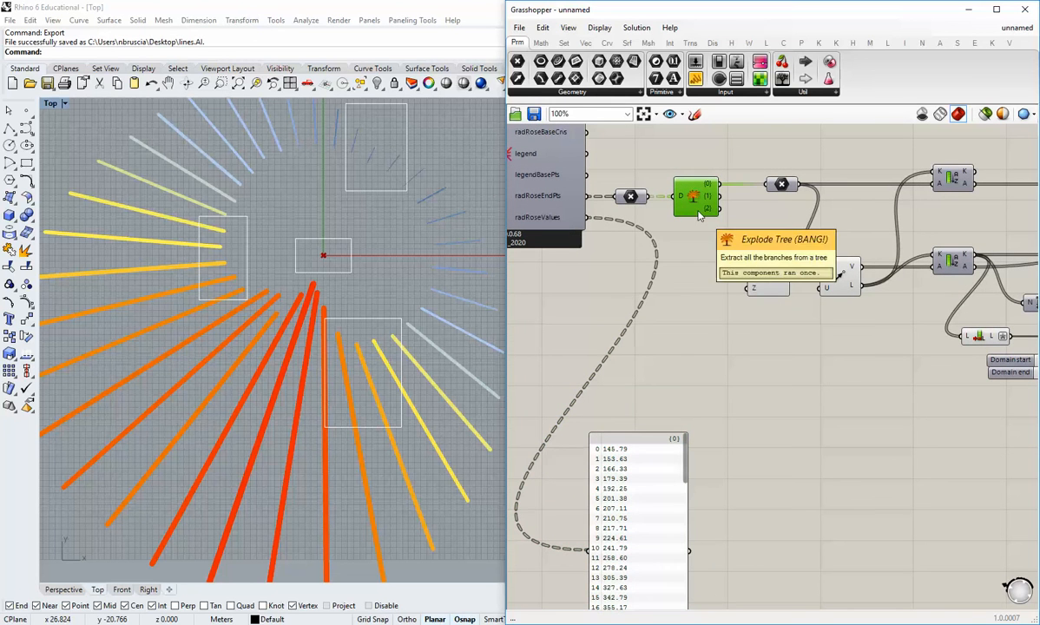
pyautogui.keyDown('alt'); pyautogui.moveTo(701, 211); pyautogui.dragTo(707, 344); pyautogui.keyUp('alt')
pyautogui.moveTo(588, 219); pyautogui.dragTo(677, 330)
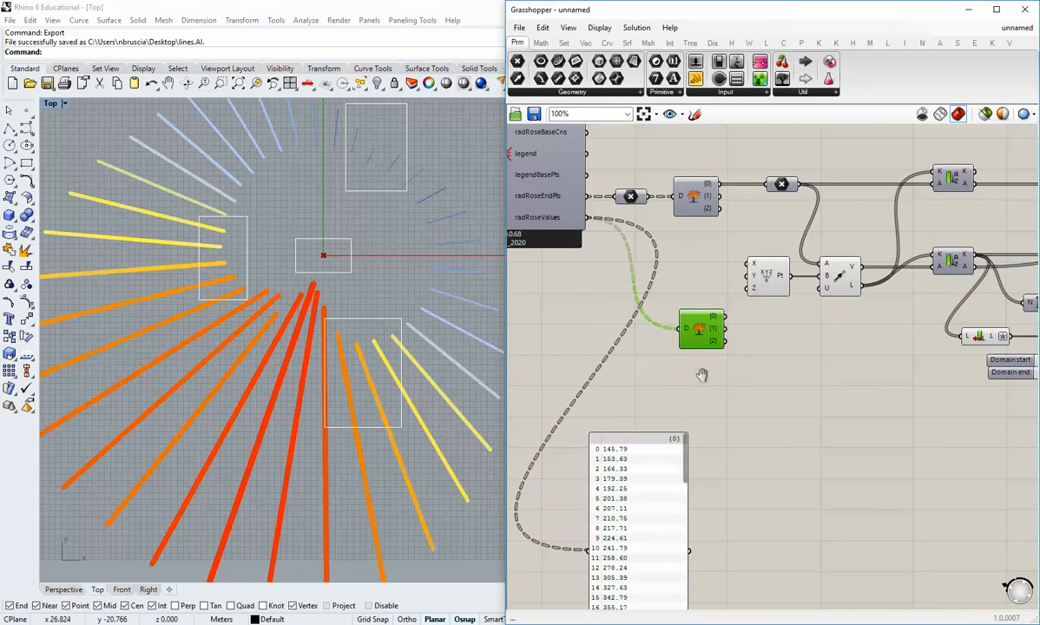
# Move the copied Explode Tree component to the empty canvas area below the colour gradient
pyautogui.moveTo(703, 374); pyautogui.dragTo(682, 357, button='right')
pyautogui.moveTo(678, 322); pyautogui.dragTo(800, 444)
pyautogui.scroll(-1, 800, 444)
pyautogui.moveTo(790, 462); pyautogui.dragTo(716, 411, button='right')
pyautogui.scroll(2, 738, 379)
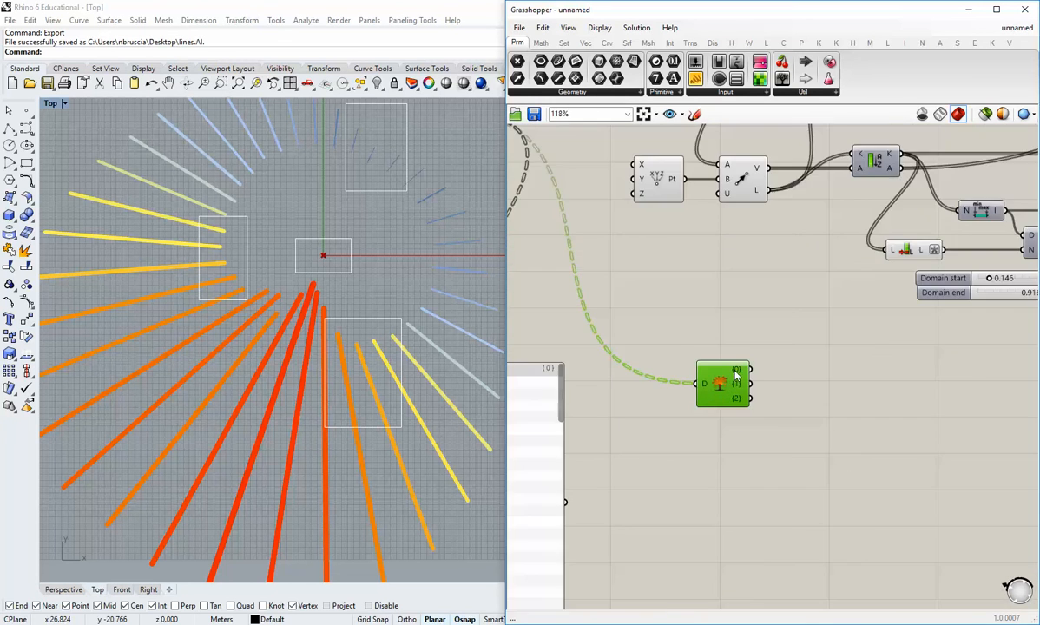
pyautogui.moveTo(736, 375)
pyautogui.scroll(-7, 735, 391)
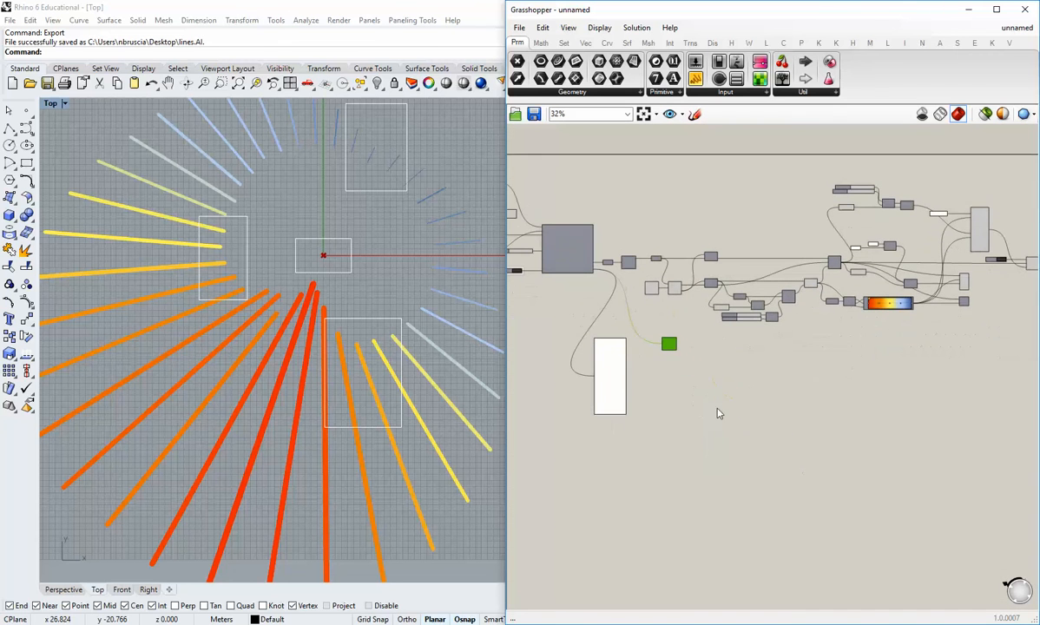
pyautogui.moveTo(673, 346); pyautogui.dragTo(871, 361)
pyautogui.moveTo(897, 362); pyautogui.dragTo(660, 366, button='right')
pyautogui.scroll(4, 648, 363)
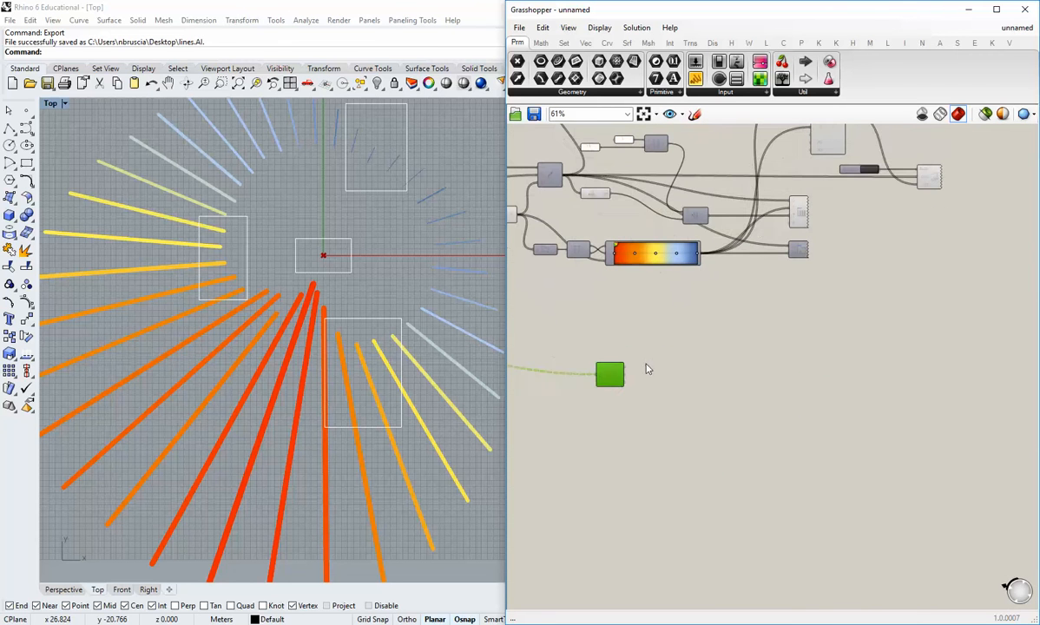
pyautogui.moveTo(614, 381); pyautogui.dragTo(690, 402)
pyautogui.click(753, 354)
pyautogui.moveTo(677, 314); pyautogui.dragTo(732, 326, button='right')
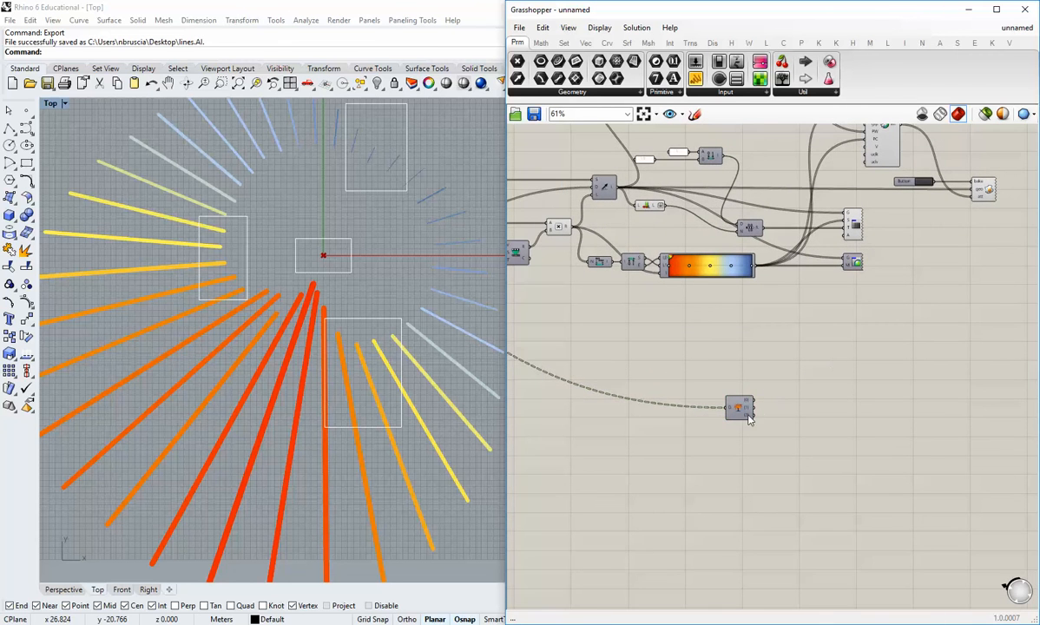
pyautogui.moveTo(751, 418); pyautogui.dragTo(701, 433)
pyautogui.click(738, 362)
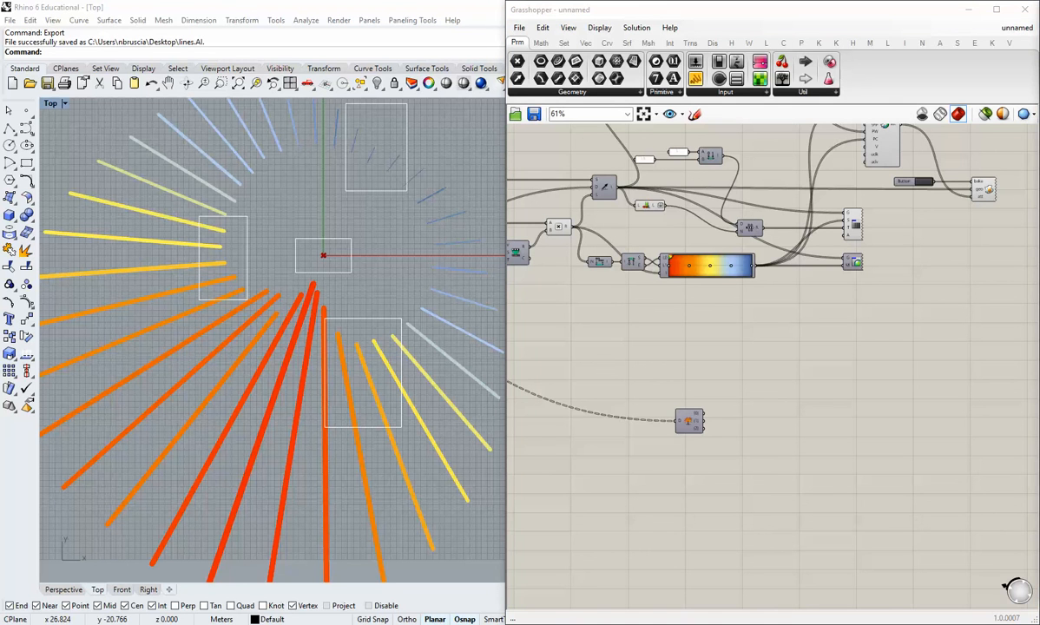
pyautogui.moveTo(775, 337); pyautogui.dragTo(771, 330, button='right')
pyautogui.moveTo(693, 412); pyautogui.dragTo(670, 409)
pyautogui.click(734, 366)
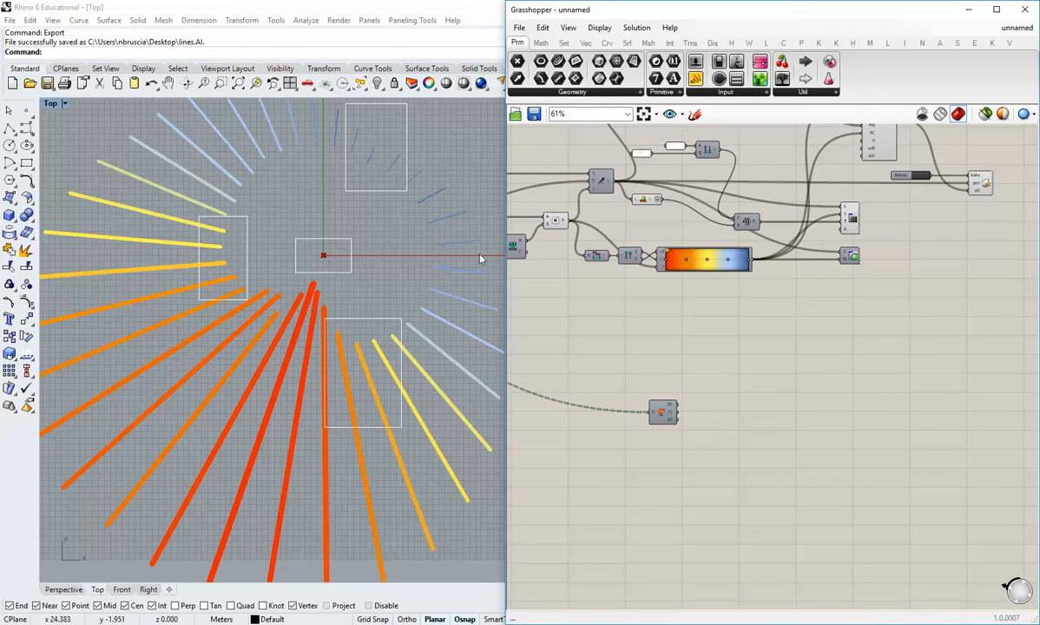
# Add a Text Tag 3D component beside the copied Explode Tree component, leaving room for wiring between them
pyautogui.click(651, 44)
pyautogui.click(713, 44)
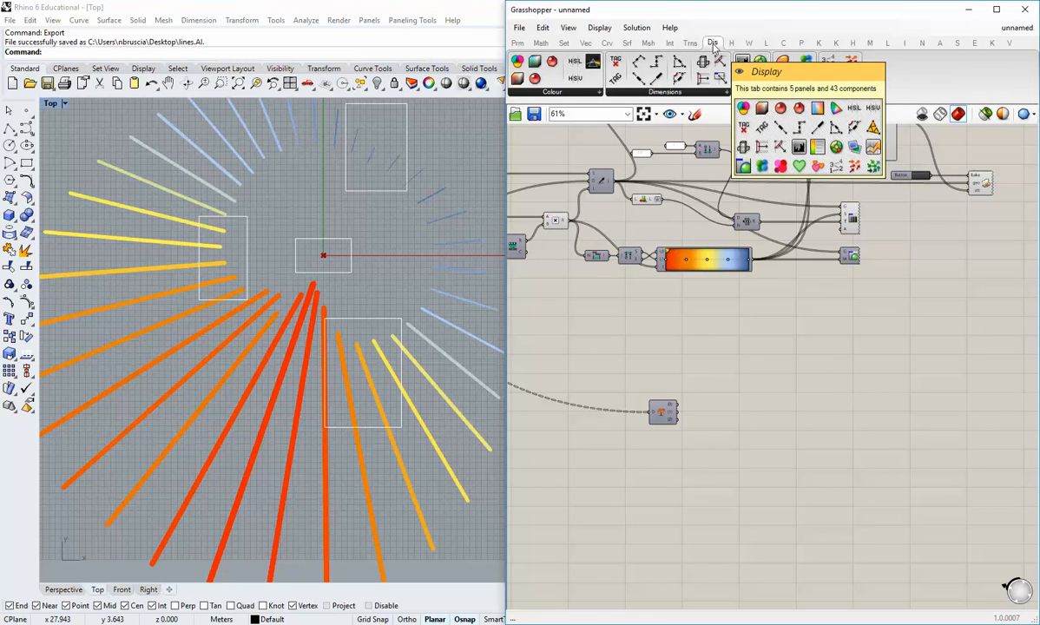
pyautogui.click(650, 93)
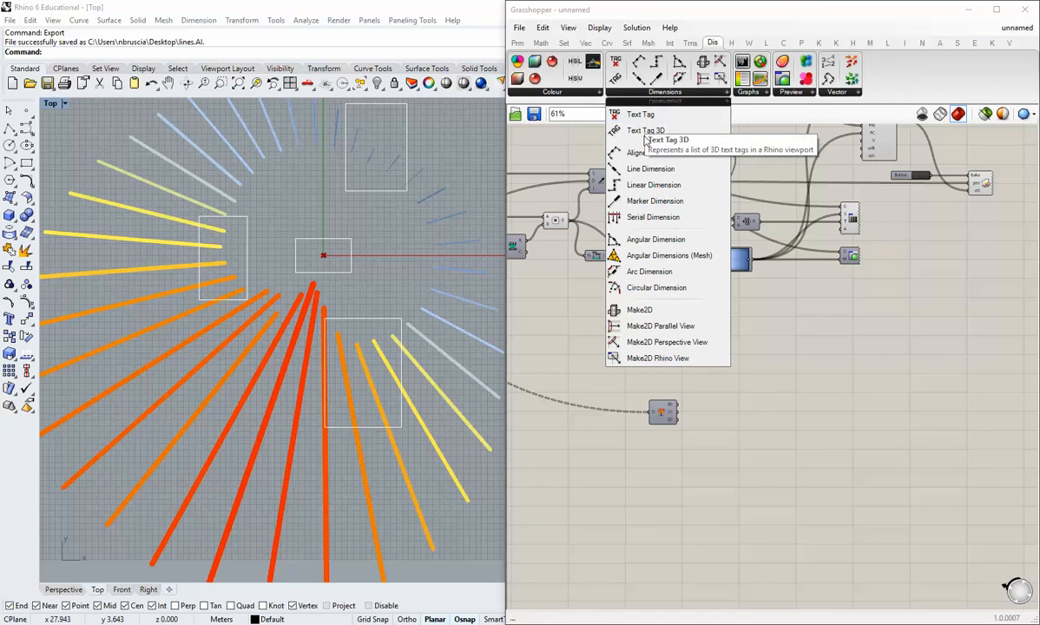
pyautogui.moveTo(644, 137); pyautogui.dragTo(726, 413)
pyautogui.click(671, 441)
pyautogui.moveTo(690, 426); pyautogui.dragTo(770, 431, button='right')
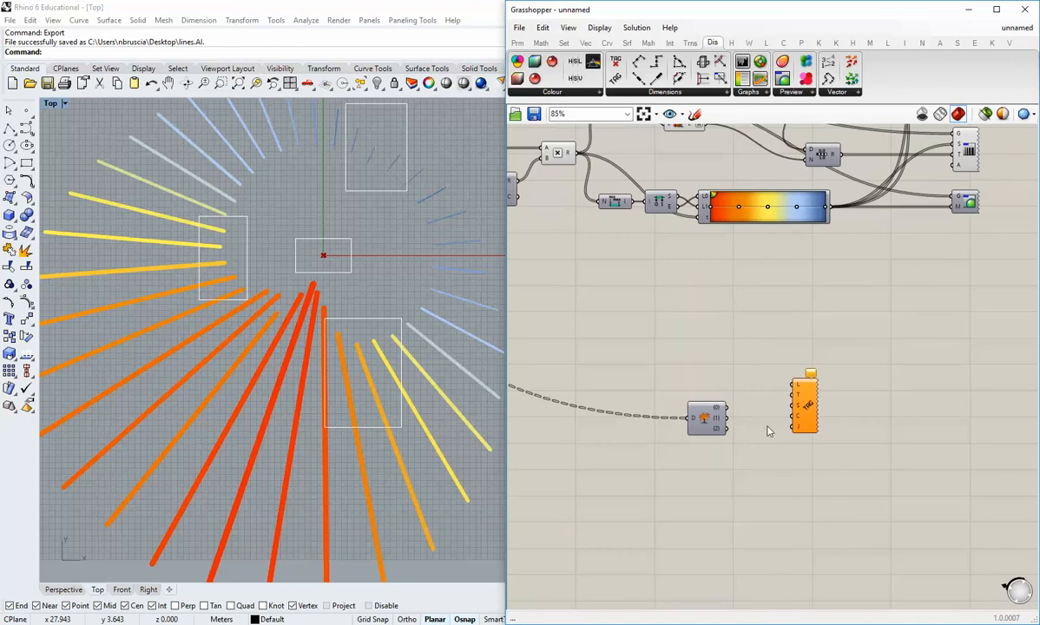
pyautogui.moveTo(804, 405); pyautogui.dragTo(816, 418)
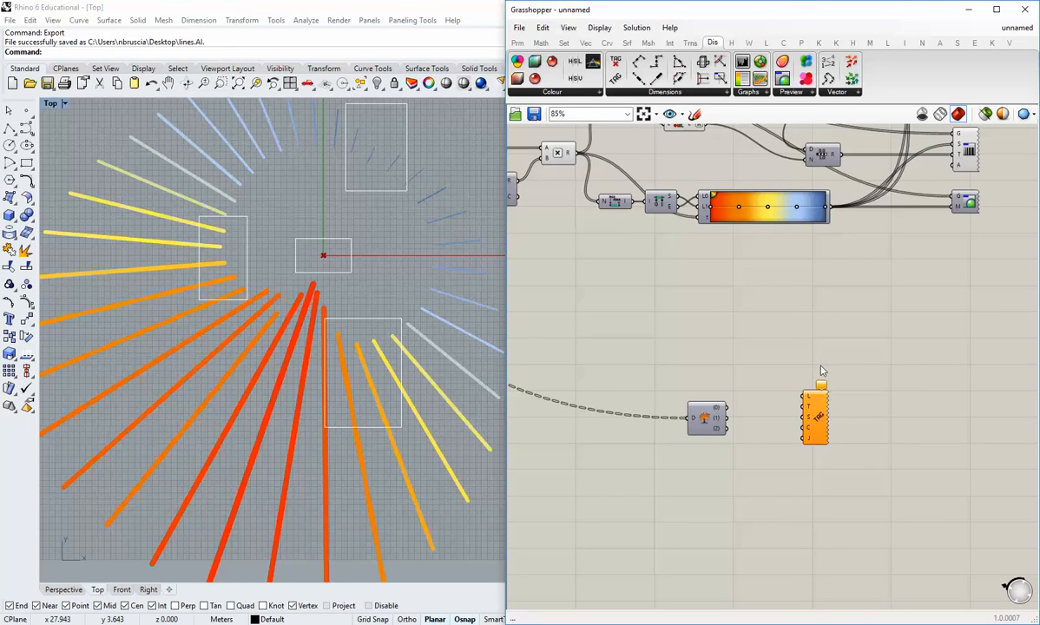
pyautogui.moveTo(781, 349); pyautogui.dragTo(779, 374, button='right')
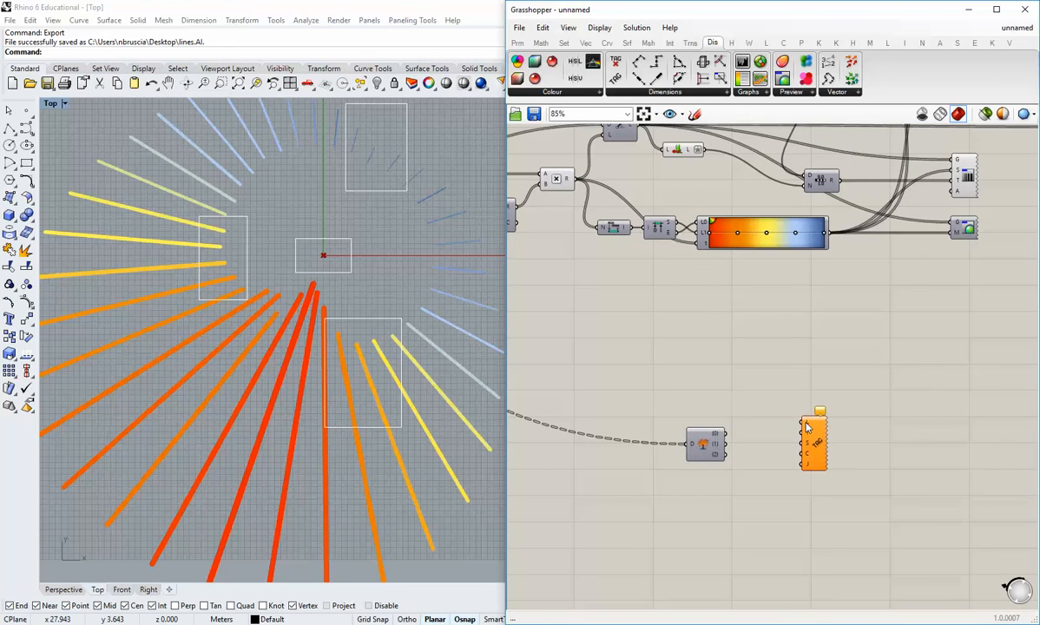
pyautogui.moveTo(819, 439); pyautogui.dragTo(841, 430)
pyautogui.click(730, 330)
# Add a Point On Curve component, feed it the generated lines and connect its point output to the text tag's location input
pyautogui.moveTo(730, 325); pyautogui.dragTo(729, 388, button='right')
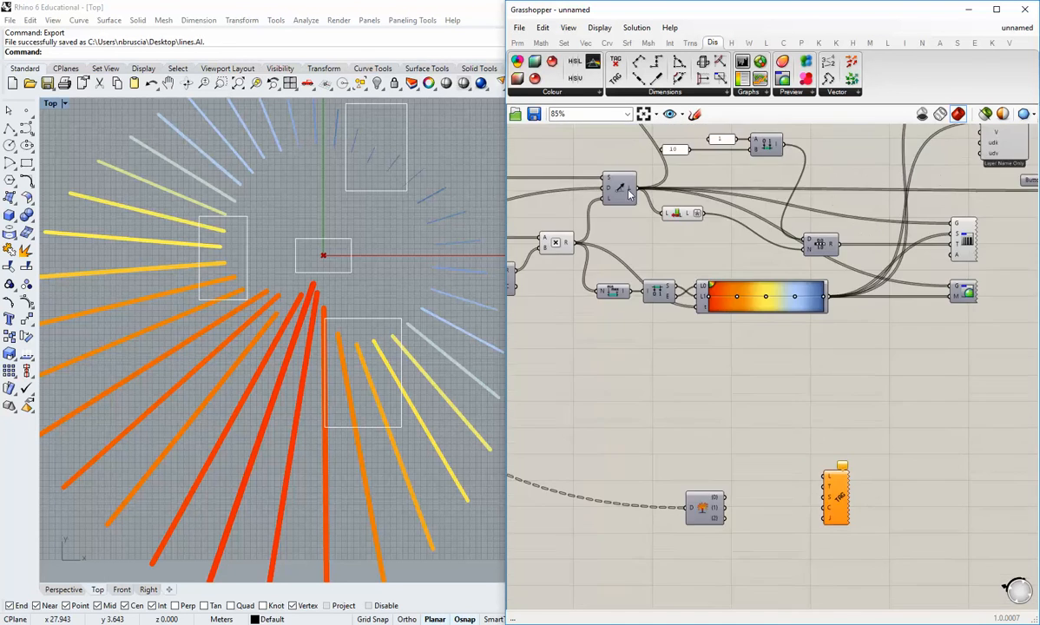
pyautogui.click(607, 42)
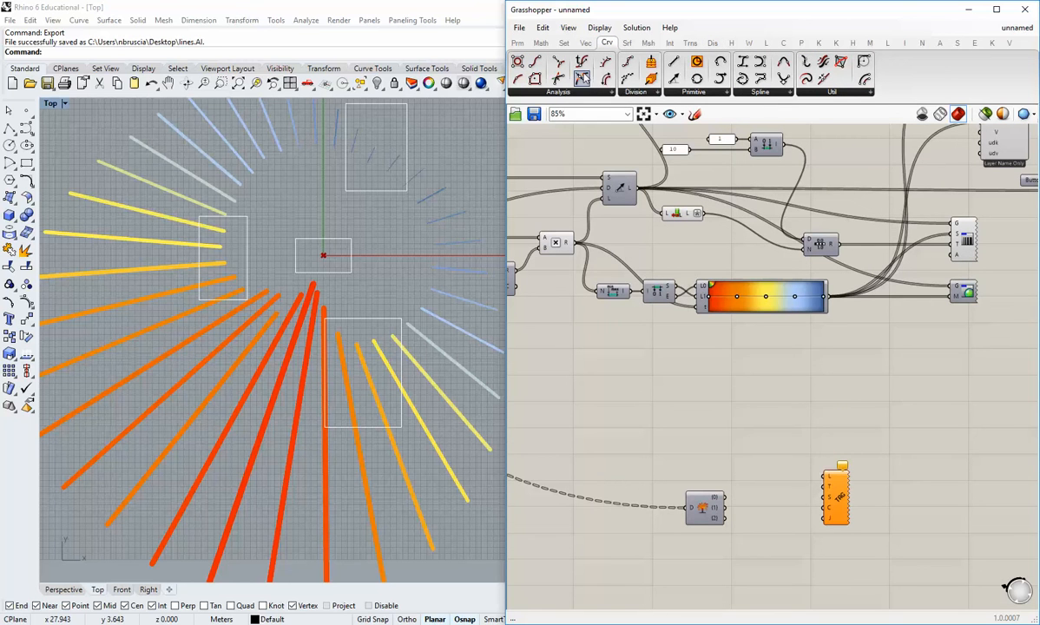
pyautogui.moveTo(585, 77); pyautogui.dragTo(718, 387)
pyautogui.moveTo(634, 195); pyautogui.dragTo(820, 478)
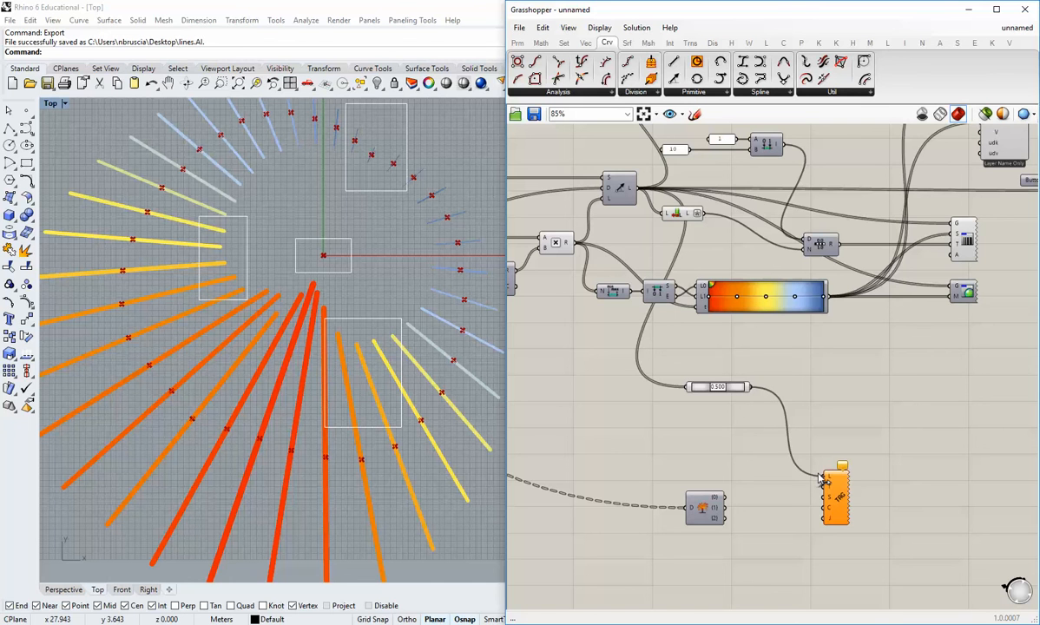
# Set the Point On Curve parameter to 0.282, move the component nearer the text tag and turn off its preview
pyautogui.moveTo(714, 393); pyautogui.dragTo(710, 415)
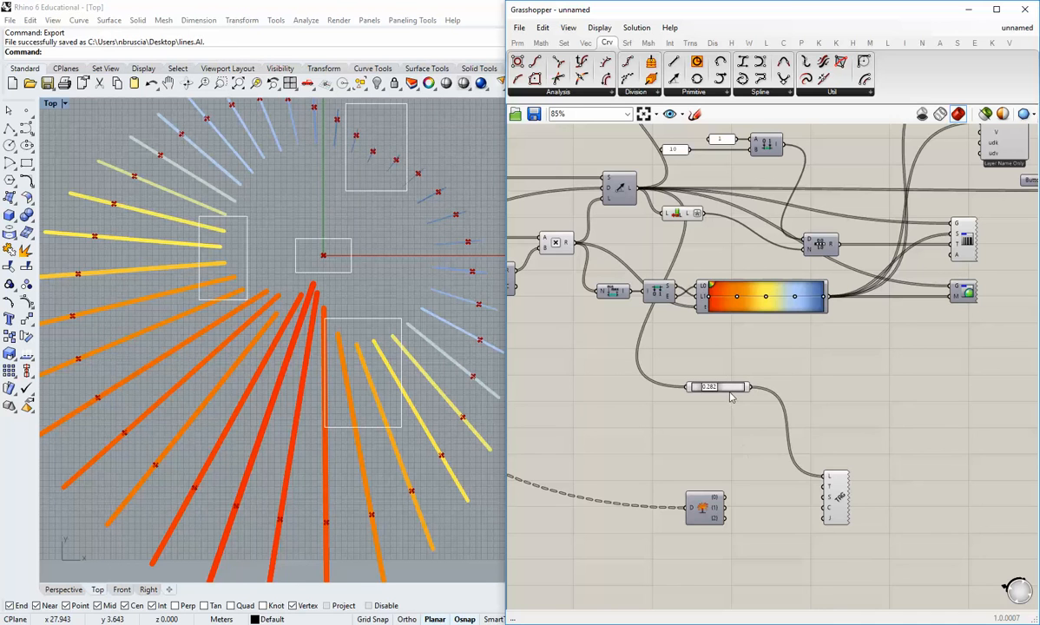
pyautogui.rightClick(730, 391)
pyautogui.press('Escape')
pyautogui.moveTo(730, 390); pyautogui.dragTo(750, 430)
pyautogui.rightClick(739, 449)
pyautogui.click(752, 457)
pyautogui.click(800, 494)
pyautogui.moveTo(801, 495); pyautogui.dragTo(800, 452, button='right')
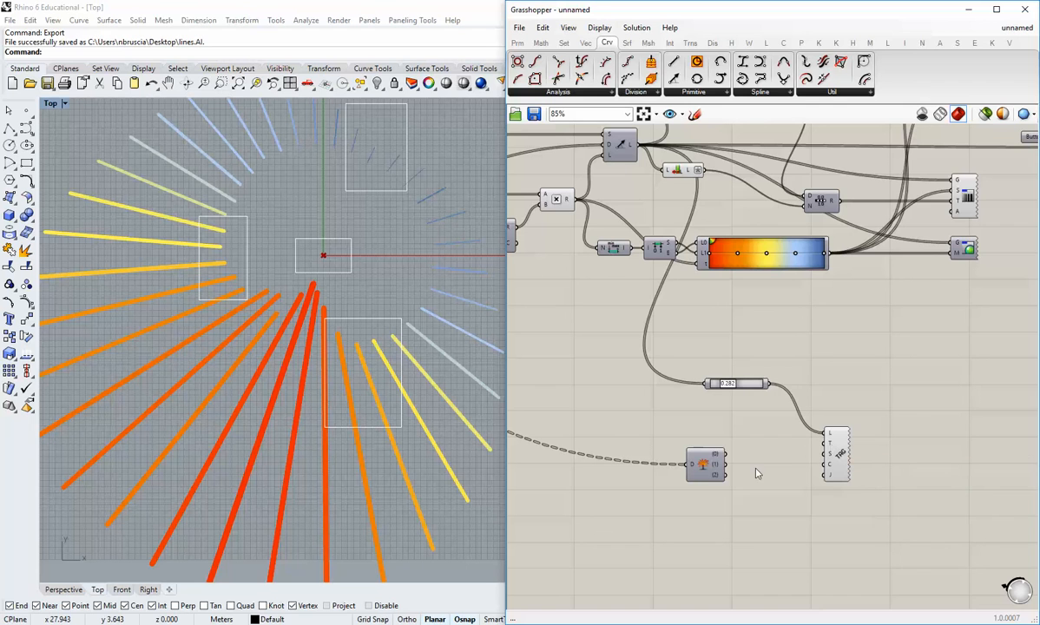
# Connect the copied Explode Tree's first branch to the tag's text input and move the Explode Tree closer to the tag
pyautogui.moveTo(726, 455)
pyautogui.mouseDown()
pyautogui.moveTo(822, 444)
pyautogui.moveTo(722, 458)
pyautogui.moveTo(739, 456)
pyautogui.mouseUp()
pyautogui.click(679, 497)
pyautogui.moveTo(322, 524); pyautogui.dragTo(321, 507, button='right')
pyautogui.scroll(-2, 270, 460)
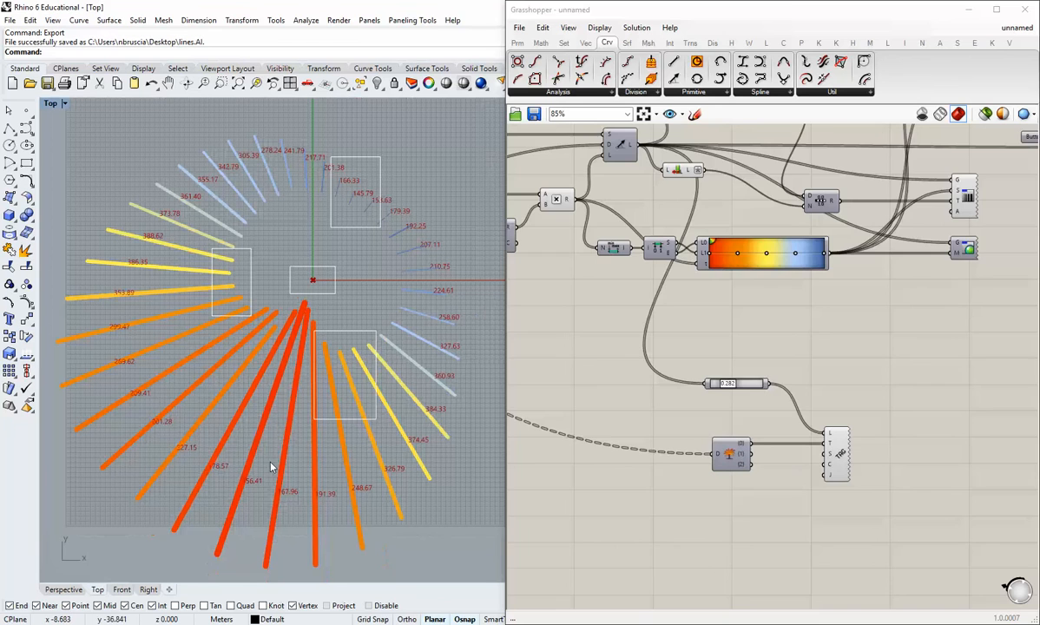
# Set the text tag's justification to Bottom Center and move the tag component farther from its inputs
pyautogui.scroll(3, 781, 460)
pyautogui.rightClick(759, 441)
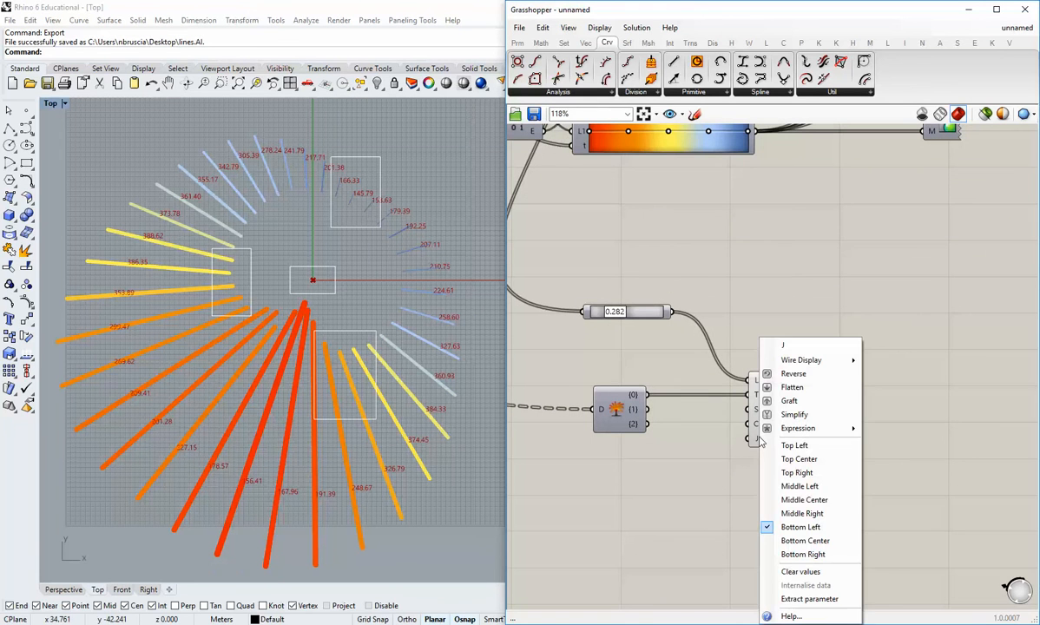
pyautogui.click(803, 541)
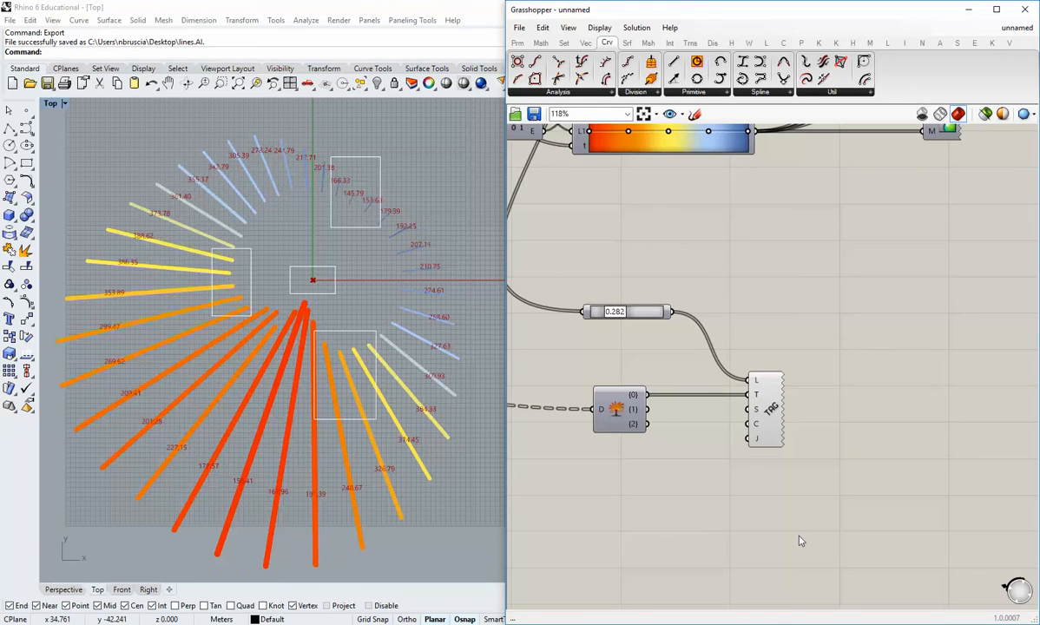
pyautogui.moveTo(766, 415); pyautogui.dragTo(811, 415)
pyautogui.click(797, 509)
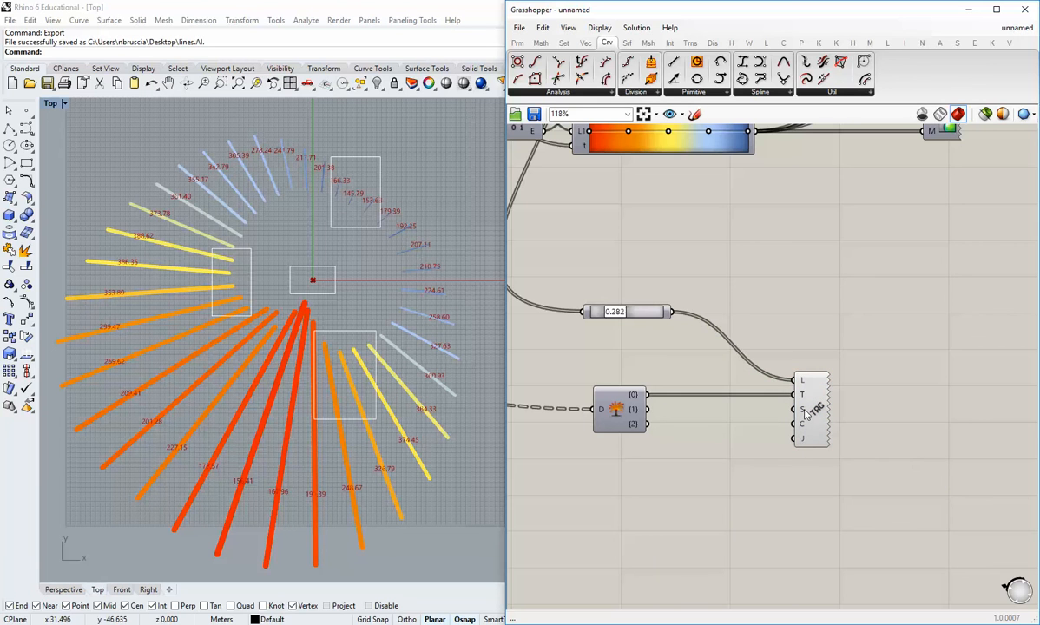
# Try colouring the text tags with the gradient's output and inspect the labels in the Top view
pyautogui.moveTo(797, 369); pyautogui.dragTo(796, 405, button='right')
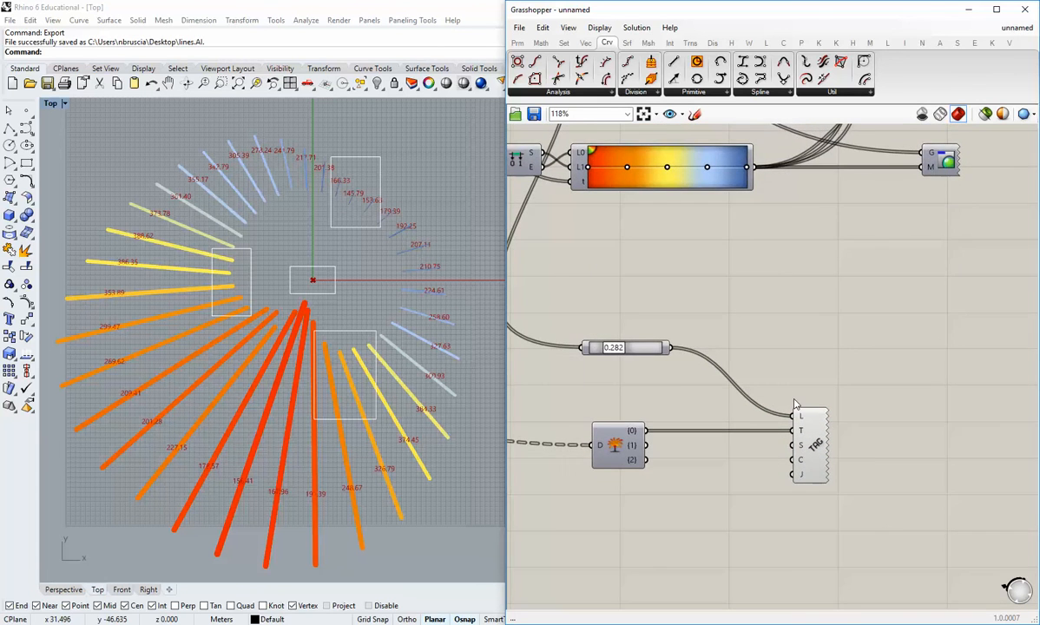
pyautogui.scroll(-1, 795, 404)
pyautogui.moveTo(765, 207); pyautogui.dragTo(796, 450)
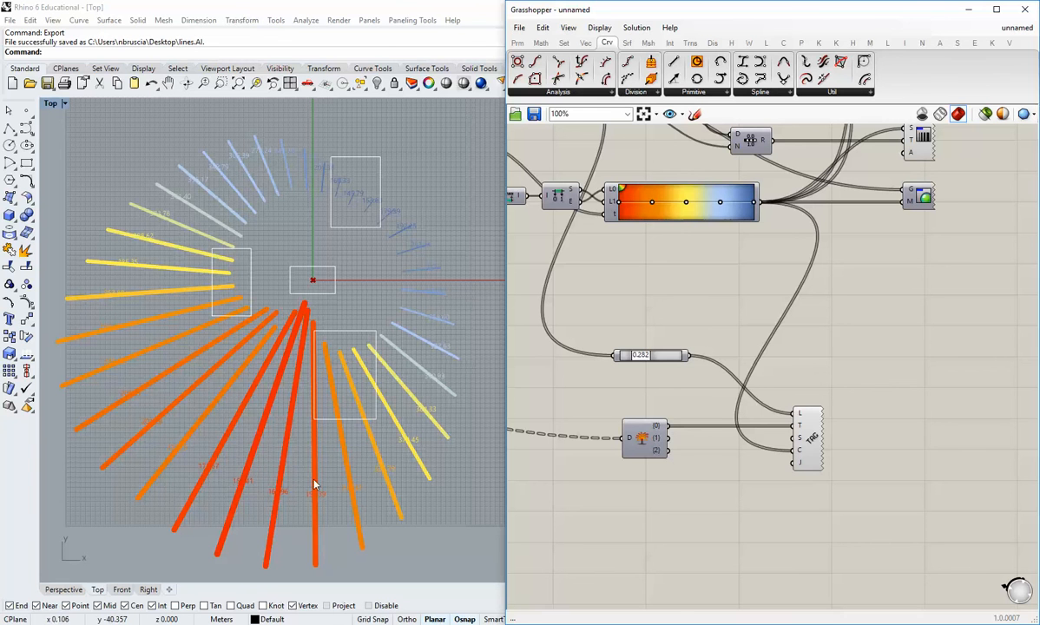
pyautogui.scroll(10, 344, 360)
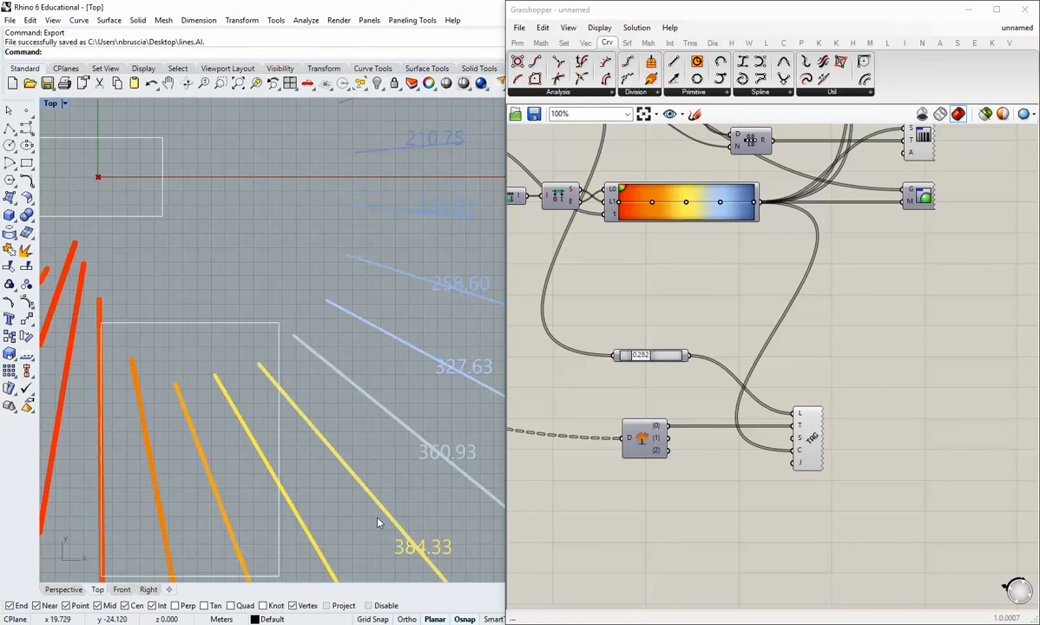
pyautogui.scroll(-4, 379, 522)
# Add a white Colour Swatch and connect it to the text tag's colour input in place of the gradient
pyautogui.click(518, 43)
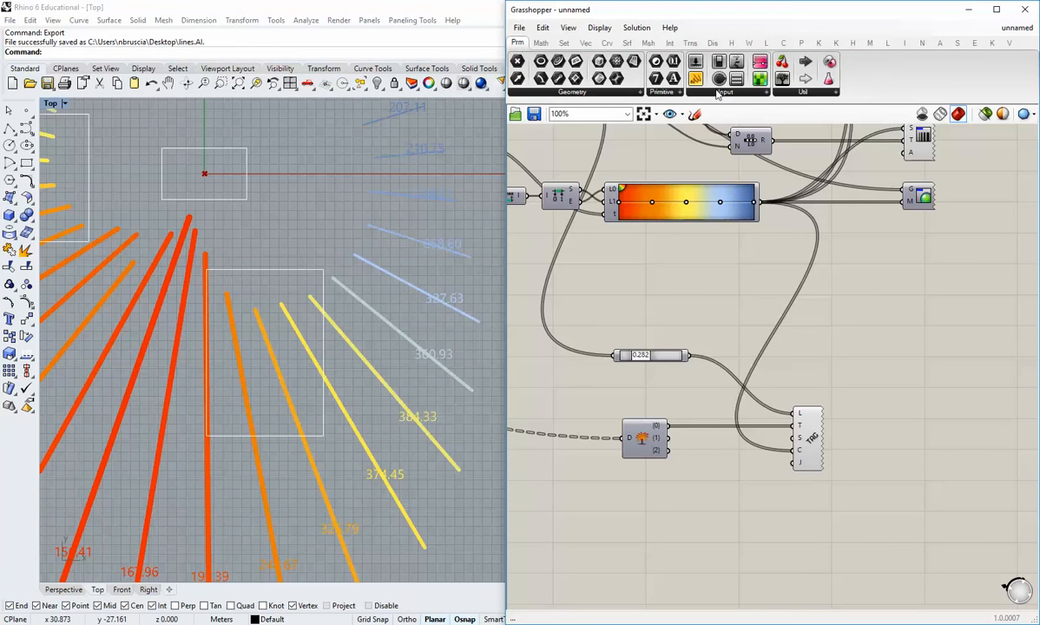
pyautogui.click(726, 92)
pyautogui.click(783, 137)
pyautogui.click(728, 94)
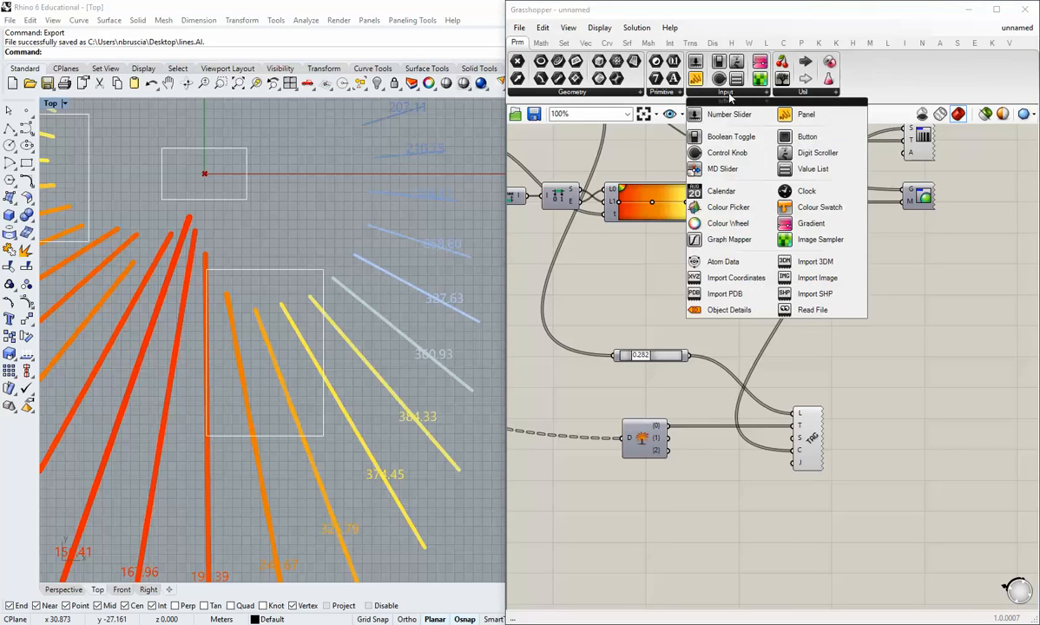
pyautogui.click(795, 210)
pyautogui.click(696, 520)
pyautogui.moveTo(720, 516); pyautogui.dragTo(792, 451)
pyautogui.moveTo(424, 446); pyautogui.dragTo(453, 413, button='right')
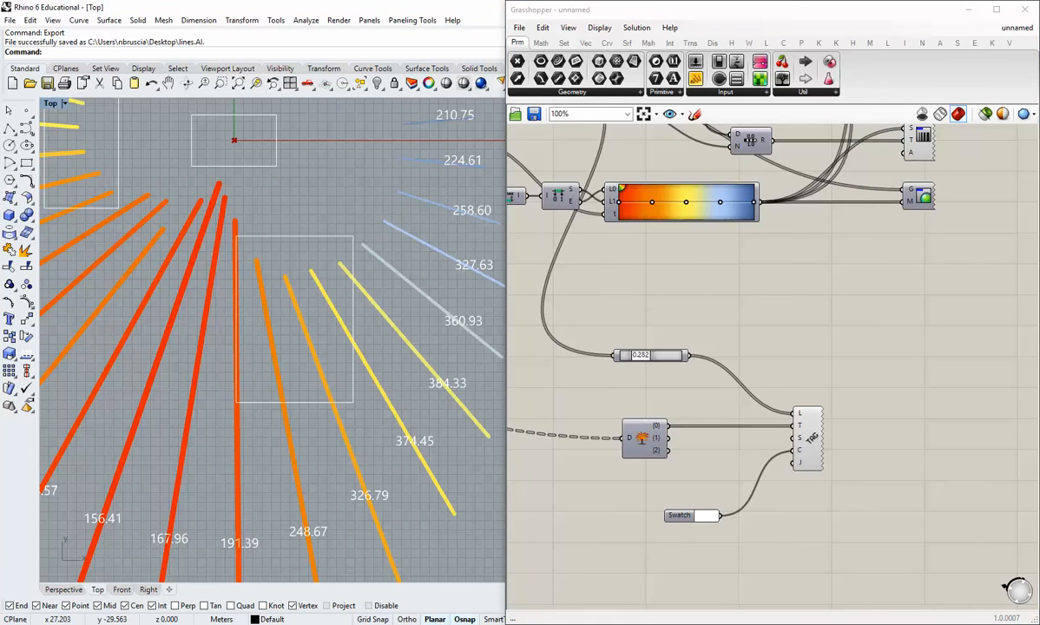
# Align the swatch with the tag's colour input and move both components together away from the Explode Tree
pyautogui.scroll(5, 792, 402)
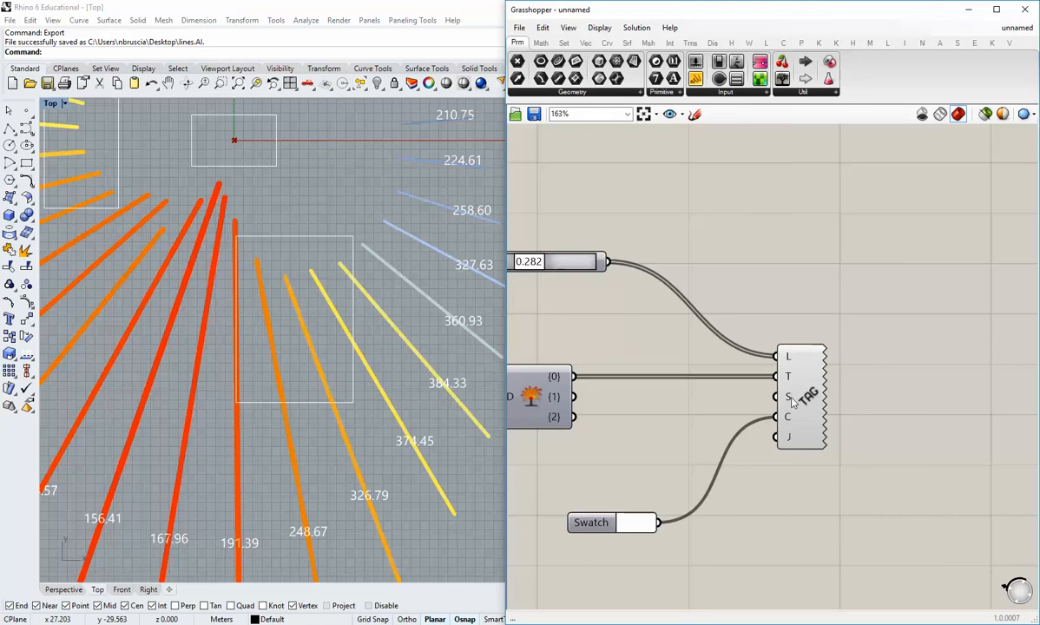
pyautogui.moveTo(591, 522); pyautogui.dragTo(669, 418)
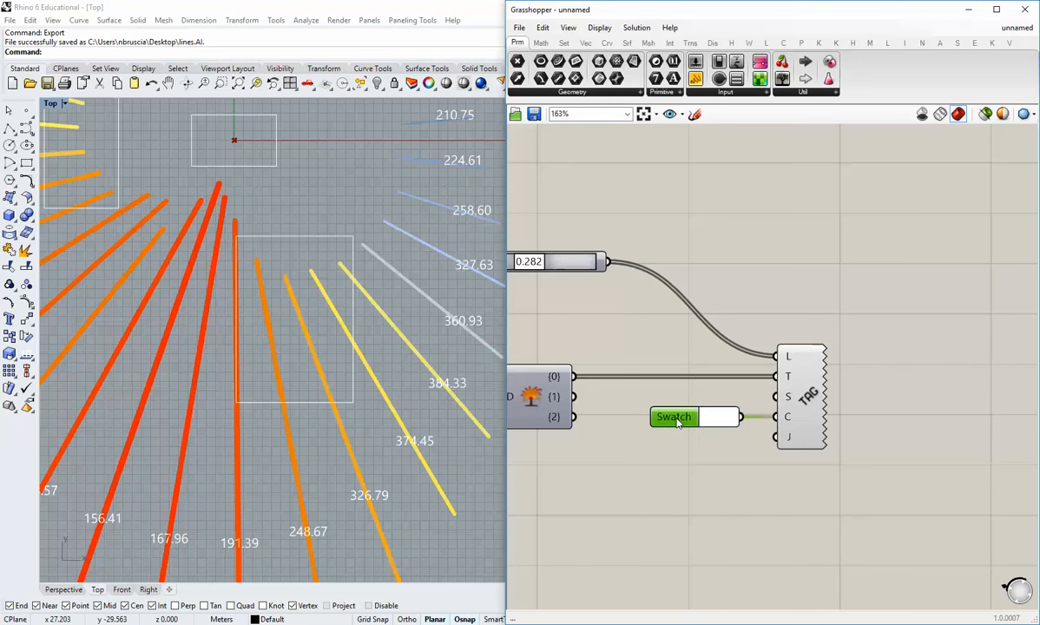
pyautogui.click(778, 481)
pyautogui.scroll(-2, 768, 475)
pyautogui.moveTo(771, 475); pyautogui.dragTo(664, 412)
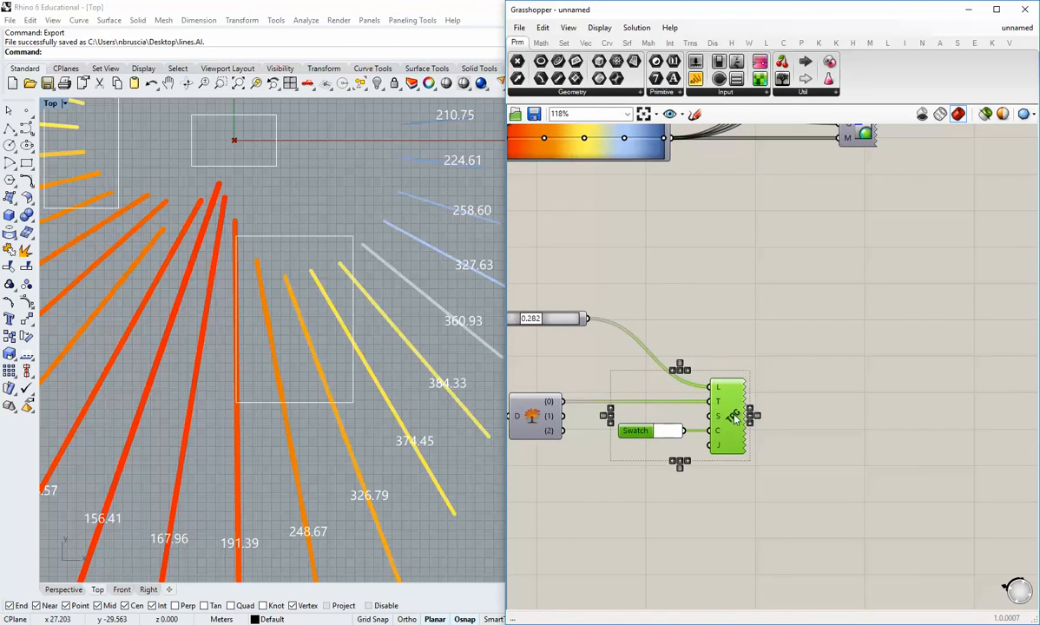
pyautogui.moveTo(734, 418); pyautogui.dragTo(838, 418)
pyautogui.click(910, 495)
# Move the white colour swatch back toward the Explode Tree, keeping it level with the text tag's colour input
pyautogui.scroll(-4, 317, 465)
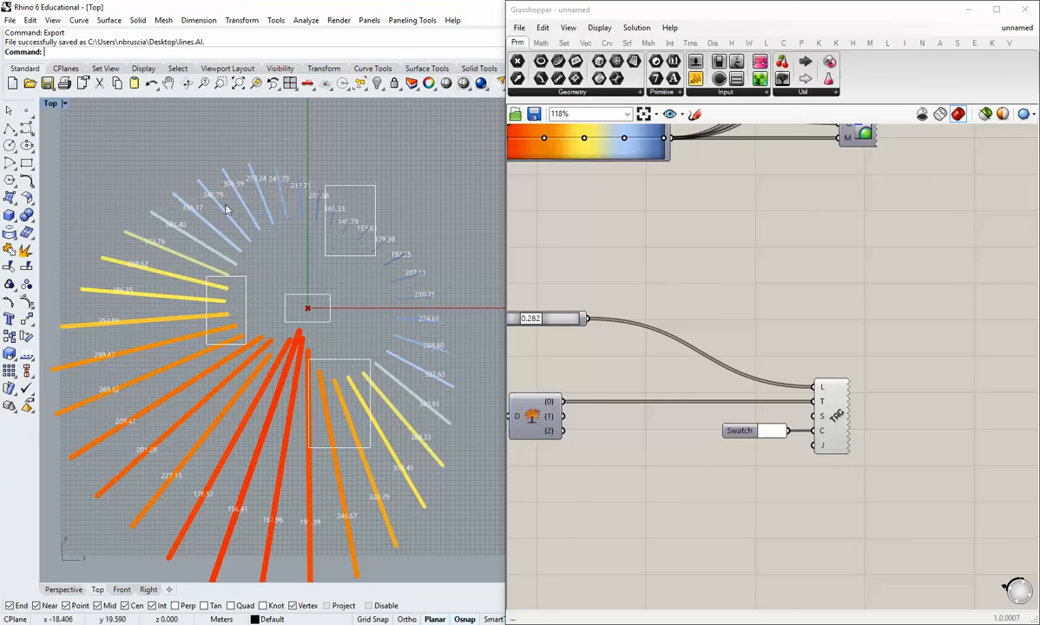
pyautogui.moveTo(304, 404); pyautogui.dragTo(292, 362, button='right')
pyautogui.scroll(2, 292, 362)
pyautogui.scroll(-2, 292, 362)
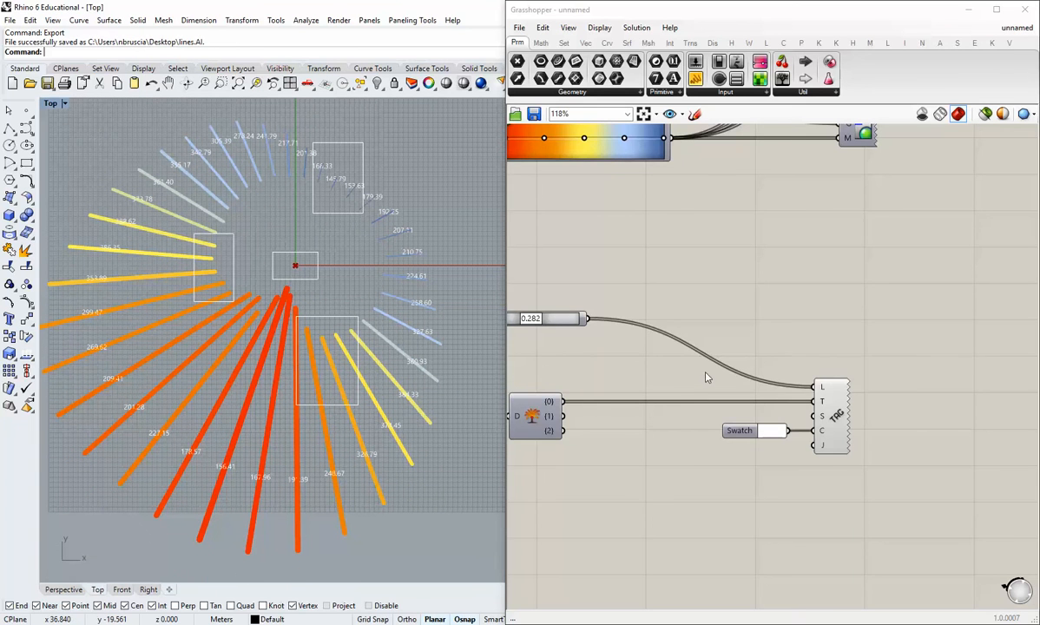
pyautogui.moveTo(706, 376); pyautogui.dragTo(708, 439, button='right')
pyautogui.moveTo(739, 493); pyautogui.dragTo(622, 493)
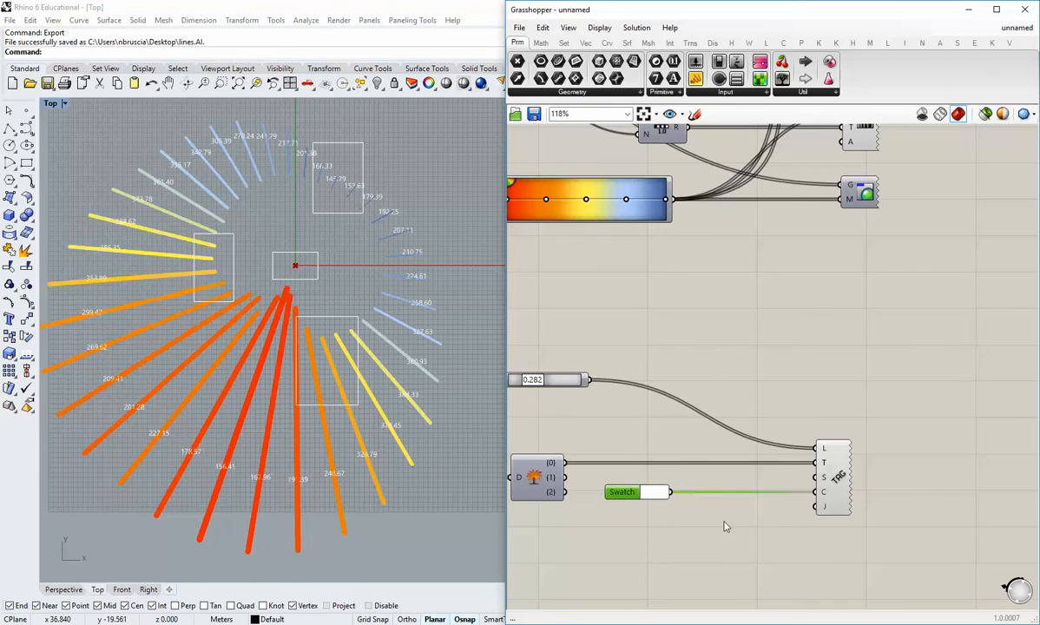
pyautogui.click(726, 526)
# Trace the definition back to the Sort List component that sorts the line vectors by their lengths
pyautogui.moveTo(736, 346); pyautogui.dragTo(771, 378, button='right')
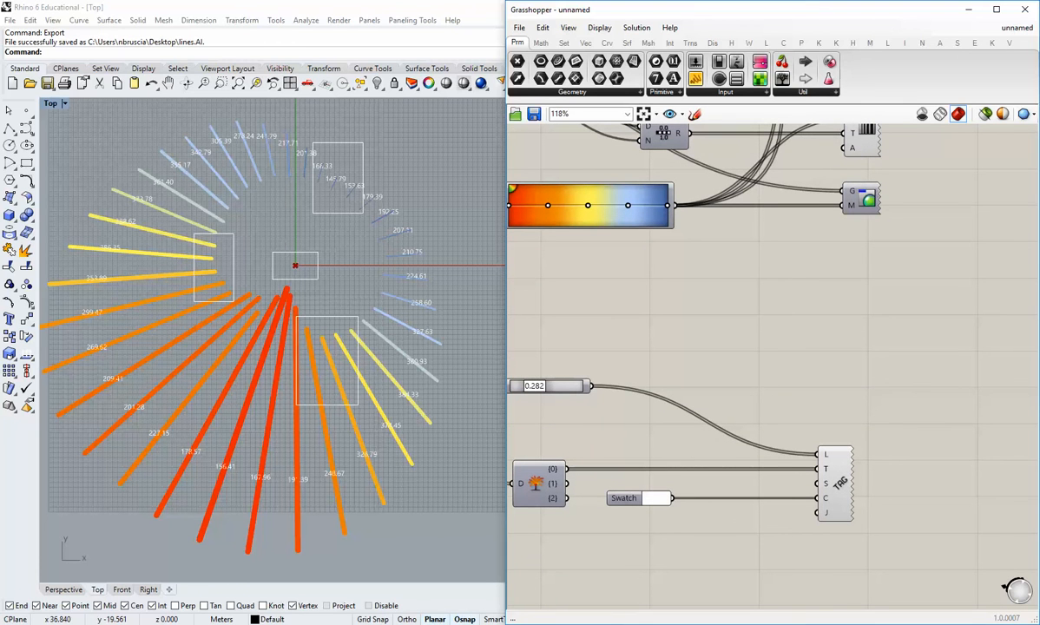
pyautogui.click(483, 366)
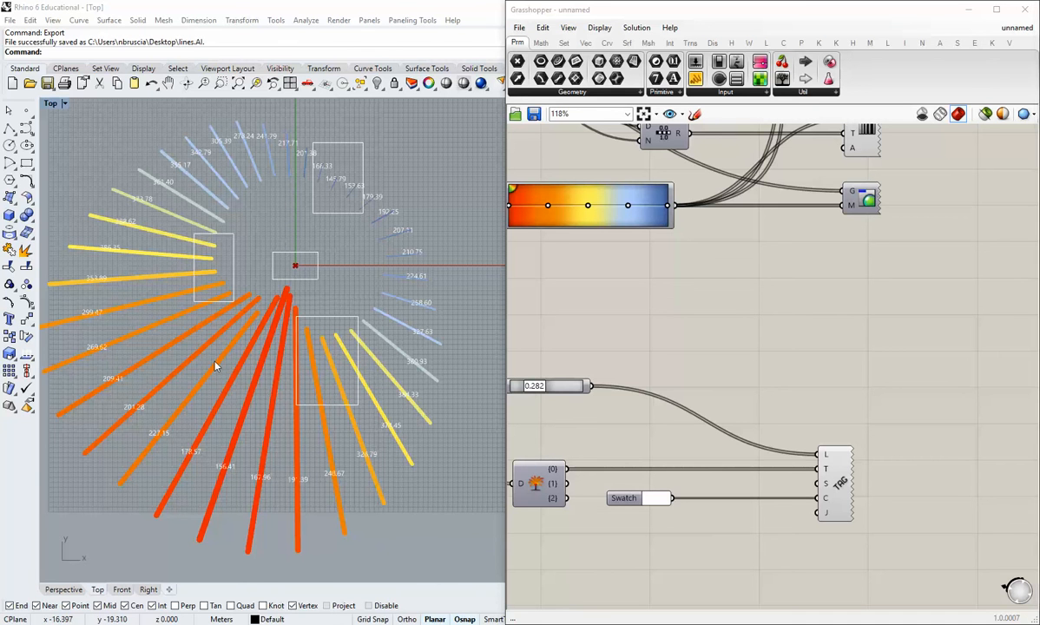
pyautogui.moveTo(201, 337); pyautogui.dragTo(218, 358, button='right')
pyautogui.moveTo(622, 302); pyautogui.dragTo(674, 331, button='right')
pyautogui.moveTo(700, 333); pyautogui.dragTo(697, 395, button='right')
pyautogui.scroll(4, 627, 395)
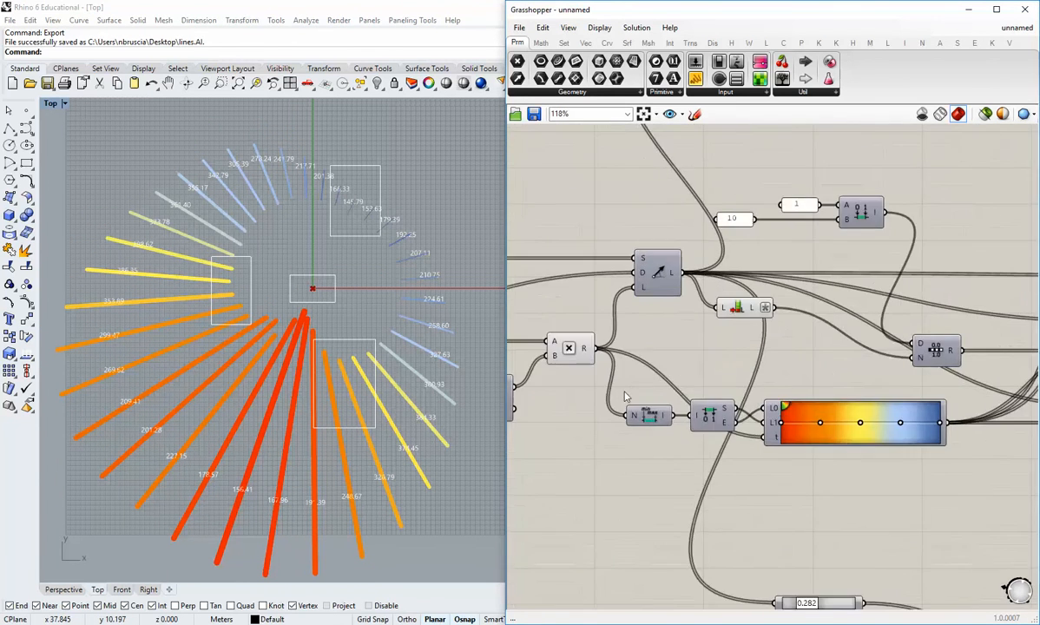
pyautogui.moveTo(627, 395); pyautogui.dragTo(825, 372, button='right')
pyautogui.scroll(-2, 738, 421)
pyautogui.moveTo(736, 422); pyautogui.dragTo(805, 343, button='right')
pyautogui.moveTo(599, 283); pyautogui.dragTo(744, 323, button='right')
pyautogui.click(861, 244)
pyautogui.click(736, 274)
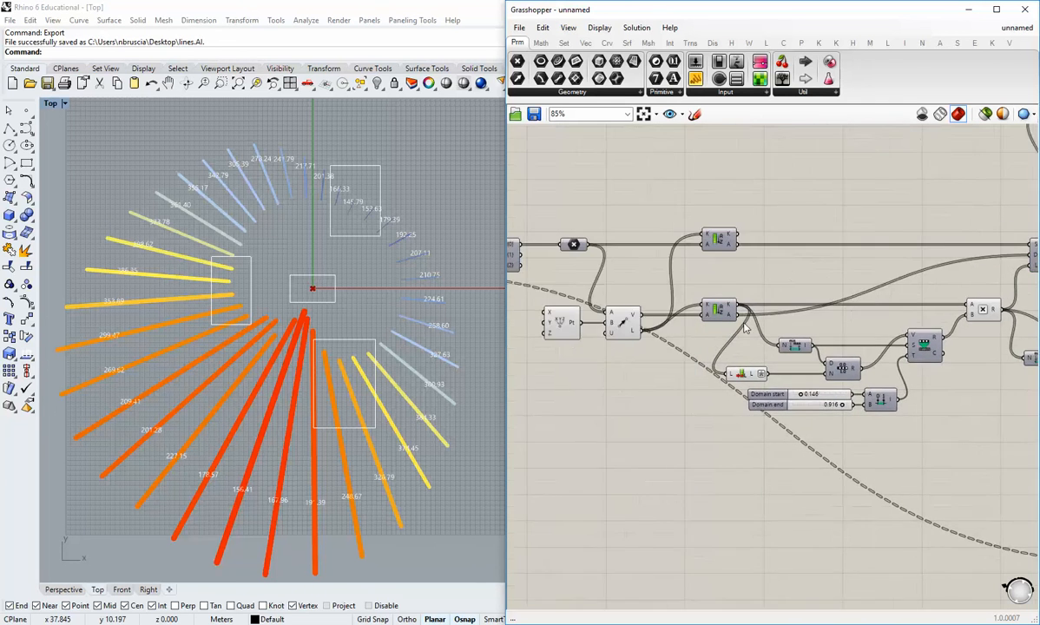
pyautogui.scroll(2, 744, 326)
pyautogui.click(715, 314)
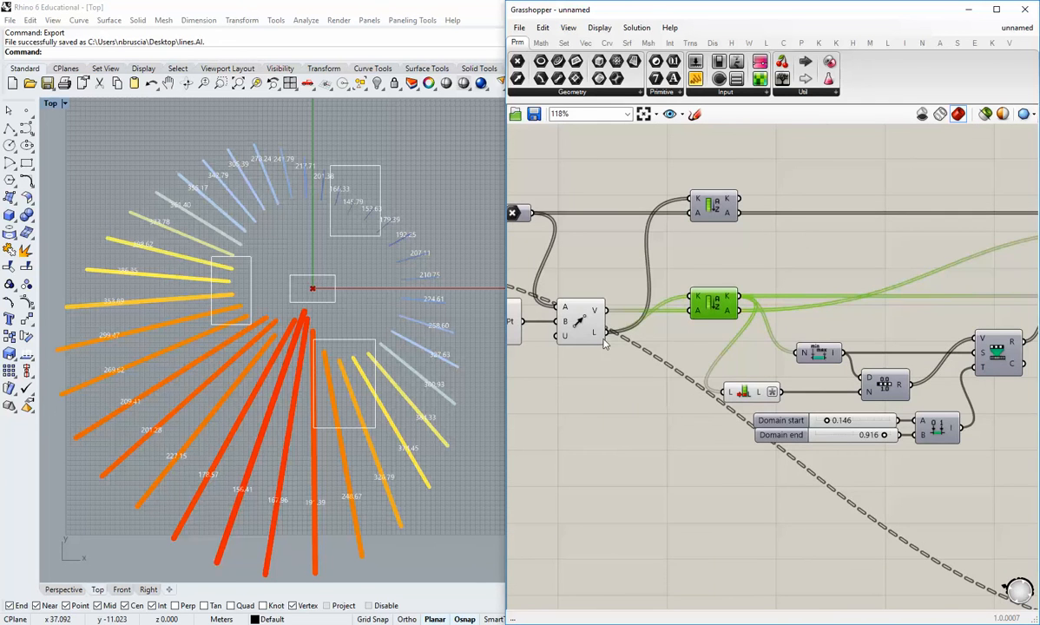
# Compare the radiation labels on the longest lines in the Top view with the order of the sorted lines
pyautogui.scroll(-4, 687, 337)
pyautogui.moveTo(696, 425); pyautogui.dragTo(290, 209, button='right')
pyautogui.scroll(3, 769, 308)
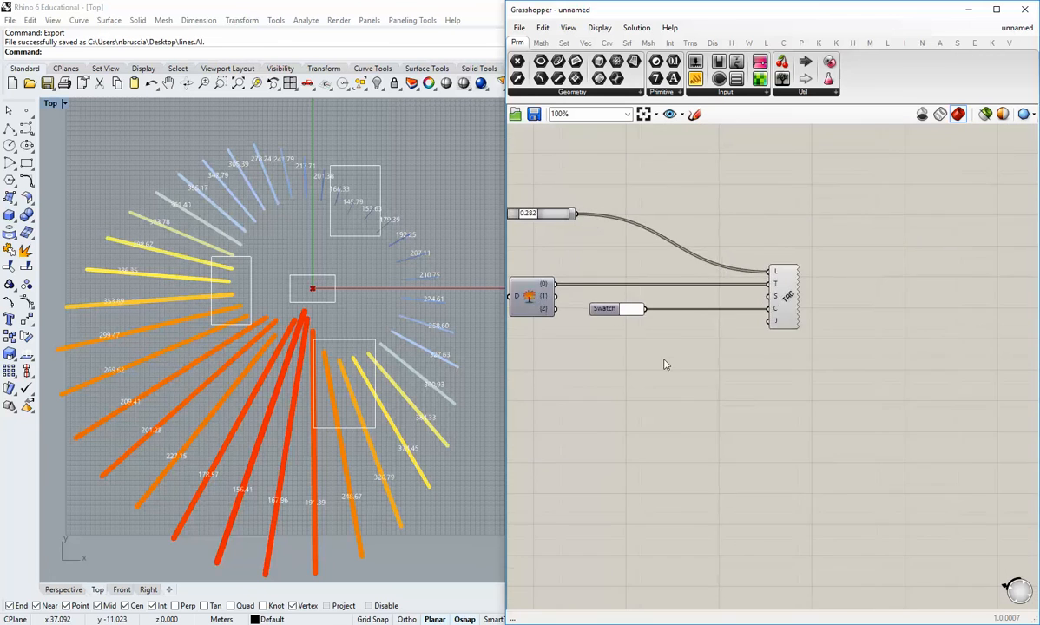
pyautogui.moveTo(663, 361); pyautogui.dragTo(751, 367, button='right')
pyautogui.scroll(8, 297, 427)
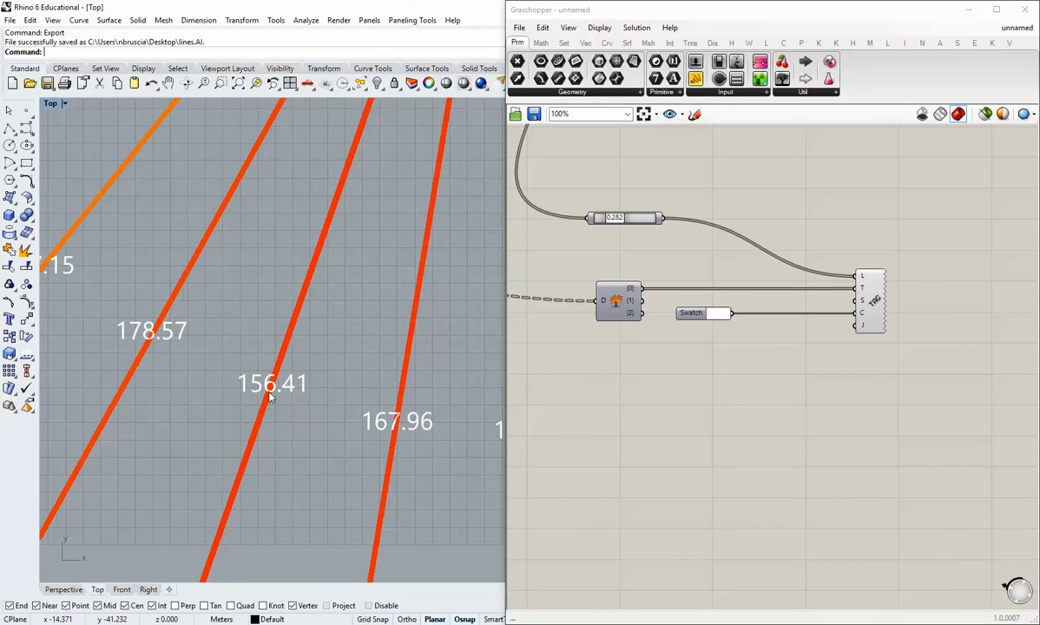
pyautogui.scroll(-2, 269, 389)
pyautogui.scroll(-5, 289, 383)
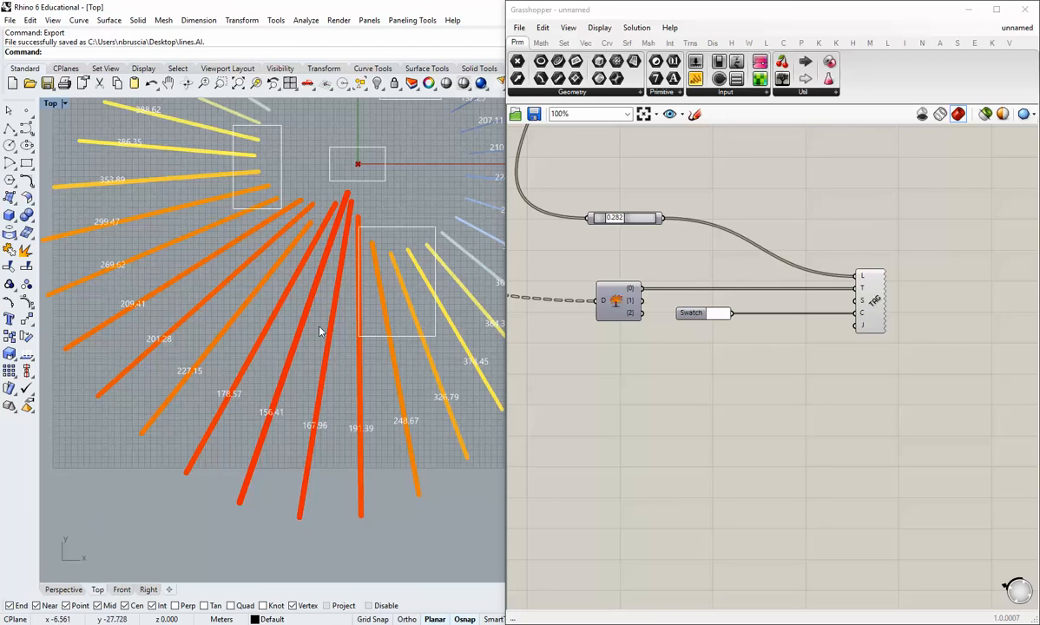
pyautogui.scroll(-5, 302, 330)
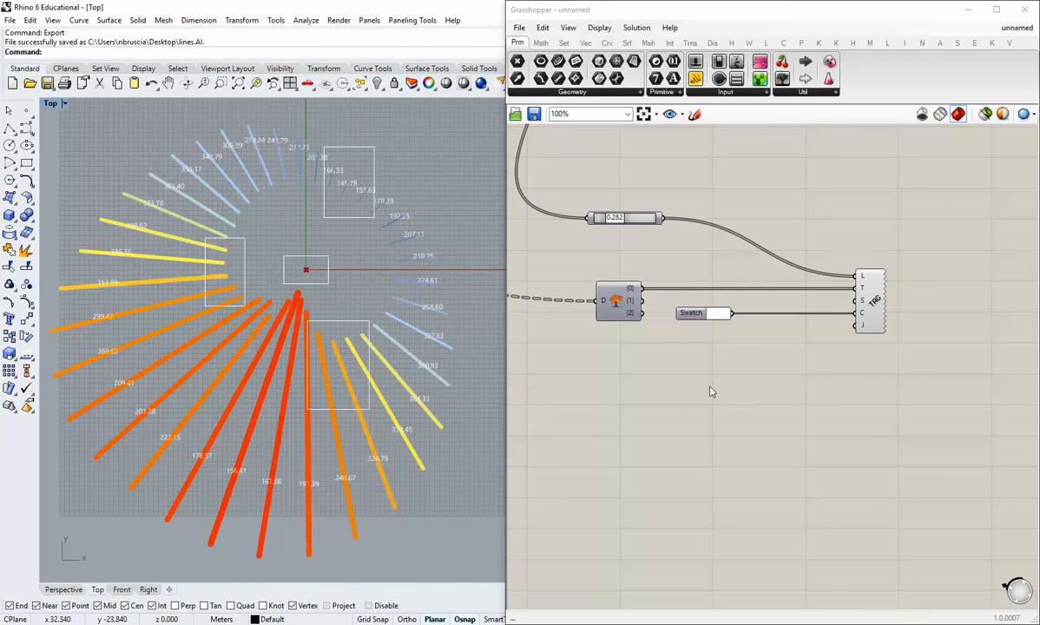
# Duplicate the Sort List that is keyed by line length and place the copy below the original components
pyautogui.moveTo(680, 384); pyautogui.dragTo(701, 412, button='right')
pyautogui.moveTo(726, 188); pyautogui.dragTo(839, 420, button='right')
pyautogui.scroll(-2, 839, 419)
pyautogui.moveTo(645, 348); pyautogui.dragTo(822, 297, button='right')
pyautogui.moveTo(937, 295); pyautogui.dragTo(1033, 286, button='right')
pyautogui.scroll(2, 752, 289)
pyautogui.moveTo(737, 288); pyautogui.dragTo(697, 230, button='right')
pyautogui.click(696, 228)
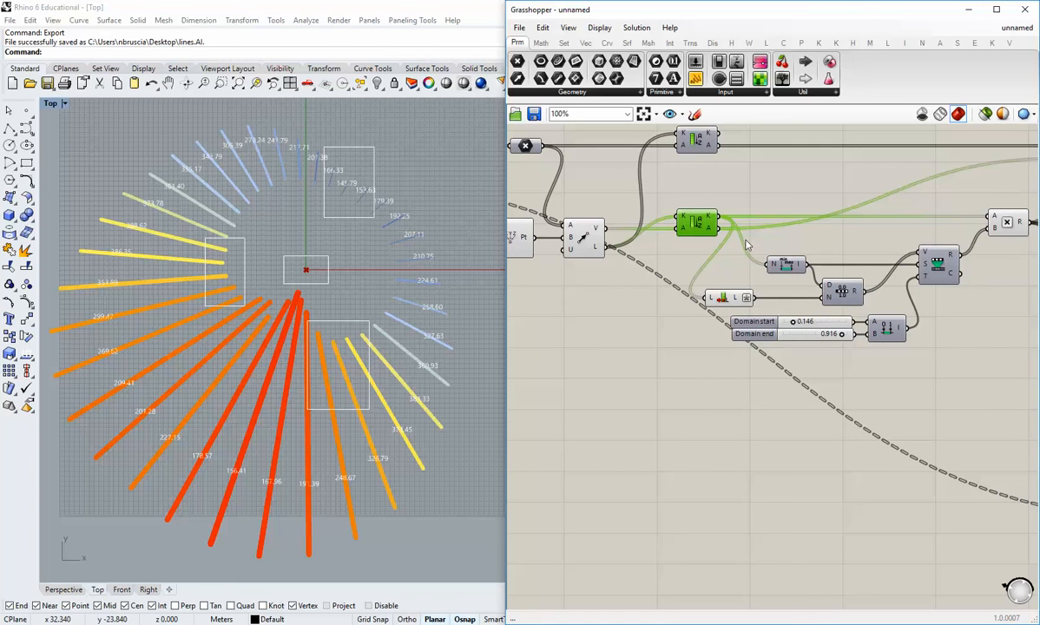
pyautogui.scroll(-2, 765, 246)
pyautogui.moveTo(765, 246); pyautogui.dragTo(658, 189, button='right')
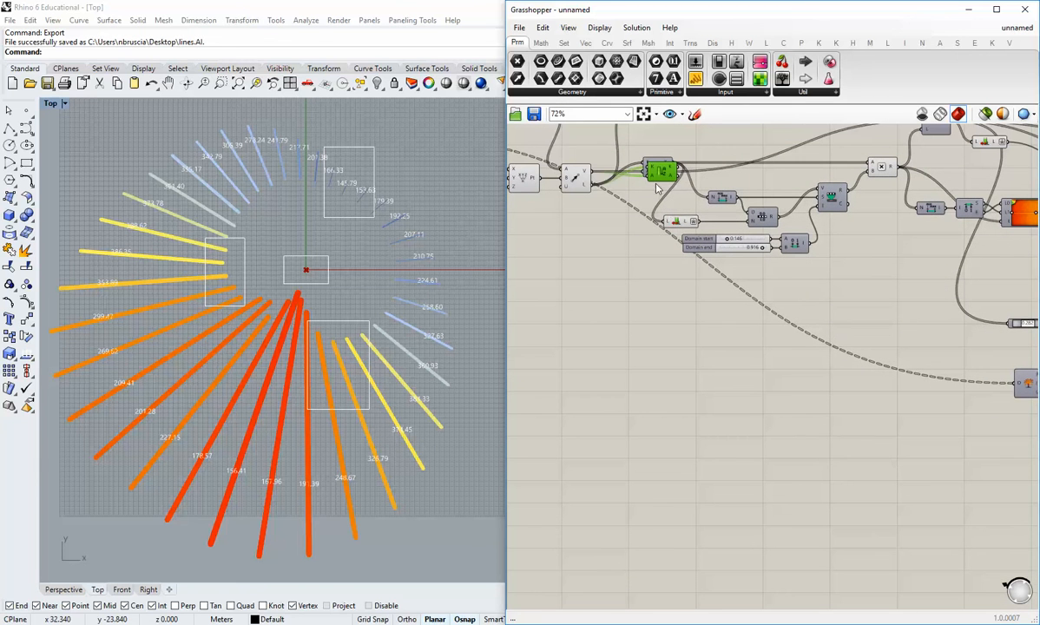
pyautogui.moveTo(657, 179); pyautogui.dragTo(655, 288)
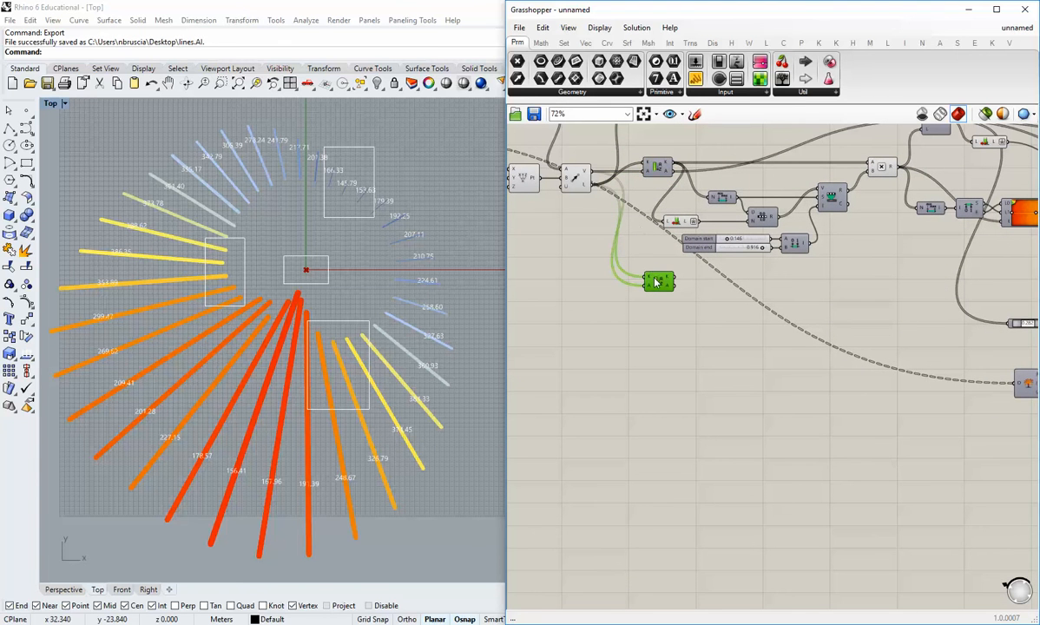
# Move the copied Sort List beside the Explode Tree and connect the tree's {0} output to its A input
pyautogui.scroll(-2, 653, 292)
pyautogui.moveTo(666, 294); pyautogui.dragTo(618, 229, button='right')
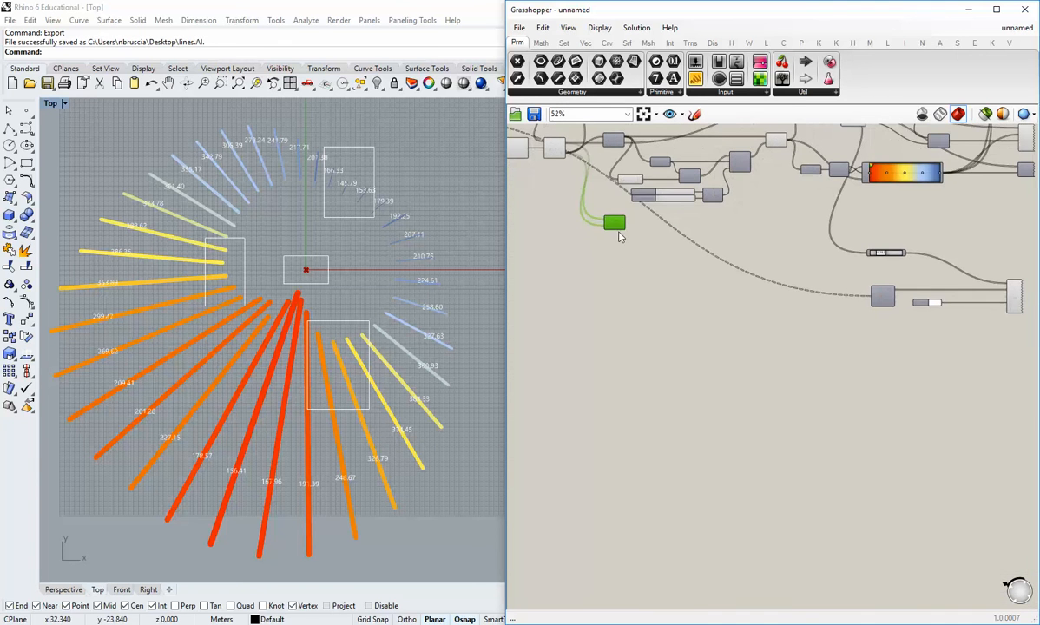
pyautogui.moveTo(618, 228); pyautogui.dragTo(871, 400)
pyautogui.scroll(4, 763, 347)
pyautogui.moveTo(888, 381); pyautogui.dragTo(736, 397, button='right')
pyautogui.moveTo(699, 434); pyautogui.dragTo(761, 377)
pyautogui.moveTo(759, 352); pyautogui.dragTo(738, 414, button='right')
pyautogui.moveTo(739, 437); pyautogui.dragTo(754, 271)
# Connect the copied Sort List's sorted A output to the text tag's text input, replacing the direct wire
pyautogui.scroll(2, 748, 311)
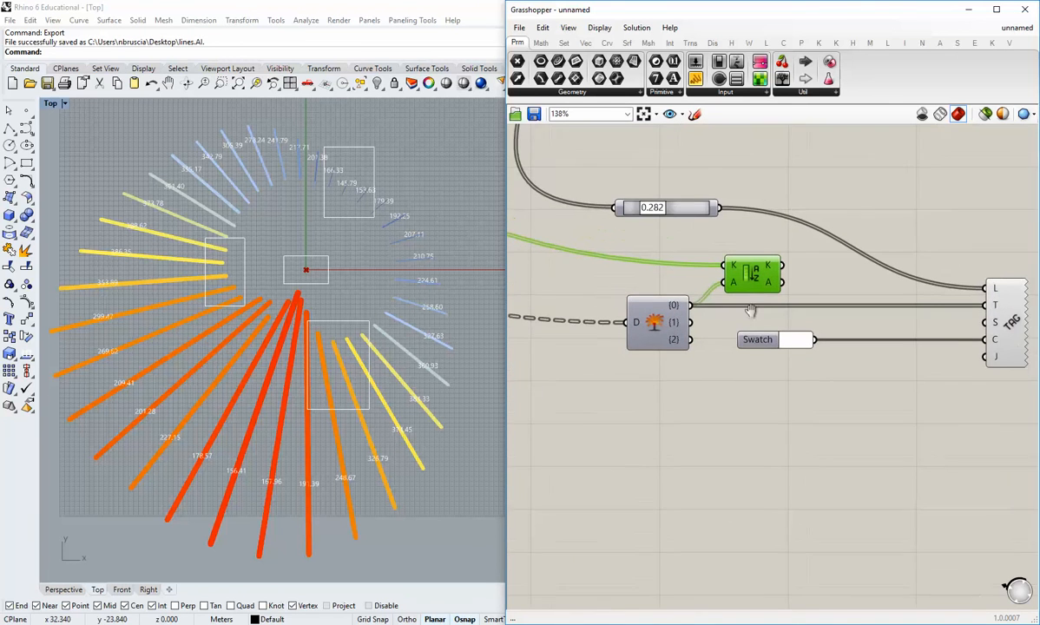
pyautogui.moveTo(772, 317); pyautogui.dragTo(738, 315, button='right')
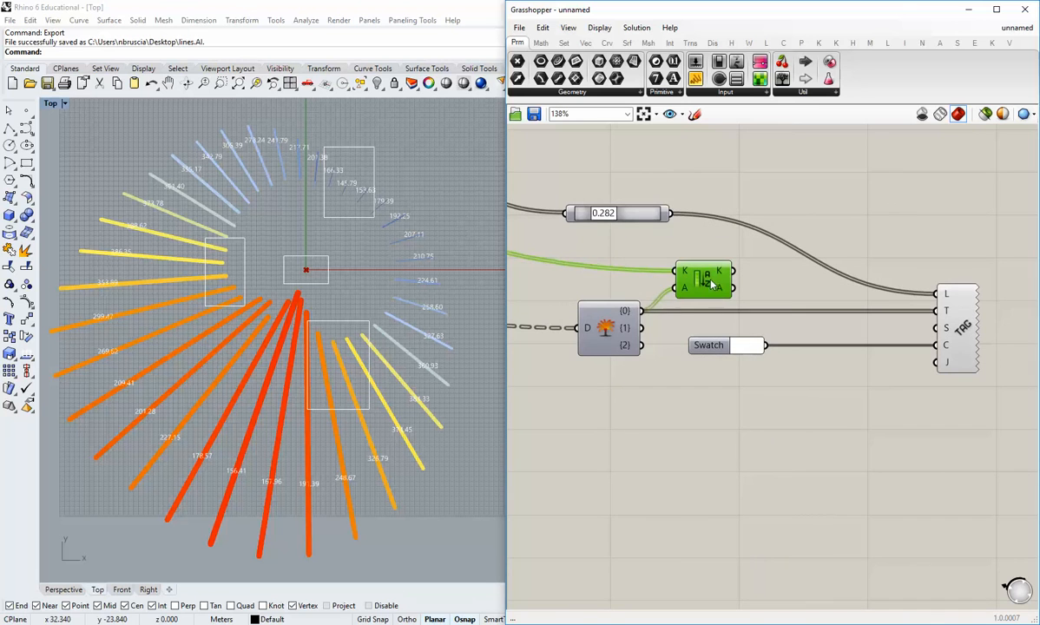
pyautogui.click(752, 300)
pyautogui.moveTo(713, 284); pyautogui.dragTo(942, 313)
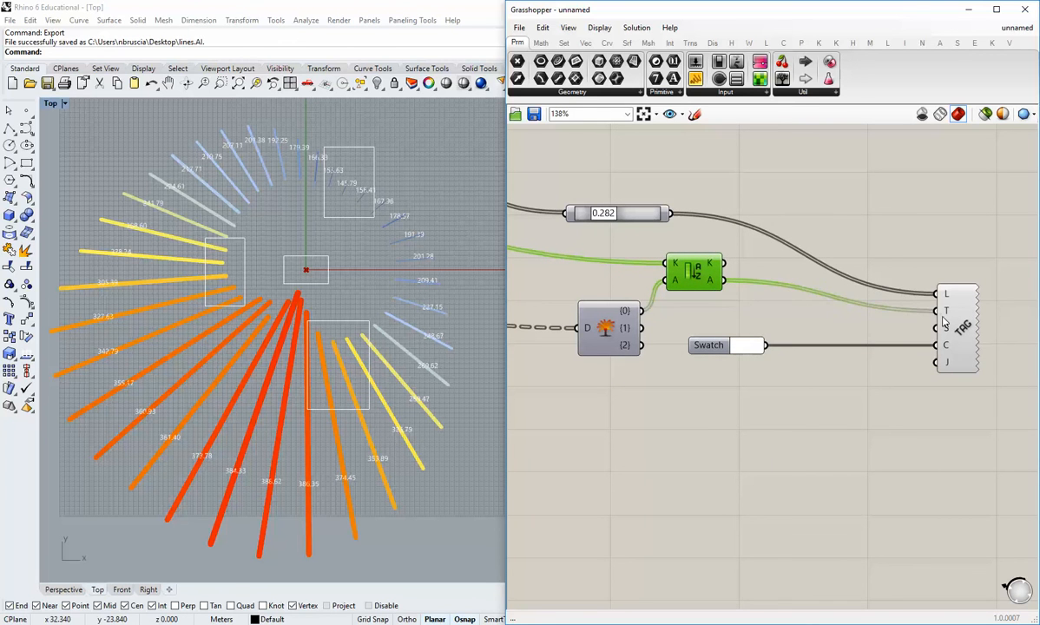
# Check the re-sorted radiation labels on the shortest and longest lines in the Top view
pyautogui.scroll(8, 323, 209)
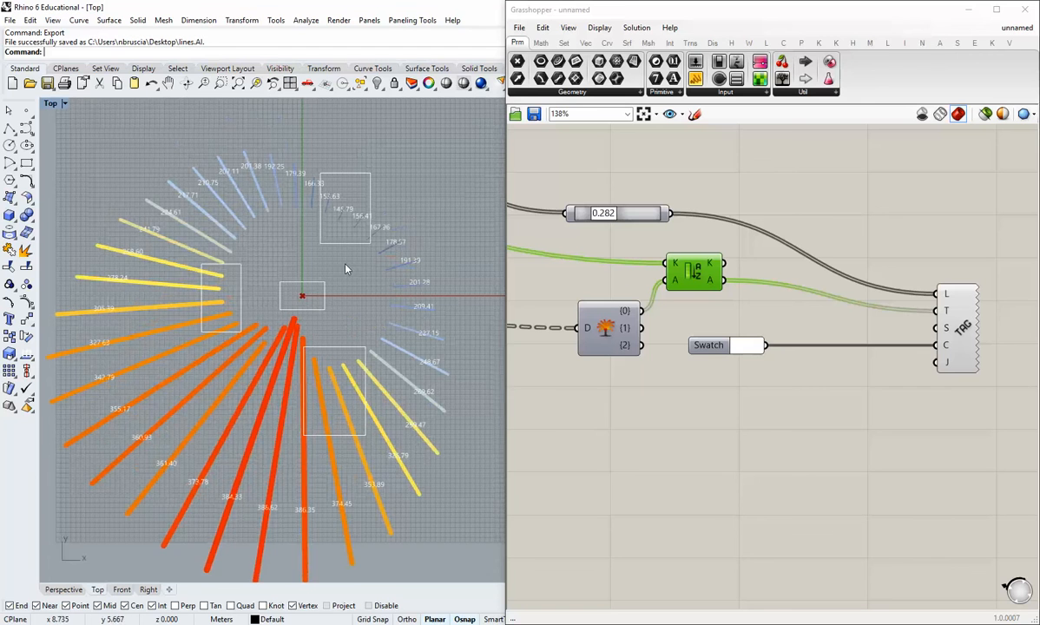
pyautogui.scroll(2, 323, 209)
pyautogui.moveTo(397, 236); pyautogui.dragTo(306, 243, button='right')
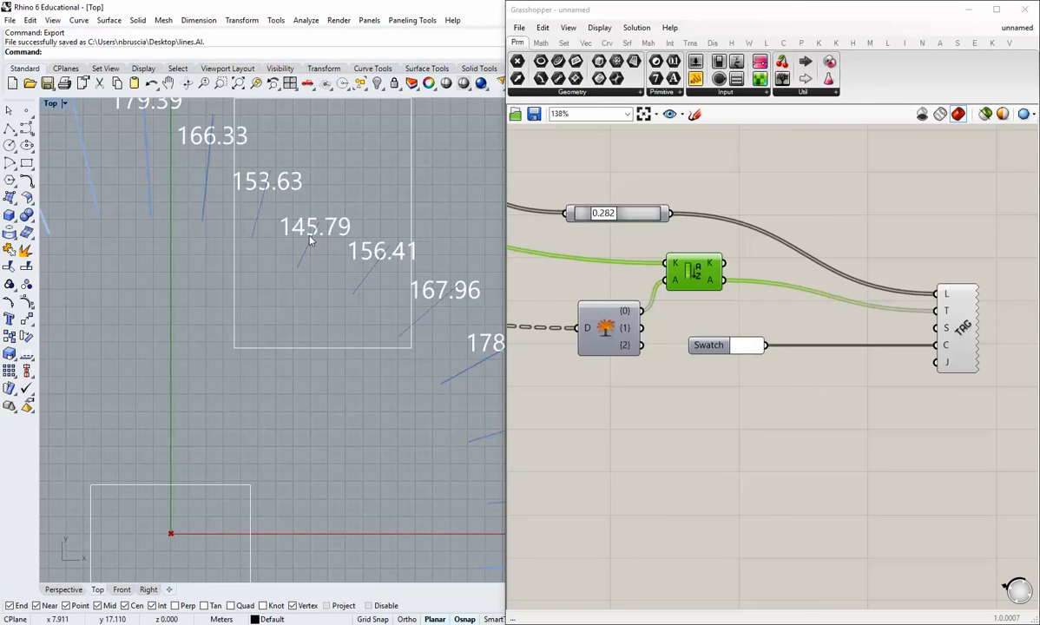
pyautogui.scroll(-12, 303, 248)
pyautogui.moveTo(297, 322); pyautogui.dragTo(360, 226, button='right')
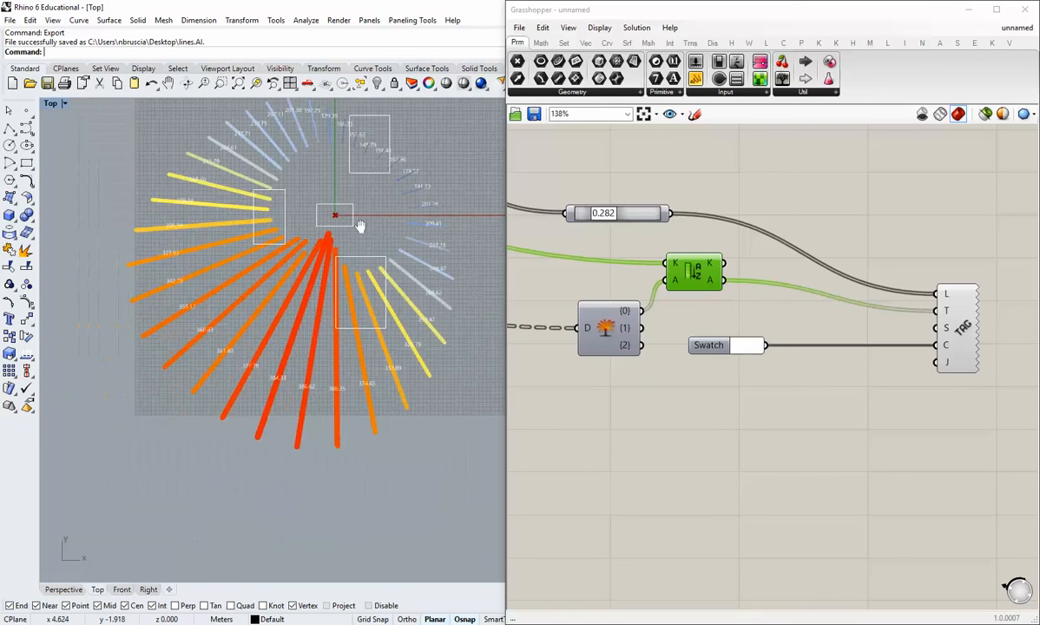
pyautogui.scroll(10, 258, 393)
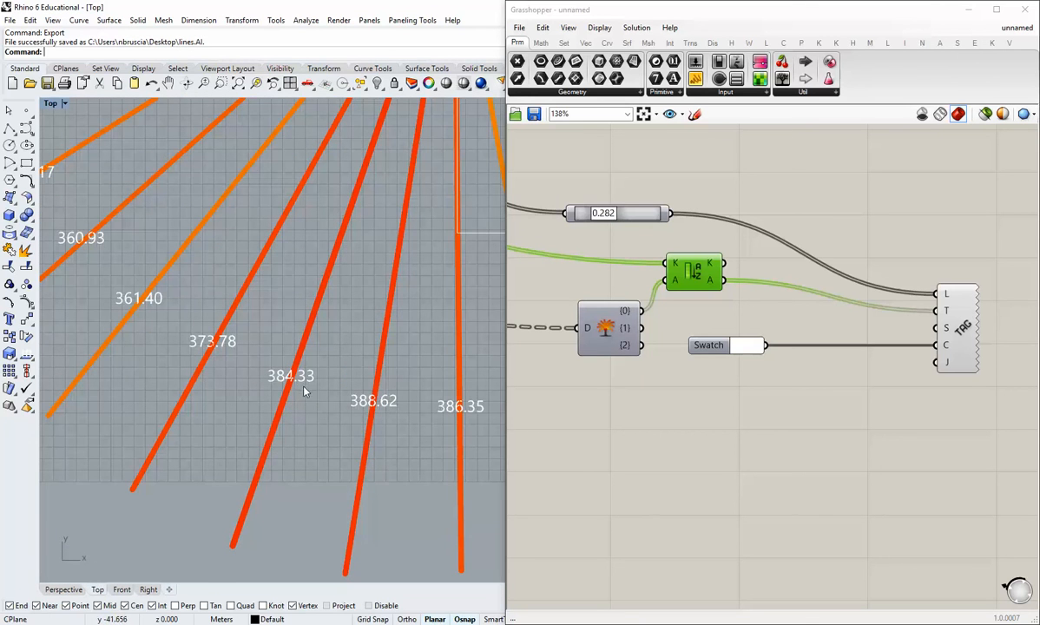
pyautogui.scroll(-1, 314, 379)
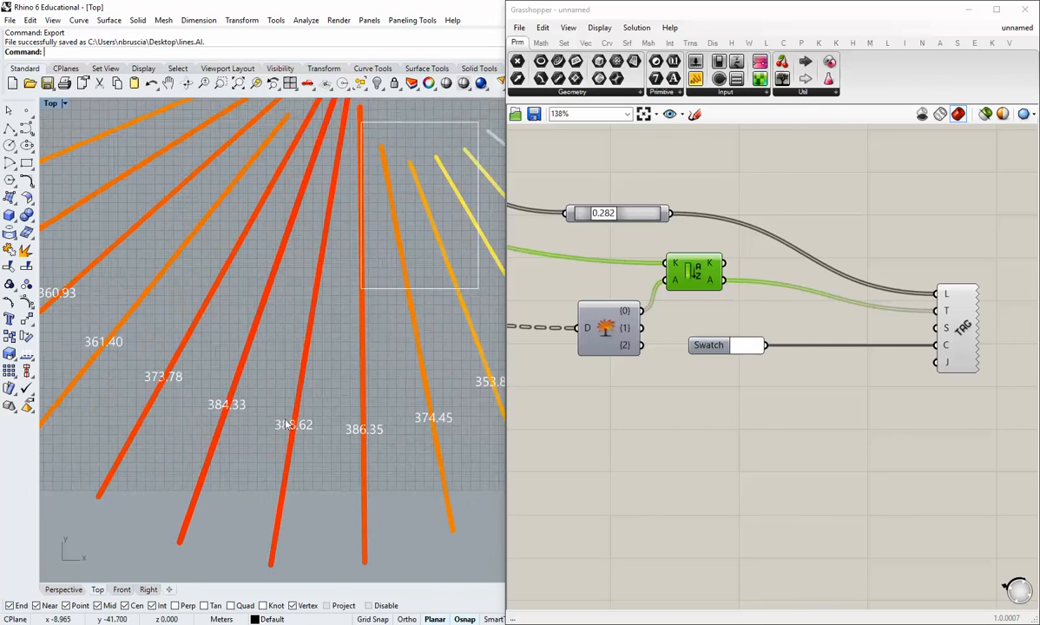
pyautogui.scroll(-1, 313, 419)
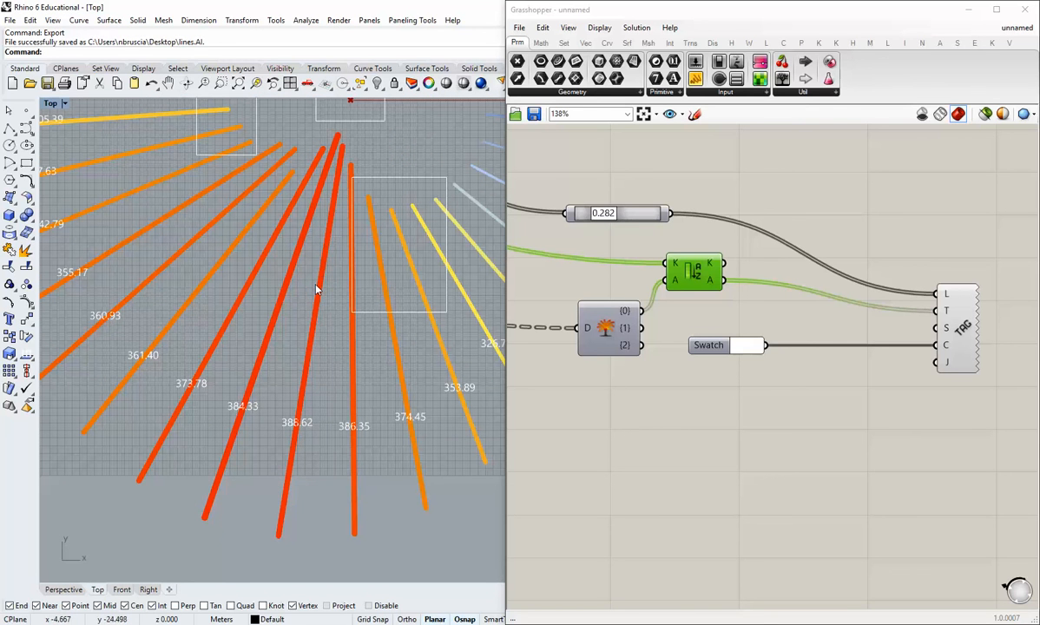
pyautogui.scroll(-1, 314, 294)
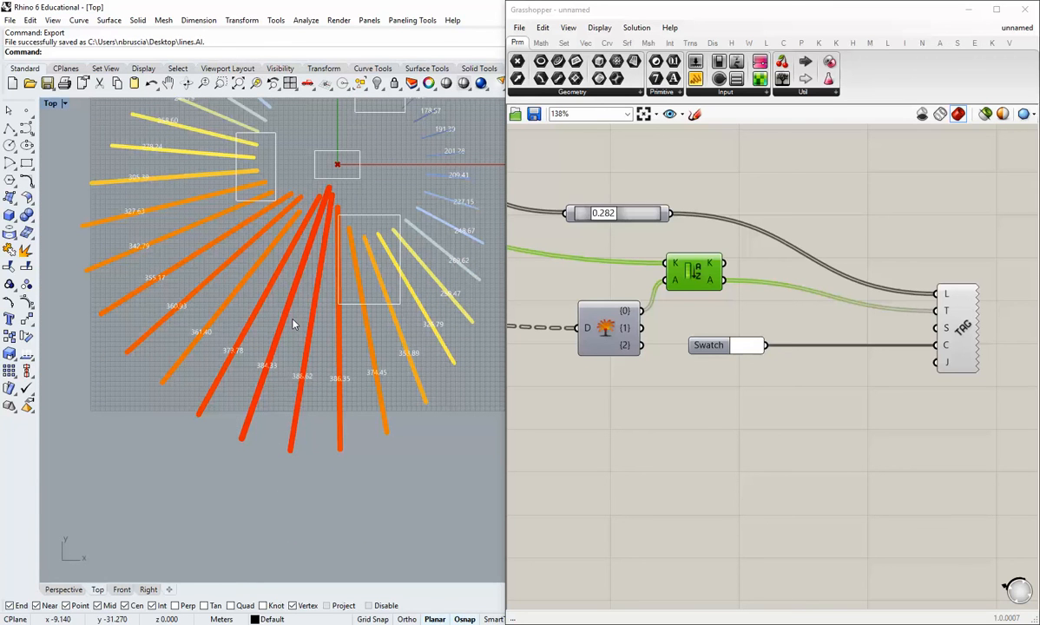
# Reposition the copied Sort List and the Explode Tree so the wires between them run straight
pyautogui.moveTo(694, 274); pyautogui.dragTo(708, 283)
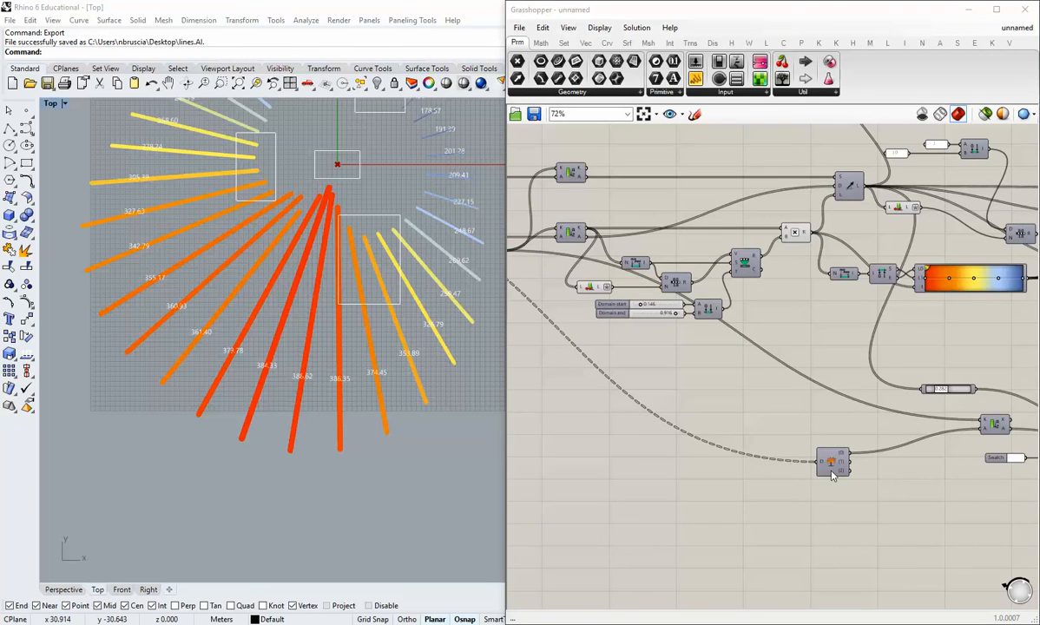
pyautogui.scroll(2, 832, 475)
pyautogui.moveTo(832, 475); pyautogui.dragTo(796, 473, button='right')
pyautogui.moveTo(798, 468); pyautogui.dragTo(836, 434)
pyautogui.moveTo(953, 431); pyautogui.dragTo(753, 518, button='right')
pyautogui.moveTo(779, 449); pyautogui.dragTo(827, 474)
# Spread out the text tag, copied Sort List, 0.282 curve-point component and swatch to free up space between them
pyautogui.scroll(3, 373, 415)
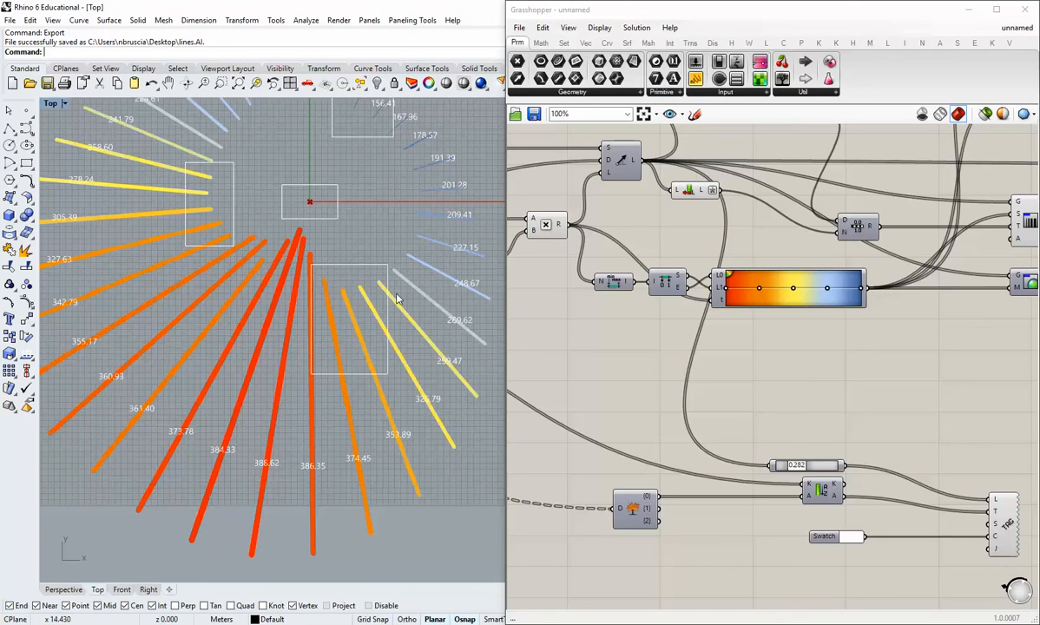
pyautogui.moveTo(382, 376); pyautogui.dragTo(389, 364, button='right')
pyautogui.moveTo(819, 436); pyautogui.dragTo(698, 352, button='right')
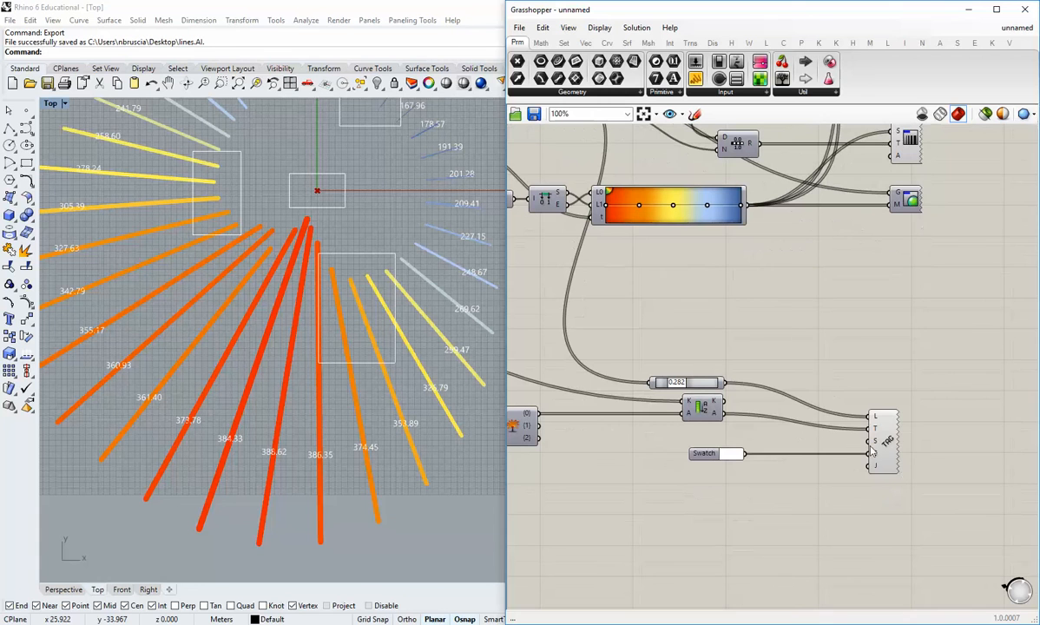
pyautogui.click(892, 415)
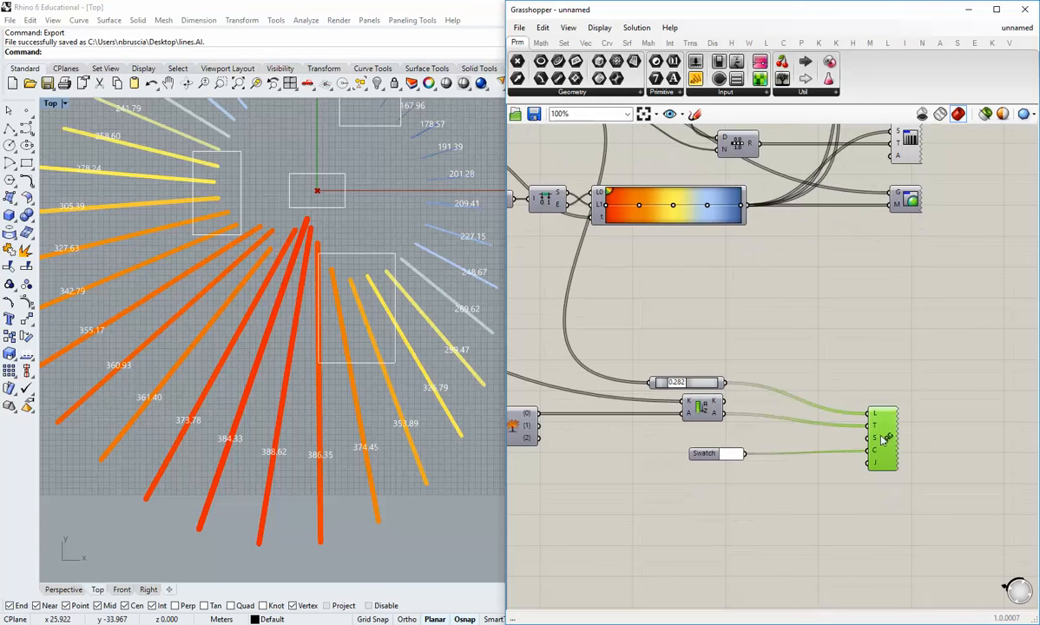
pyautogui.click(746, 402)
pyautogui.moveTo(701, 416); pyautogui.dragTo(613, 420)
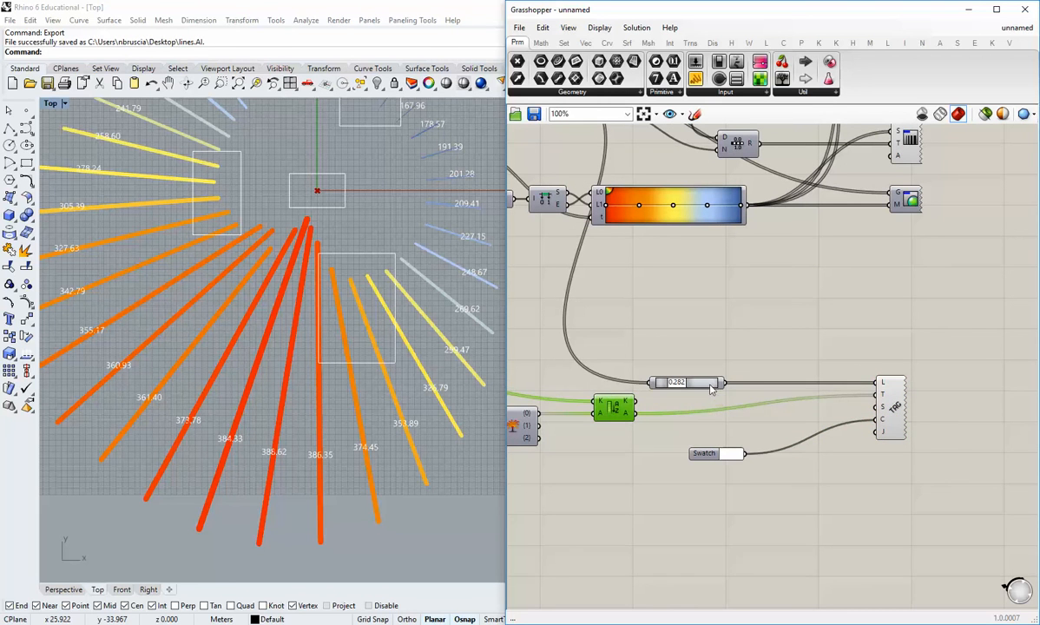
pyautogui.moveTo(668, 382); pyautogui.dragTo(733, 382)
pyautogui.moveTo(705, 454); pyautogui.dragTo(723, 522)
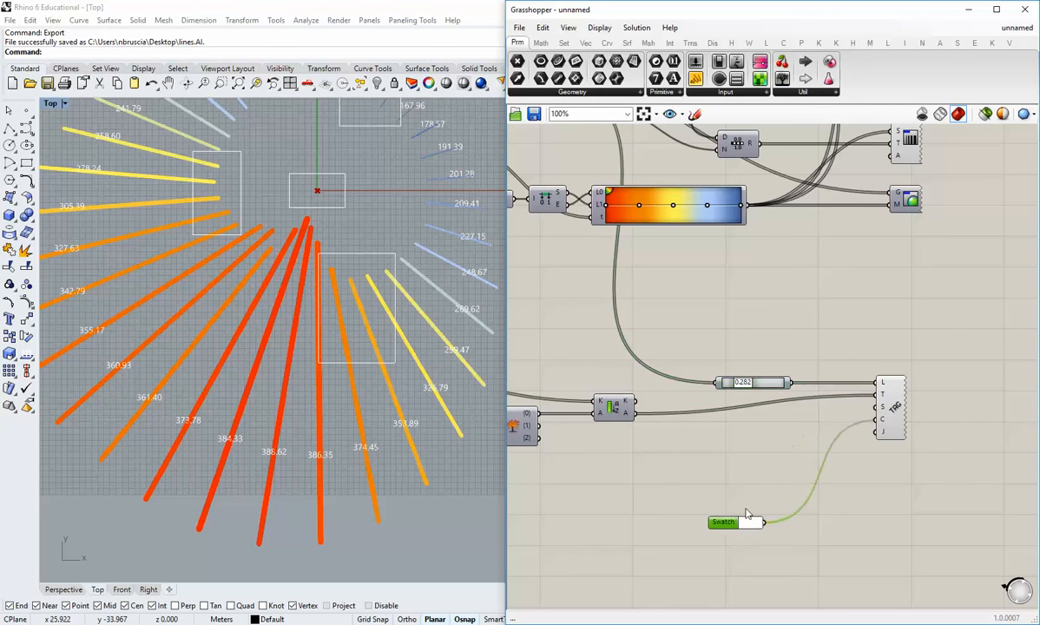
pyautogui.click(660, 521)
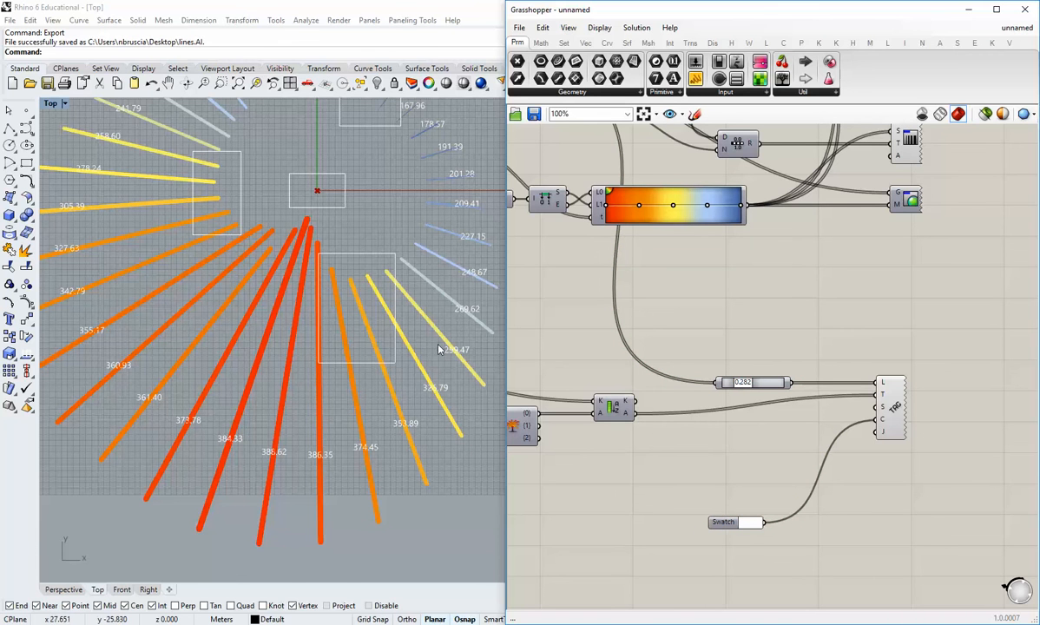
# Add a Bounds component below the copied Sort List and feed it the sorted A values
pyautogui.moveTo(353, 308); pyautogui.dragTo(315, 355, button='right')
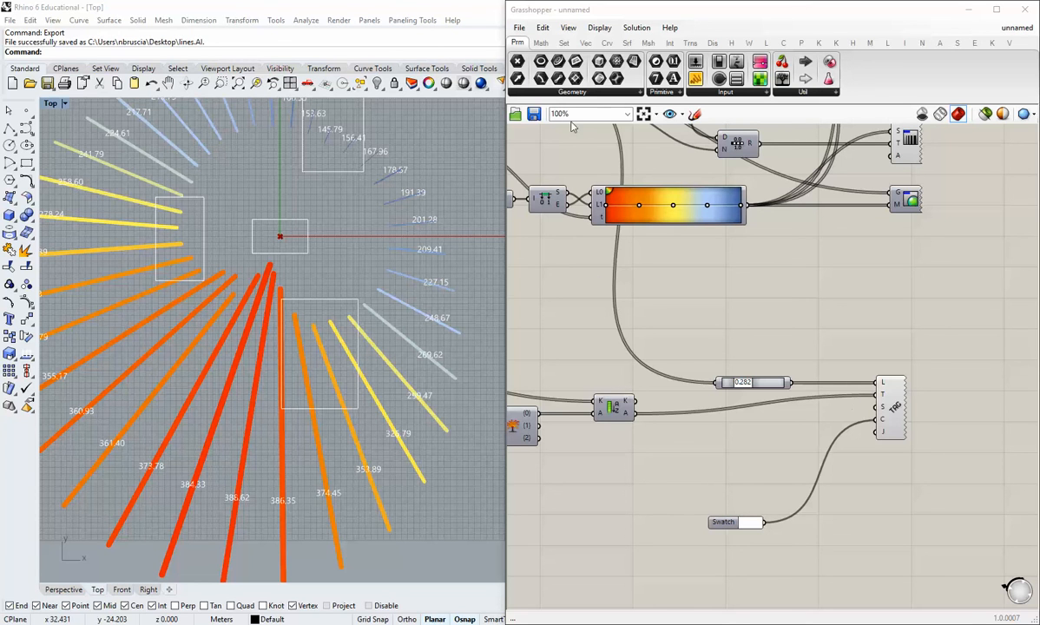
pyautogui.click(540, 43)
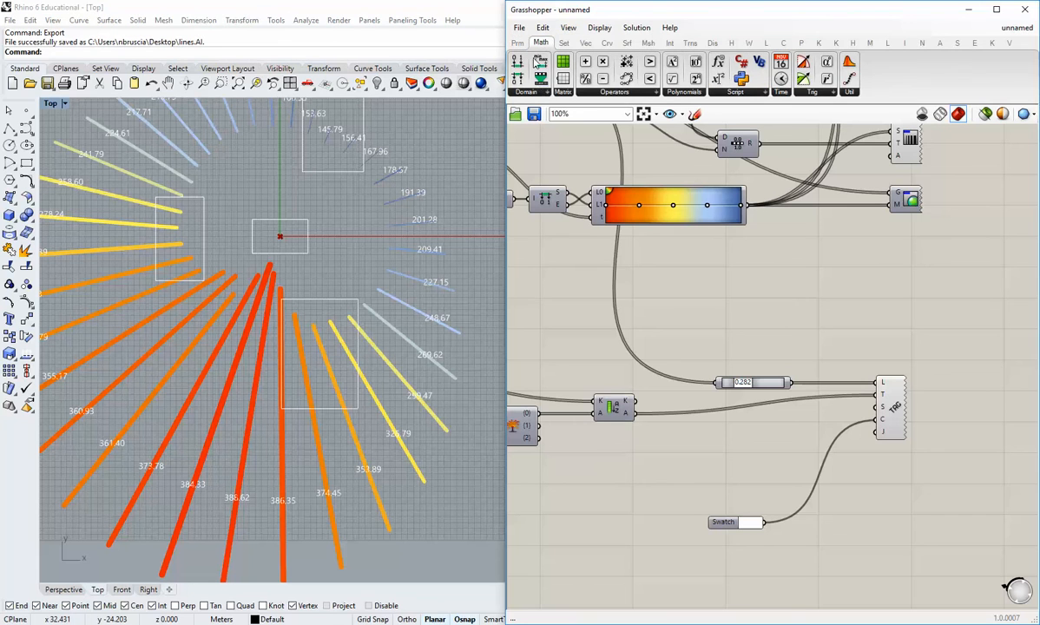
pyautogui.moveTo(540, 62); pyautogui.dragTo(682, 473)
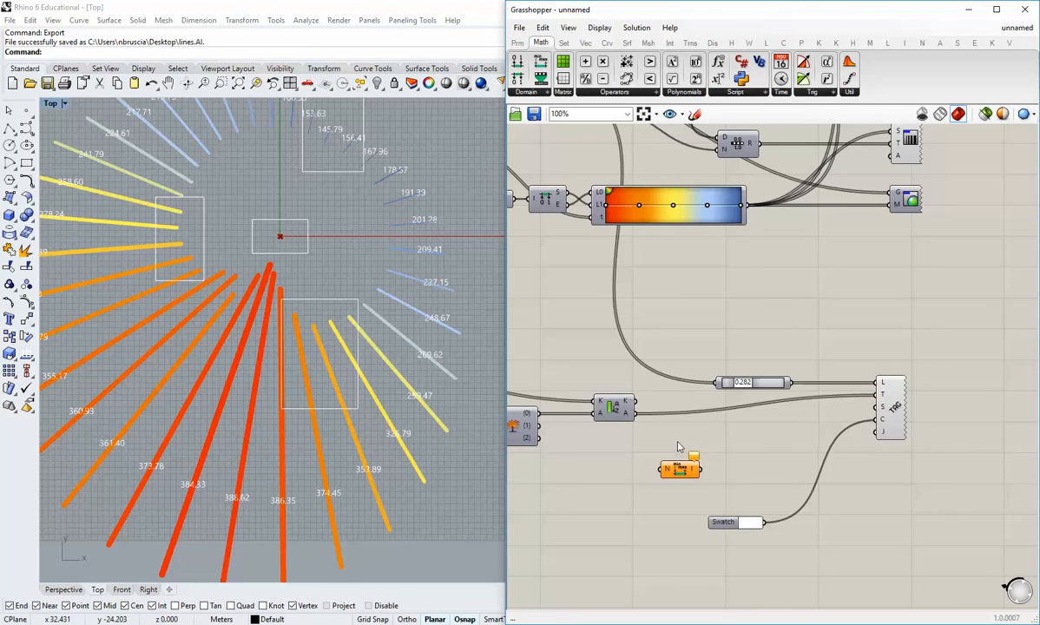
pyautogui.moveTo(637, 414); pyautogui.dragTo(661, 469)
pyautogui.moveTo(677, 471); pyautogui.dragTo(679, 461)
pyautogui.click(726, 456)
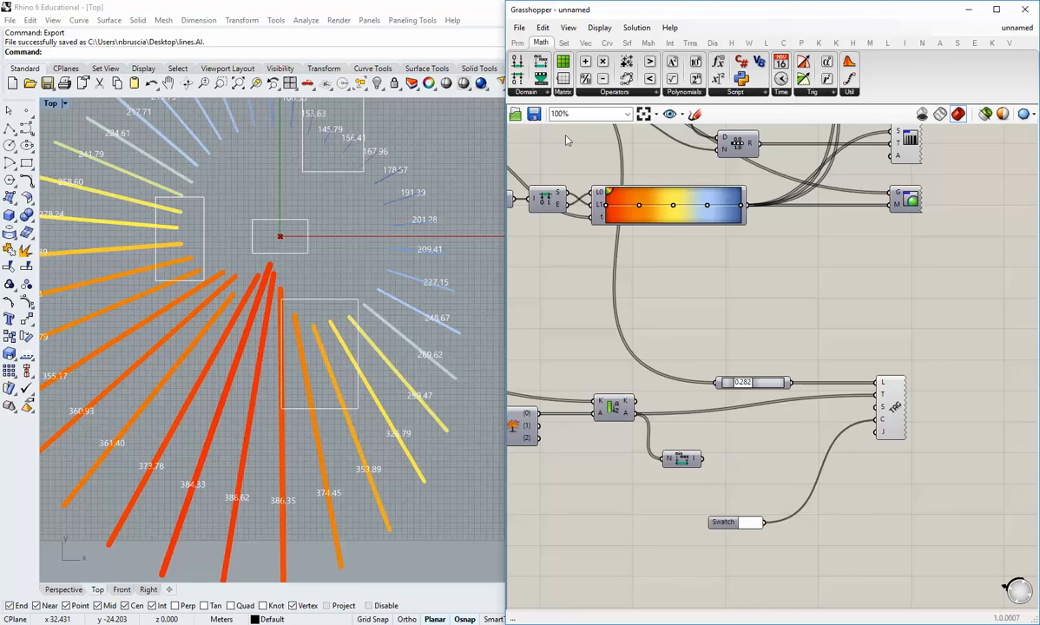
# Add a Remap Numbers component with the bounds as its source domain and the sorted A values as its input values
pyautogui.moveTo(517, 78); pyautogui.dragTo(752, 457)
pyautogui.click(692, 431)
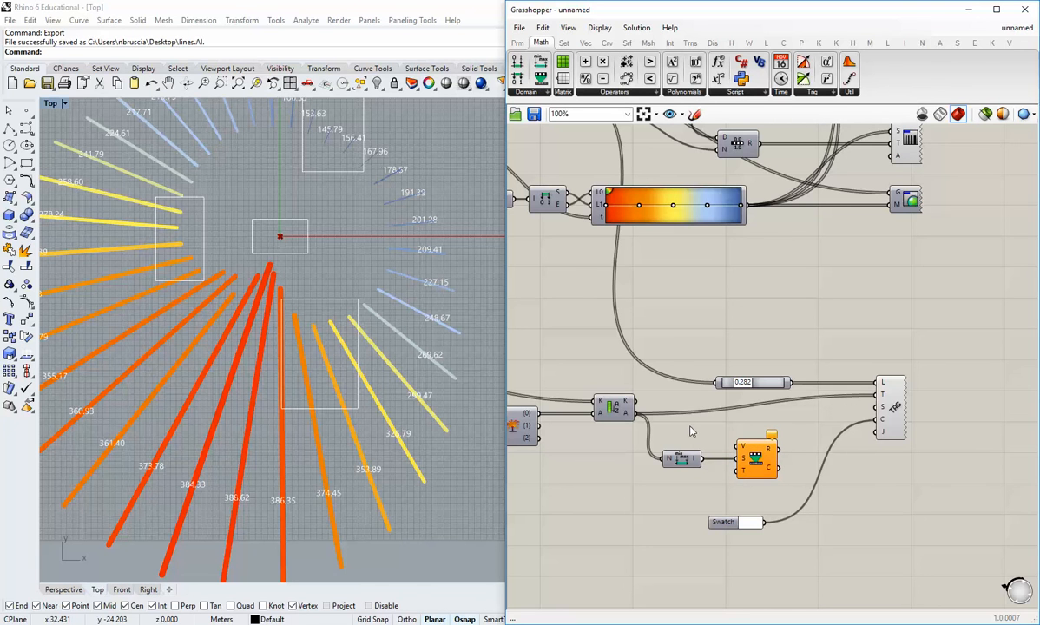
pyautogui.moveTo(641, 416); pyautogui.dragTo(738, 446)
pyautogui.click(763, 470)
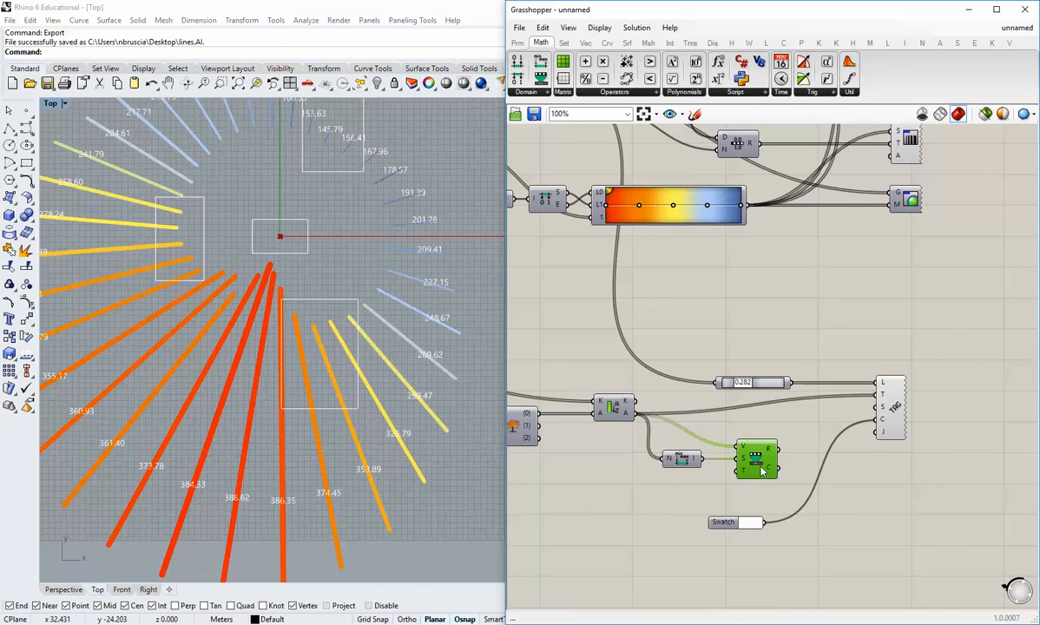
# Place the swatch beside the text tag's colour input and shift the Bounds and Remap Numbers components down together
pyautogui.moveTo(728, 524); pyautogui.dragTo(818, 422)
pyautogui.moveTo(778, 504); pyautogui.dragTo(671, 448)
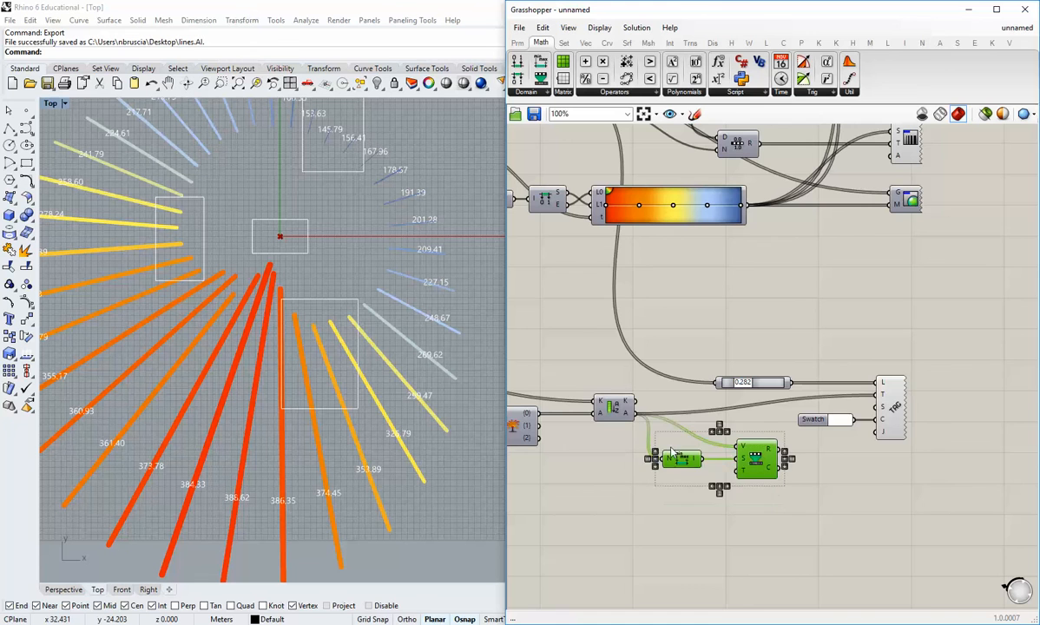
pyautogui.moveTo(759, 461); pyautogui.dragTo(760, 491)
pyautogui.click(809, 509)
# Add a Construct Domain component below Bounds and connect it to the target input of Remap Numbers
pyautogui.moveTo(748, 515); pyautogui.dragTo(766, 496, button='right')
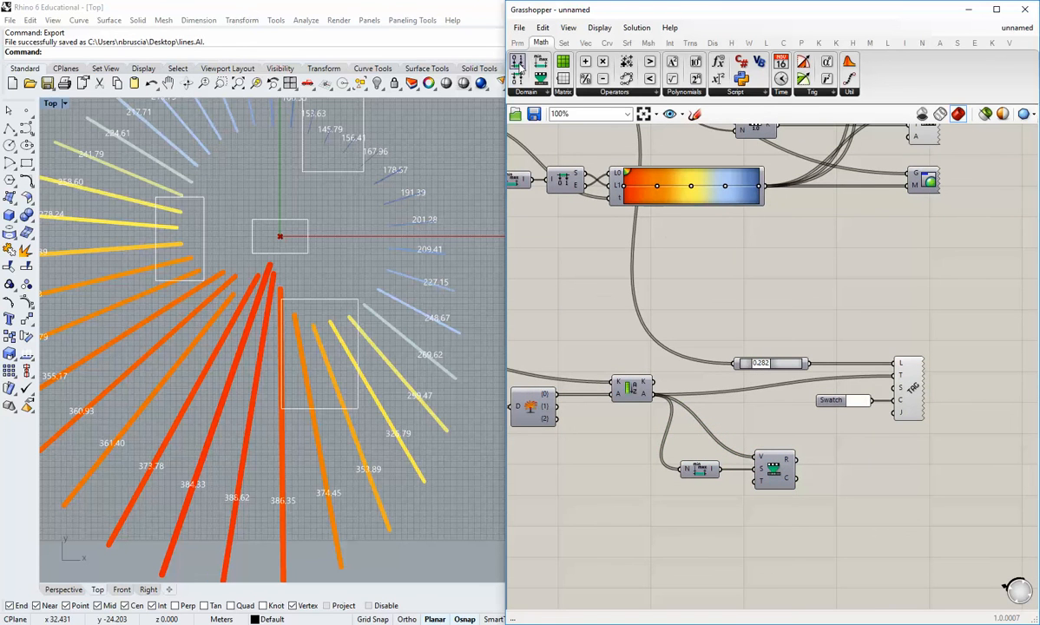
pyautogui.click(697, 519)
pyautogui.moveTo(720, 519); pyautogui.dragTo(700, 507)
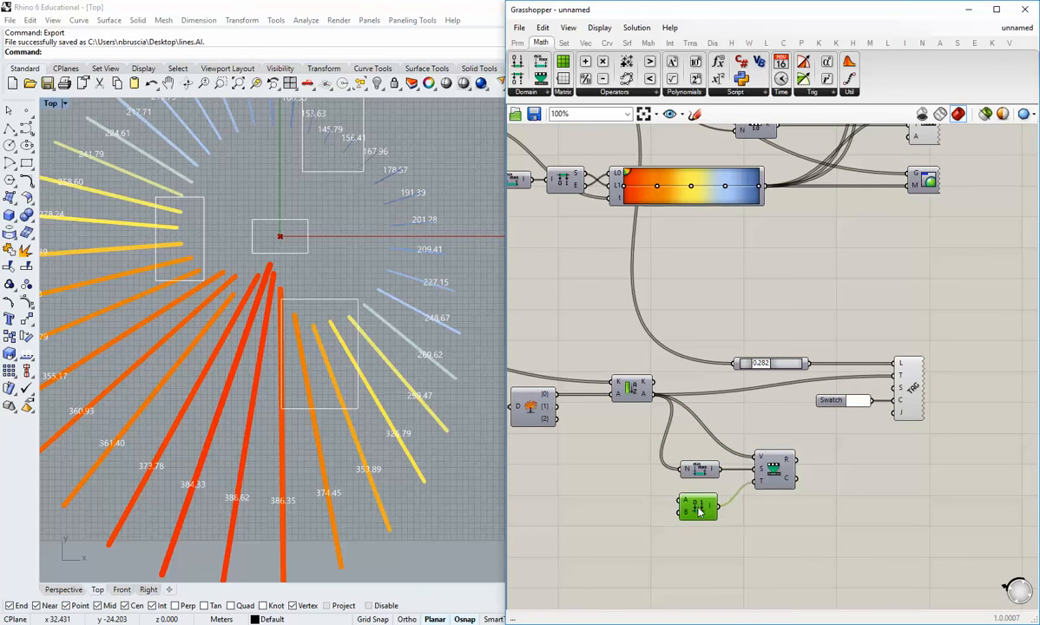
pyautogui.click(733, 543)
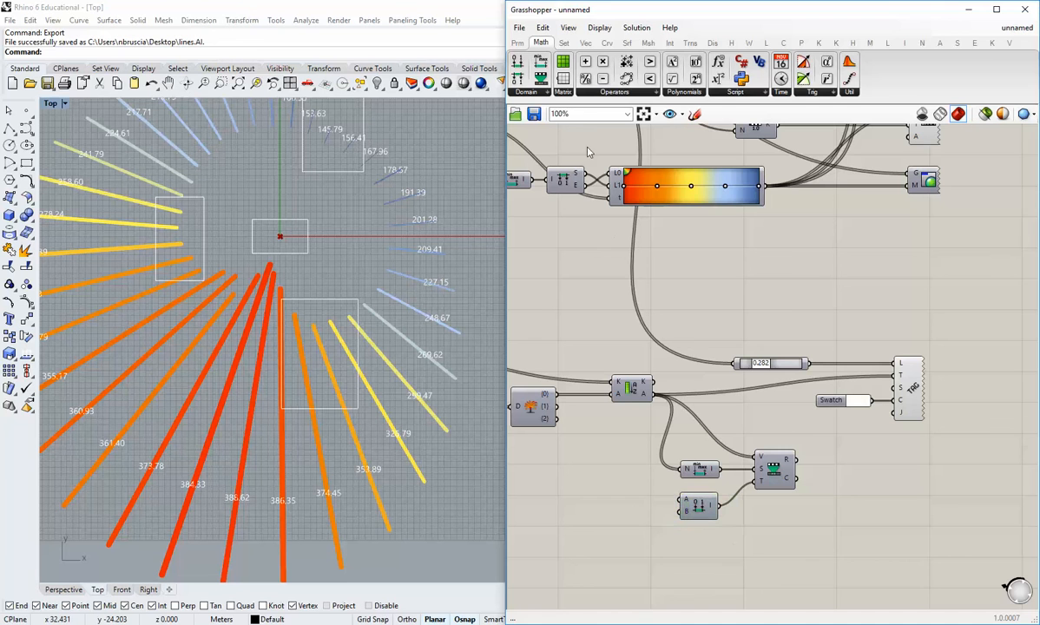
pyautogui.click(518, 43)
pyautogui.moveTo(656, 78); pyautogui.dragTo(654, 549)
pyautogui.click(612, 517)
pyautogui.press('Delete')
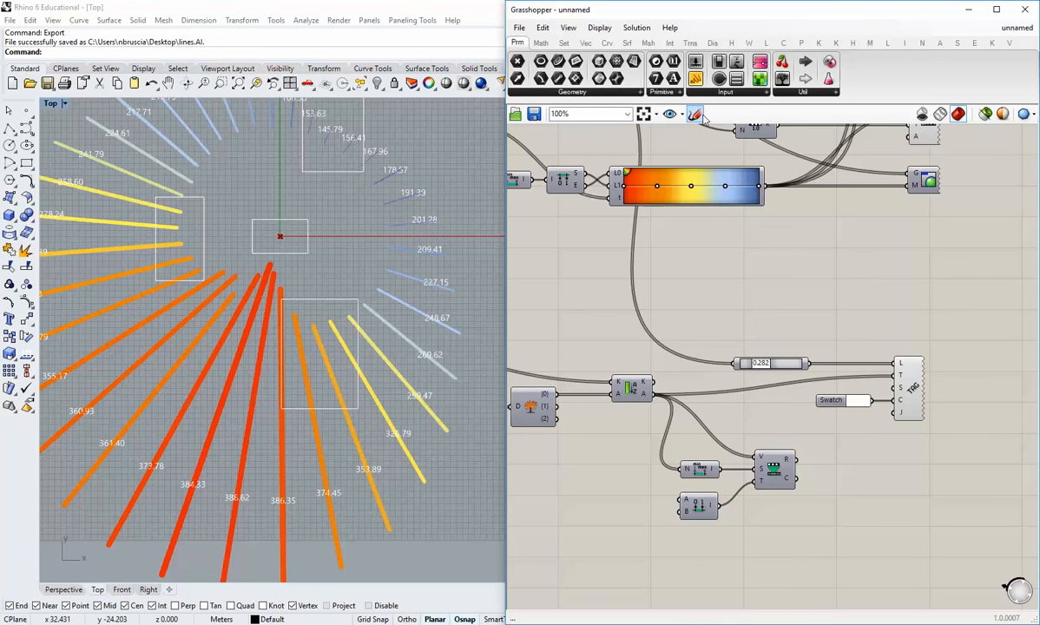
# Add a number slider as Construct Domain's start value and make a copy of it for the end value
pyautogui.moveTo(697, 66); pyautogui.dragTo(681, 500)
pyautogui.moveTo(575, 513); pyautogui.dragTo(613, 520)
pyautogui.hotkey('ctrl', 'v')
# Set the copied slider's maximum to 3, raise its value to 3.000 and connect it to Construct Domain's B input
pyautogui.rightClick(613, 520)
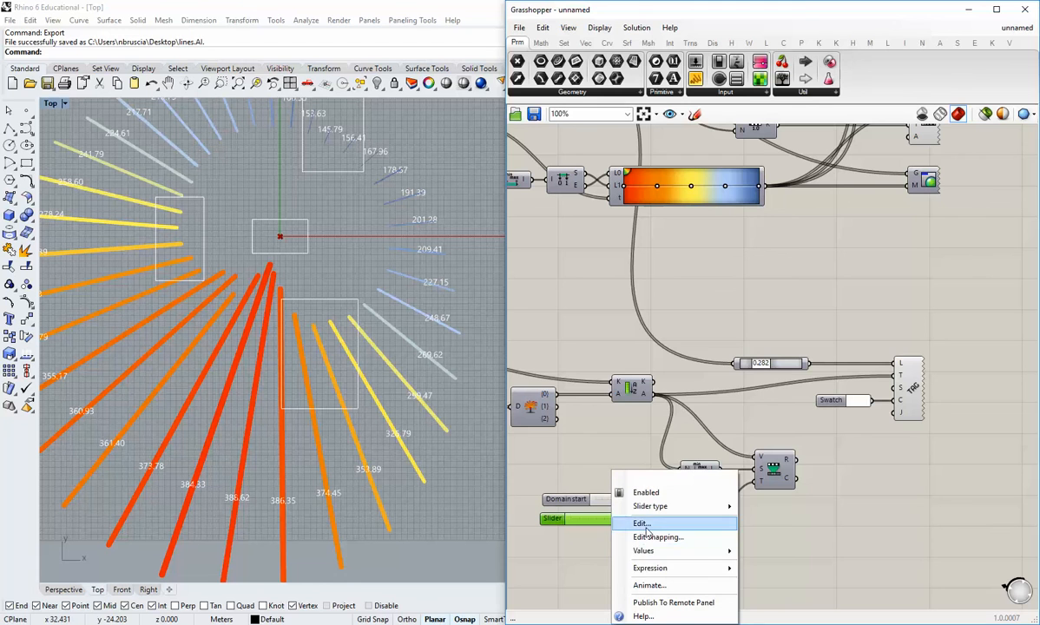
pyautogui.click(642, 522)
pyautogui.doubleClick(676, 523)
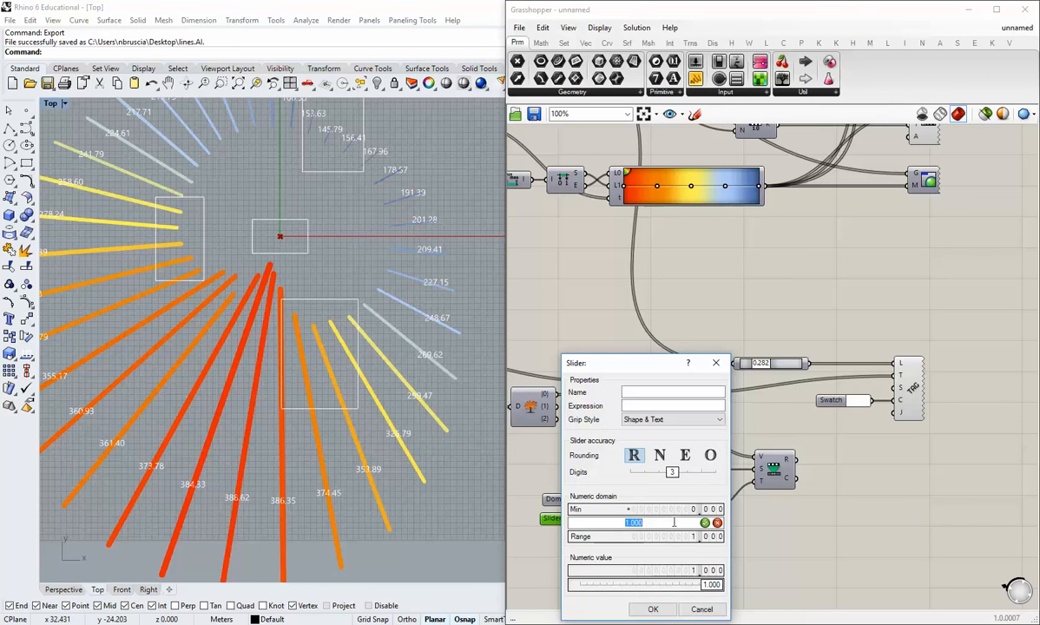
pyautogui.write('3')
pyautogui.click(653, 609)
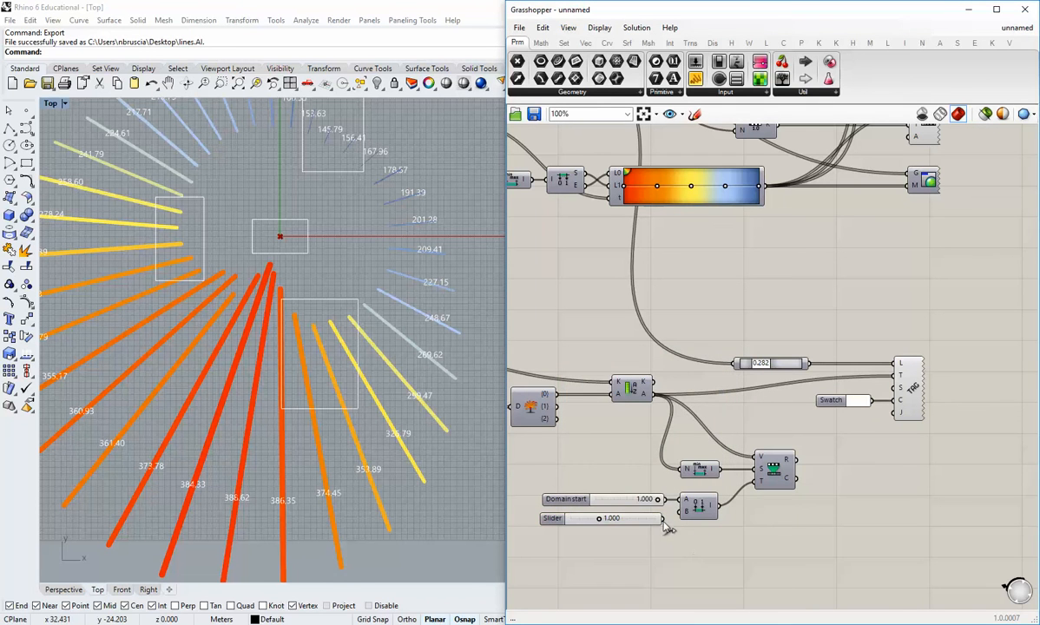
pyautogui.moveTo(621, 520); pyautogui.dragTo(649, 514)
# Connect the remapped values to the text tag's size input and check the scaled radiation labels in the Top view
pyautogui.moveTo(764, 515); pyautogui.dragTo(731, 557, button='right')
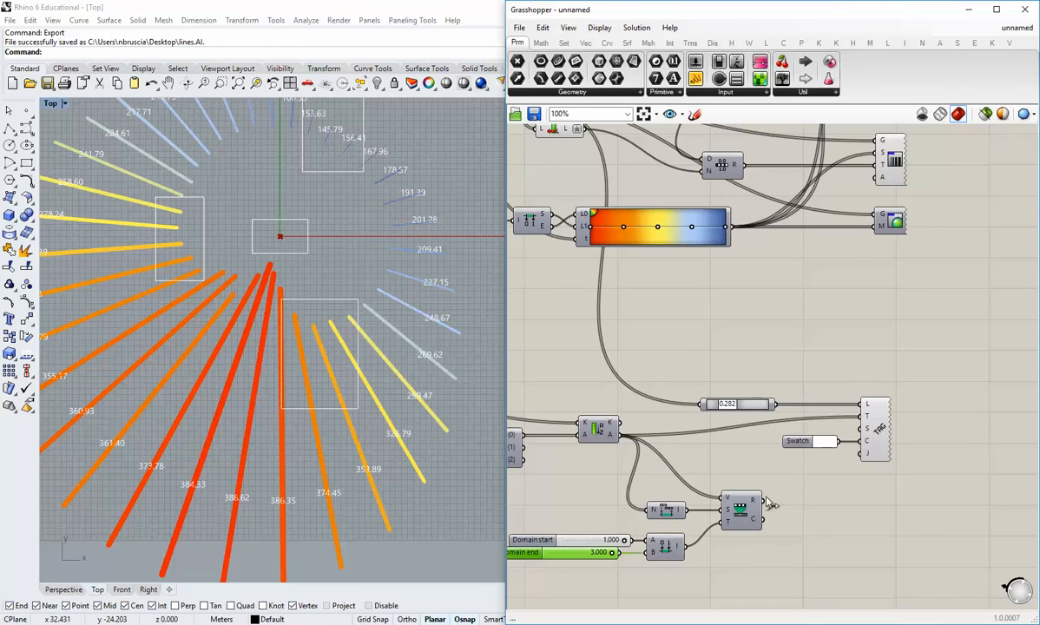
pyautogui.moveTo(764, 501); pyautogui.dragTo(856, 450)
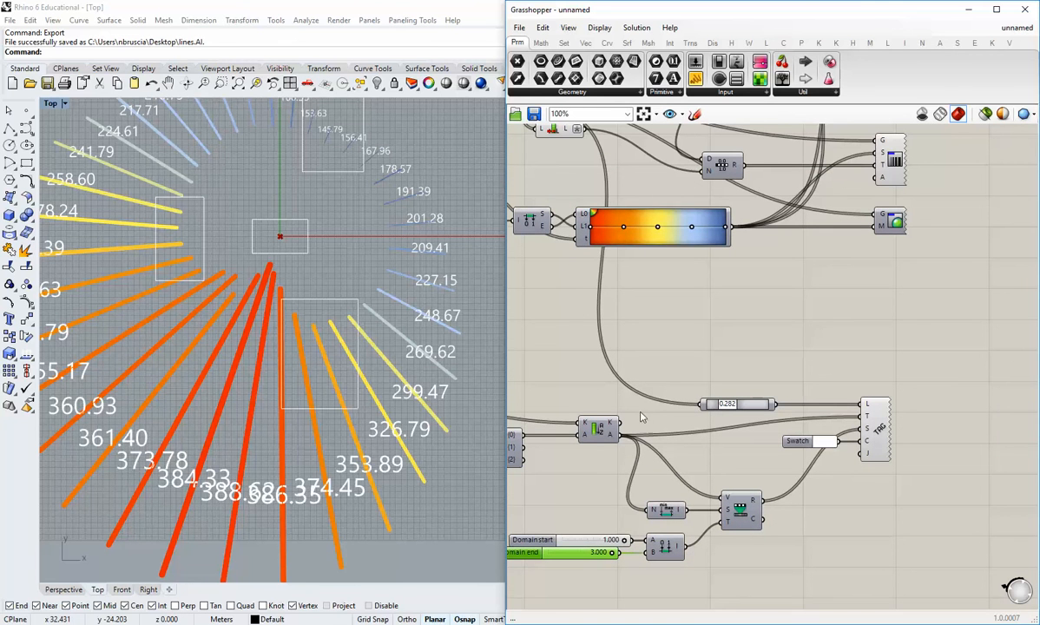
pyautogui.moveTo(261, 422); pyautogui.dragTo(287, 397, button='right')
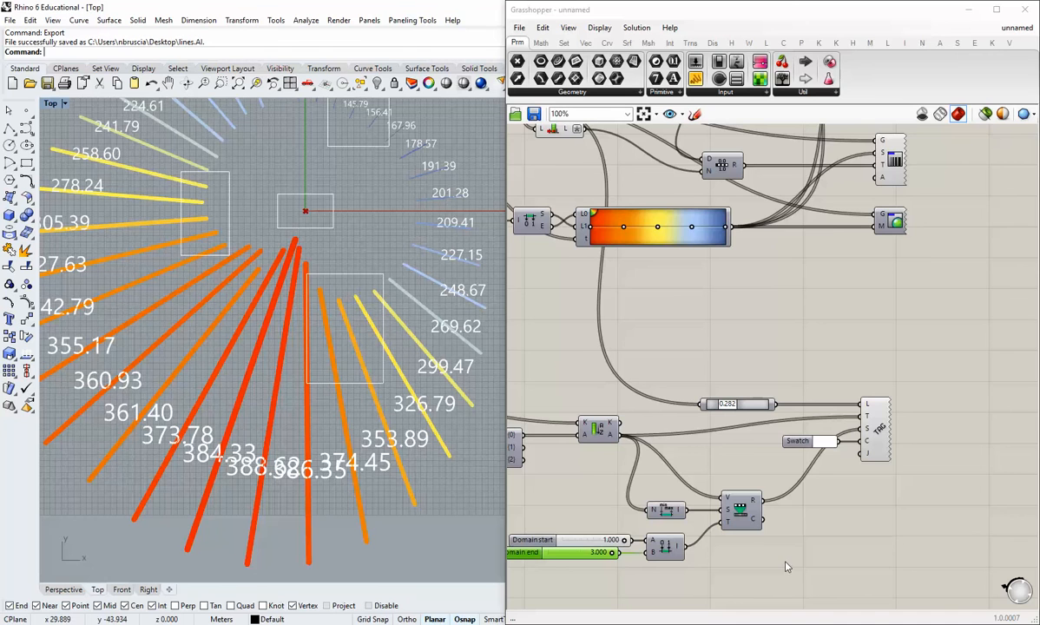
pyautogui.moveTo(758, 562); pyautogui.dragTo(799, 535, button='right')
pyautogui.moveTo(348, 383)
pyautogui.mouseDown(button='right')
pyautogui.moveTo(348, 411)
pyautogui.moveTo(363, 395)
pyautogui.mouseUp(button='right')
pyautogui.scroll(-2, 356, 401)
pyautogui.scroll(2, 328, 428)
# Reduce the text size range to 0.681 for the domain start and 1.623 for the domain end
pyautogui.moveTo(735, 516); pyautogui.dragTo(777, 497, button='right')
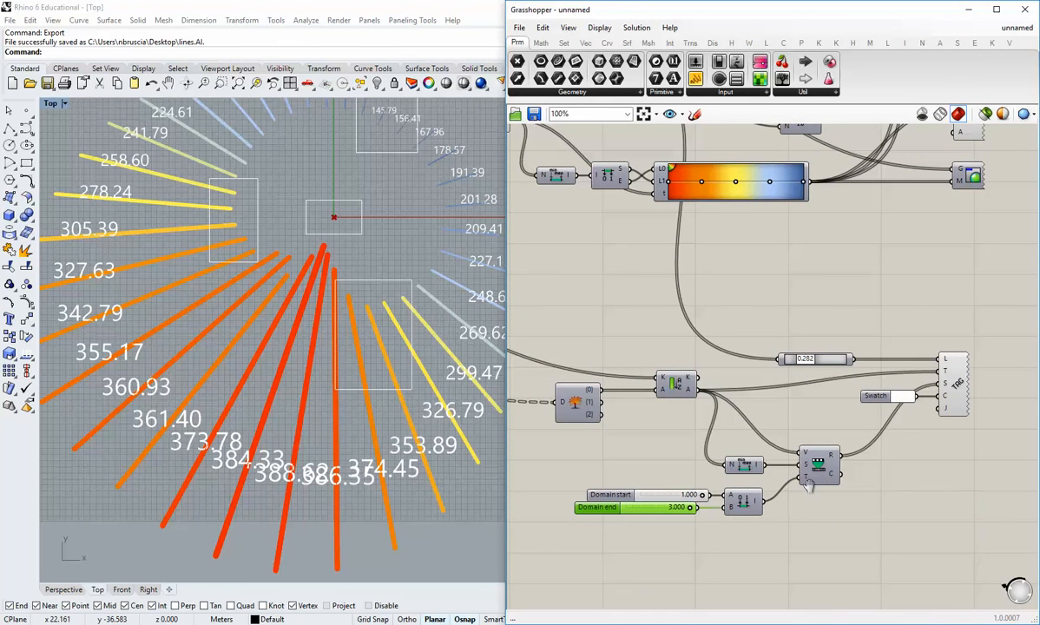
pyautogui.moveTo(693, 504); pyautogui.dragTo(778, 483, button='right')
pyautogui.scroll(3, 778, 485)
pyautogui.moveTo(792, 476); pyautogui.dragTo(733, 492)
pyautogui.moveTo(350, 311); pyautogui.dragTo(325, 354, button='right')
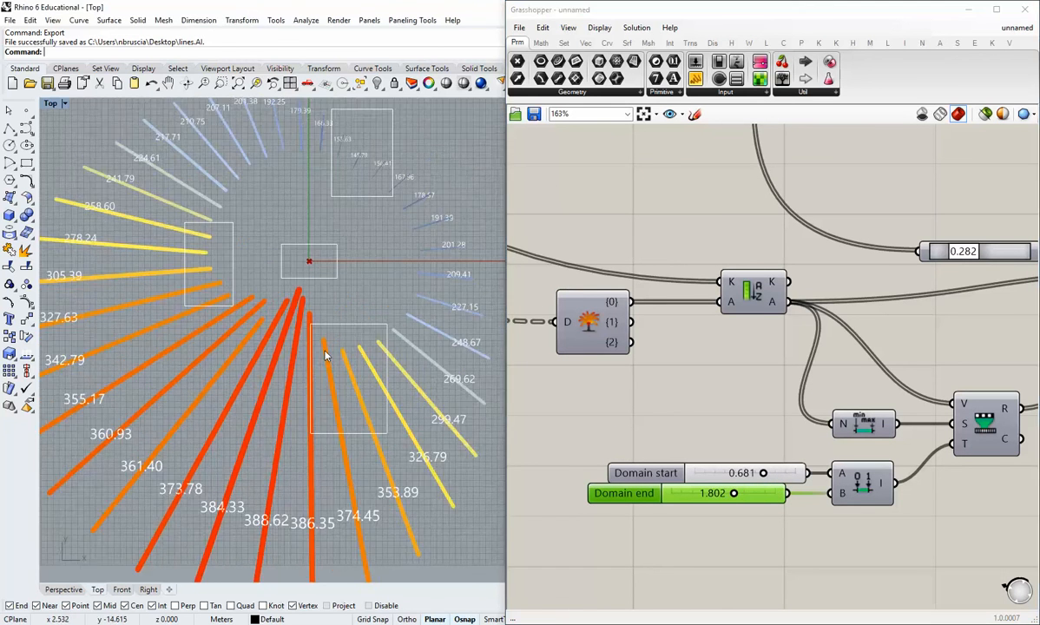
pyautogui.scroll(-2, 325, 355)
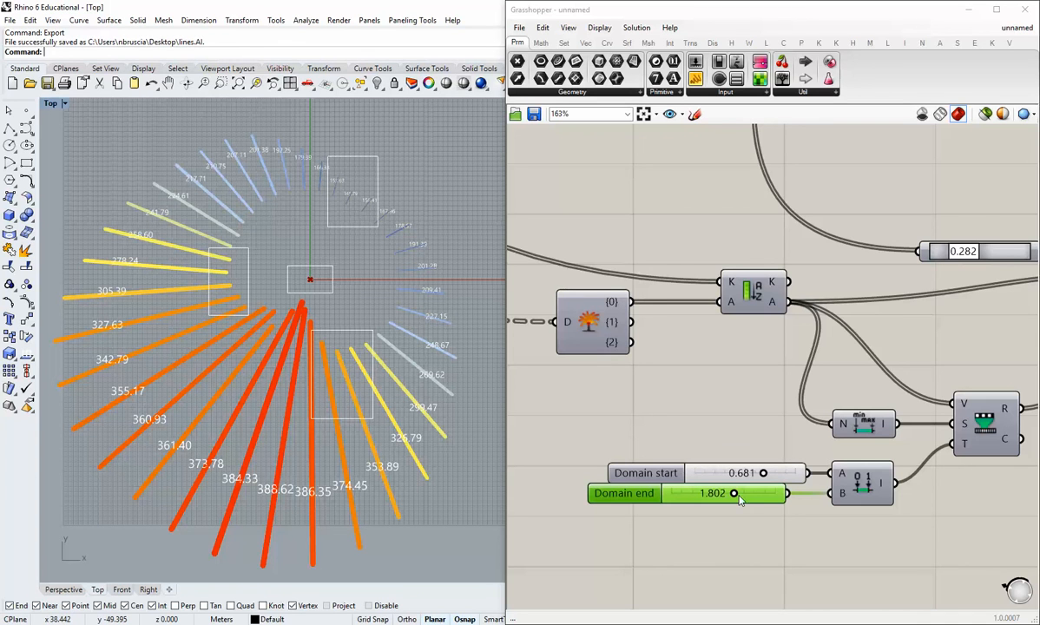
pyautogui.moveTo(735, 496)
pyautogui.mouseDown()
pyautogui.moveTo(745, 496)
pyautogui.moveTo(729, 499)
pyautogui.mouseUp()
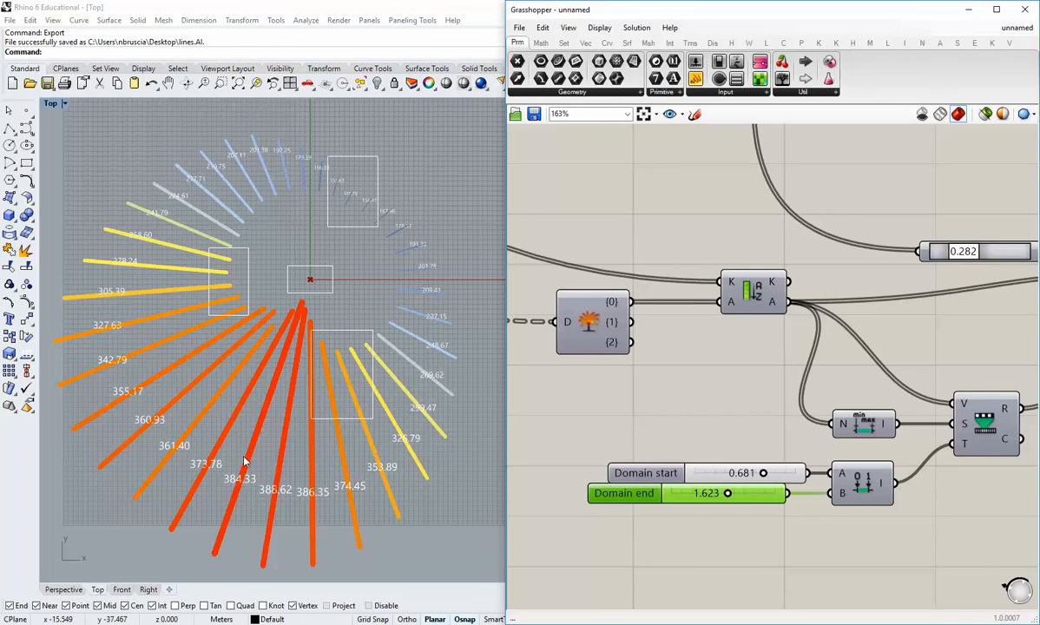
pyautogui.moveTo(360, 380); pyautogui.dragTo(338, 352, button='right')
pyautogui.scroll(-1, 666, 465)
# Align the domain start and domain end sliders with each other beside Construct Domain
pyautogui.moveTo(703, 427); pyautogui.dragTo(633, 487, button='right')
pyautogui.scroll(-5, 667, 469)
pyautogui.scroll(2, 633, 487)
pyautogui.moveTo(668, 535); pyautogui.dragTo(634, 507)
pyautogui.click(647, 482)
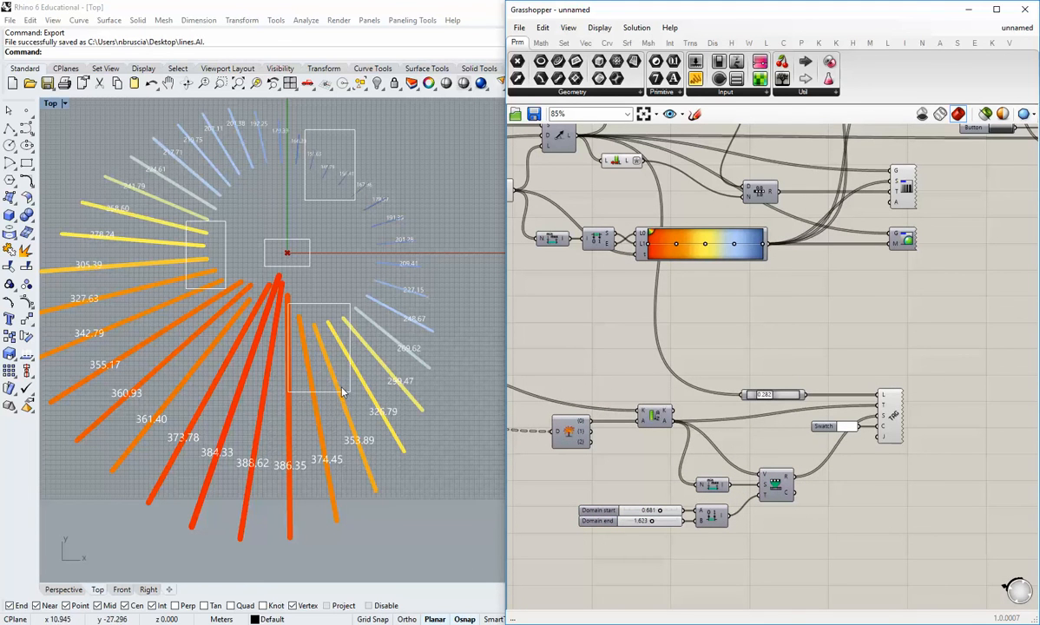
# Widen the Grasshopper window and move the List Length component next to the Range component it feeds
pyautogui.moveTo(279, 310); pyautogui.dragTo(320, 314, button='right')
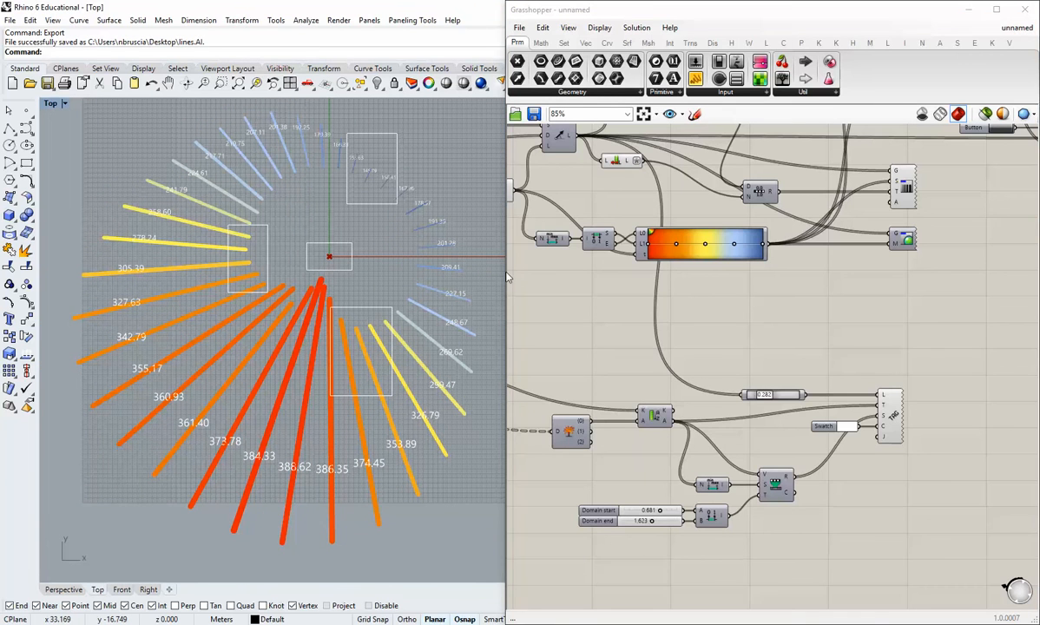
pyautogui.moveTo(507, 276); pyautogui.dragTo(479, 275)
pyautogui.moveTo(612, 295); pyautogui.dragTo(644, 376, button='right')
pyautogui.scroll(-1, 682, 382)
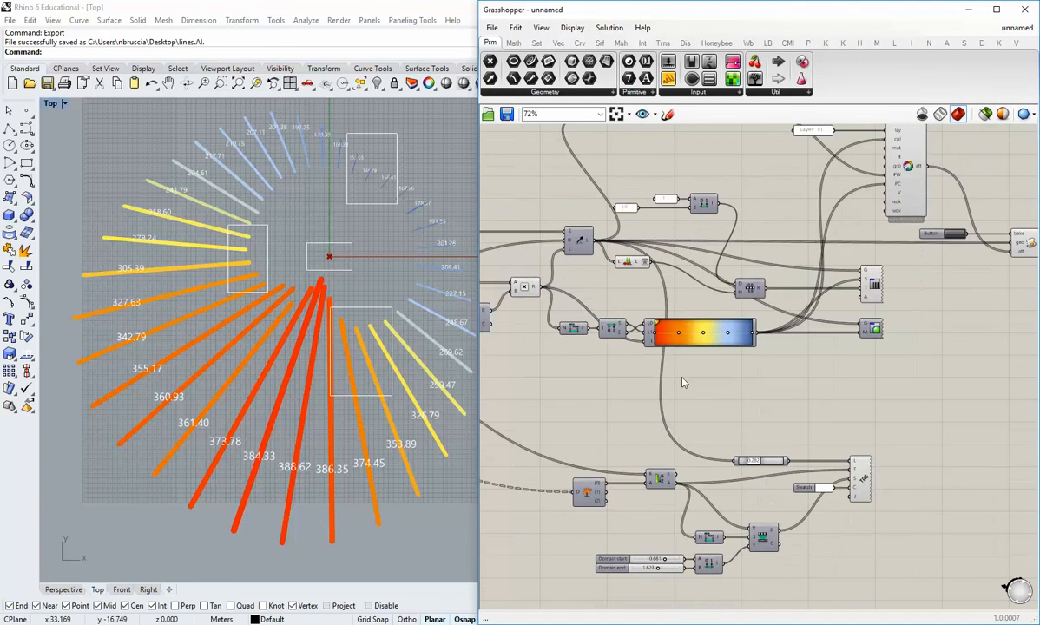
pyautogui.moveTo(633, 264); pyautogui.dragTo(691, 298)
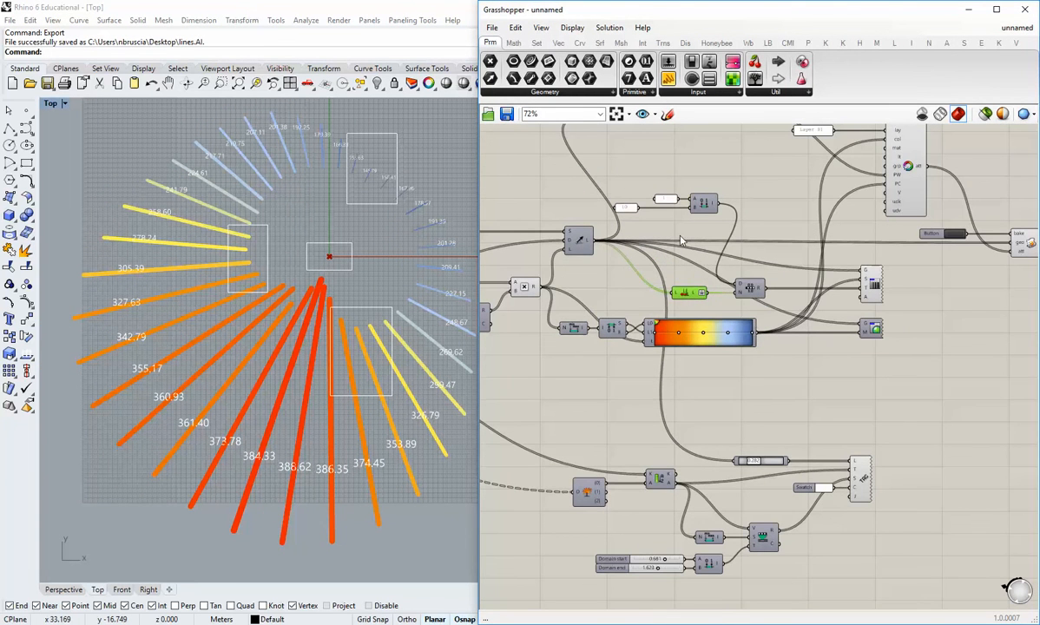
pyautogui.click(801, 298)
pyautogui.moveTo(781, 247); pyautogui.dragTo(700, 324, button='right')
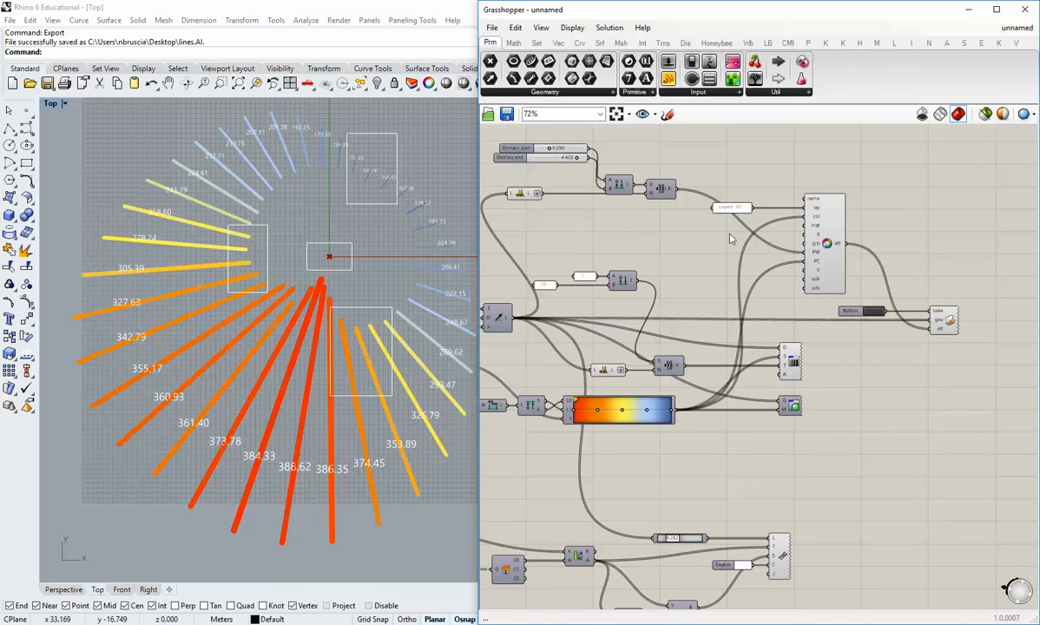
pyautogui.scroll(2, 731, 238)
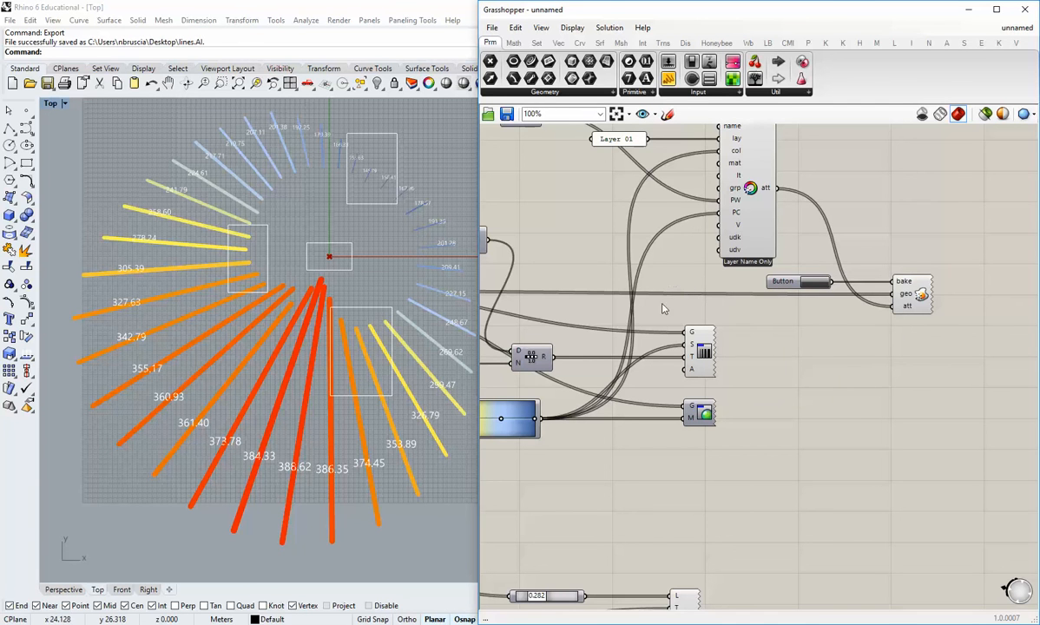
pyautogui.moveTo(637, 291); pyautogui.dragTo(726, 352, button='right')
pyautogui.moveTo(648, 400); pyautogui.dragTo(705, 346, button='right')
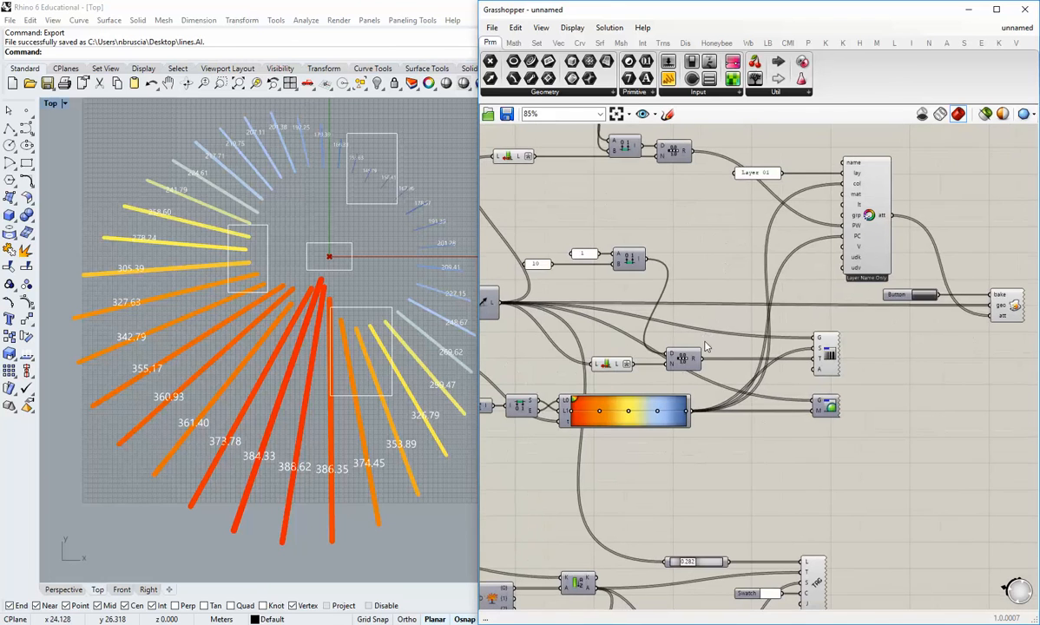